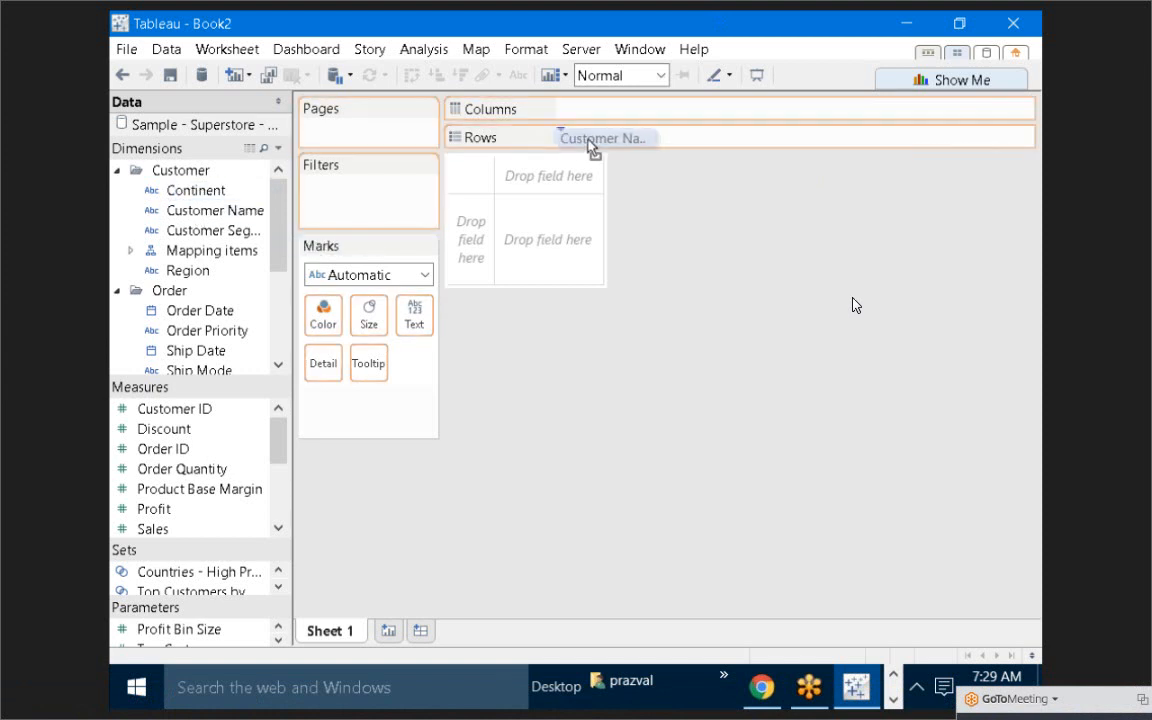
Build a bar chart of SUM(Sales) by Customer Name, adding all members of the customer field to the rows
click(500, 336)
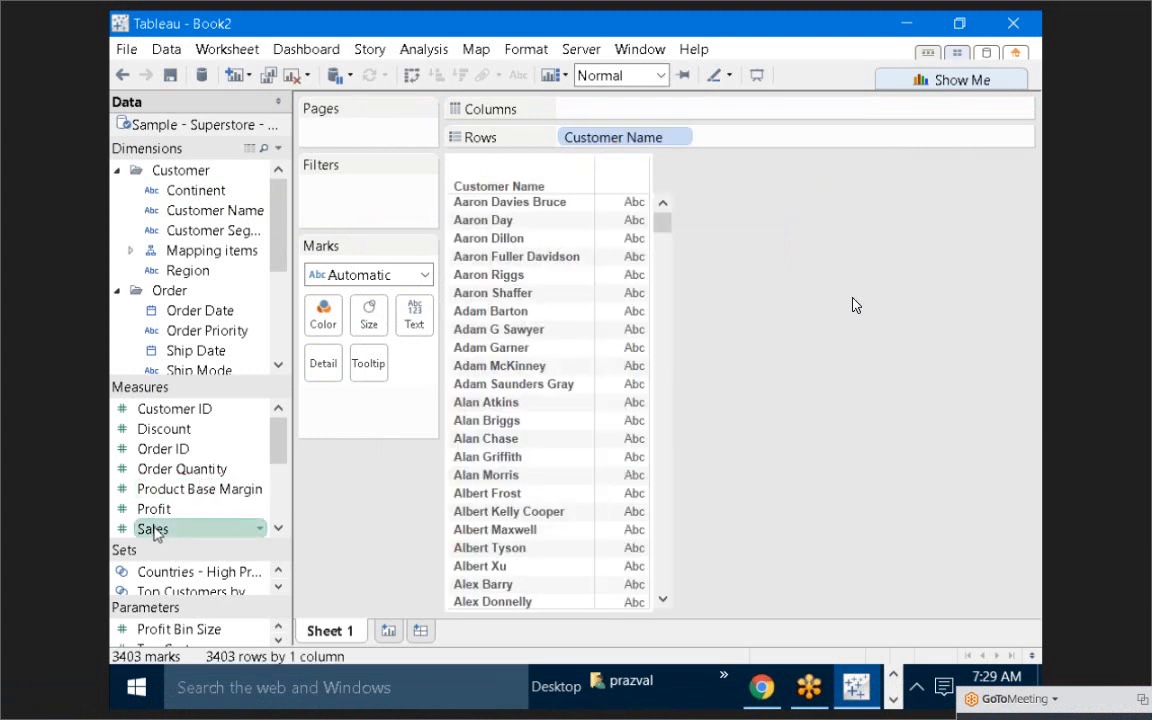
mouse_move(125, 528)
mouse_down()
mouse_move(400, 365)
mouse_move(660, 115)
mouse_move(630, 112)
mouse_up()
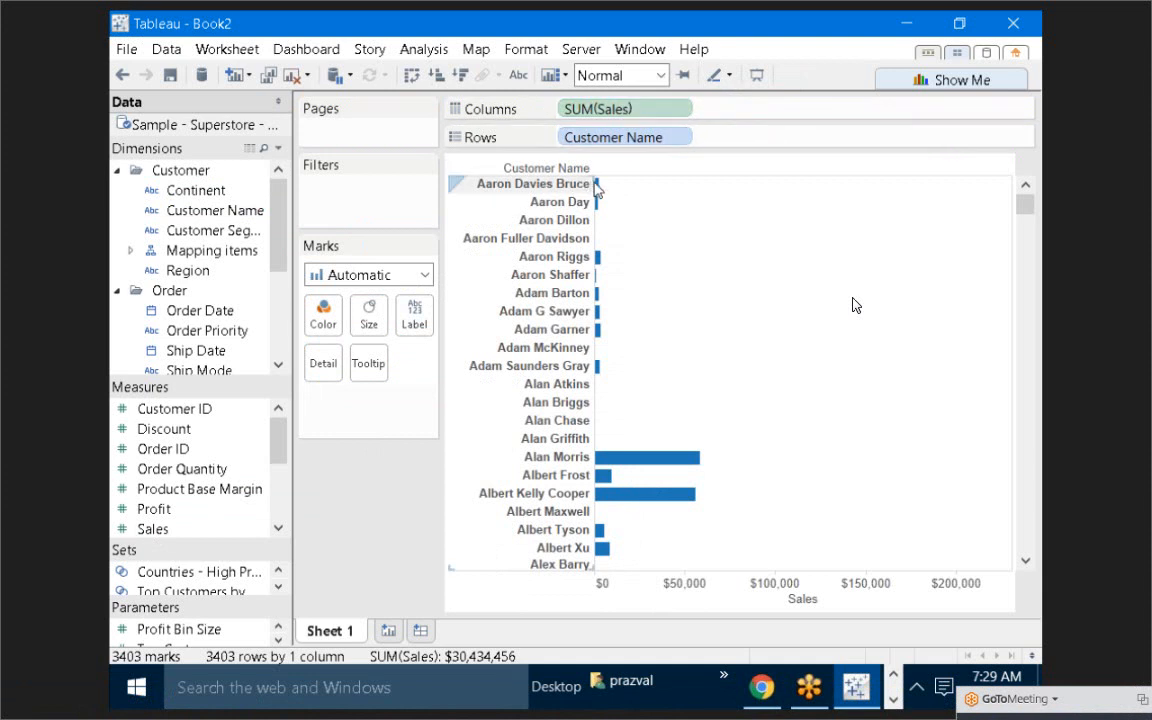
mouse_move(597, 184)
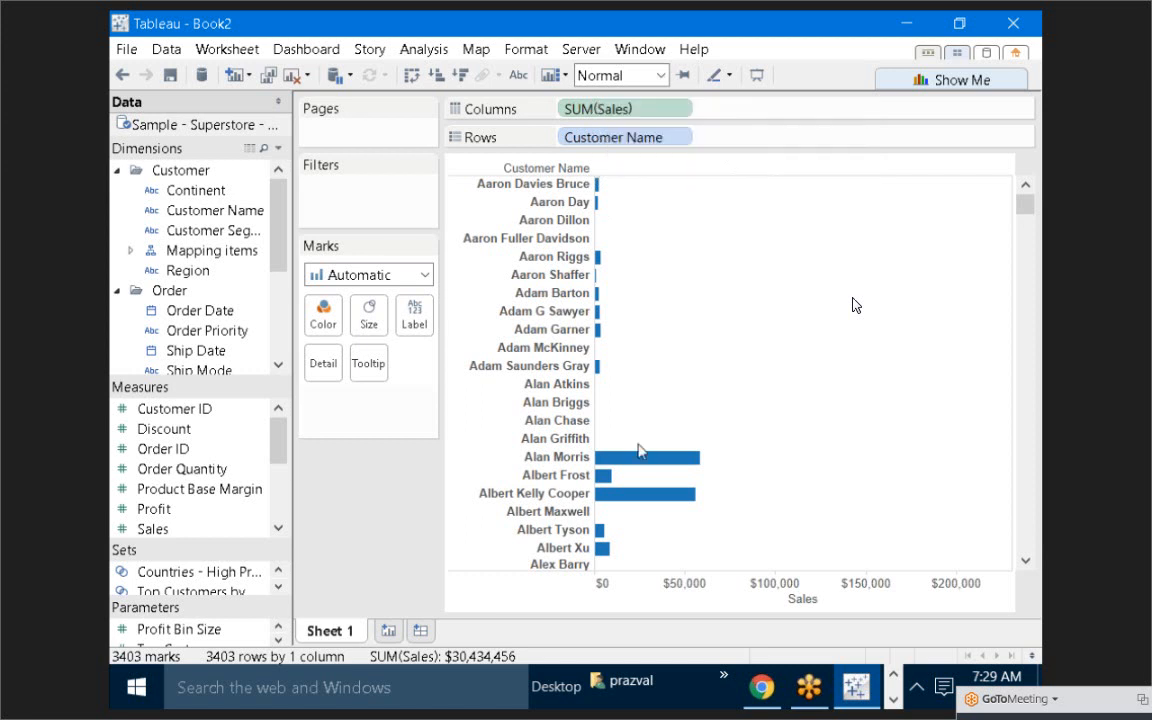
Review the tooltip editor's settings without changing them, and view the tooltips on several of the Sales bars
click(372, 370)
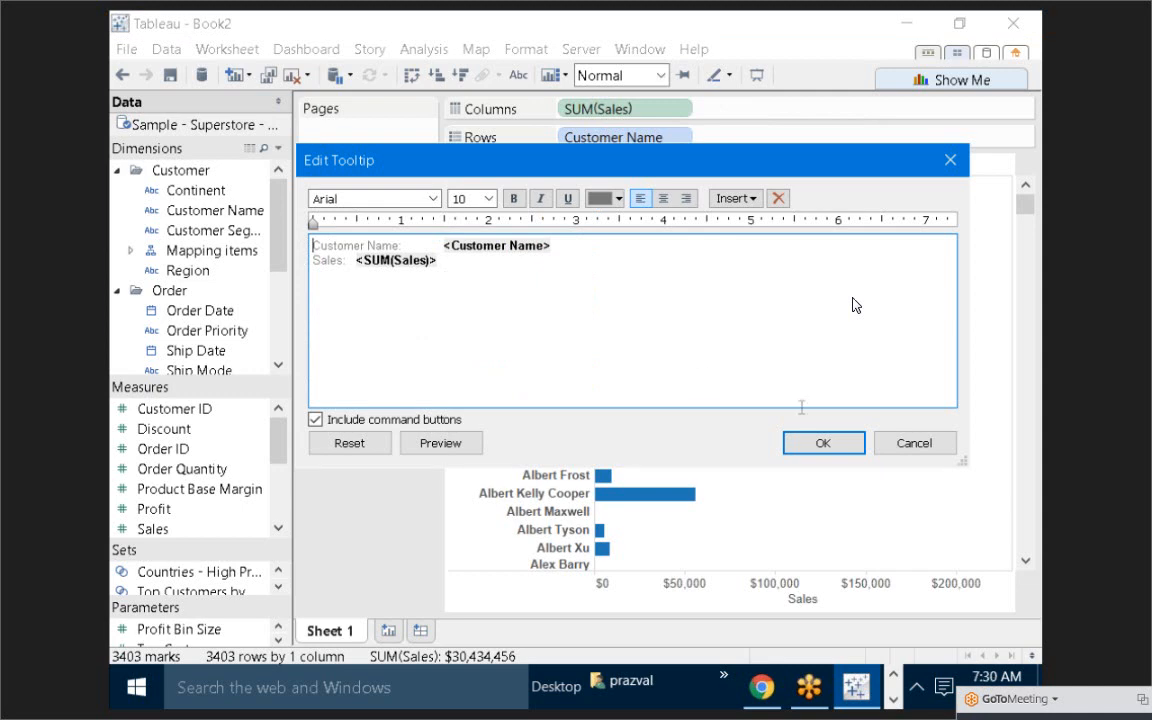
click(914, 444)
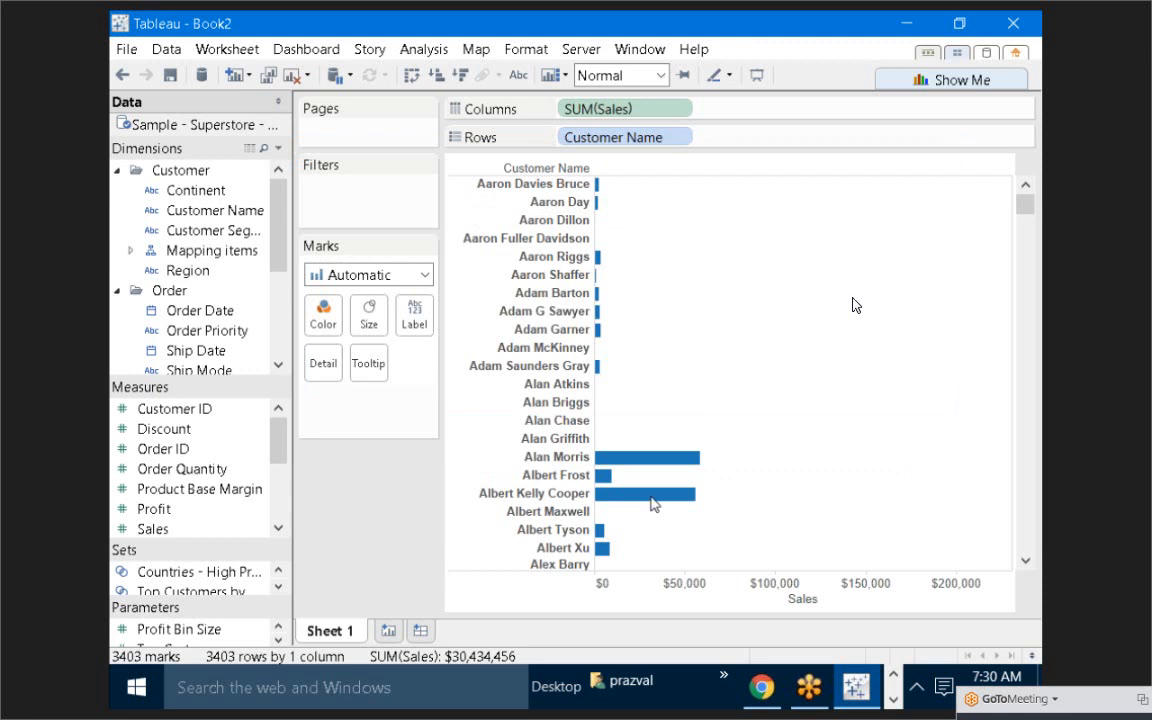
mouse_move(651, 505)
mouse_move(598, 367)
mouse_move(601, 262)
mouse_move(598, 302)
Switch to the Tableau Book1 window and connect to the saved Sample - Superstore data source
click(893, 700)
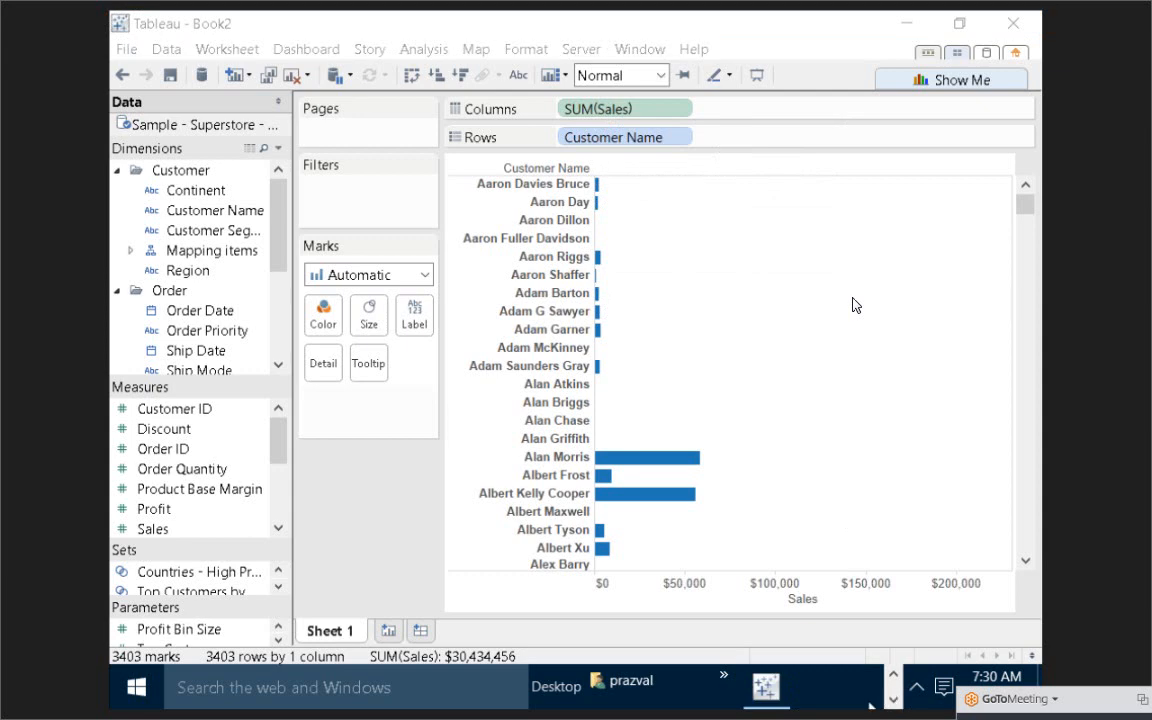
mouse_move(787, 705)
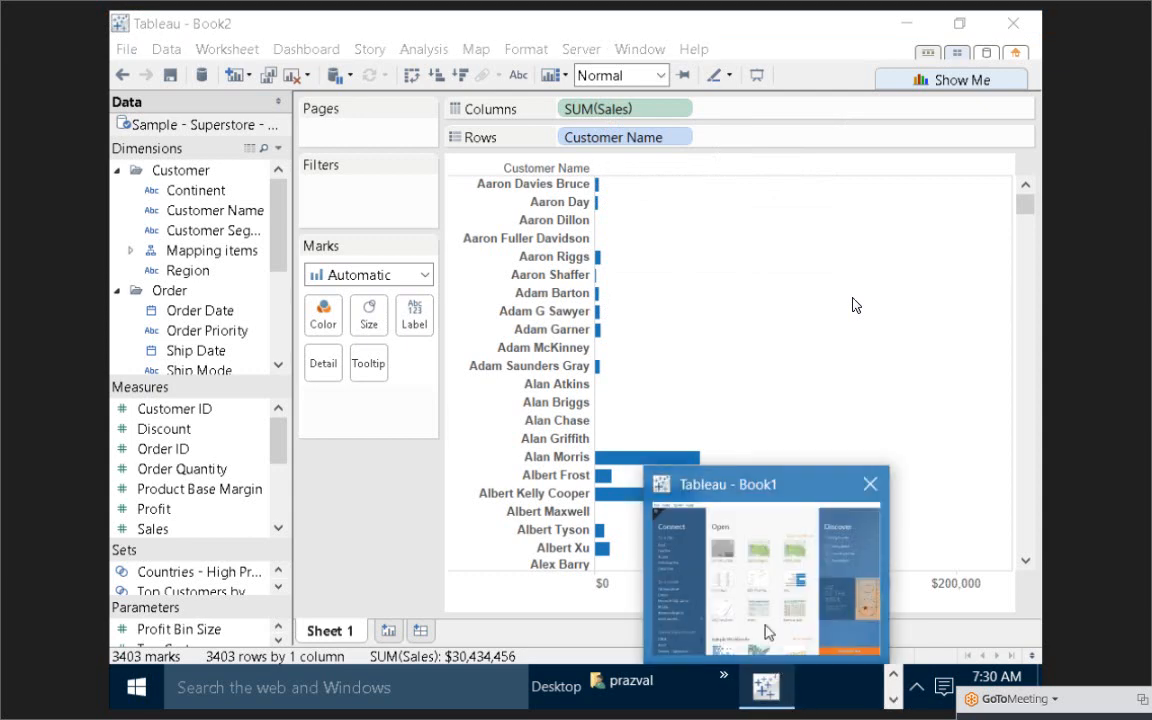
click(766, 628)
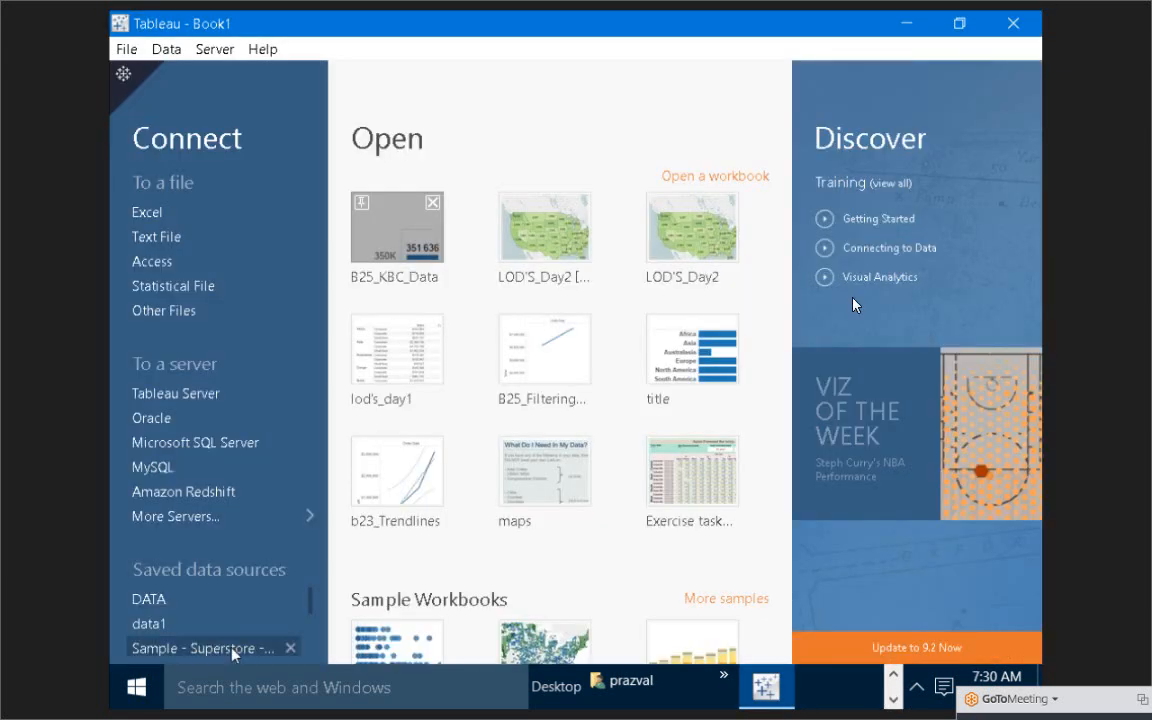
click(232, 647)
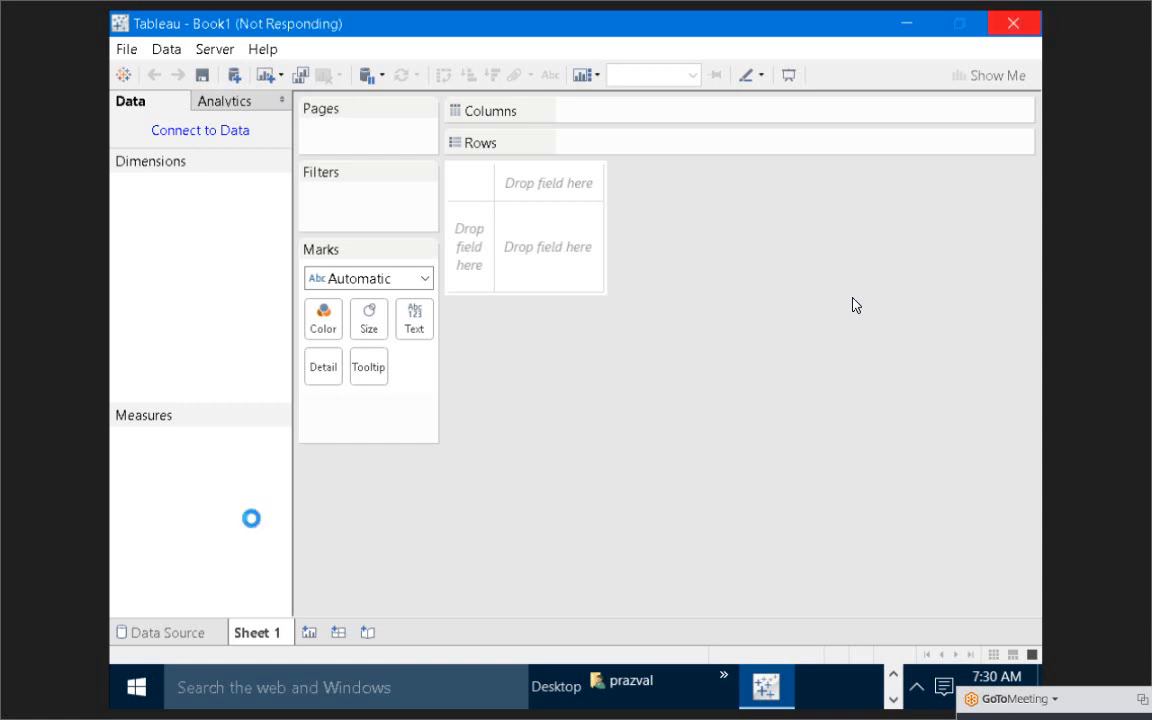
Build a bar chart of SUM(Profit) by Customer Name, adding all members of the customer field to the rows
mouse_move(210, 214)
mouse_down()
mouse_move(275, 190)
mouse_move(573, 133)
mouse_move(577, 147)
mouse_up()
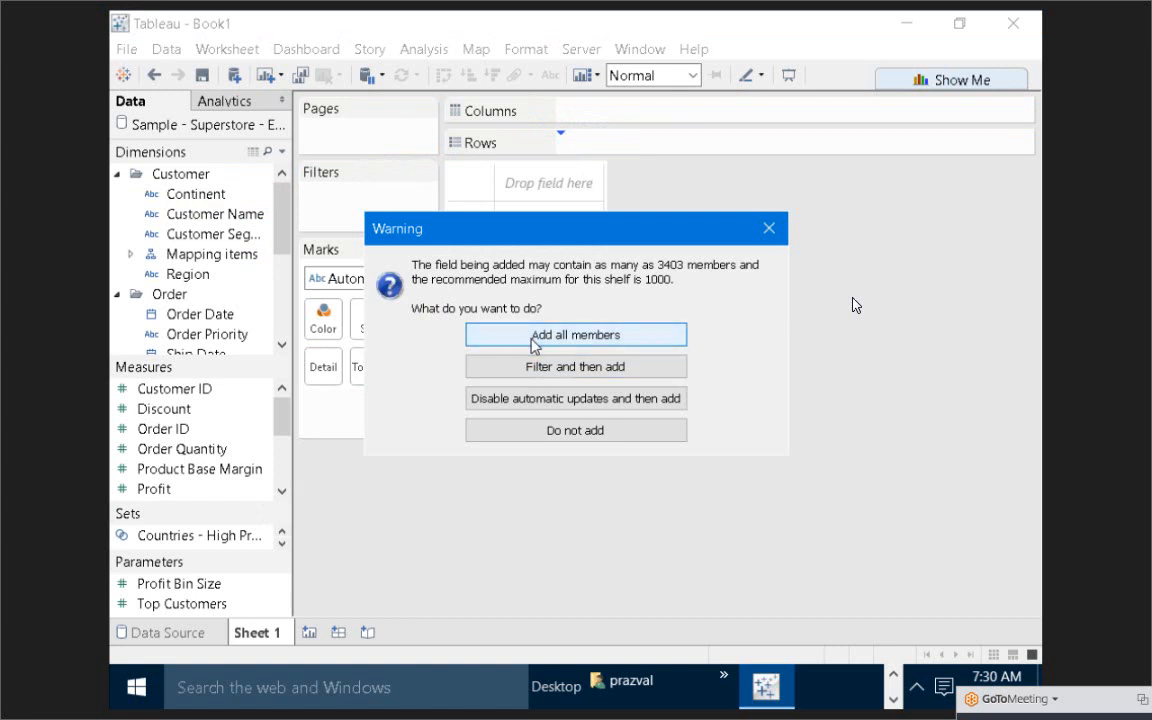
click(533, 336)
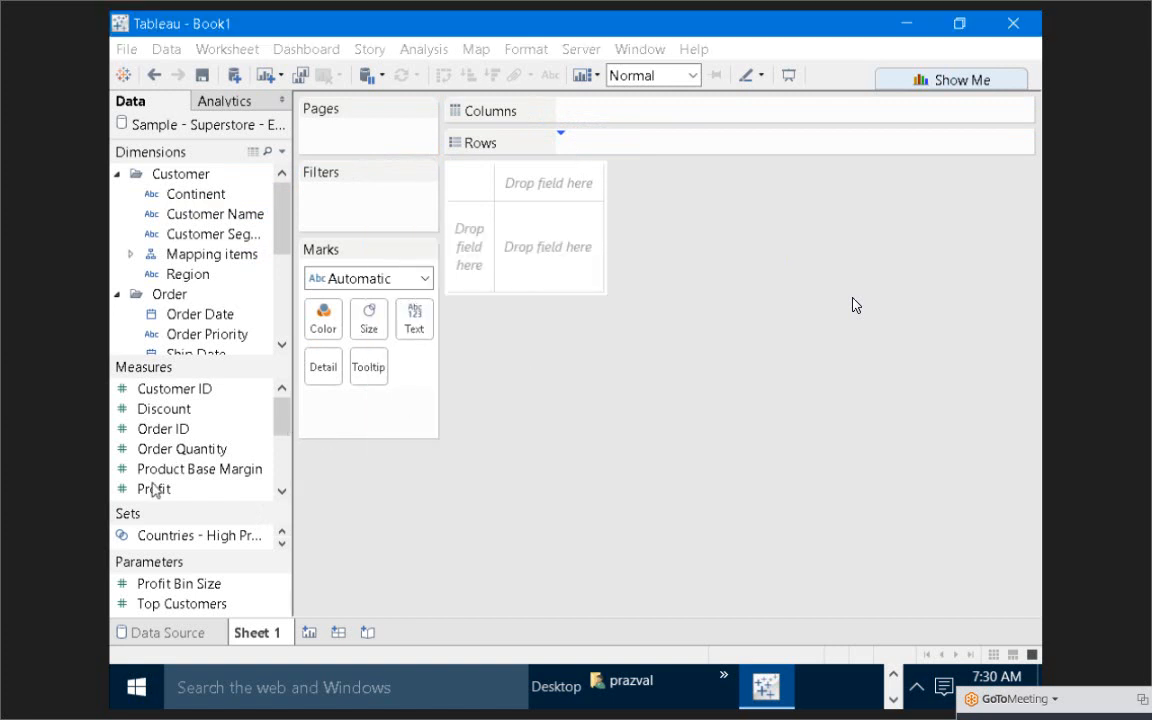
drag(155, 490, 590, 110)
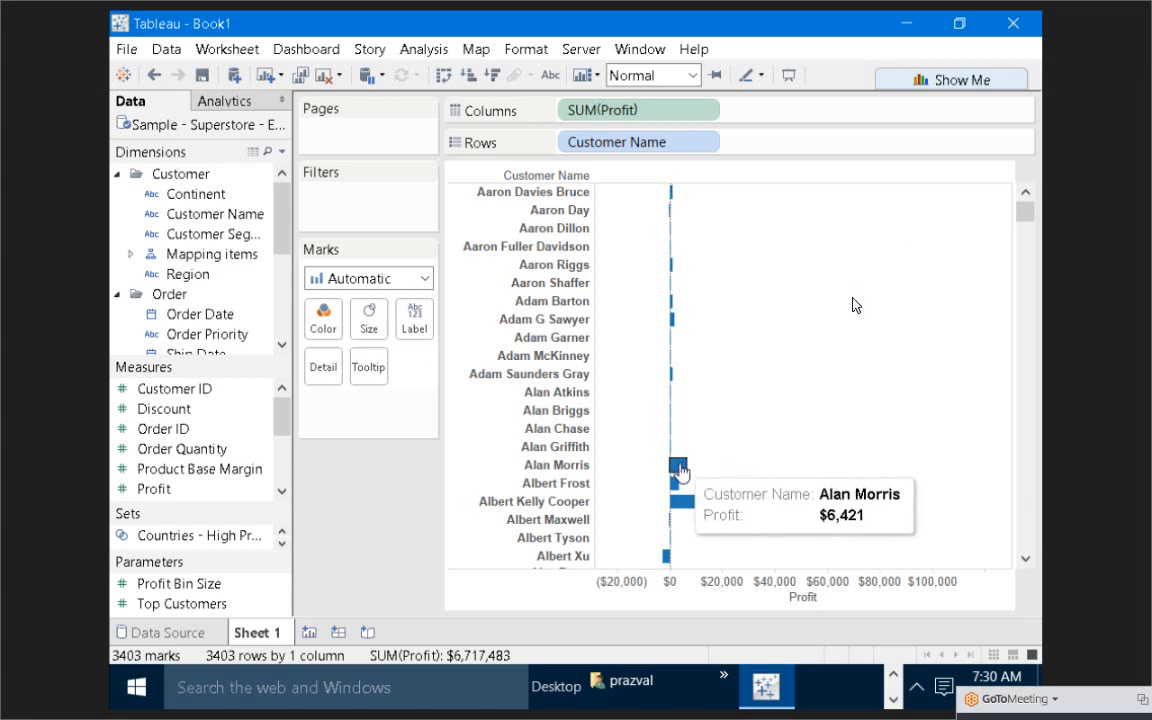
Check how tooltips respond on the Sales bars in Book2 for comparison, and return to the Profit chart in Book1
click(893, 675)
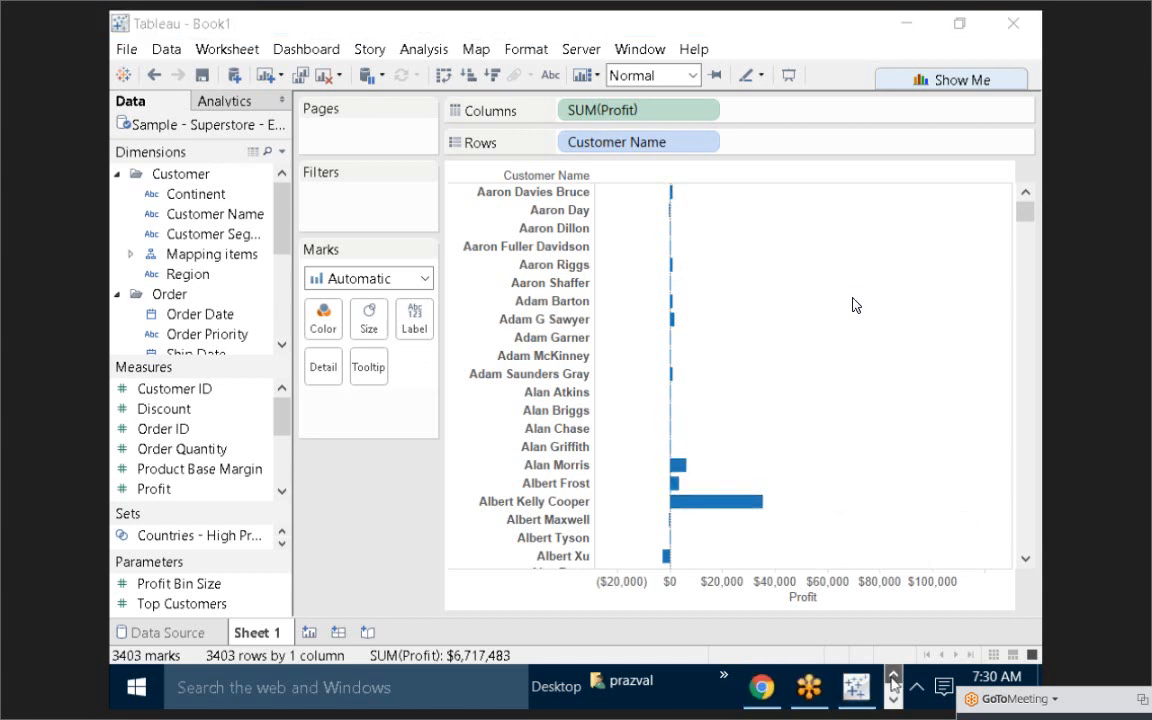
click(856, 687)
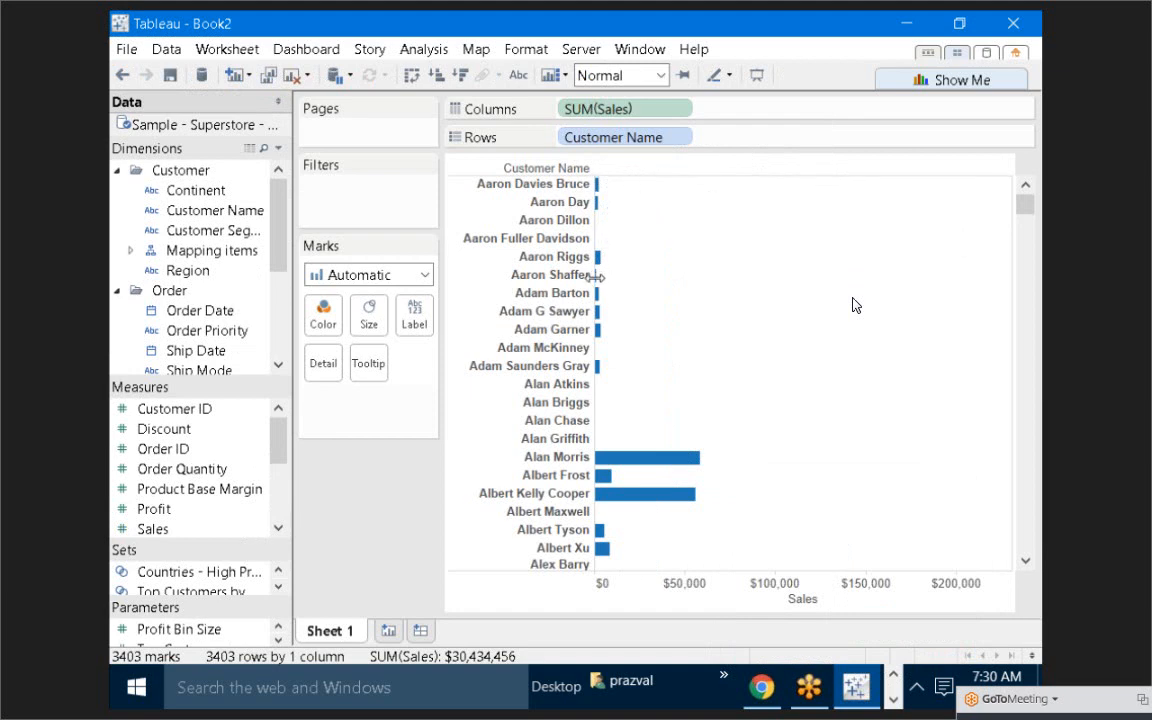
mouse_move(600, 294)
click(893, 700)
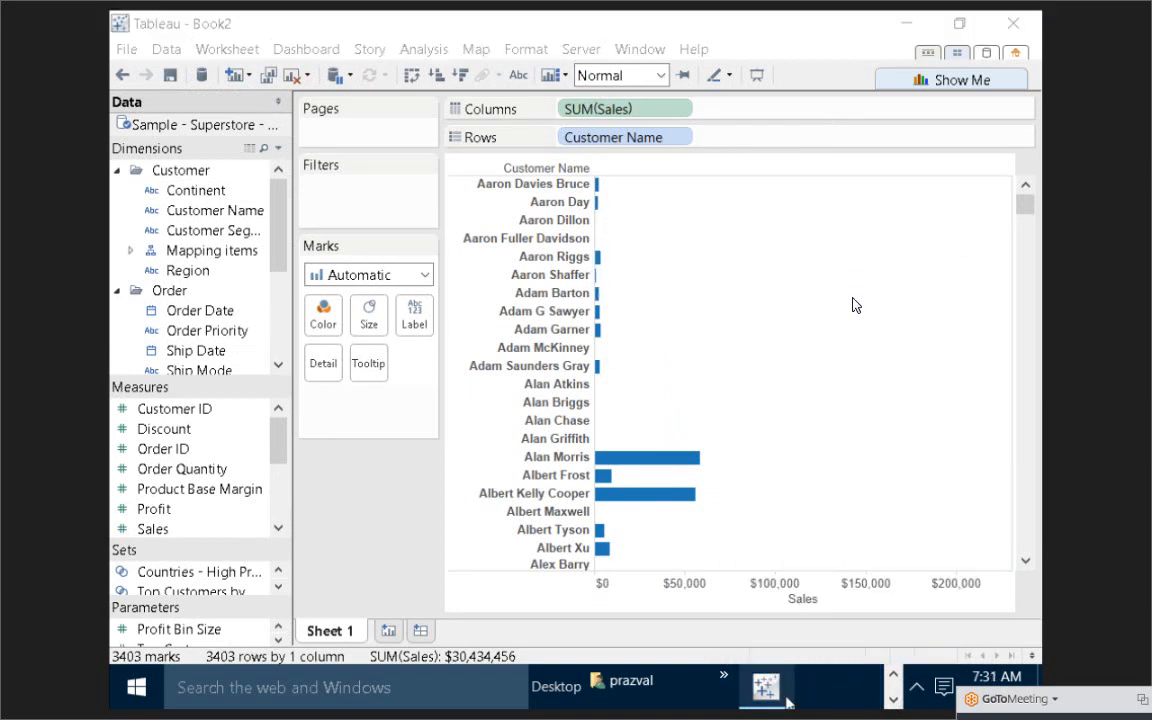
mouse_move(765, 687)
click(716, 515)
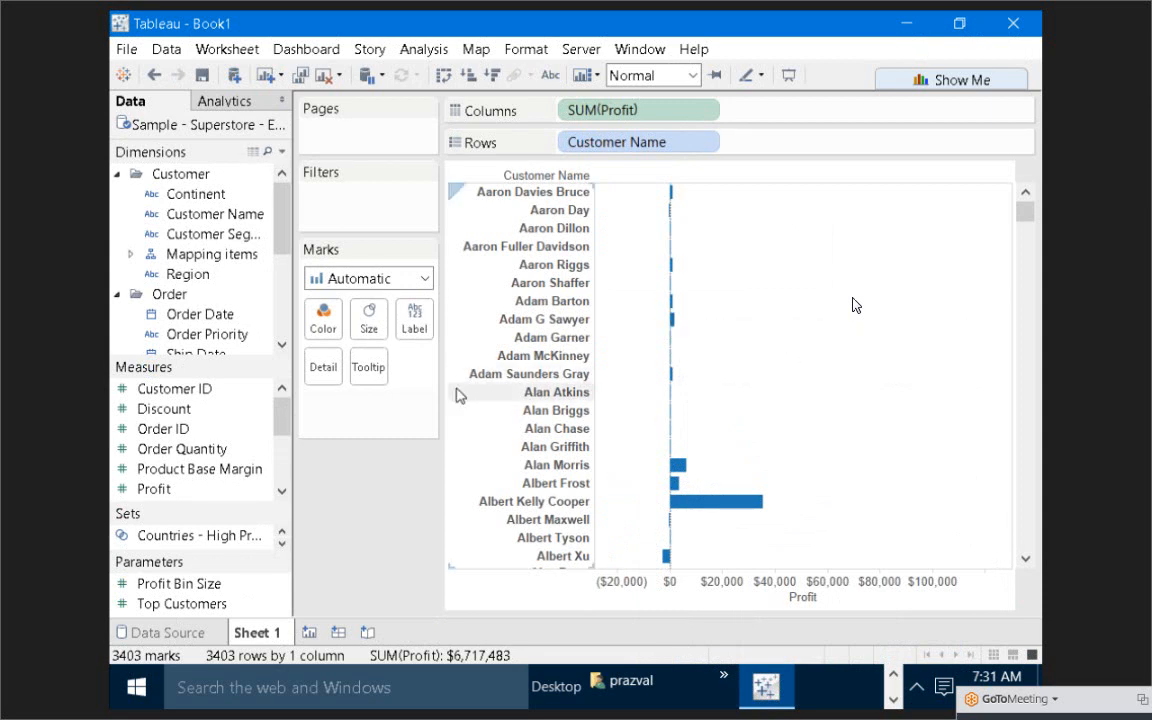
Try the On Hover and Responsive tooltip display options for the Profit bars, and close the tooltip editor without applying a change
click(369, 364)
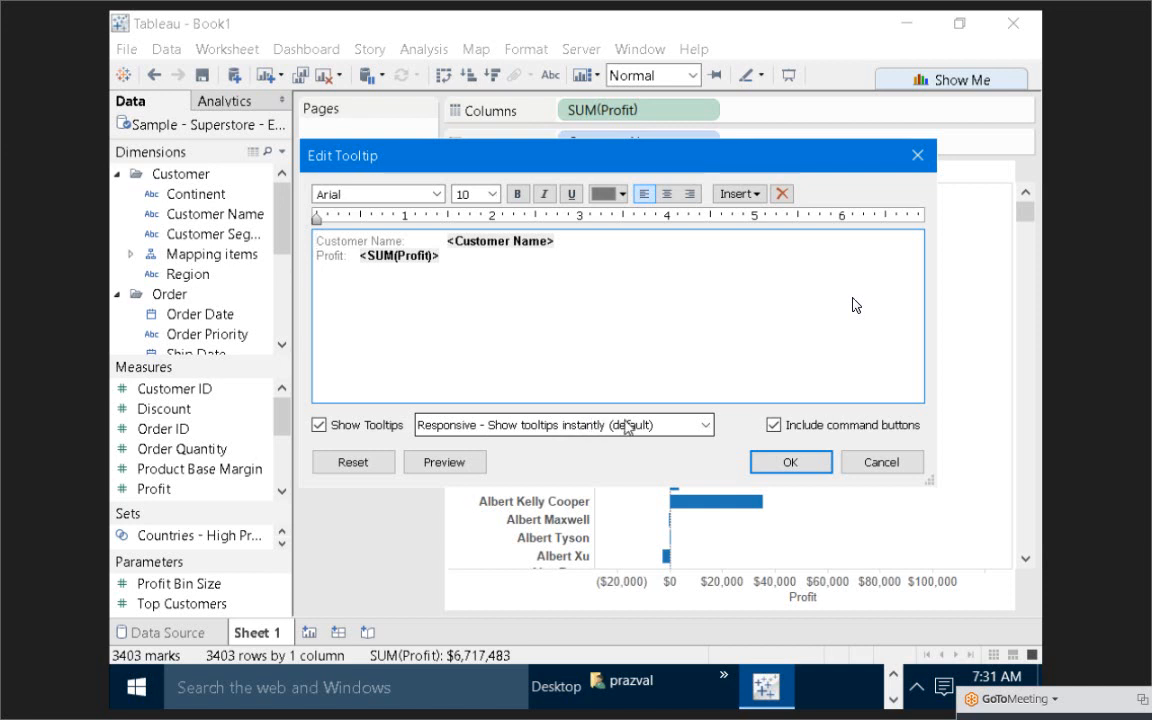
click(706, 425)
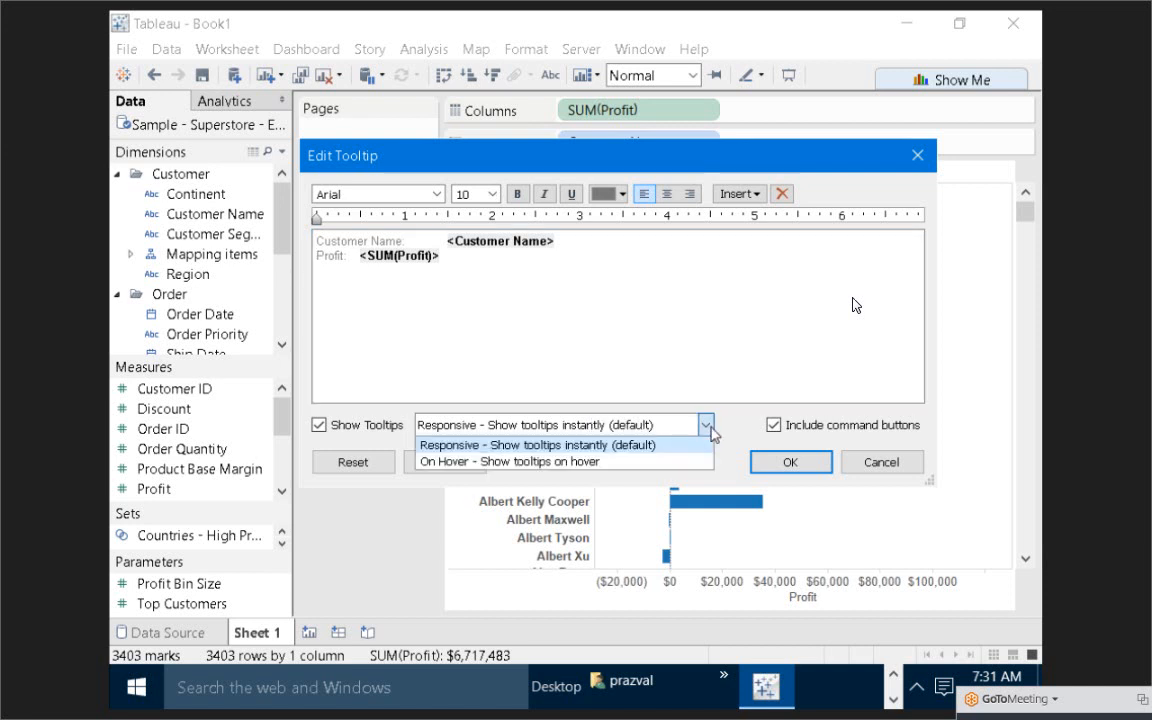
click(632, 462)
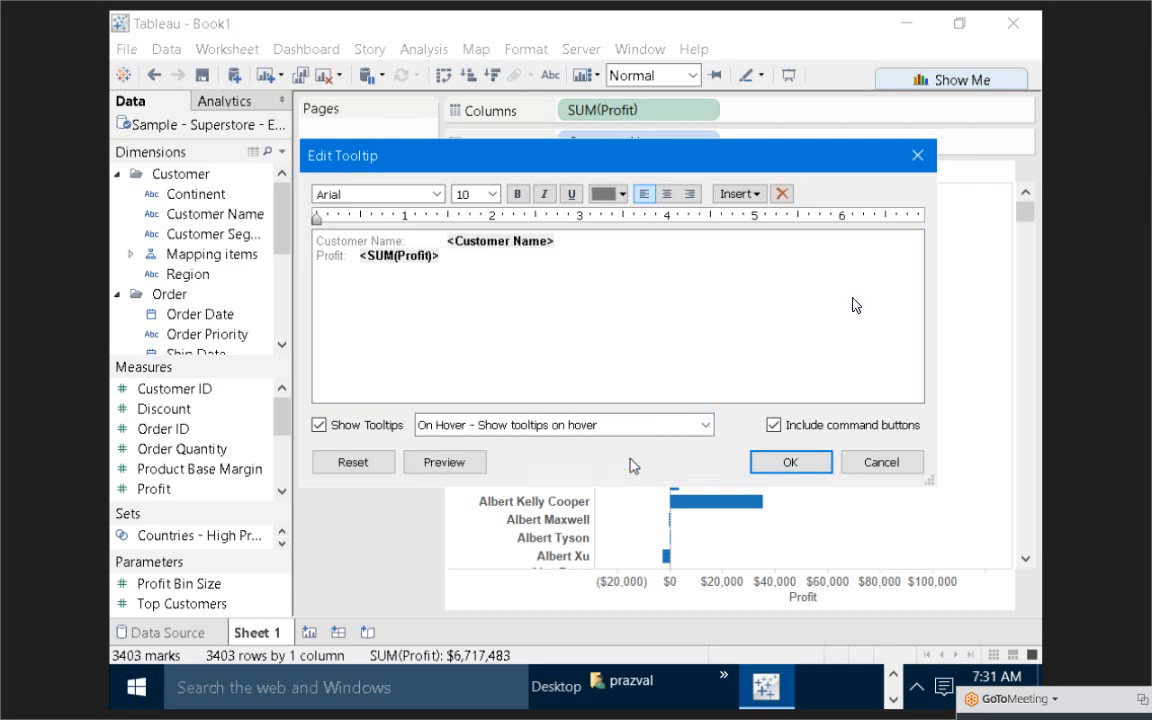
click(513, 430)
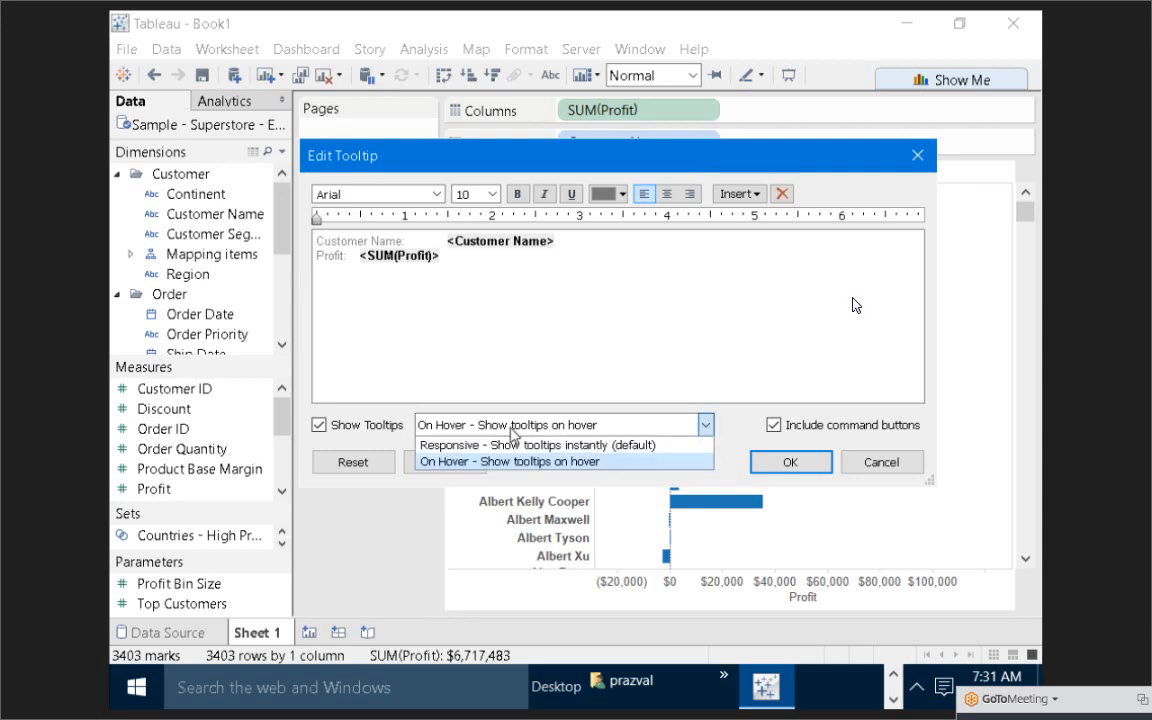
click(527, 445)
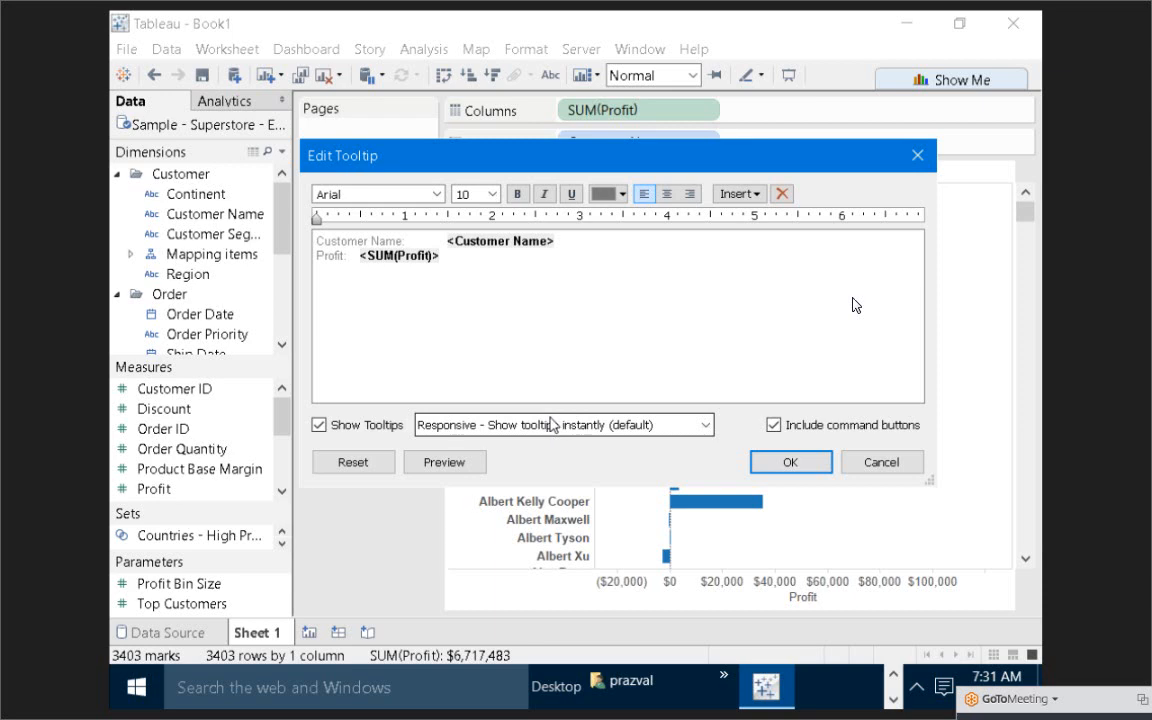
click(917, 155)
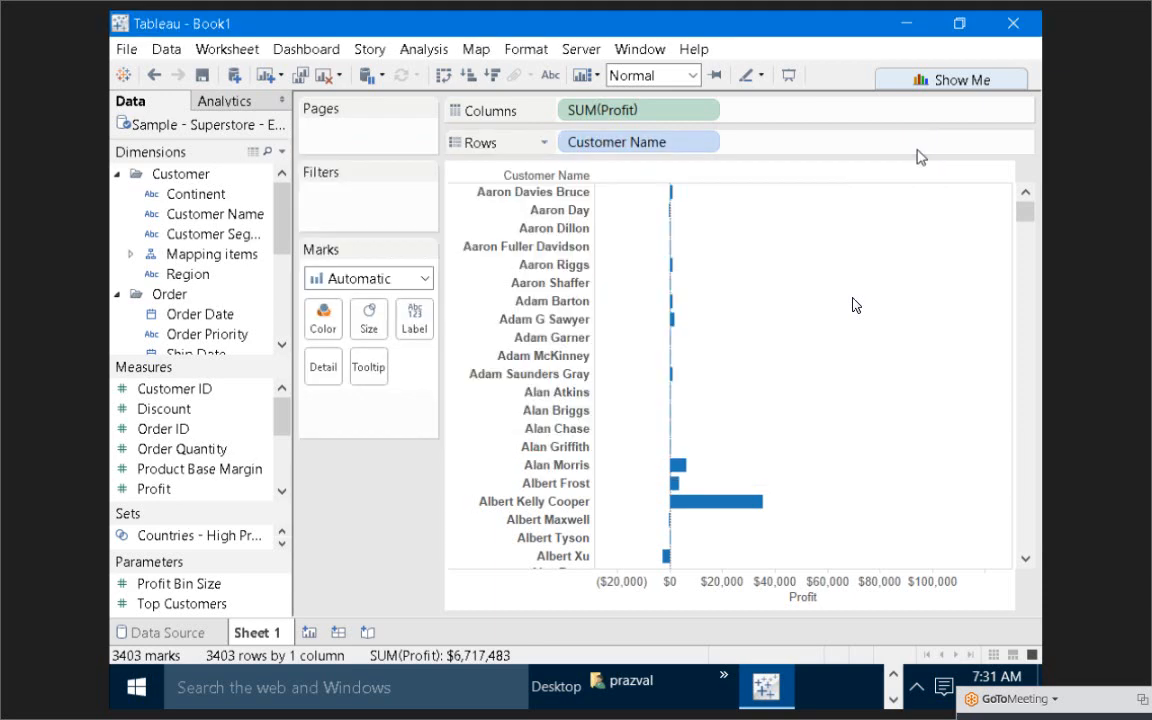
Exclude the command buttons from the Profit bars' tooltip and check the tooltip on the longest visible bar
click(700, 508)
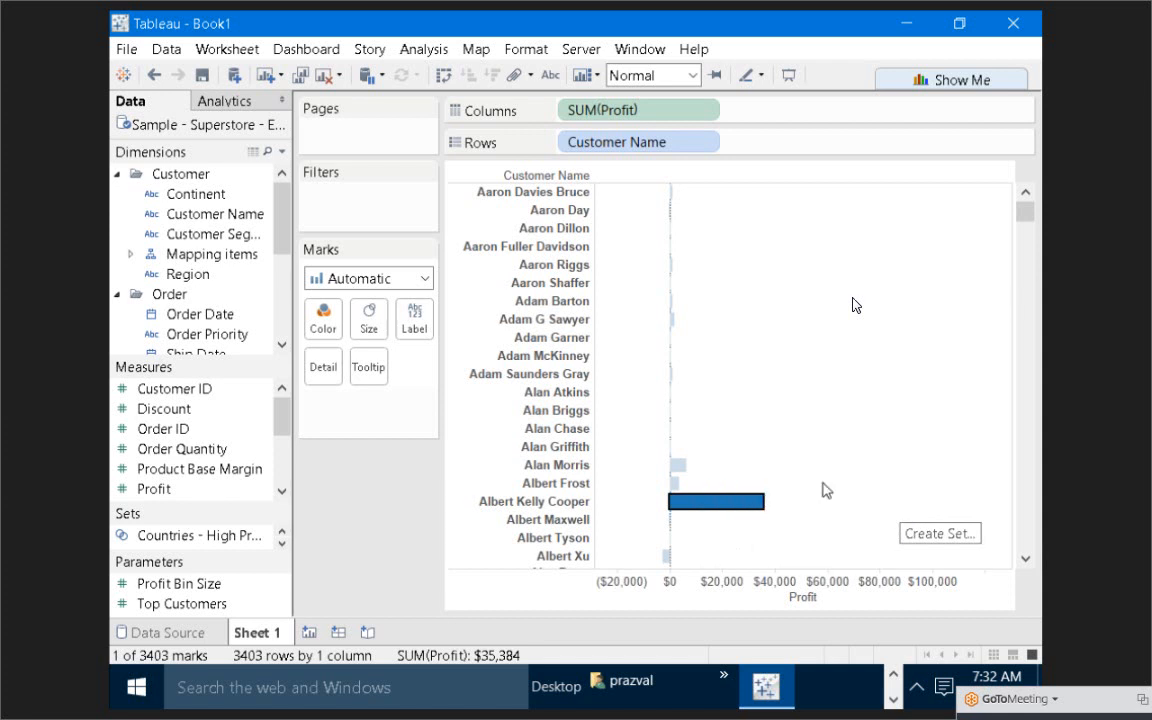
click(369, 368)
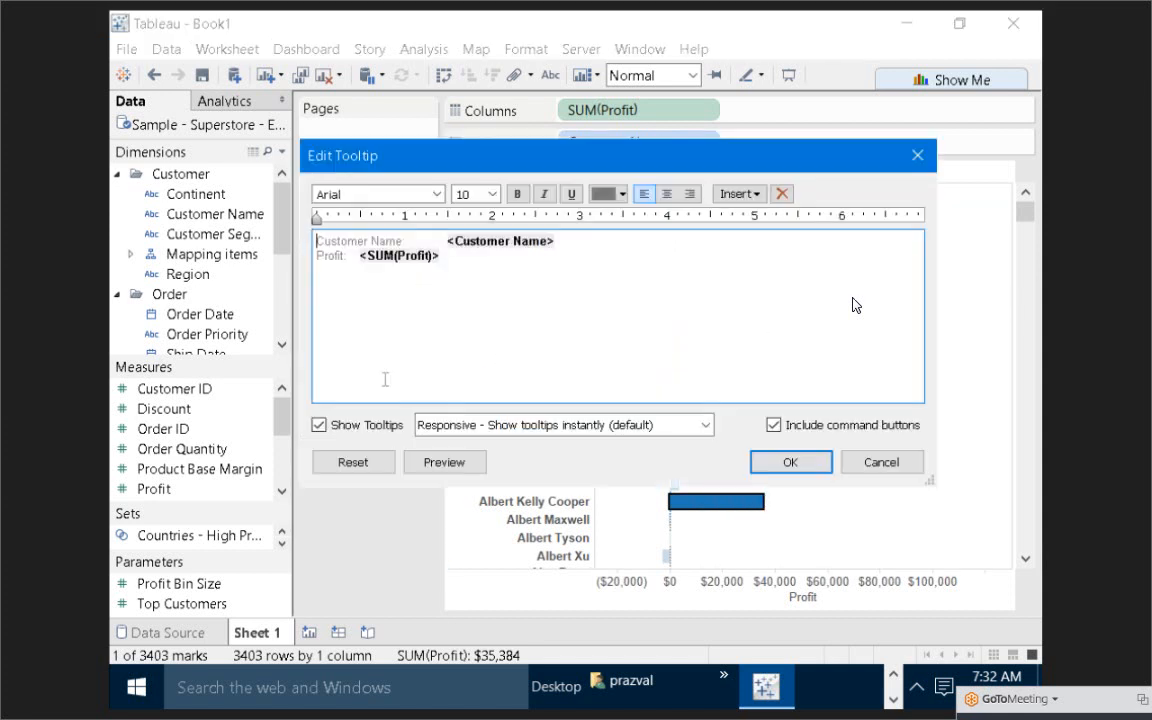
click(775, 428)
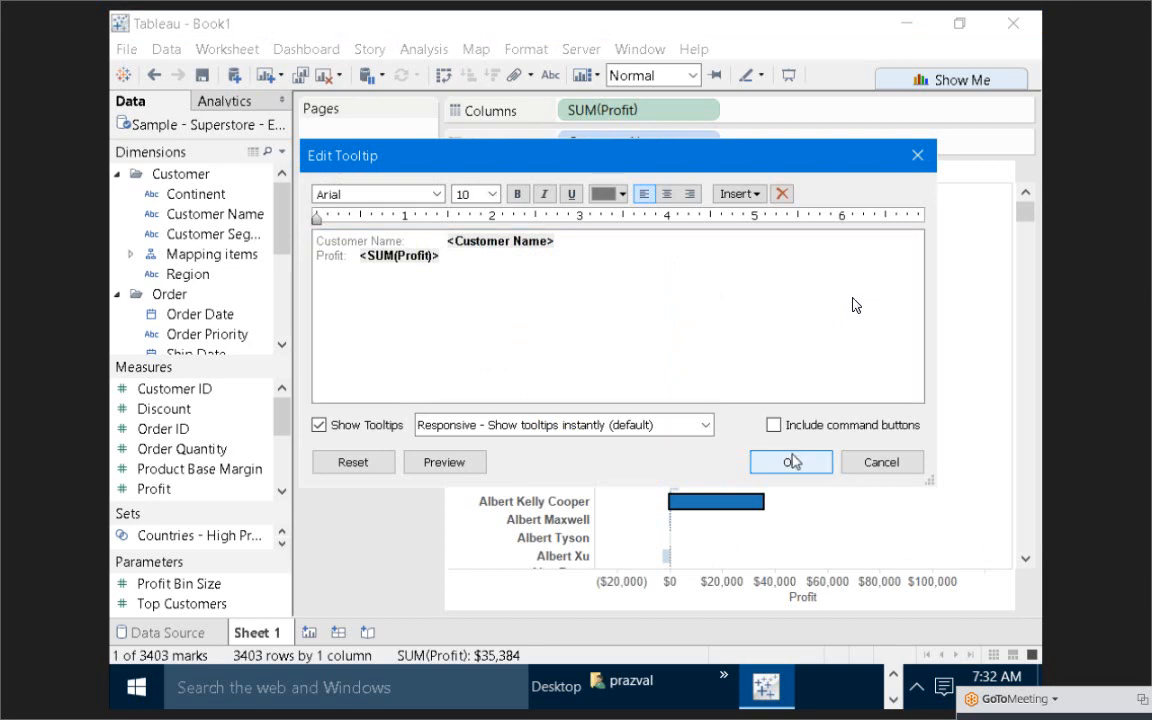
click(791, 461)
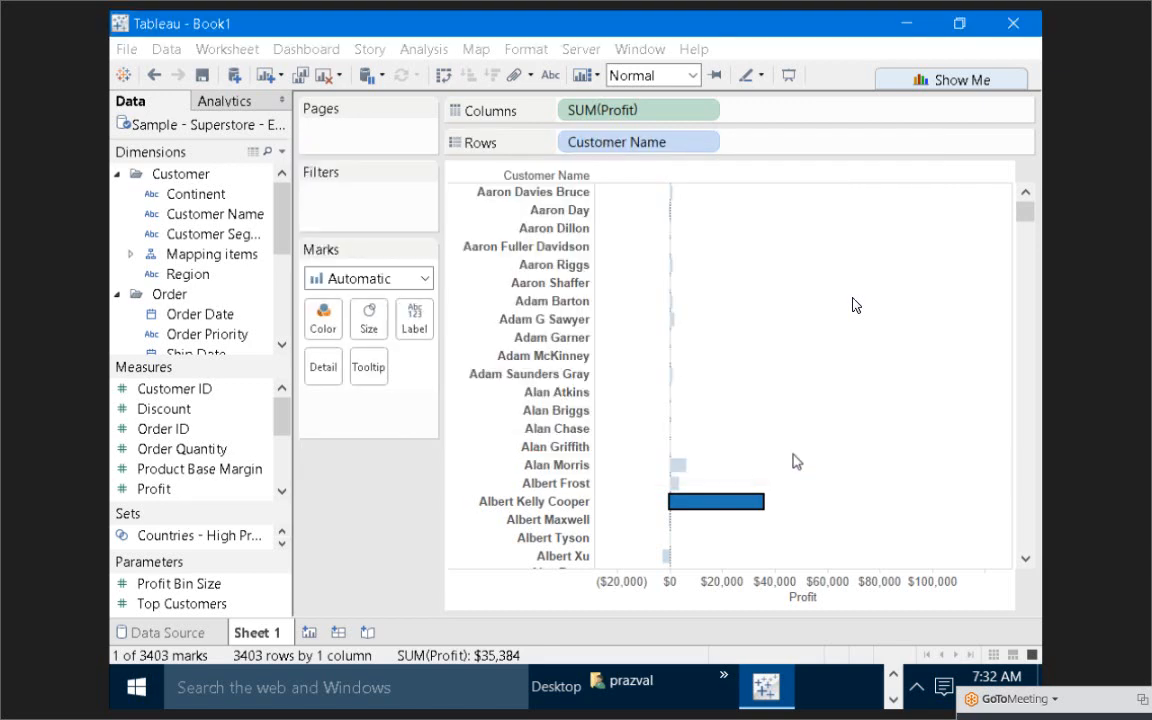
click(728, 503)
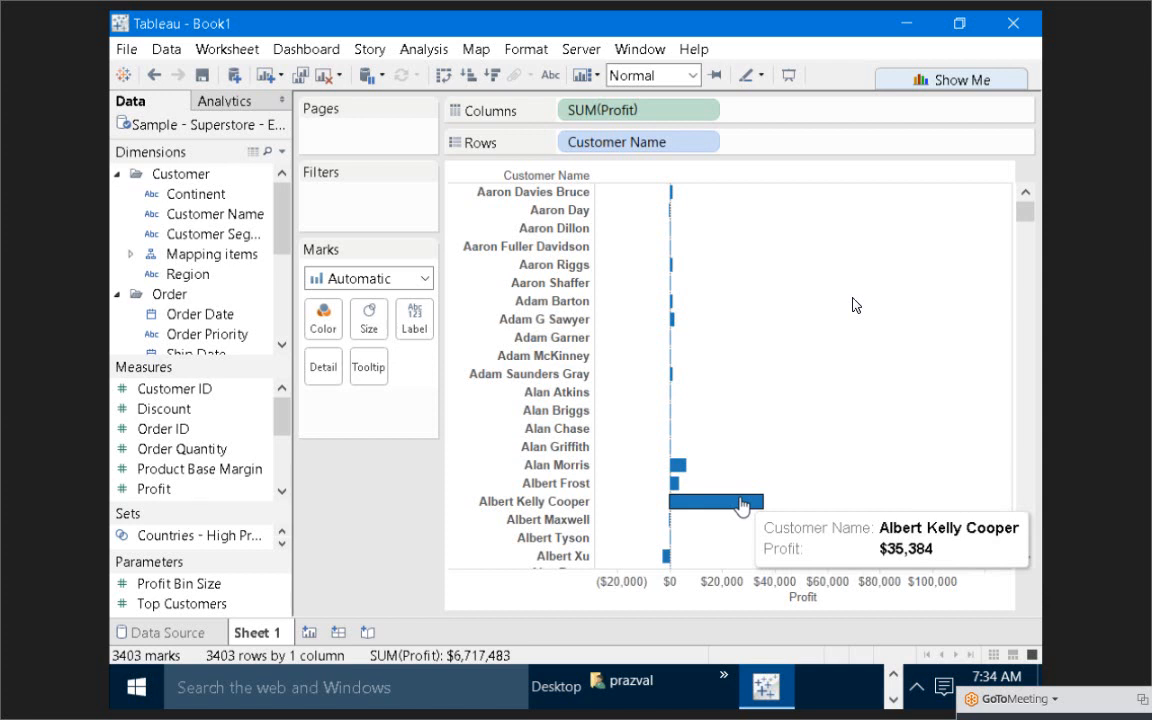
Insert the Data Connection Name field on a new line below the Profit line of the tooltip and apply it
click(369, 366)
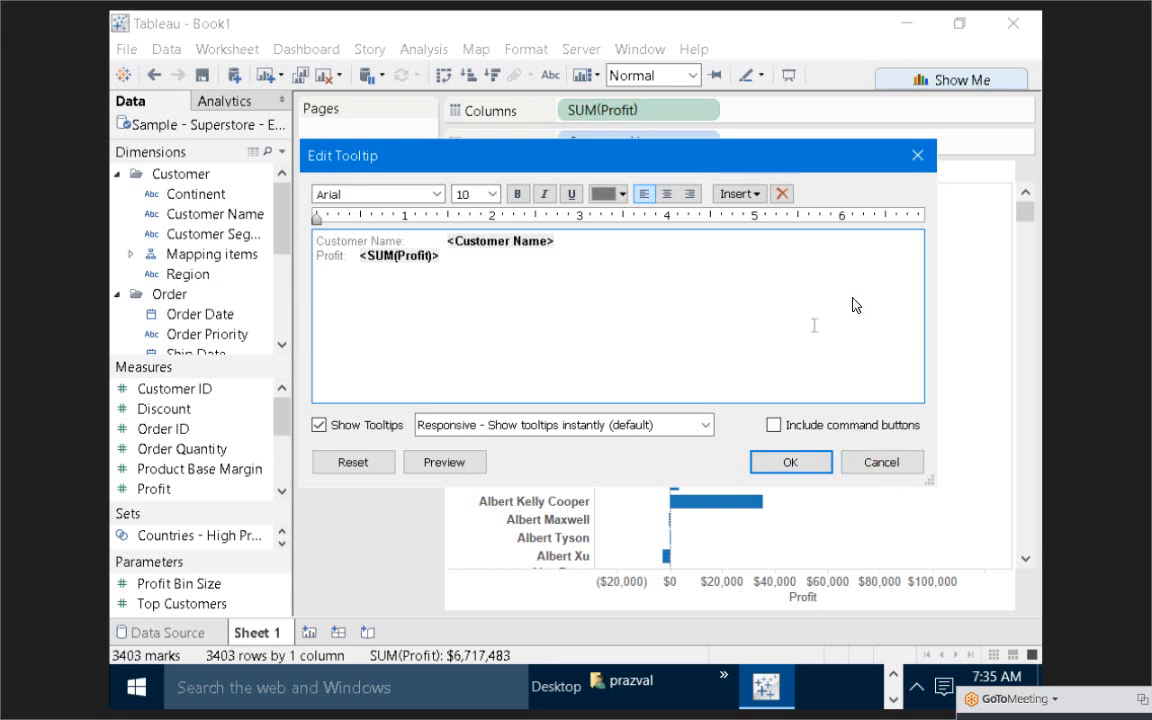
click(740, 194)
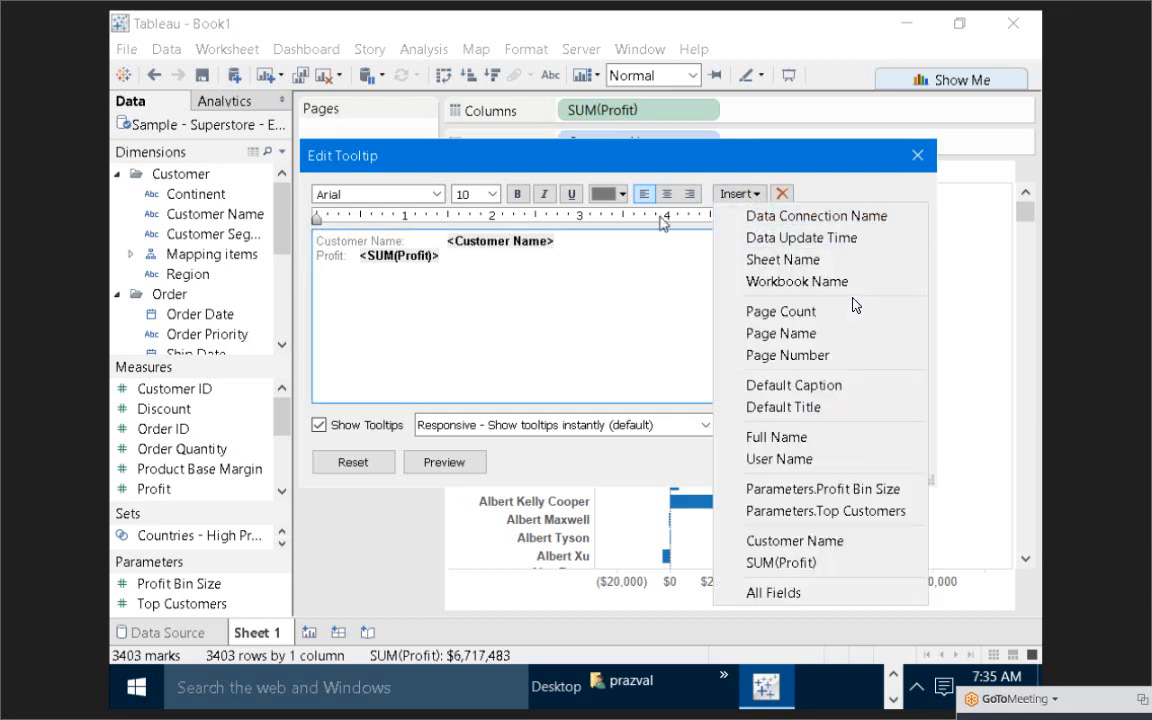
click(481, 252)
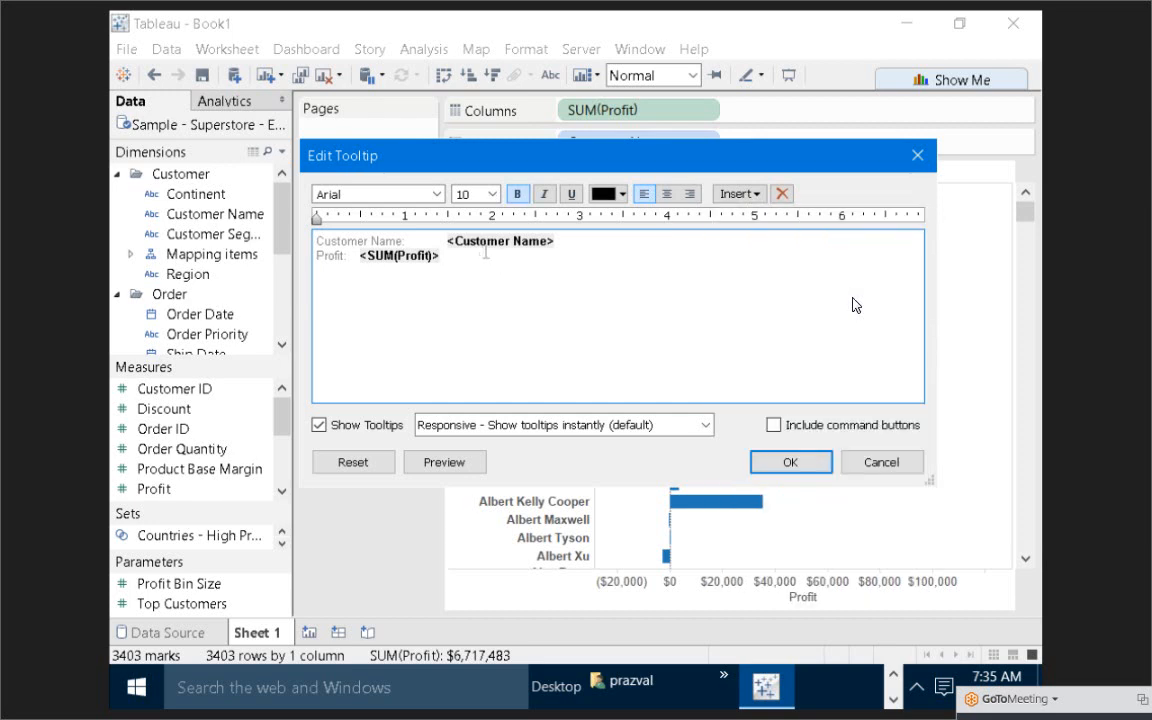
key(Return)
click(738, 193)
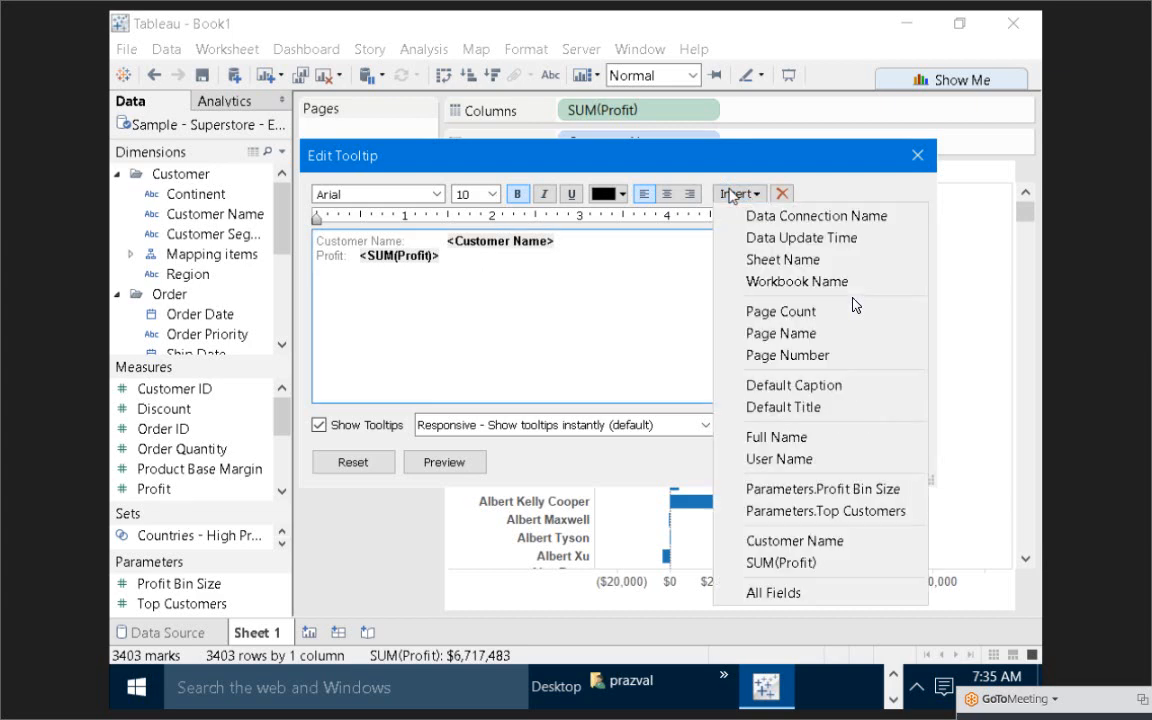
click(751, 218)
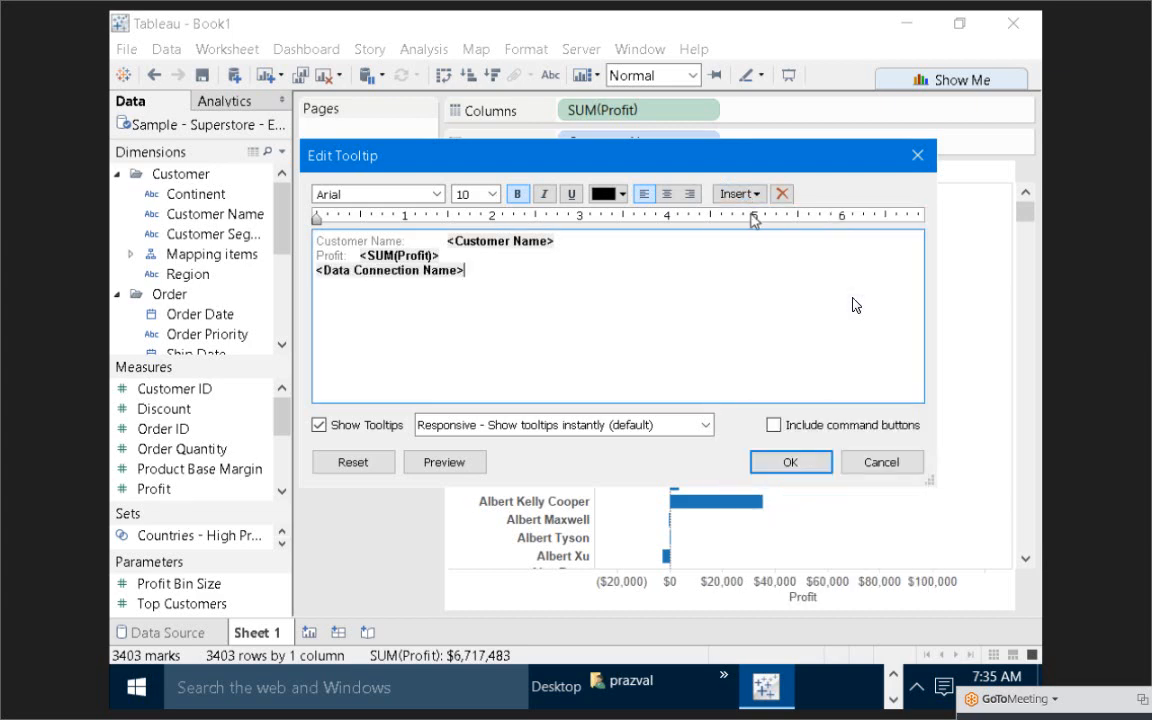
click(790, 462)
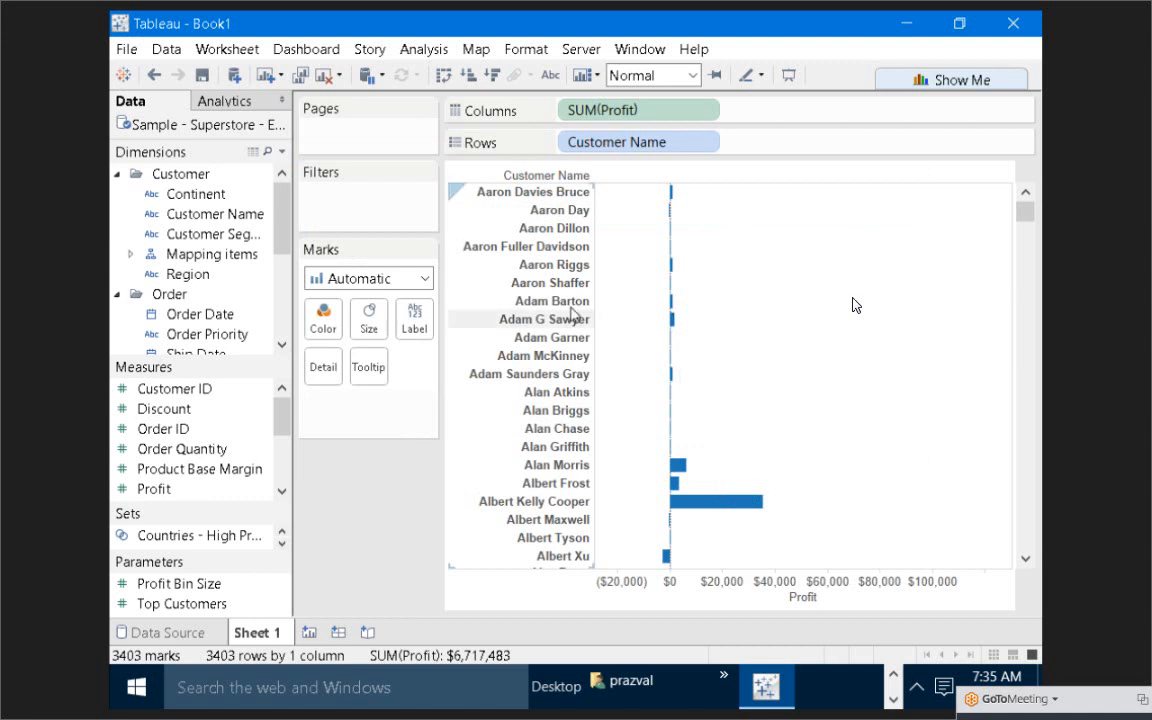
Insert the Data Update Time field below Data Connection Name in the tooltip, apply it and check the tooltip on the longest visible bar
click(368, 370)
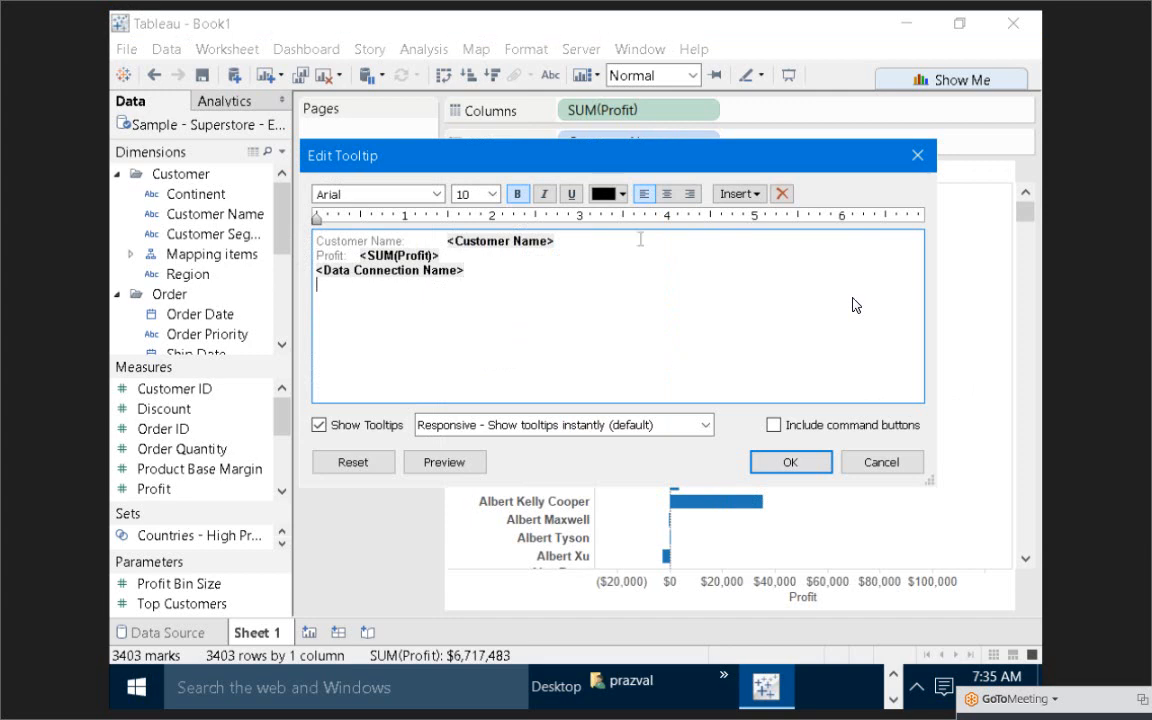
click(740, 193)
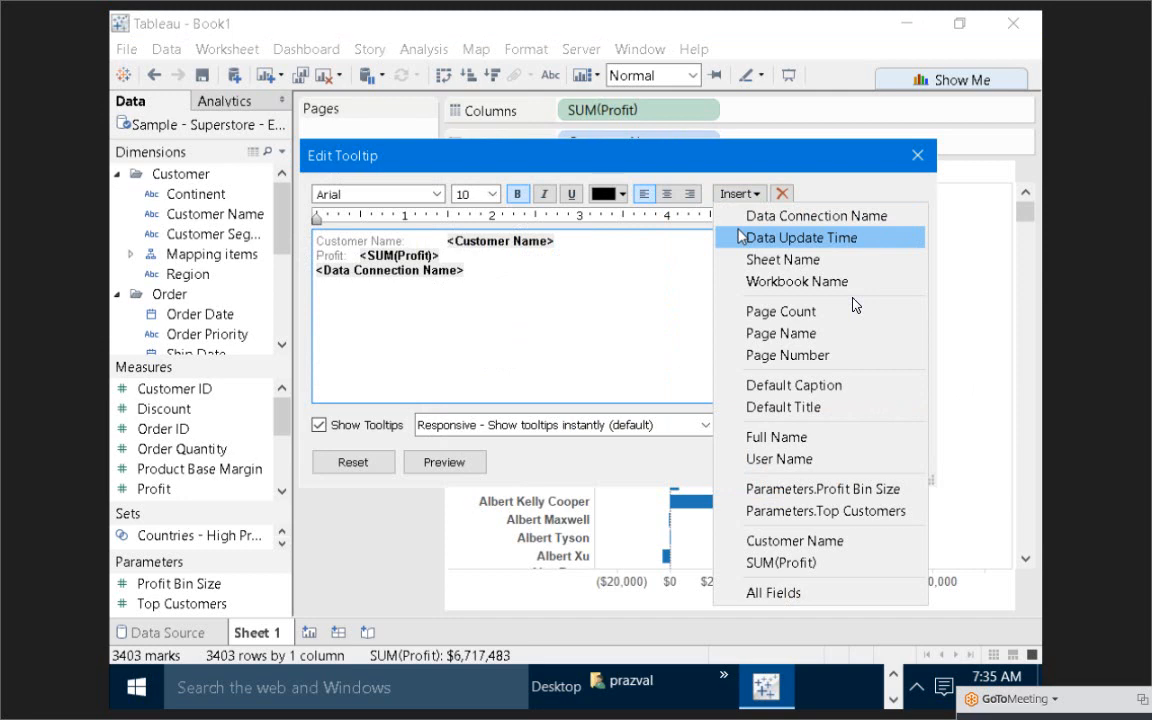
click(740, 237)
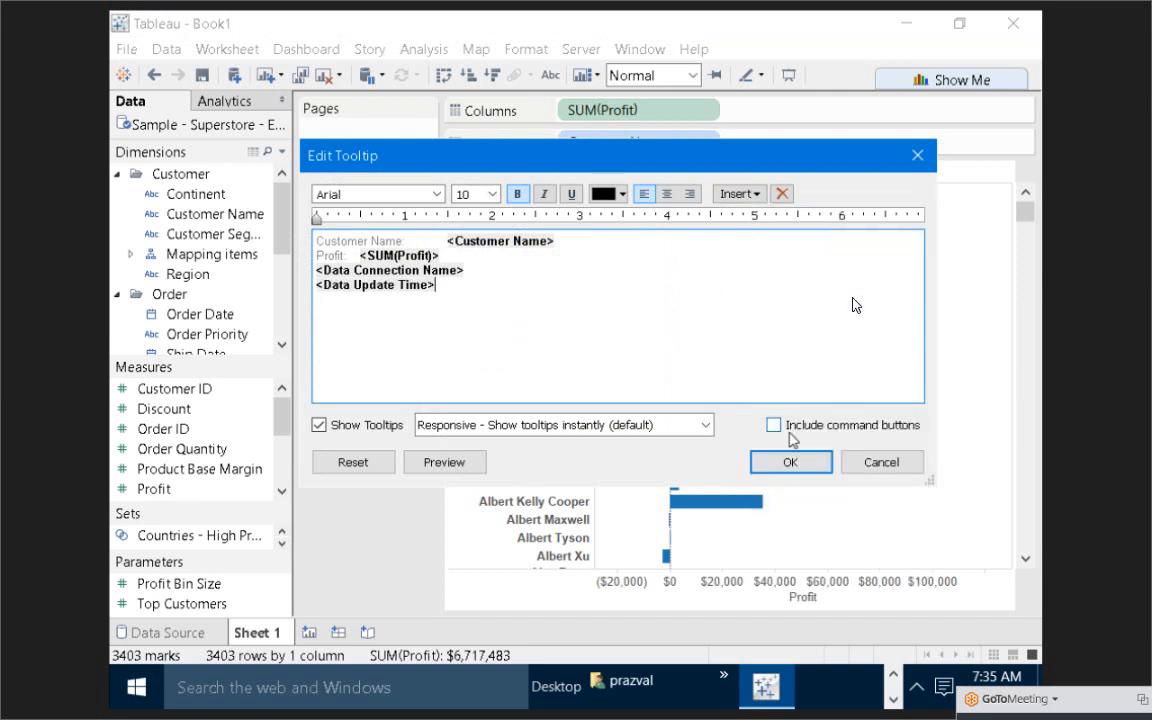
click(788, 461)
mouse_move(745, 505)
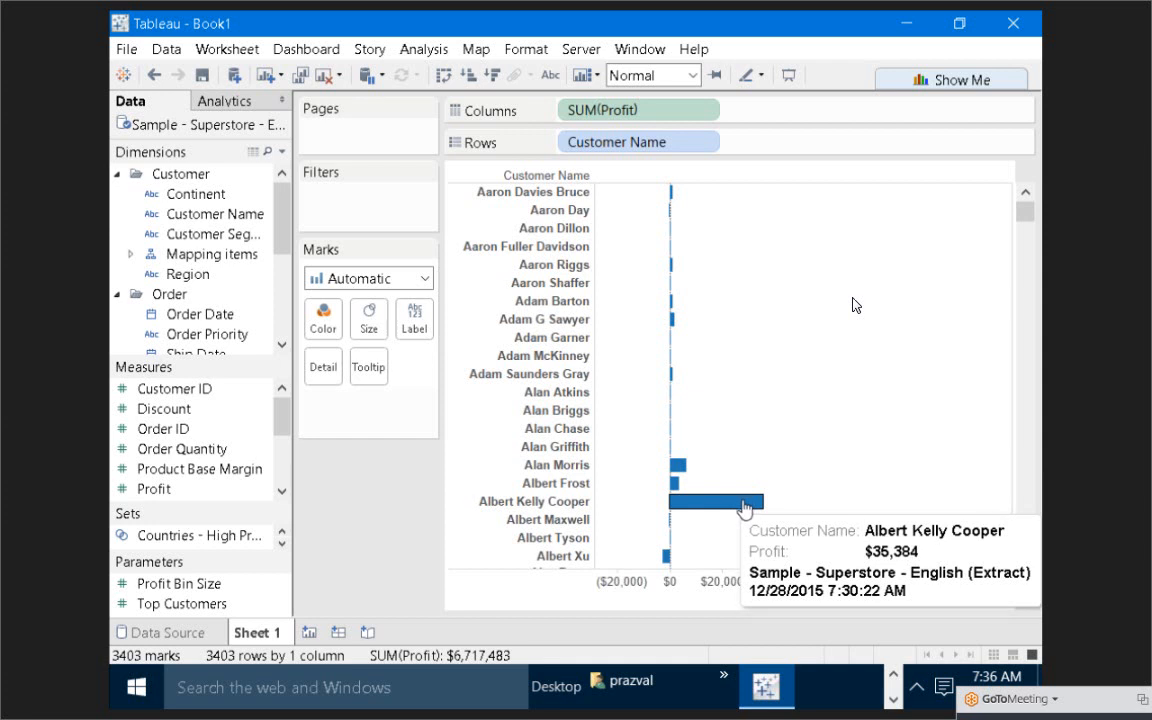
Insert the Page Count field on a new line below Data Update Time in the tooltip, apply it and check the longest visible bar
click(366, 366)
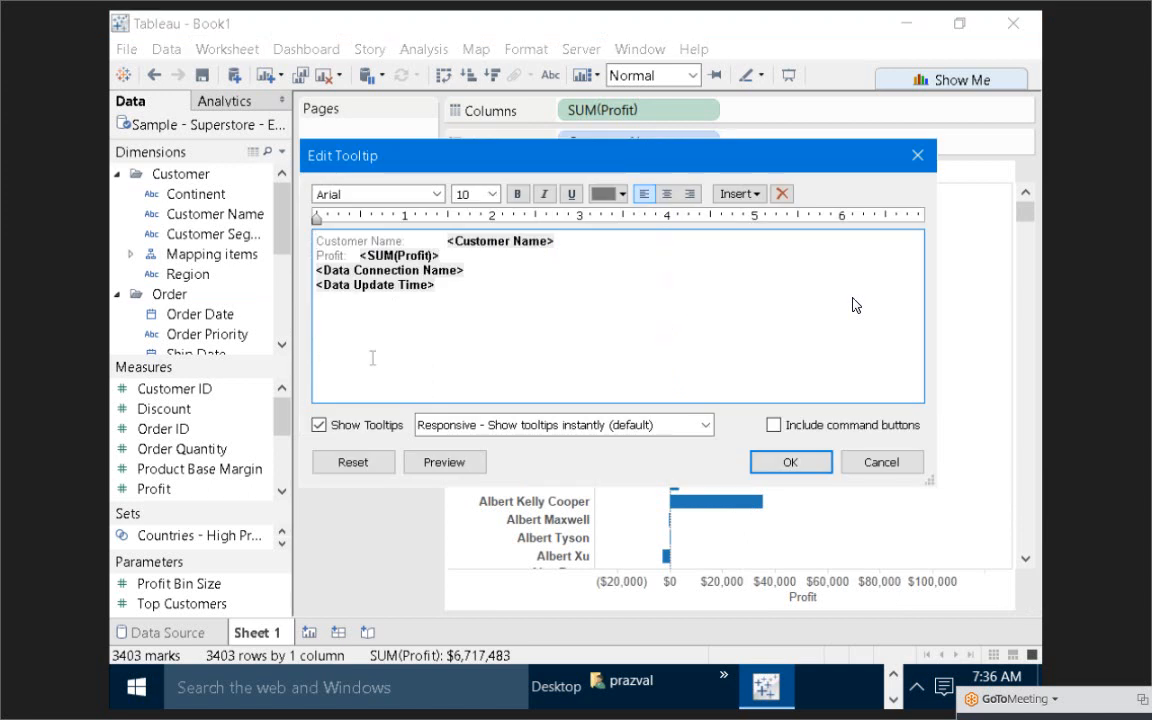
click(735, 194)
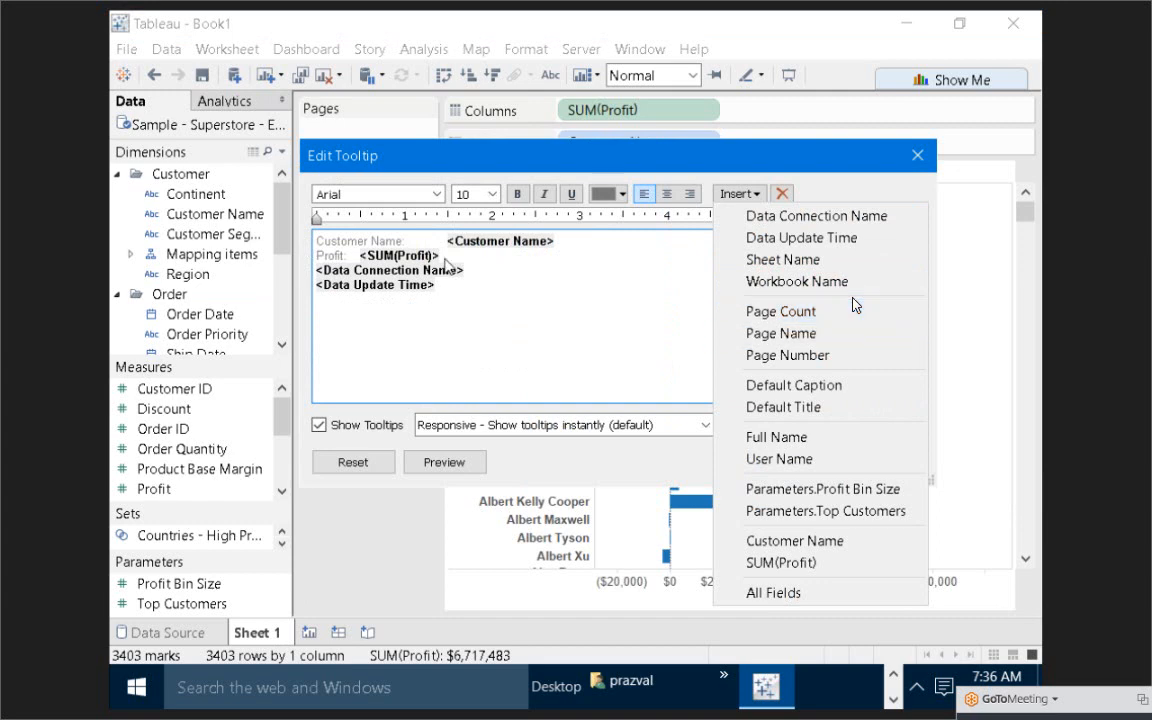
key(Escape)
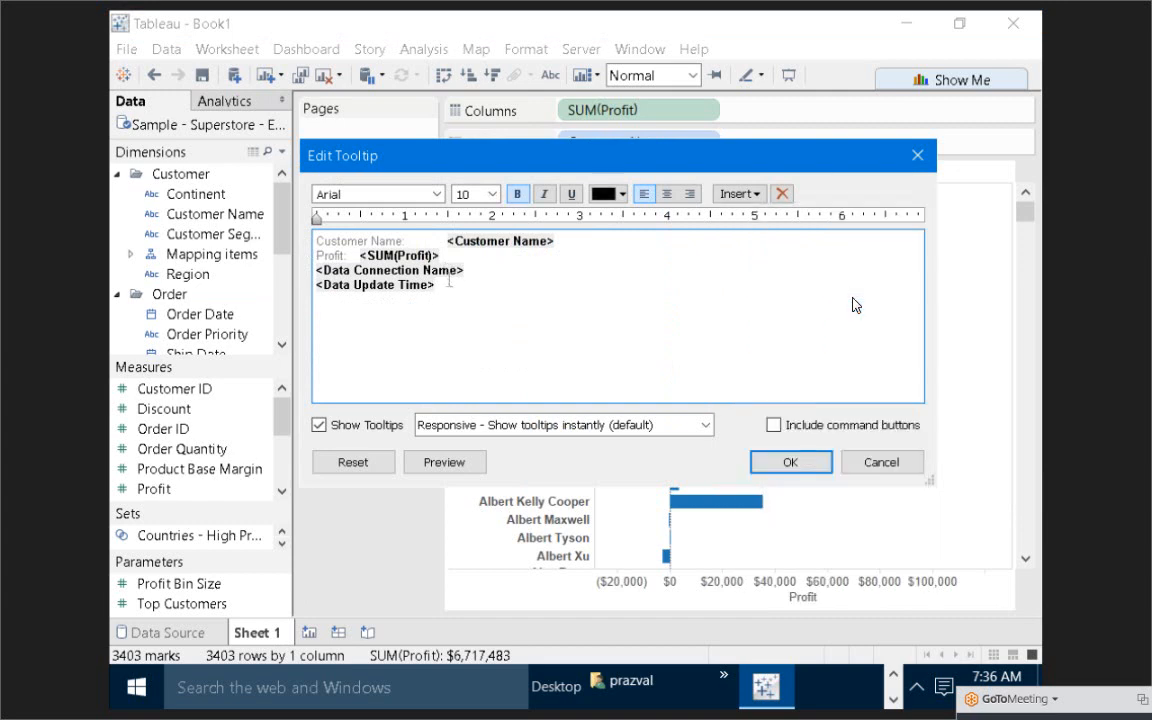
click(745, 195)
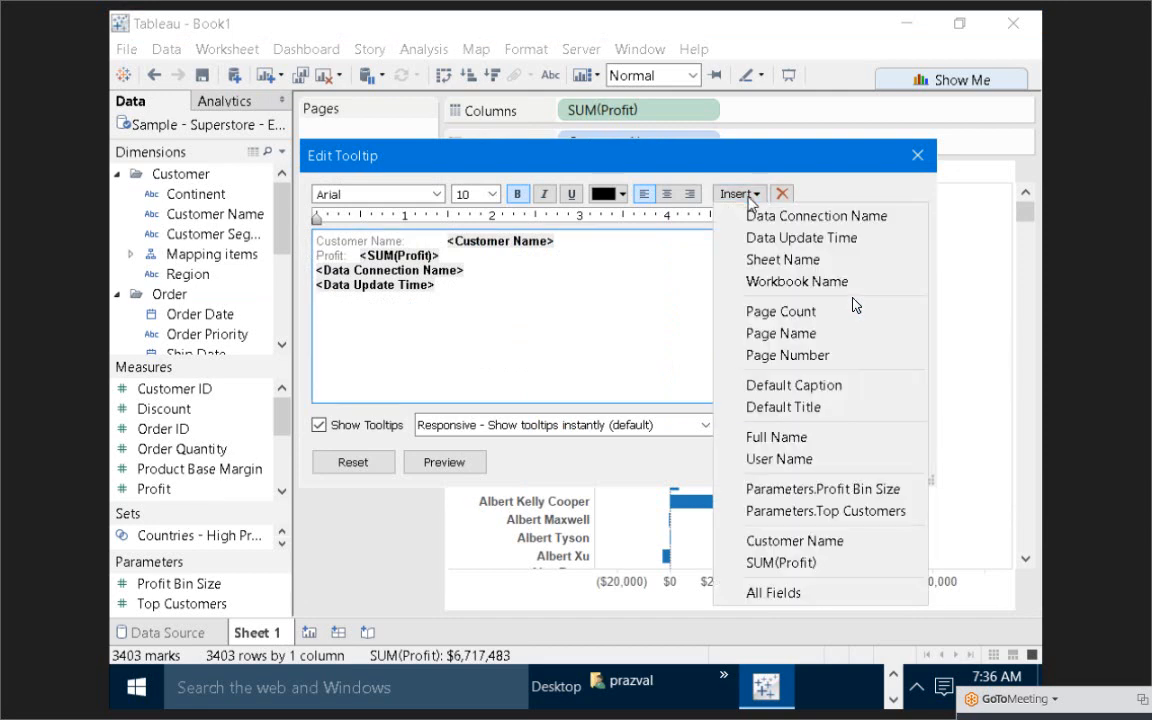
click(785, 312)
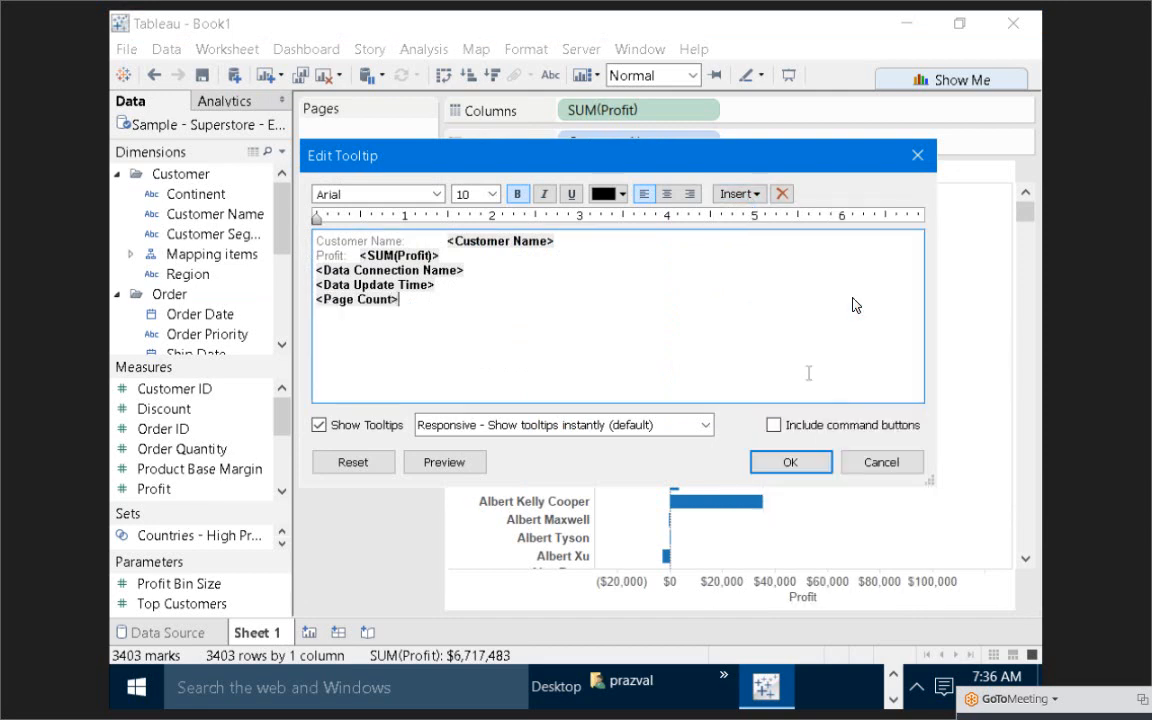
click(786, 466)
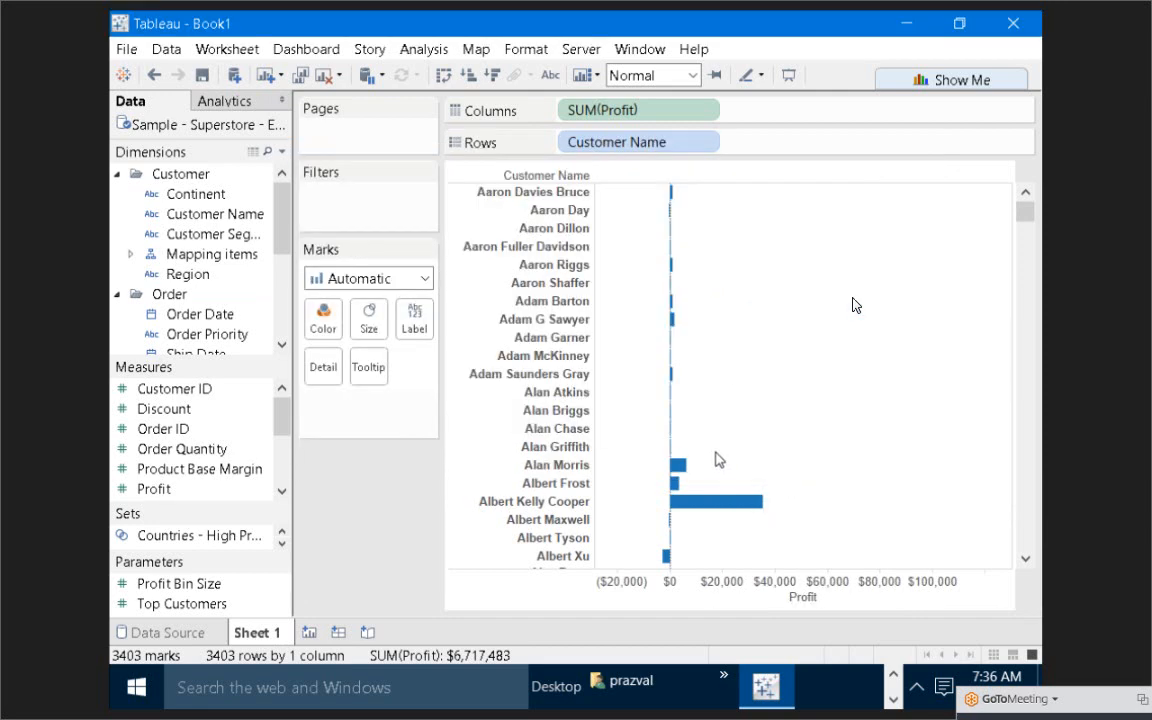
mouse_move(714, 506)
Insert the Page Name field on a new line below Page Count, apply it and check the tooltip on several Profit bars
click(368, 368)
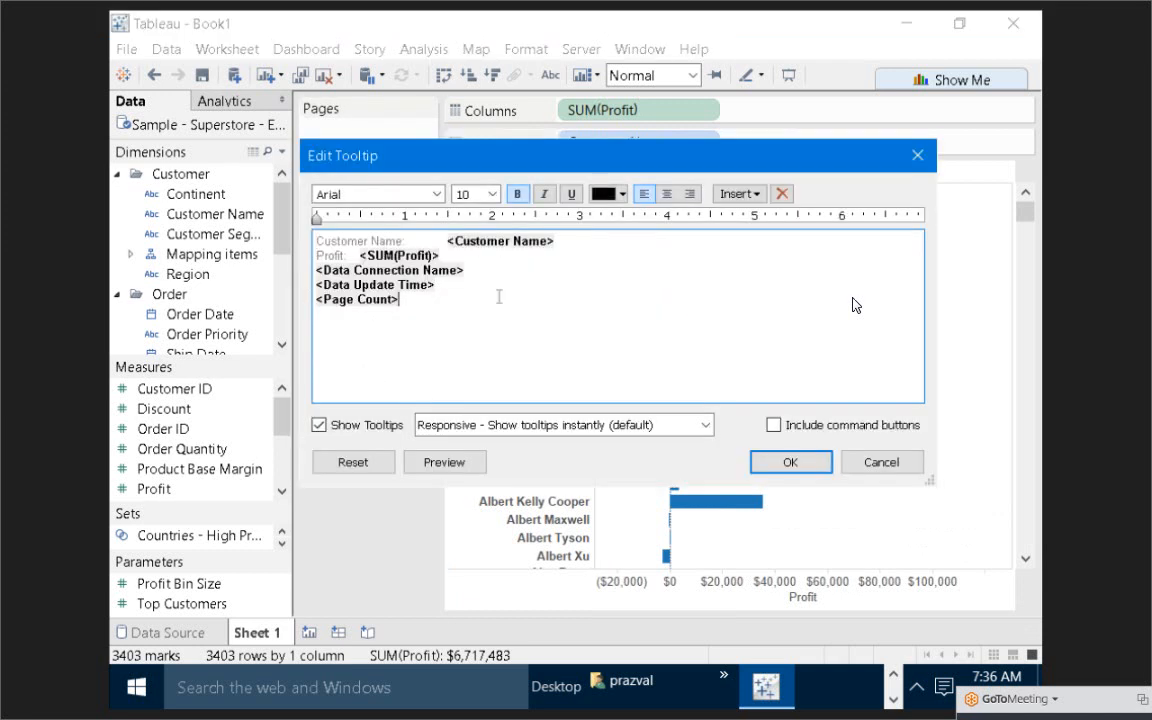
key(Return)
click(740, 194)
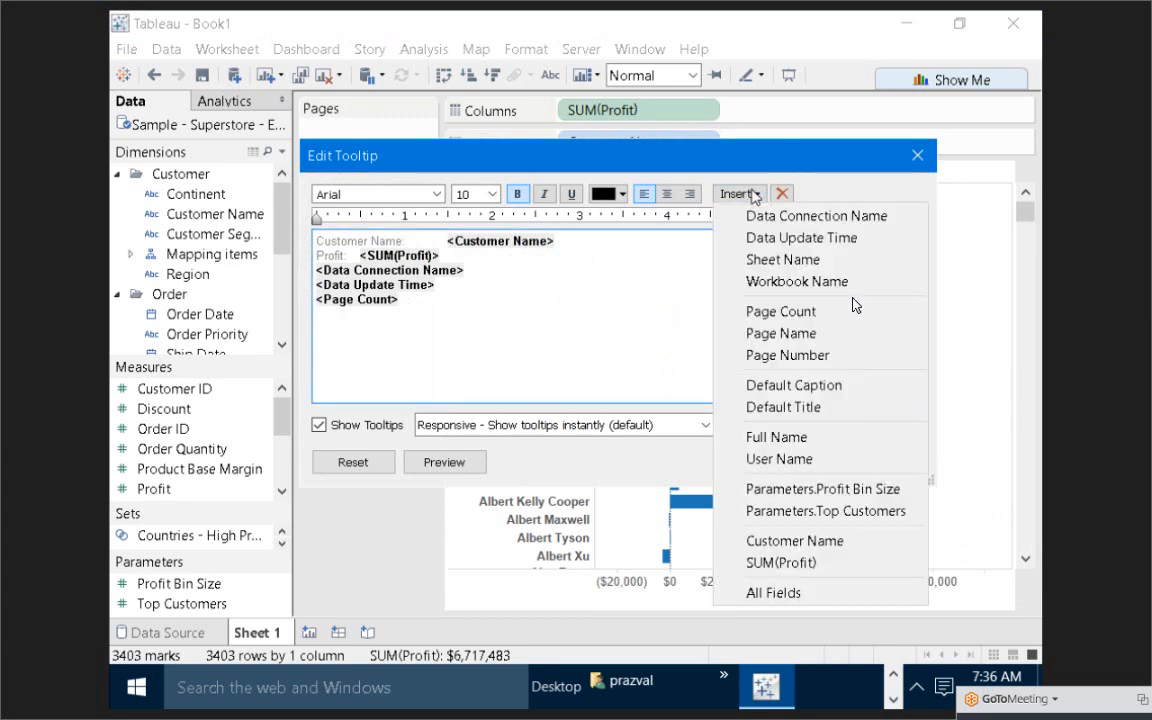
click(778, 333)
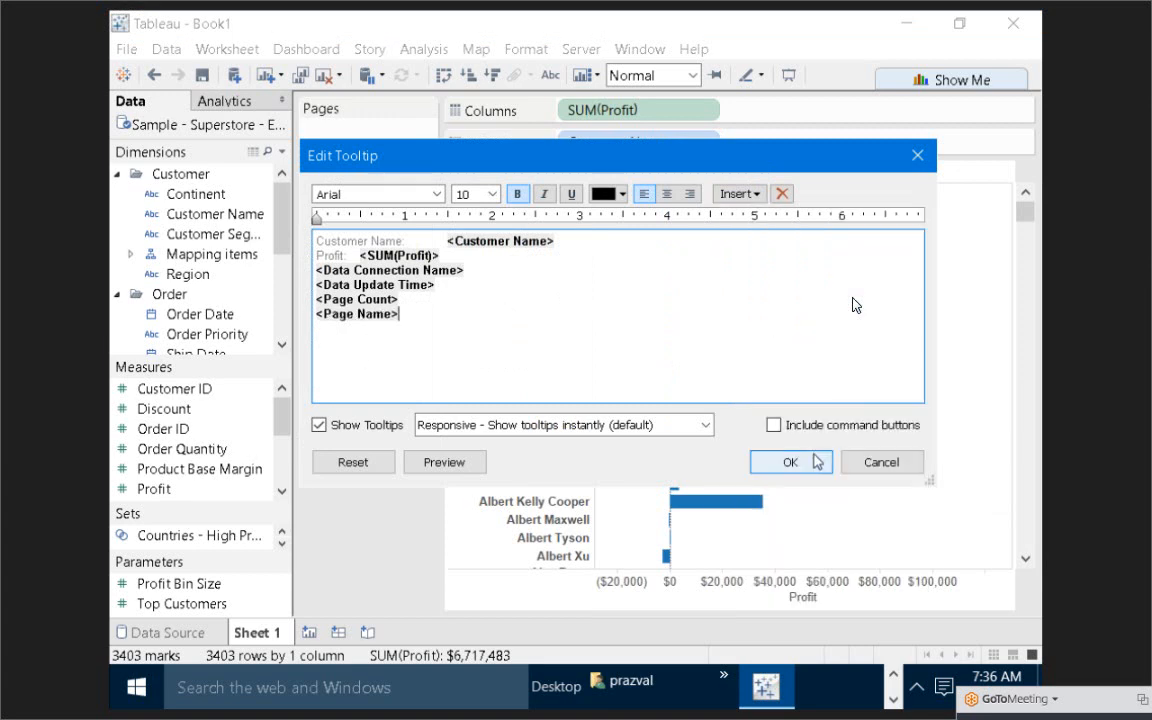
click(810, 460)
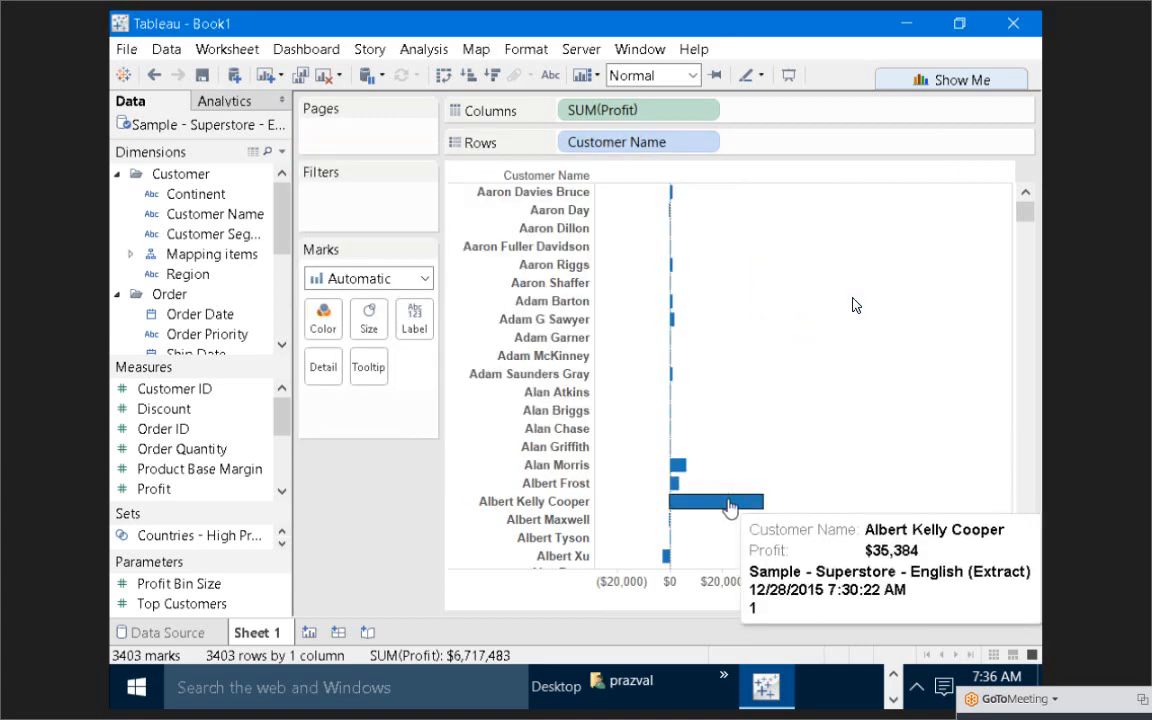
mouse_move(668, 287)
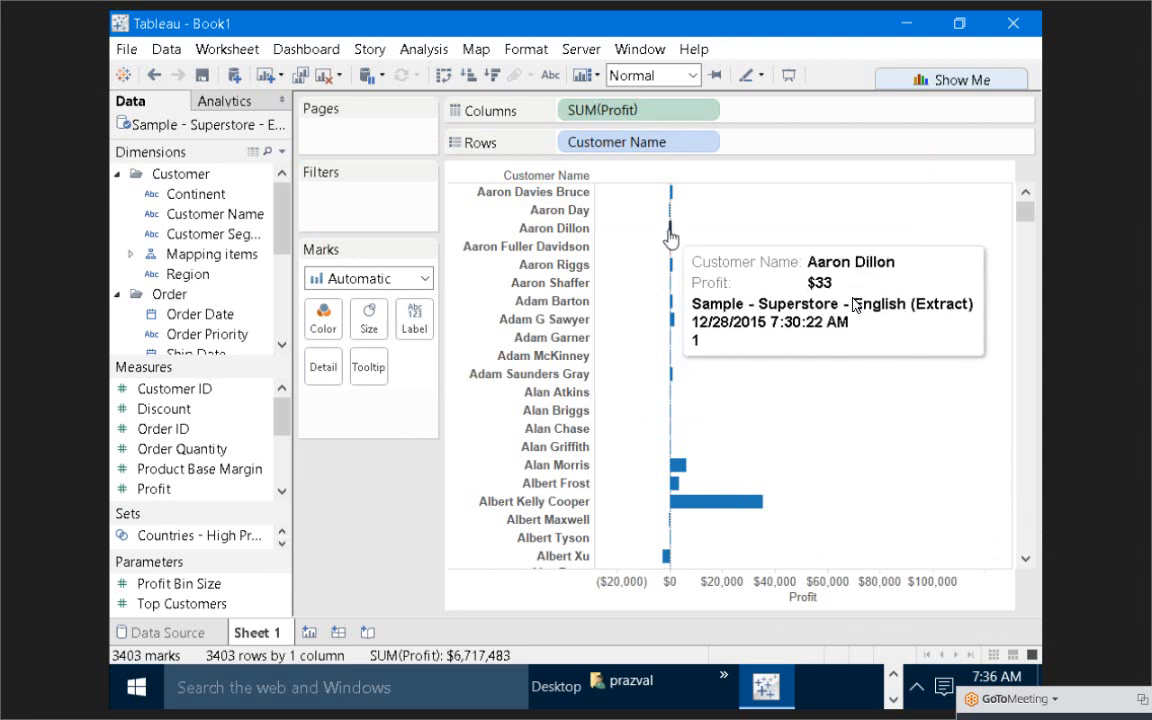
mouse_move(673, 207)
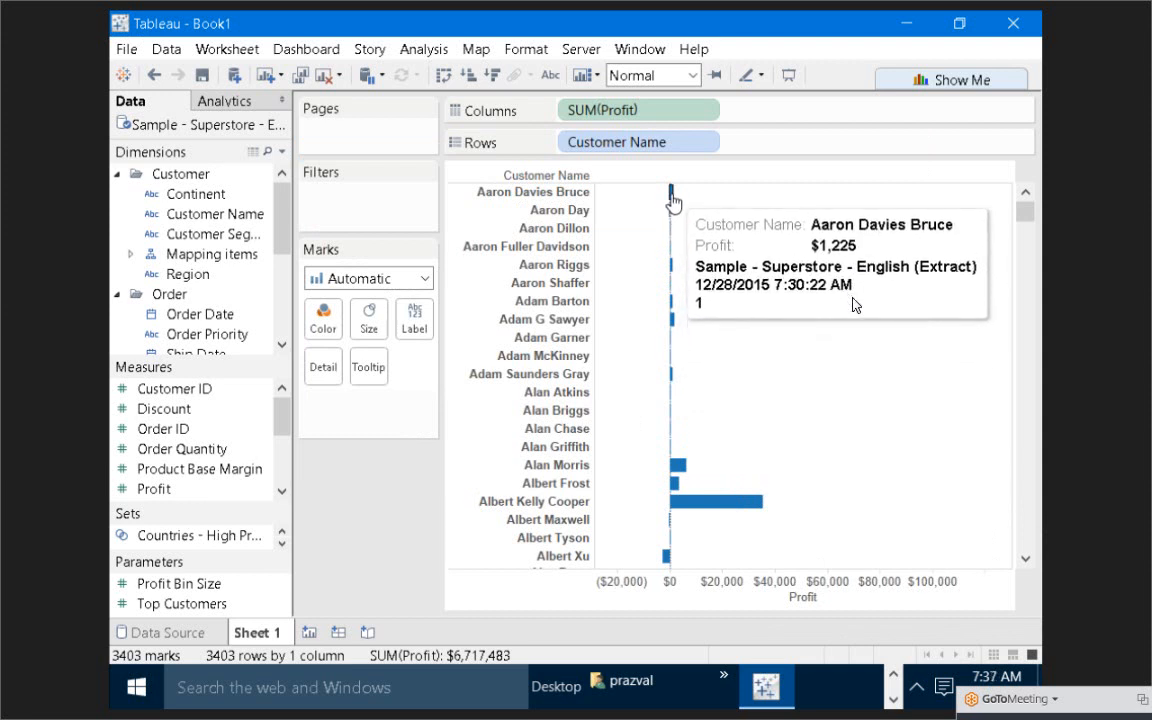
Remove the Data Connection Name, Data Update Time and Page Count fields from the tooltip and apply the change
click(370, 368)
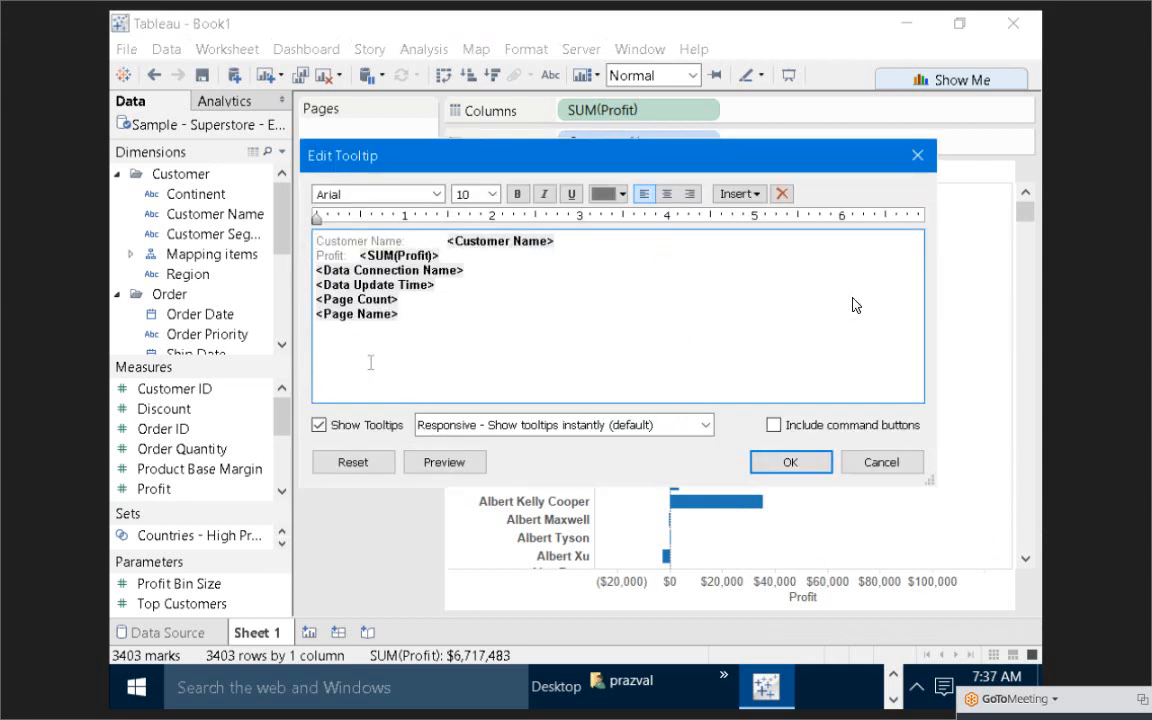
drag(399, 300, 316, 271)
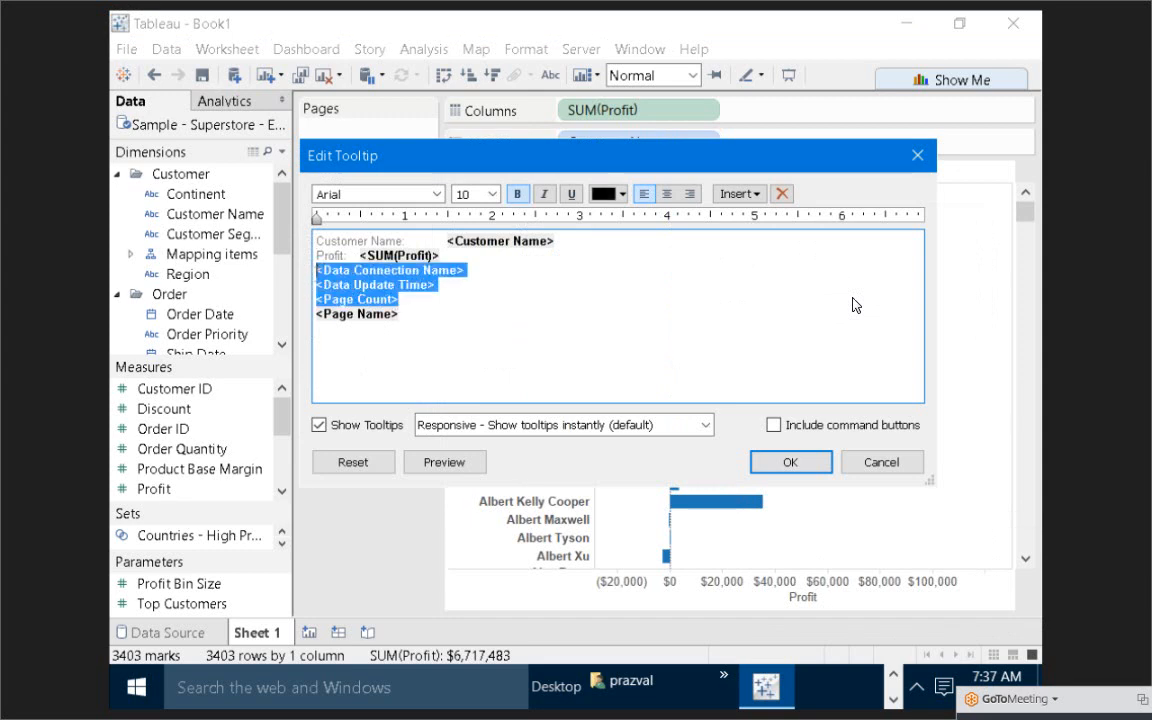
key(Delete)
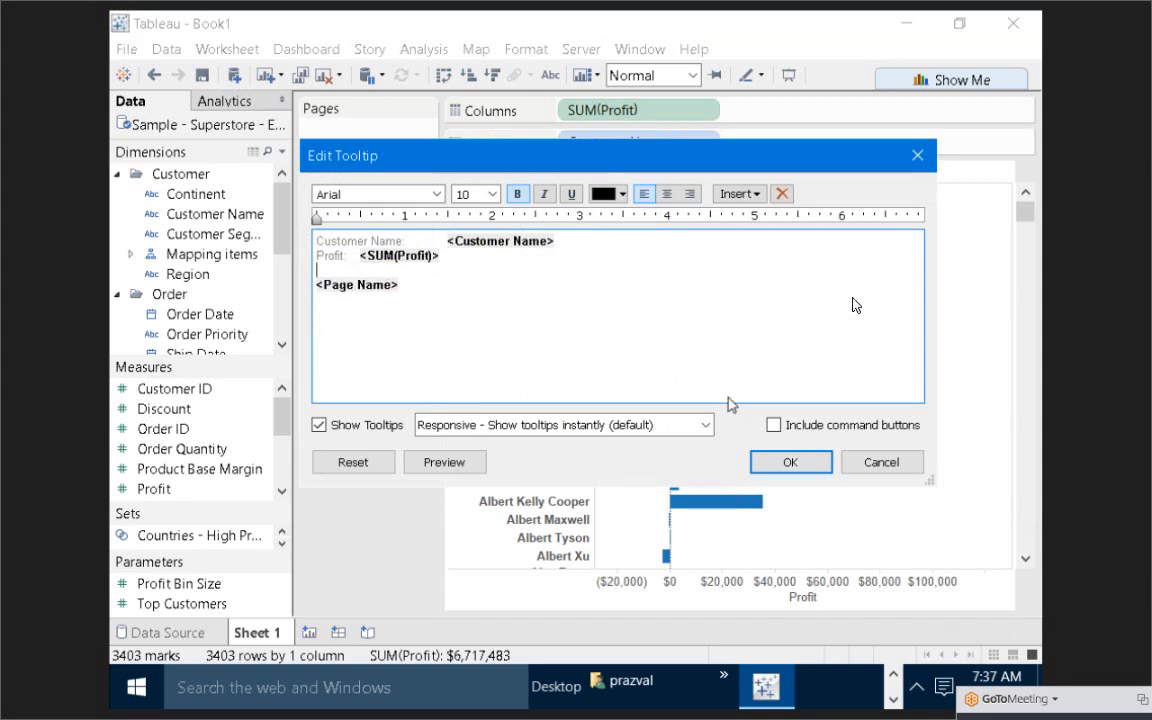
click(808, 466)
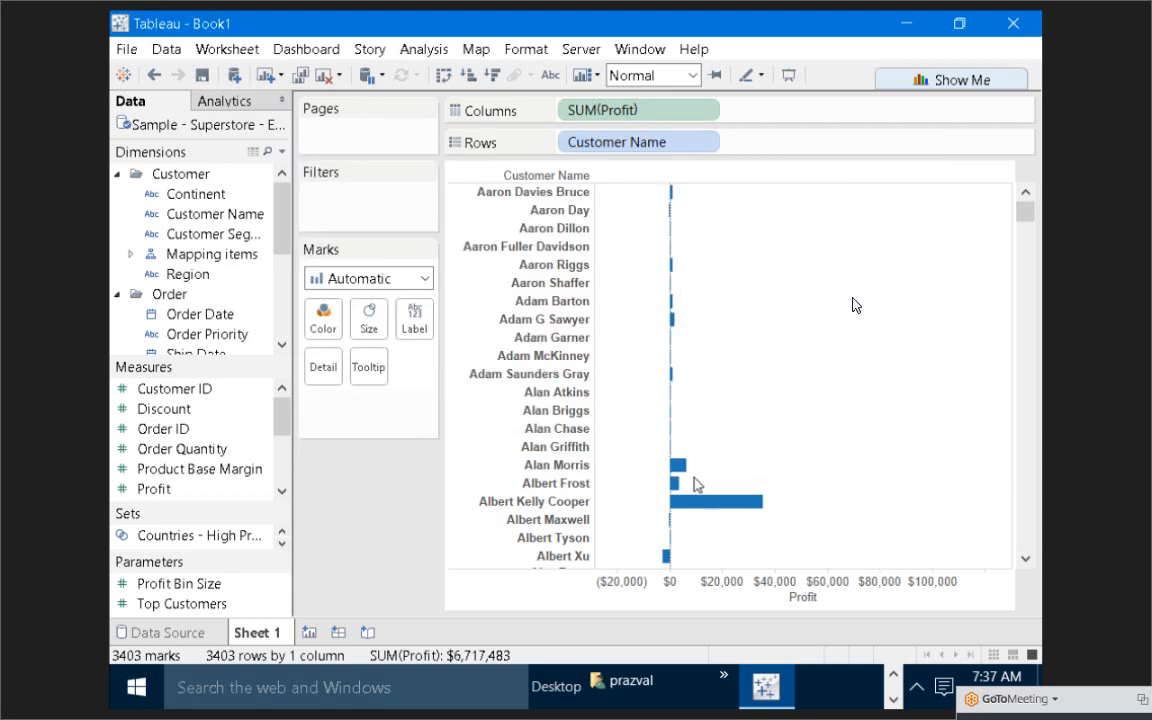
mouse_move(679, 469)
Insert the Page Number field on a new line below Page Name in the tooltip and apply it
click(368, 369)
click(437, 308)
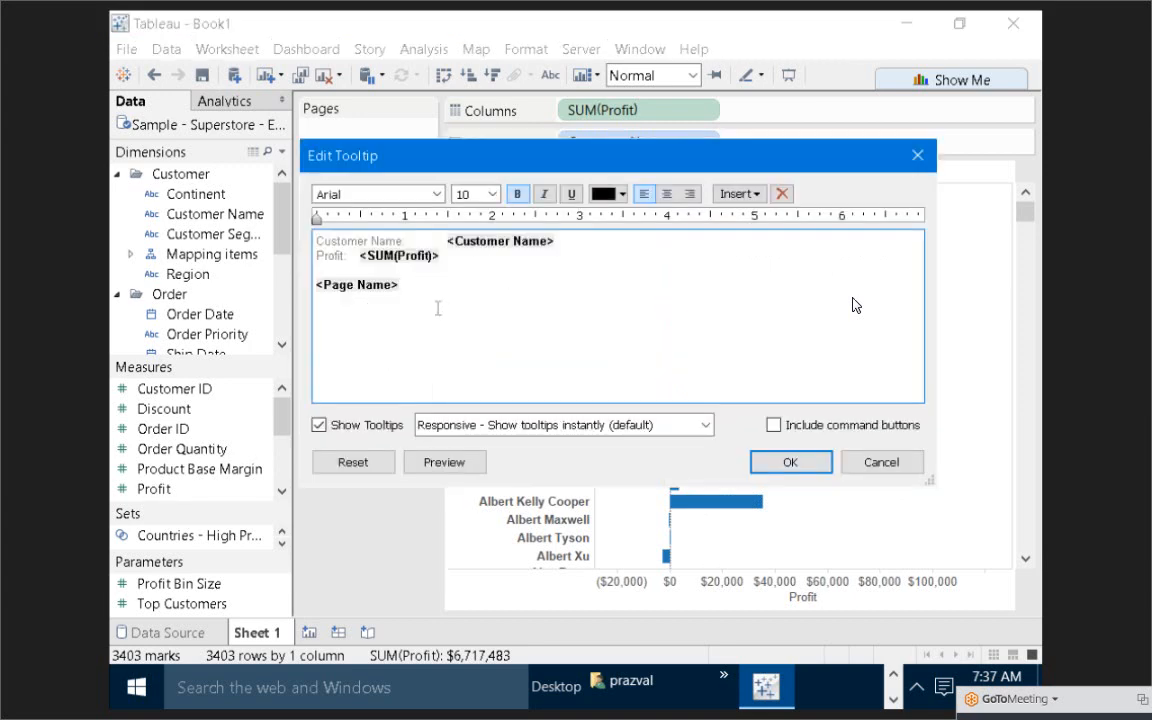
click(738, 193)
click(787, 355)
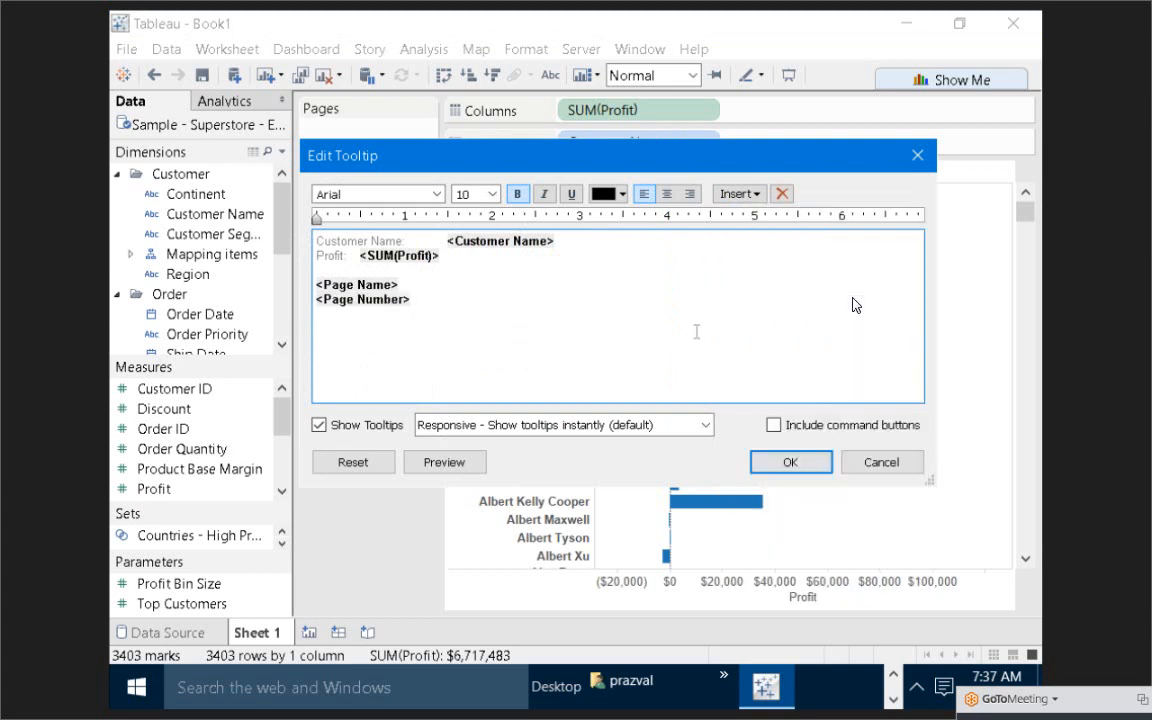
click(787, 463)
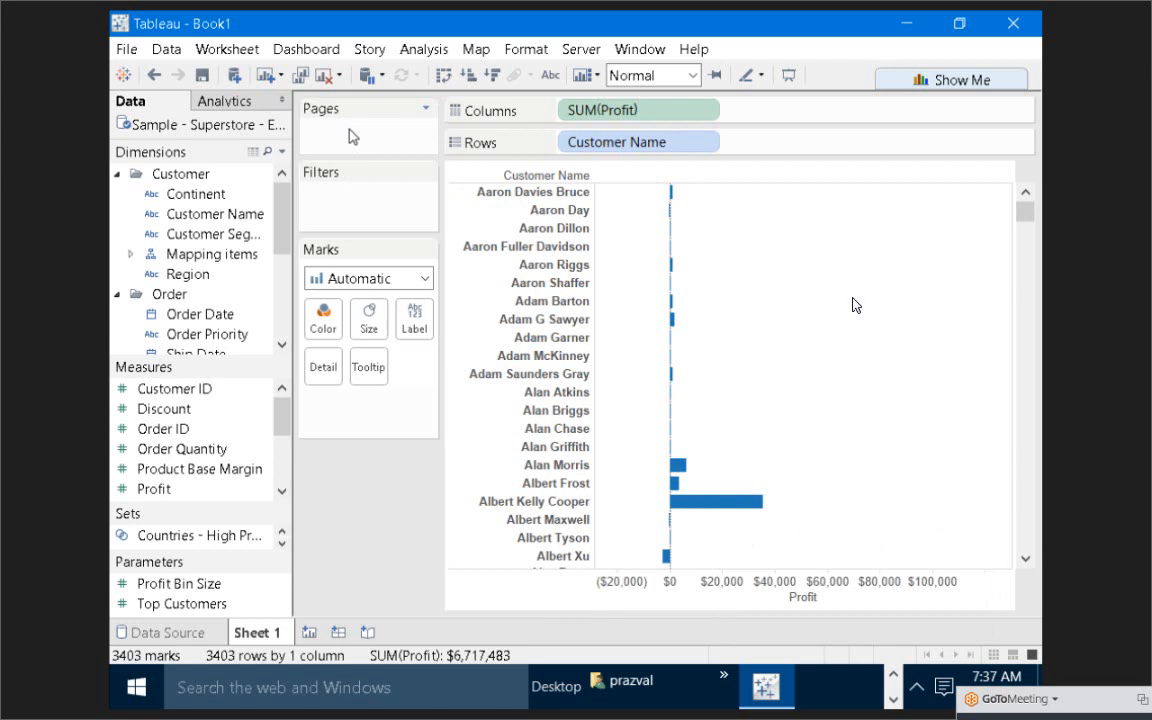
click(370, 357)
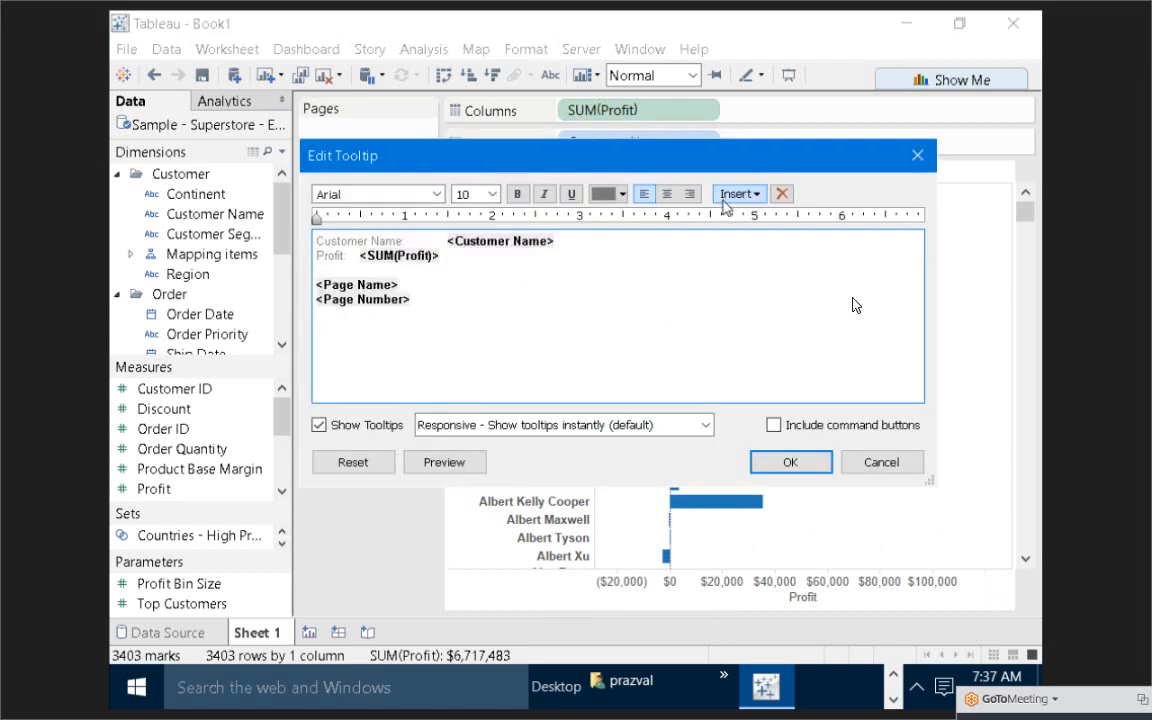
click(728, 196)
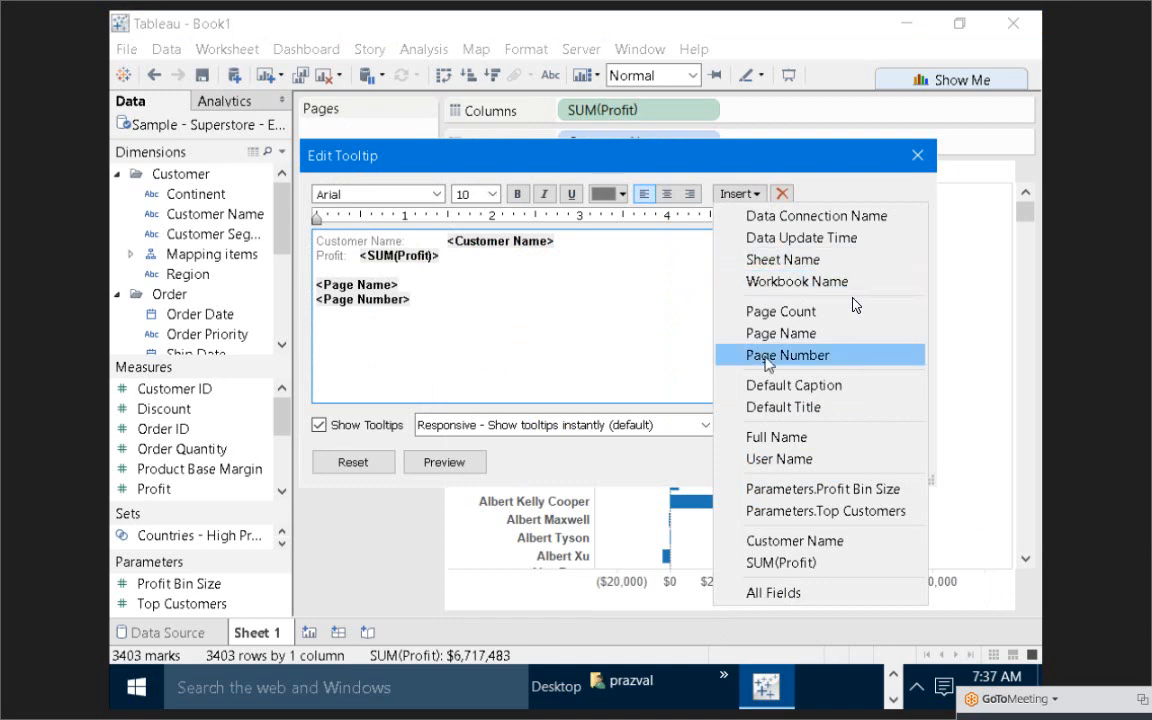
click(775, 438)
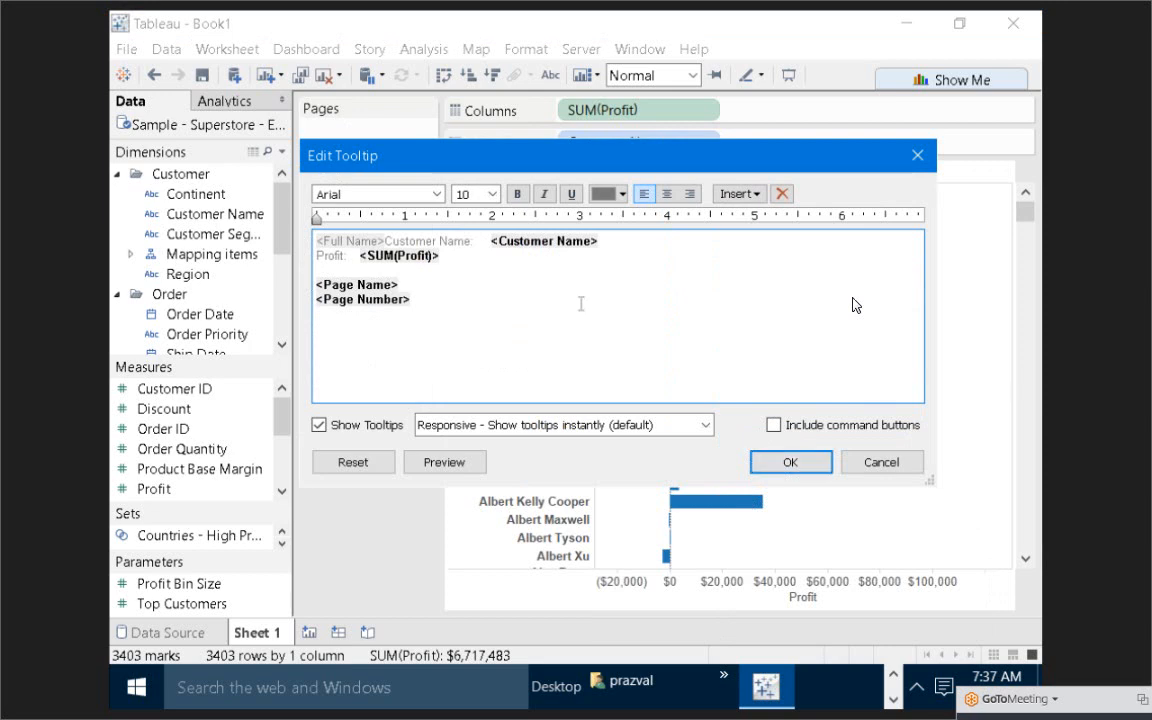
key(BackSpace)
key(BackSpace)
key(BackSpace)
key(BackSpace)
key(BackSpace)
key(BackSpace)
key(BackSpace)
key(BackSpace)
key(BackSpace)
key(BackSpace)
key(BackSpace)
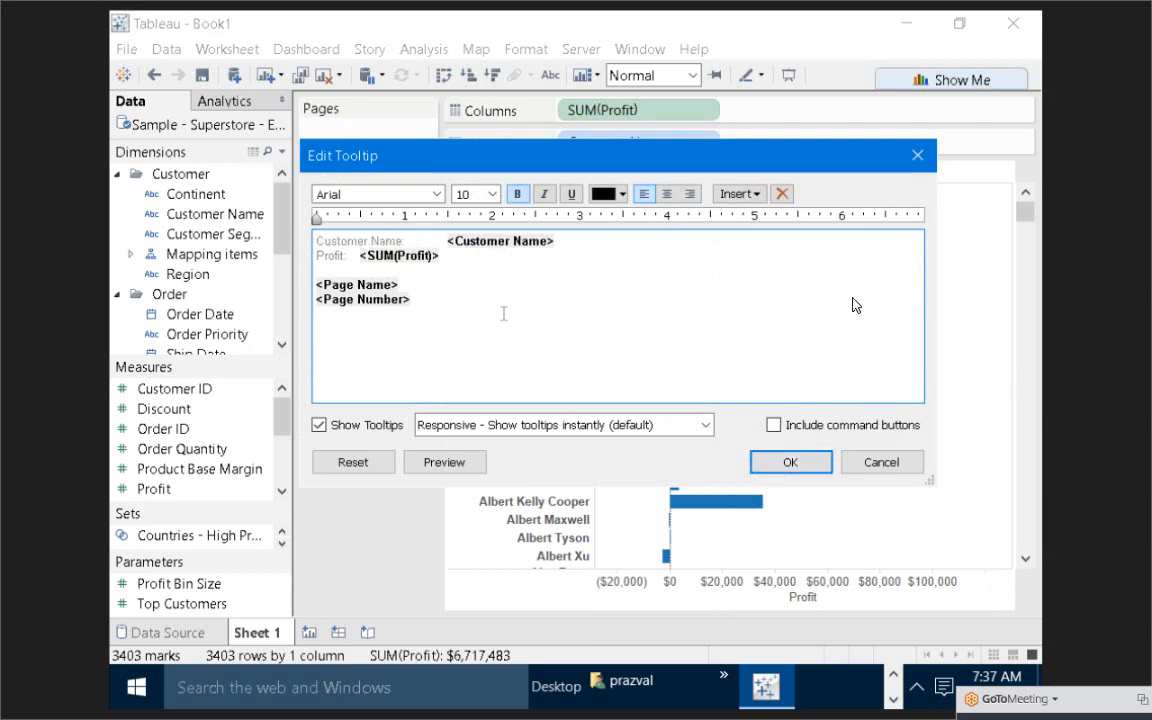
Insert the Full Name field below Page Number in the tooltip, apply it and check the tooltip on the chart's first bar
click(740, 193)
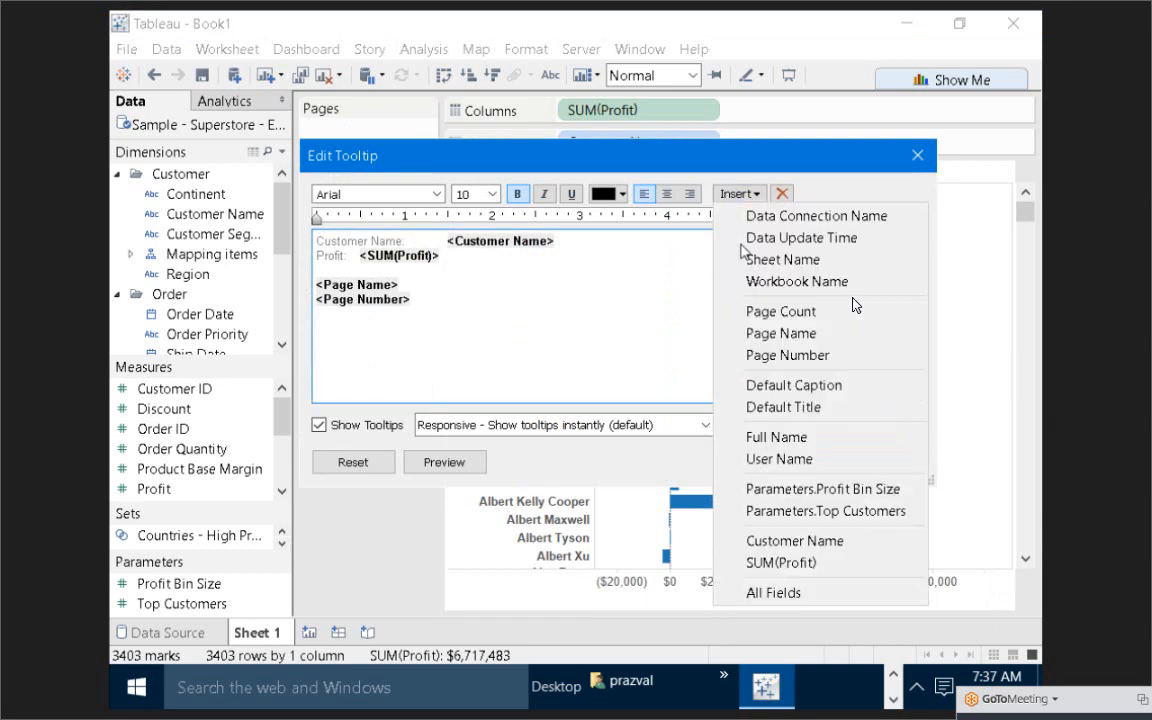
click(779, 437)
click(795, 465)
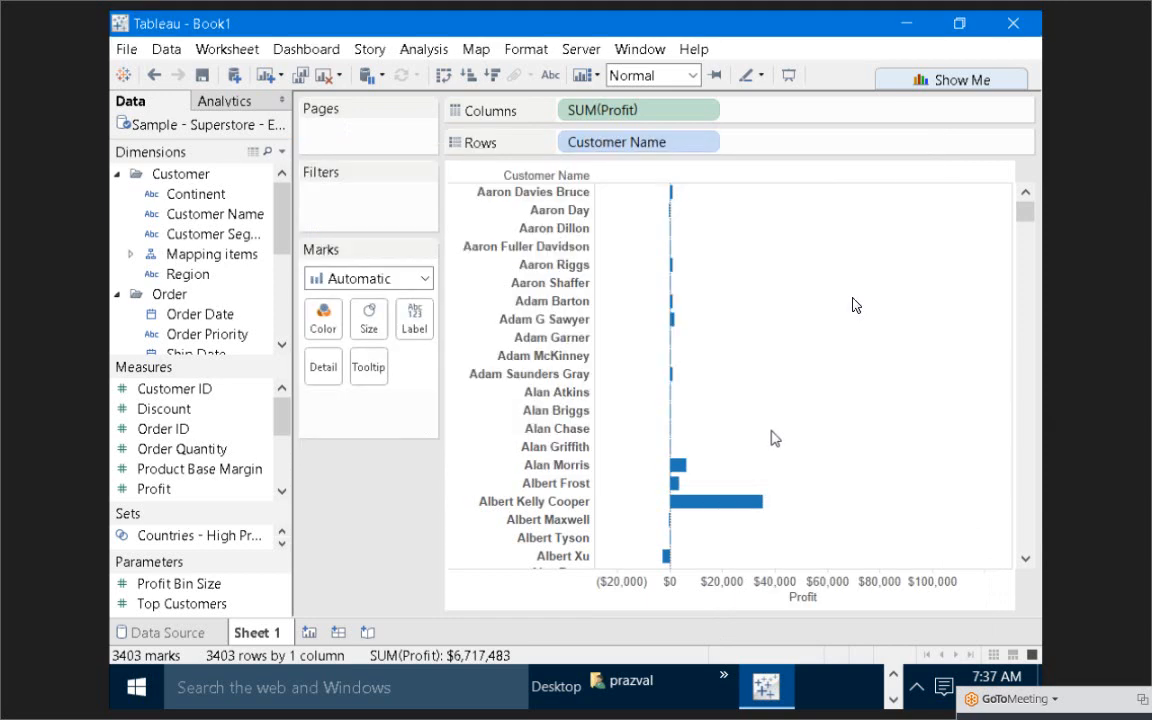
mouse_move(675, 194)
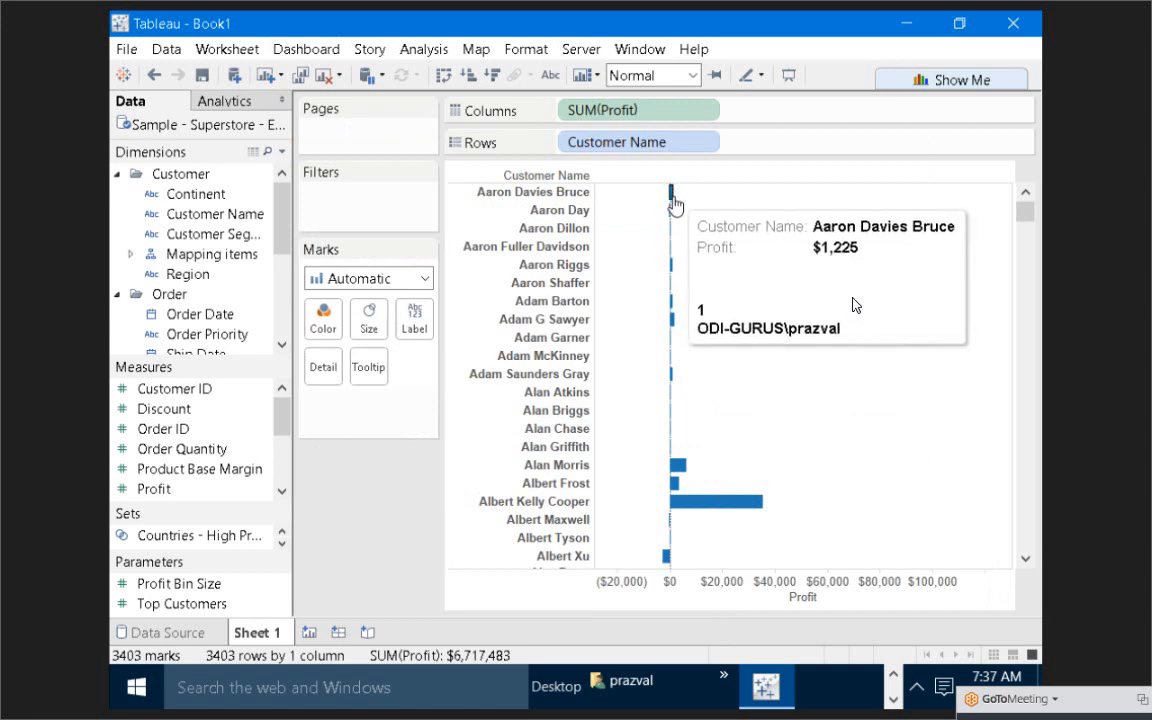
mouse_move(669, 222)
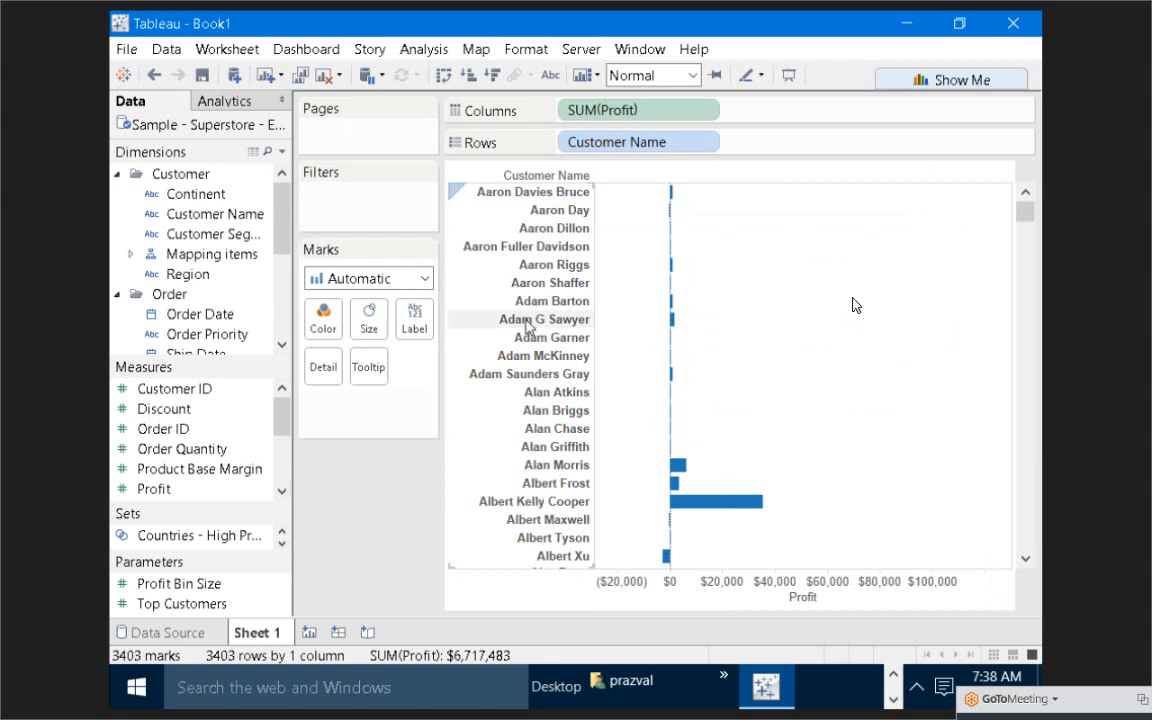
click(368, 367)
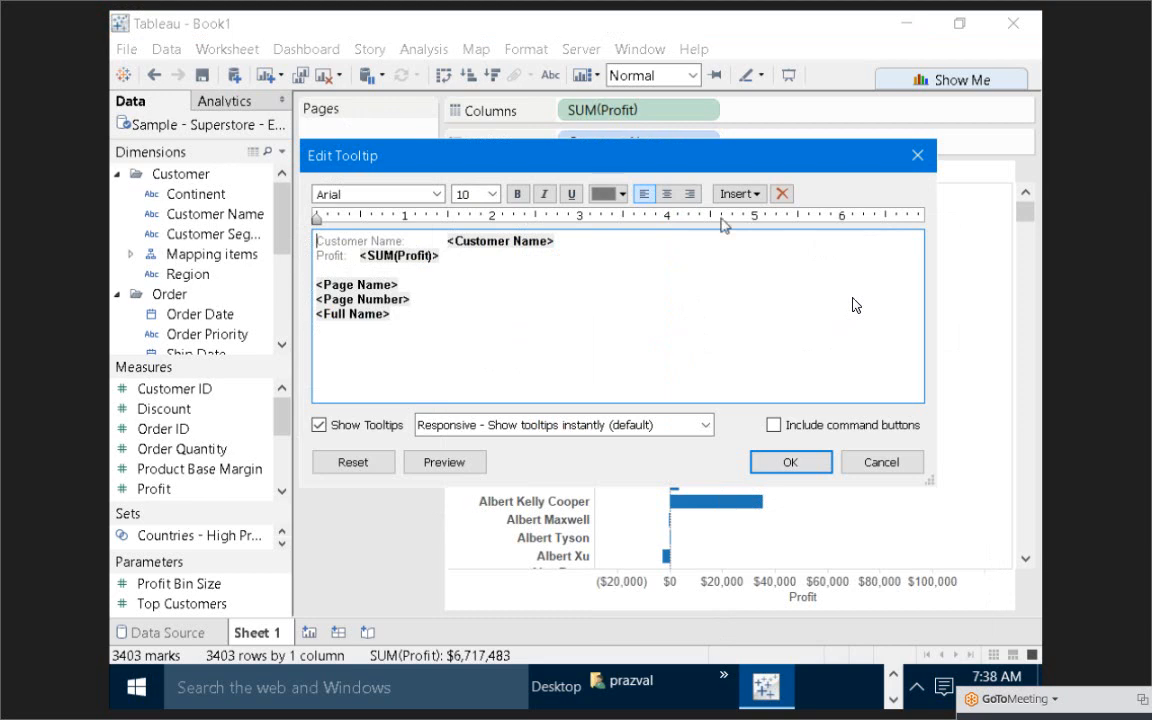
click(740, 193)
click(644, 309)
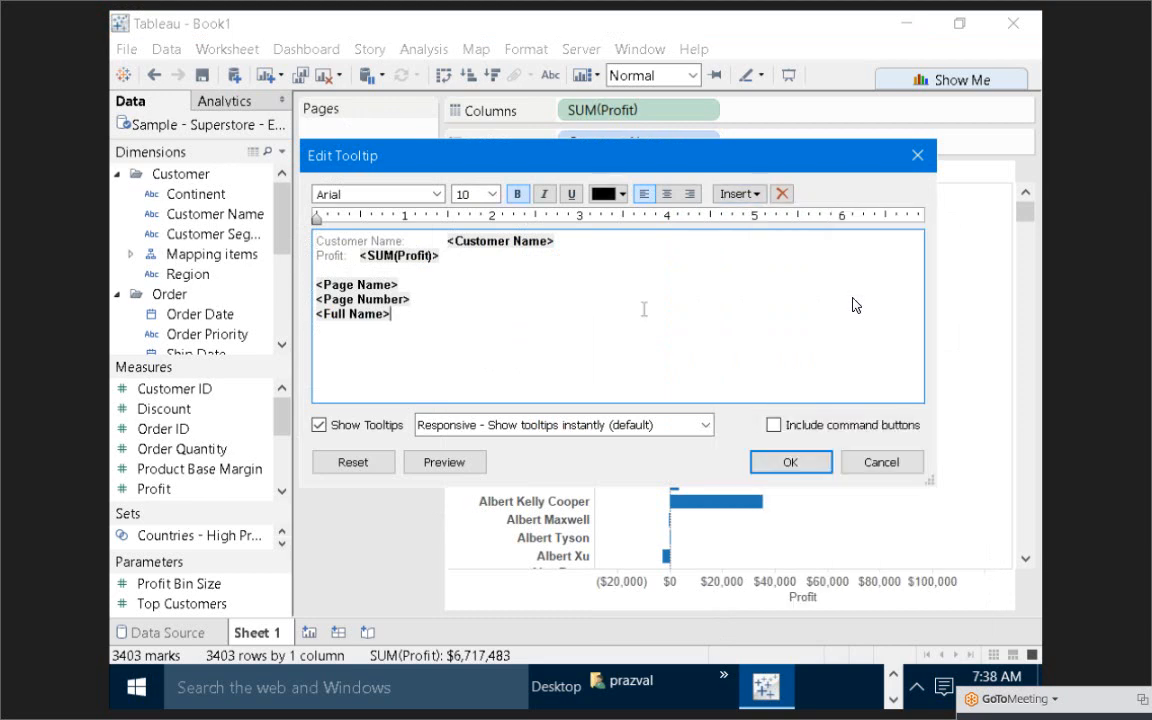
click(857, 468)
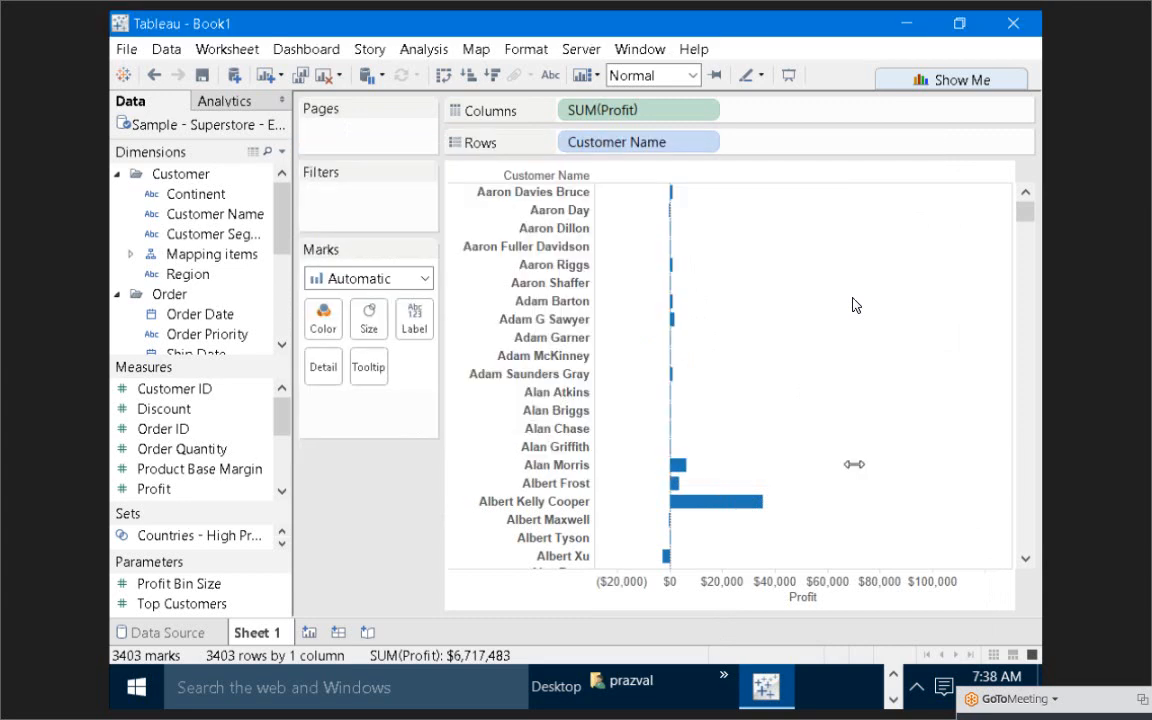
Open Notepad, write "Scenario27:-" with "TrendLines-->Best Fit lines" on the line below, and minimize the note
key(super+r)
key(Return)
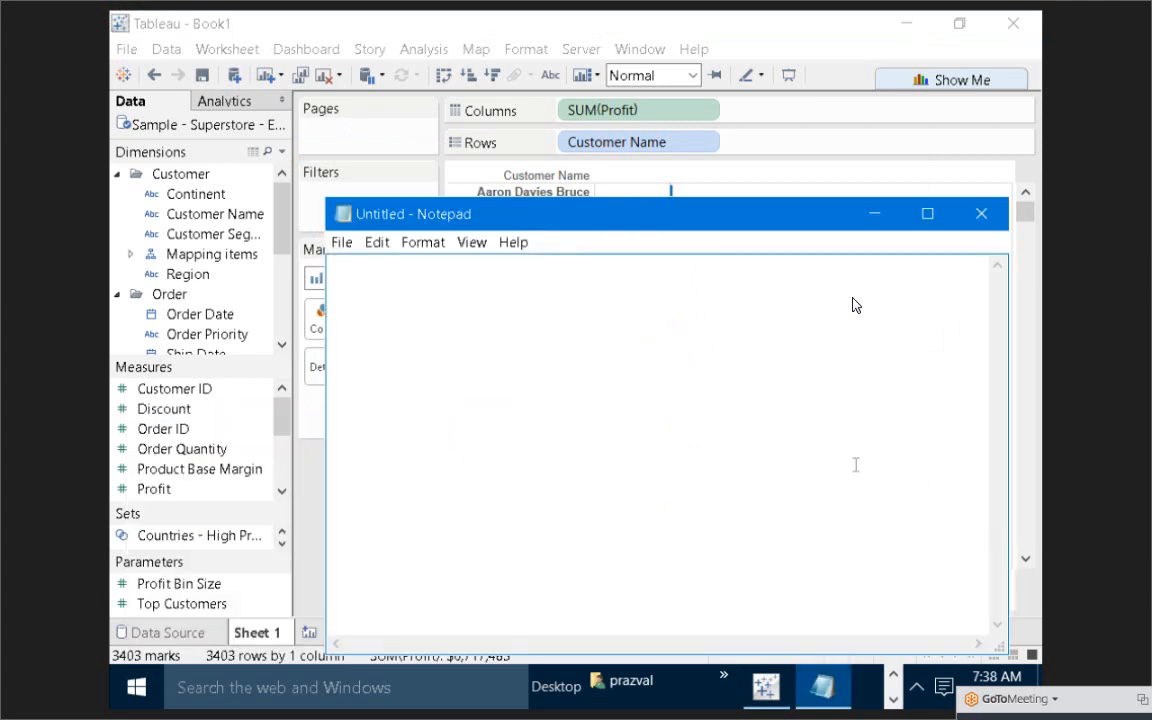
text(Scenario:-)
key(Return)
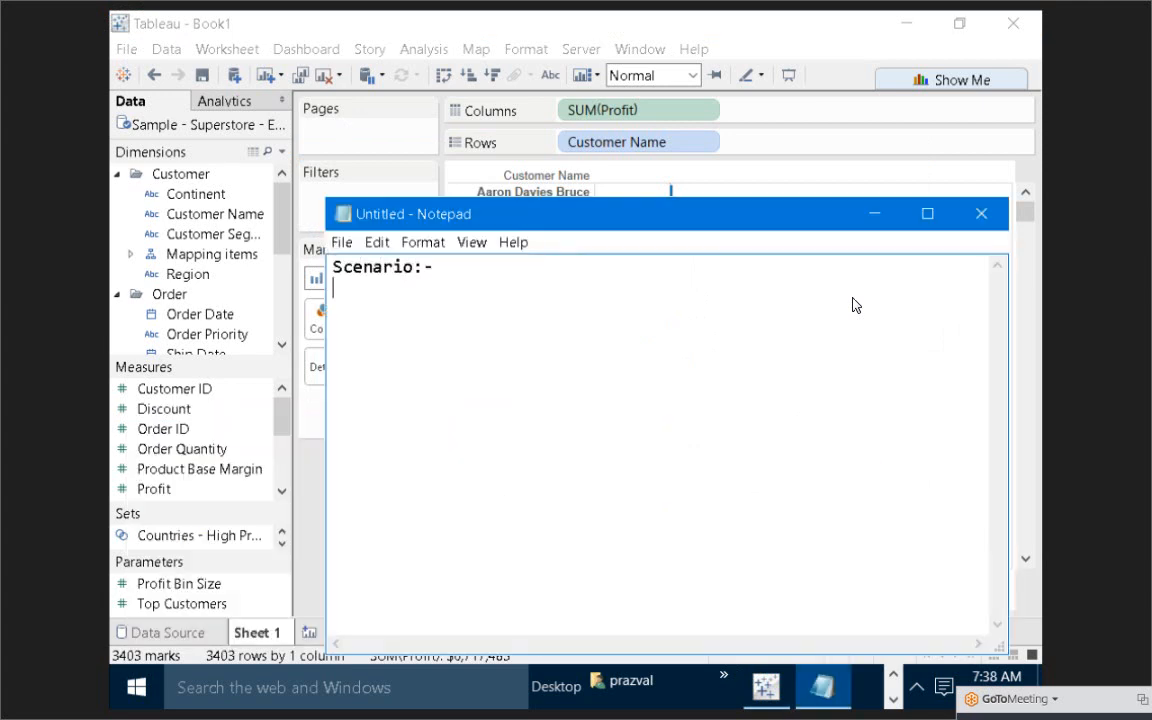
text(TrendLines)
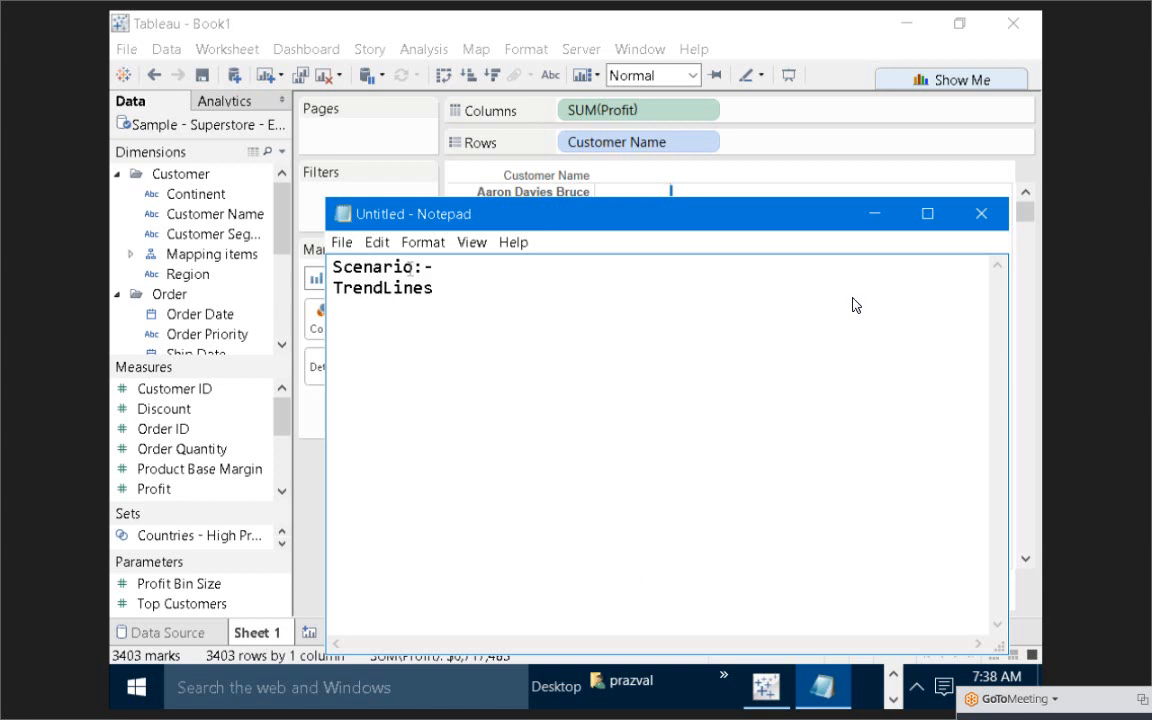
text(27)
text(-->B)
text(est )
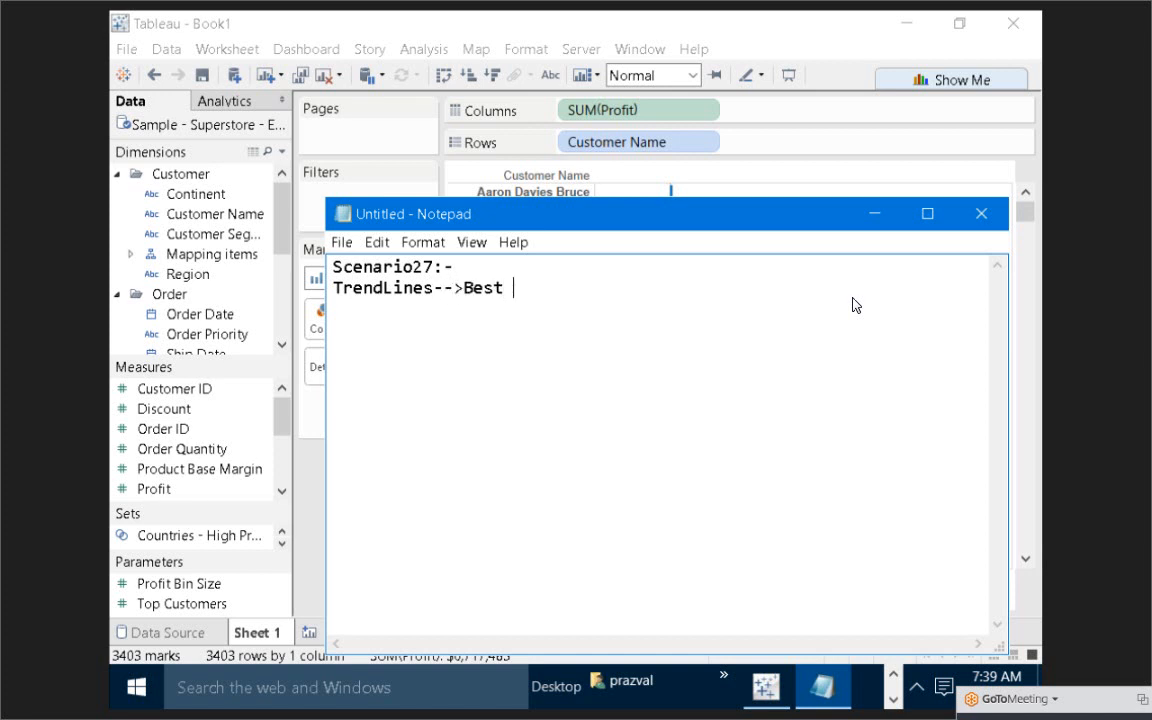
text(Fit lines)
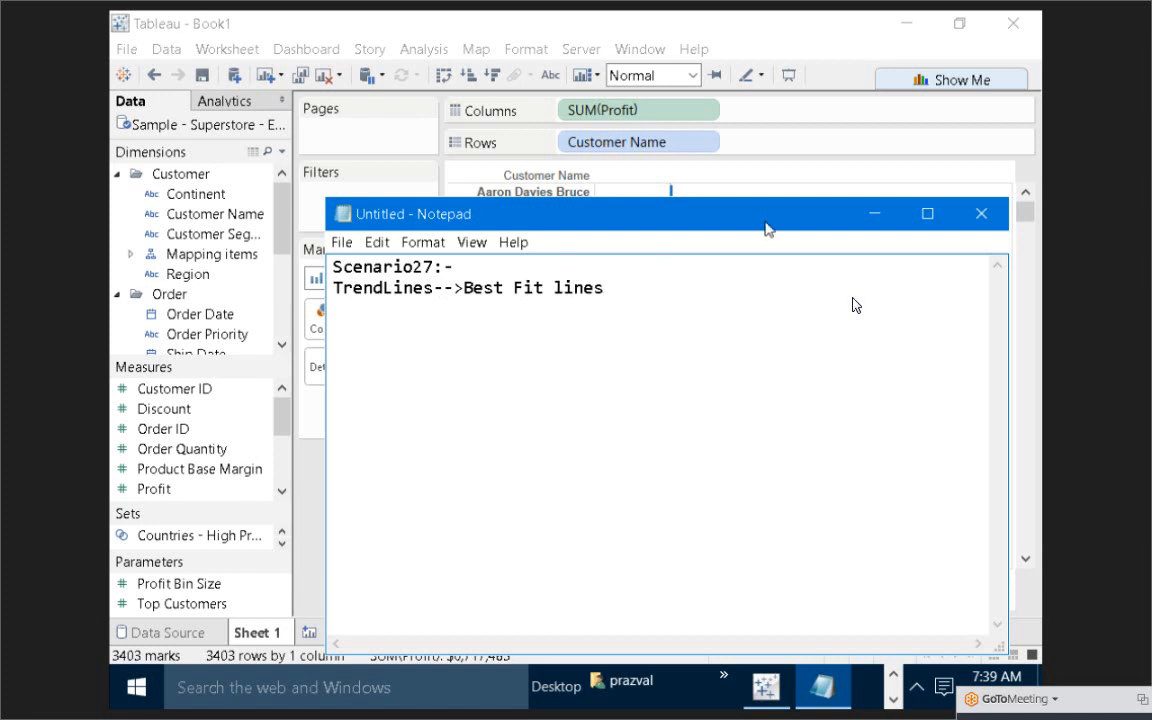
click(876, 215)
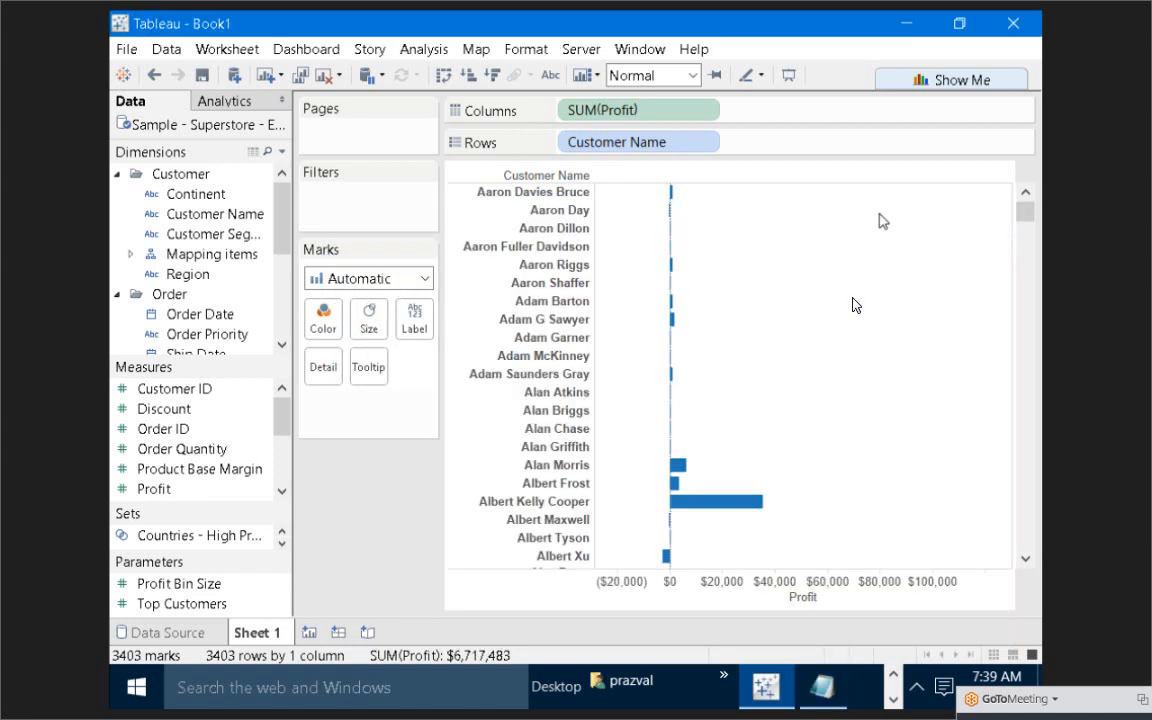
Add a new worksheet and build a bar chart of Profit by Continent, with Continent on Rows and Profit on Columns
click(309, 632)
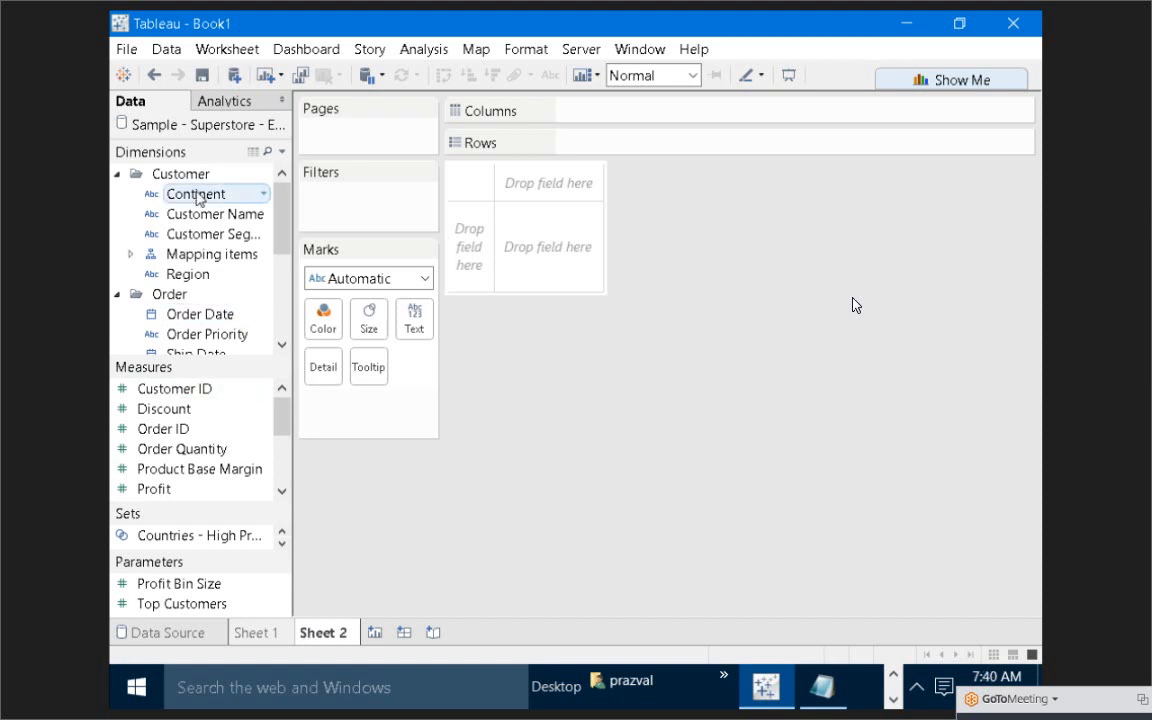
drag(237, 188, 645, 143)
mouse_move(224, 489)
mouse_down()
mouse_move(533, 388)
mouse_move(585, 312)
mouse_move(614, 111)
mouse_up()
mouse_move(577, 233)
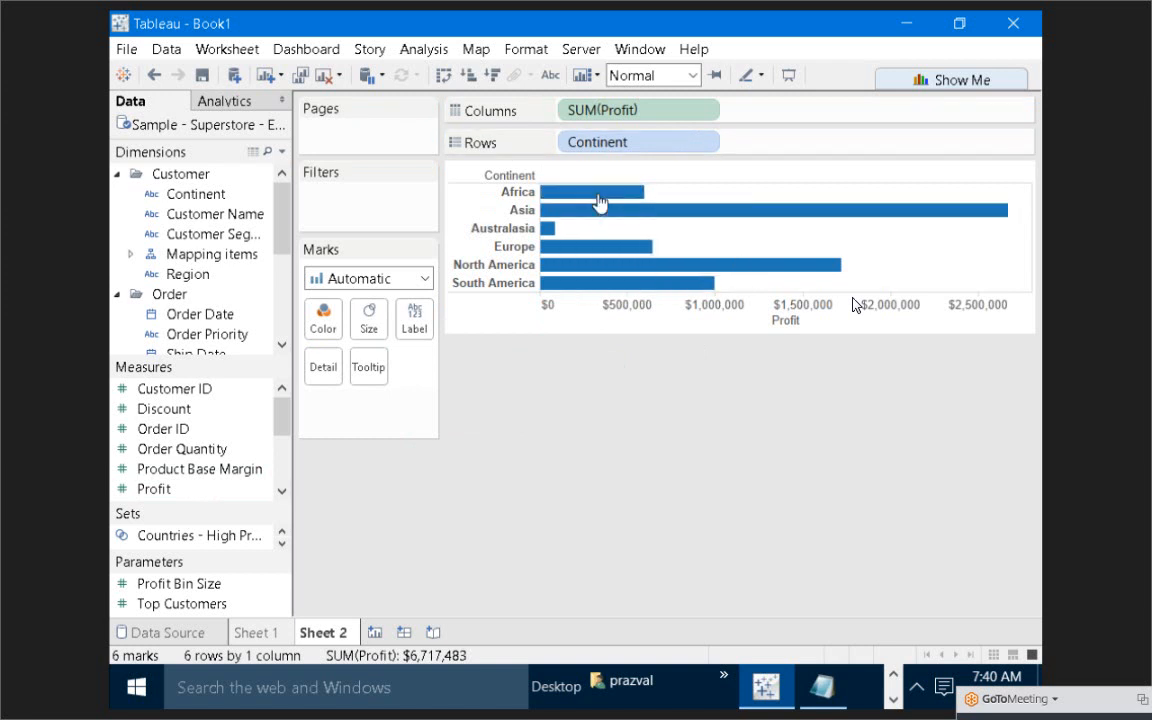
Try to show trend lines on the profit-by-continent bar chart
right_click(696, 234)
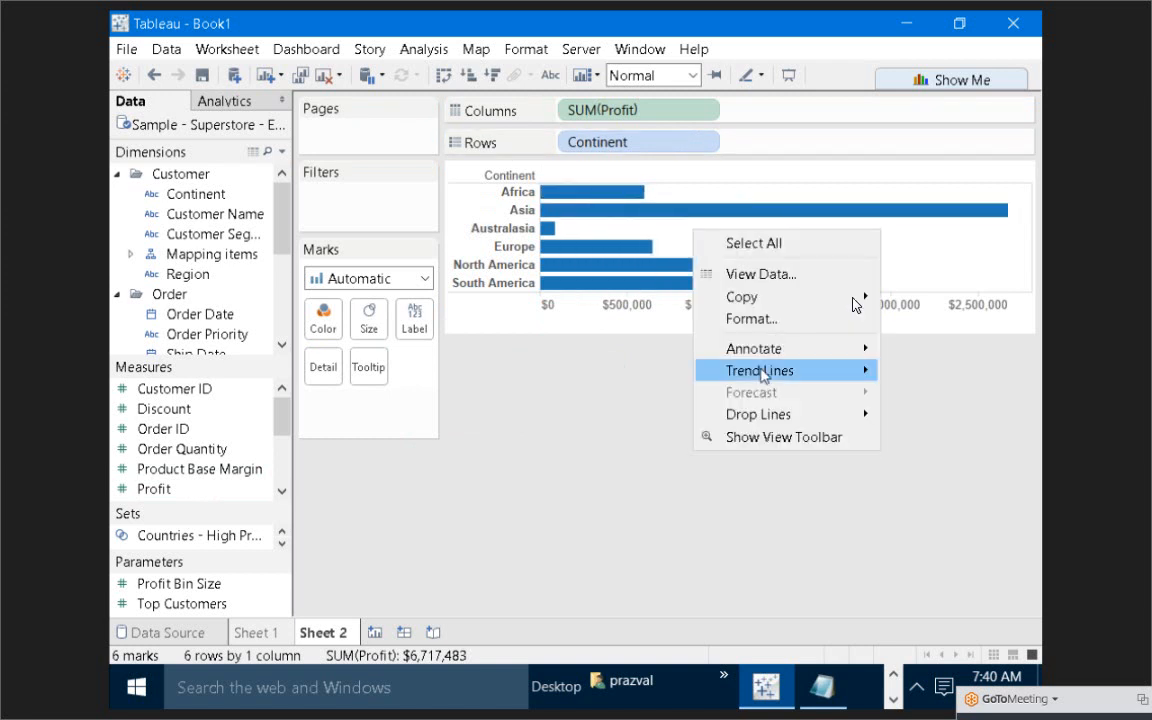
mouse_move(761, 375)
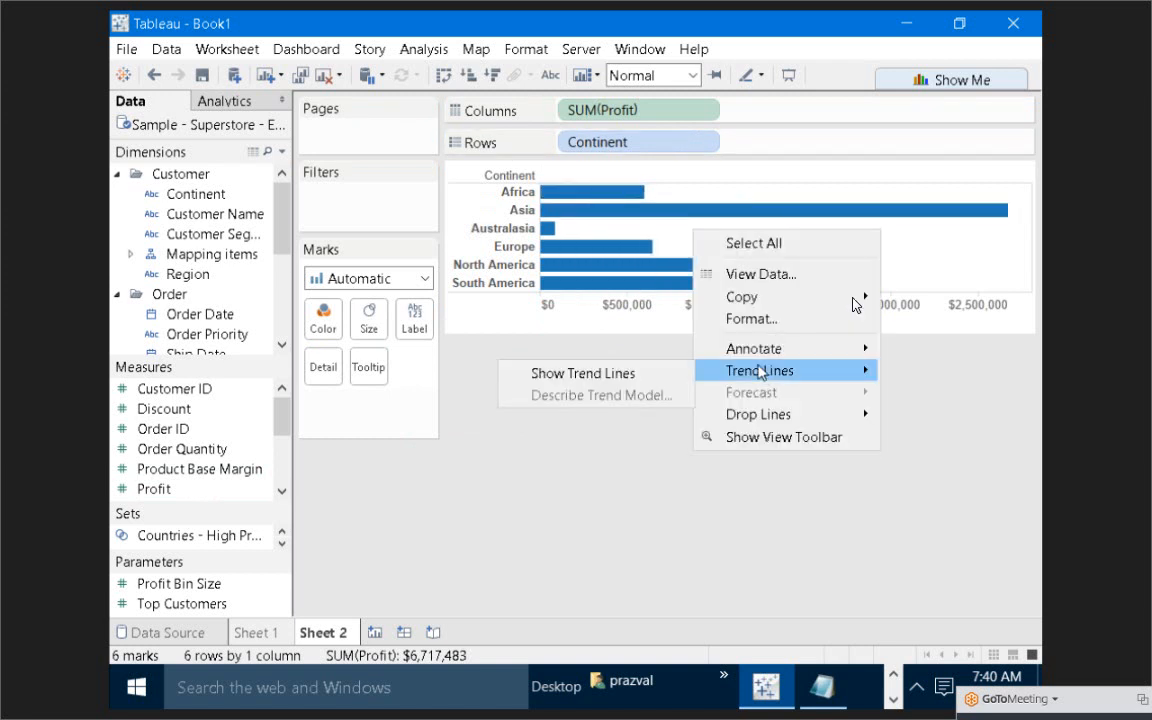
click(673, 386)
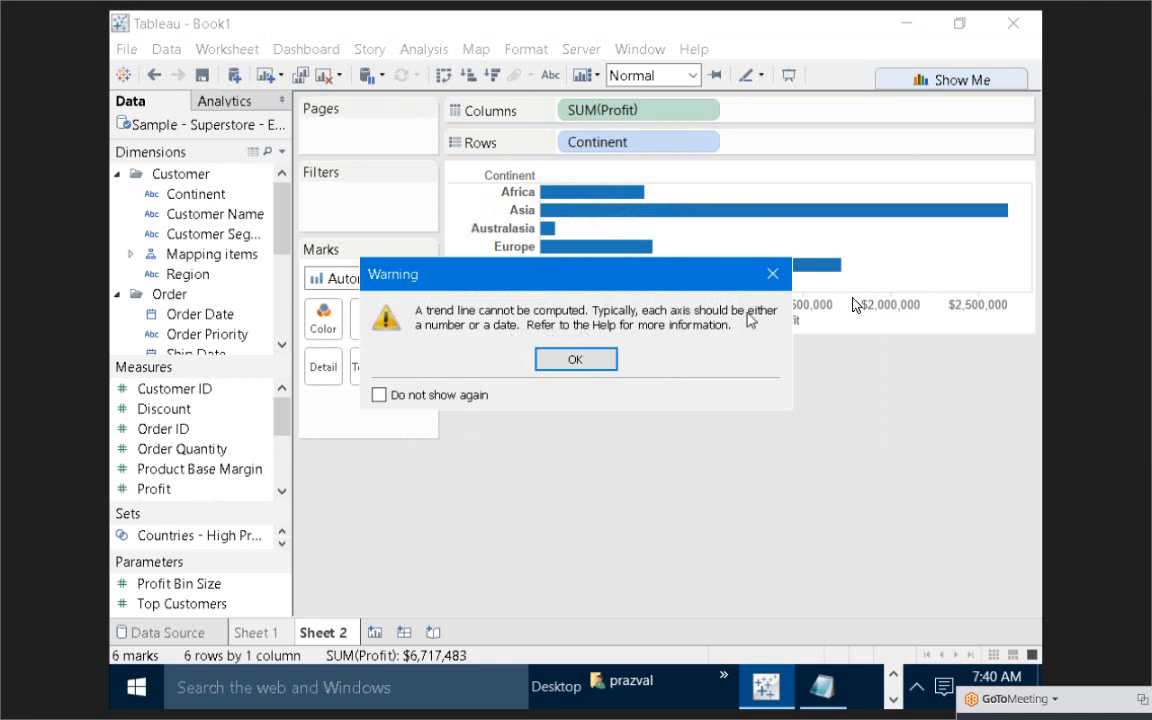
click(773, 273)
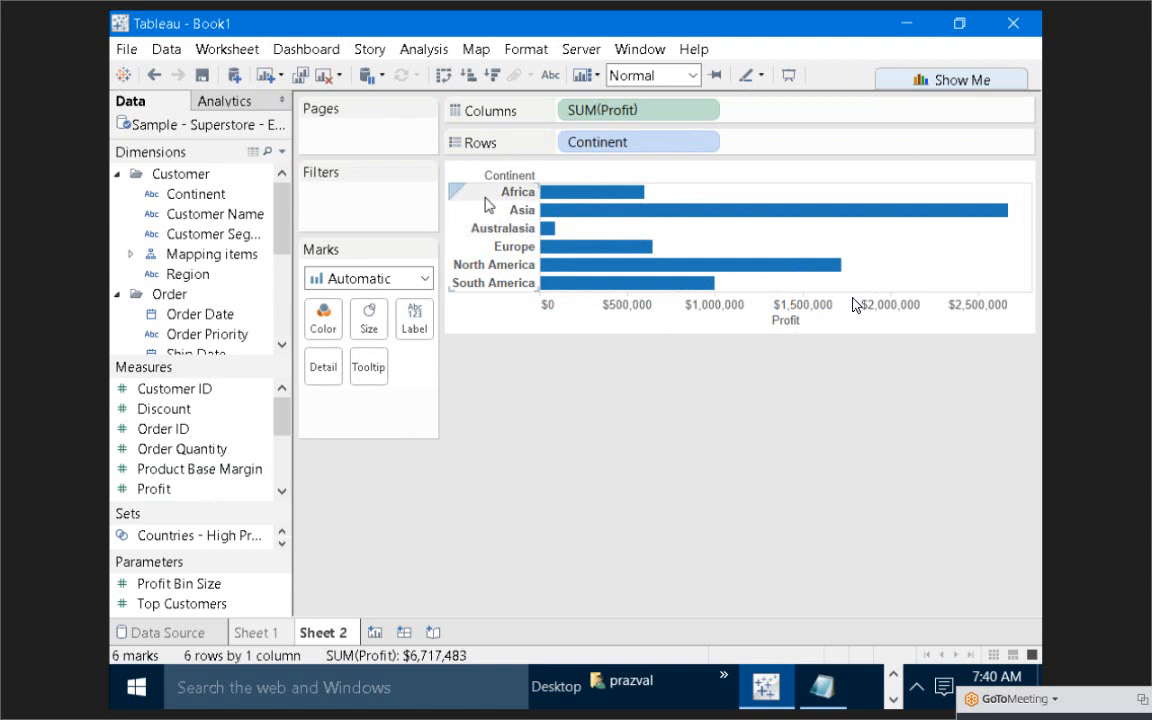
Replace Continent with Order Date and swap rows and columns to plot yearly Profit in a wider chart
click(716, 328)
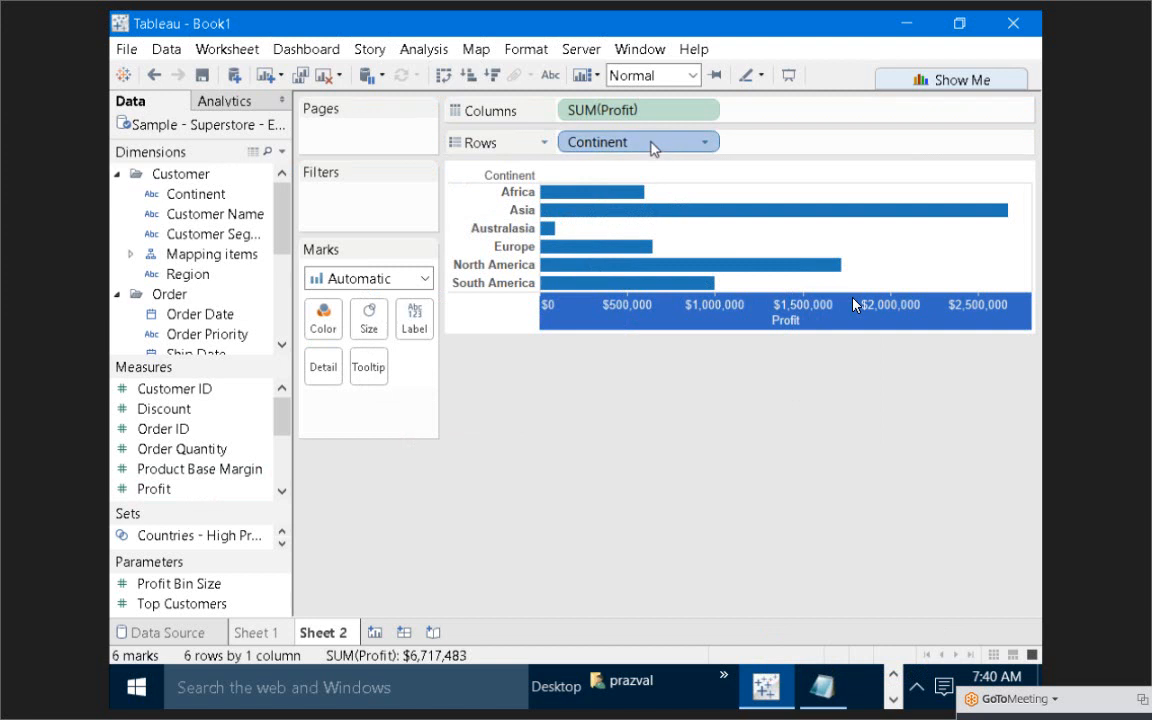
drag(652, 148, 260, 468)
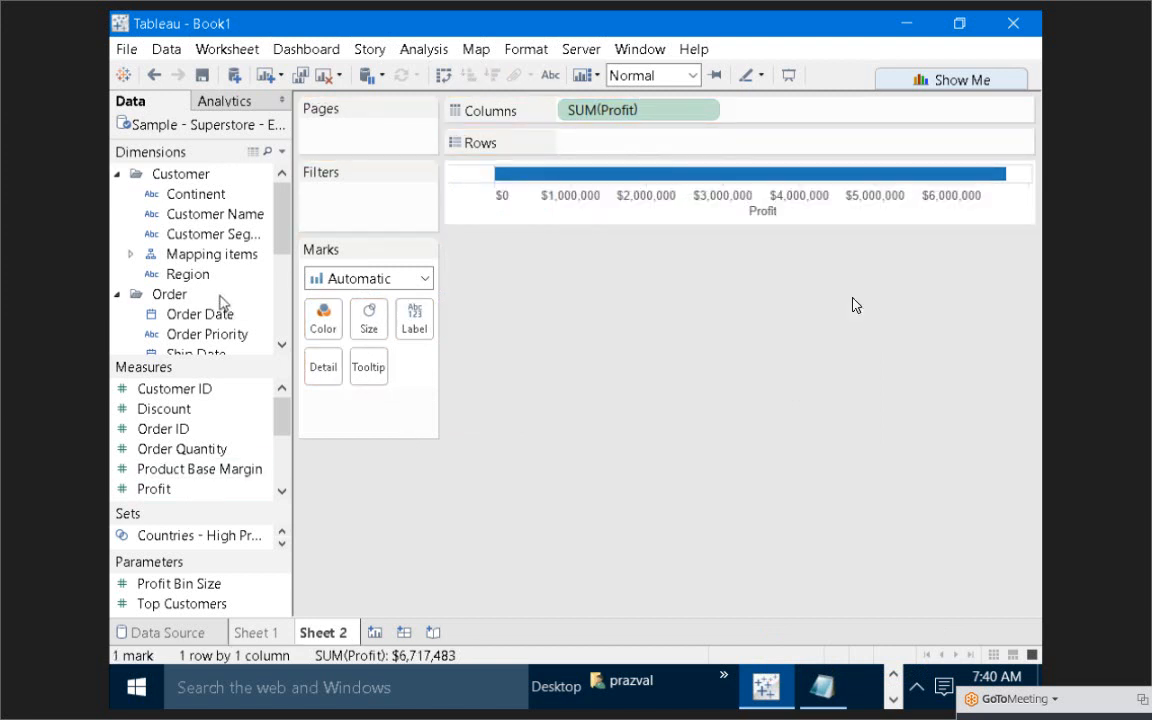
drag(222, 308, 648, 142)
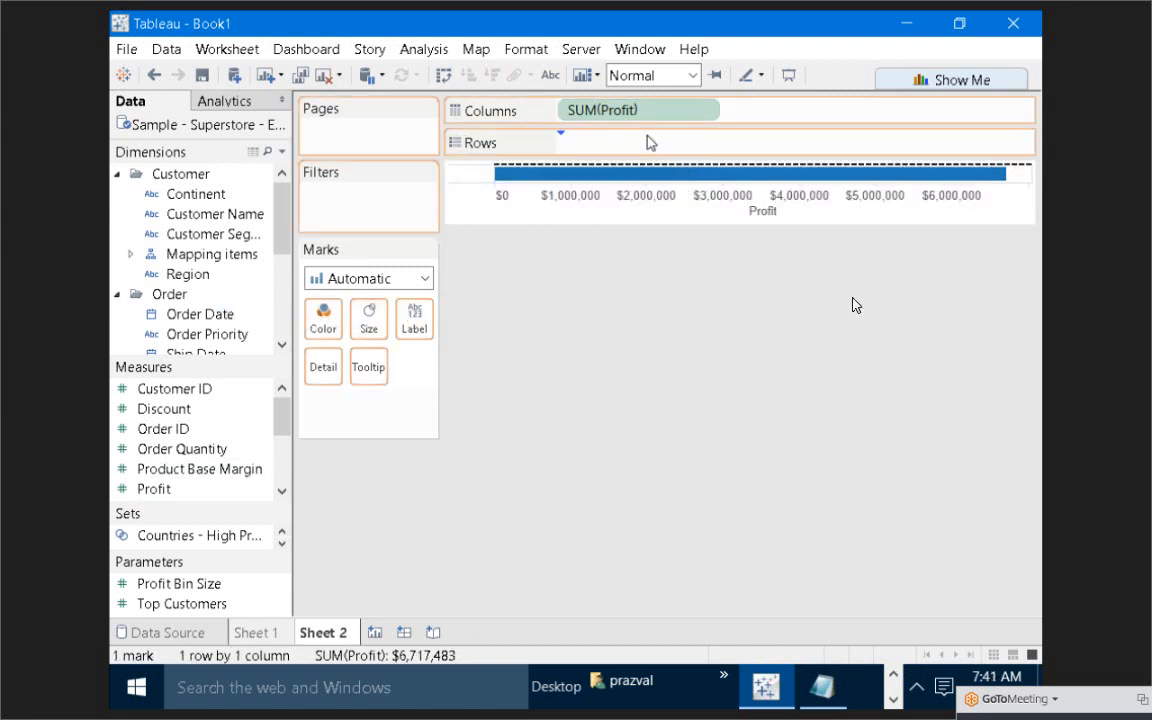
click(442, 77)
drag(749, 318, 897, 306)
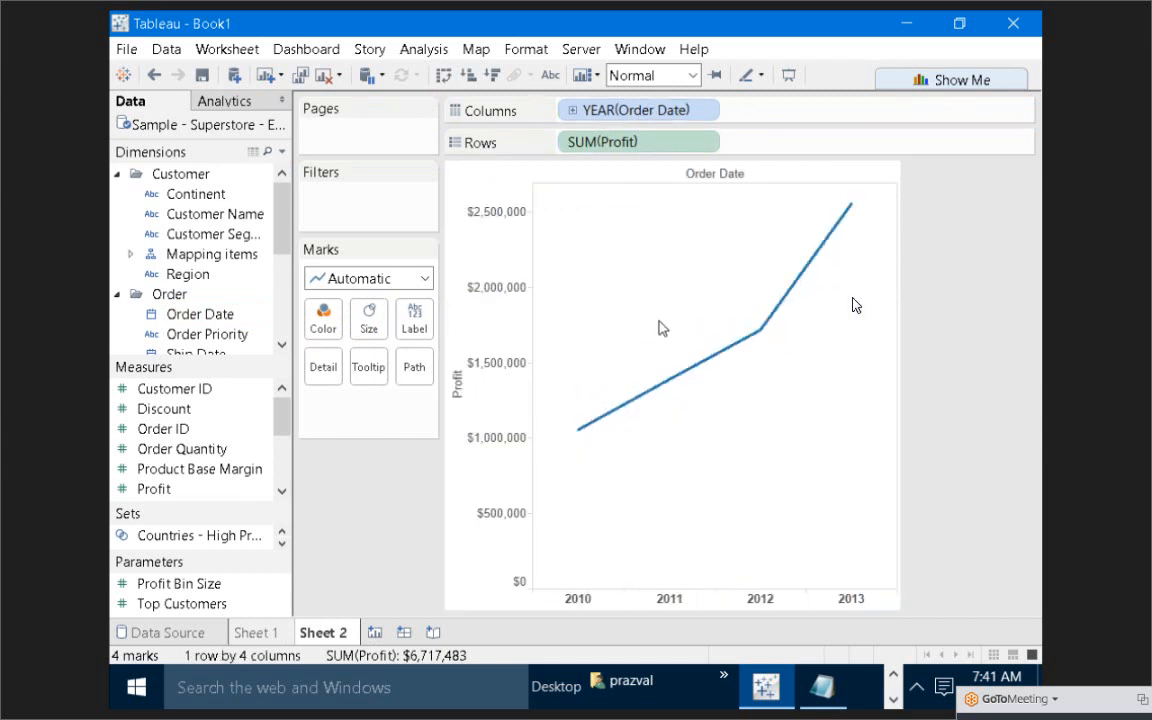
Show trend lines on the yearly Profit line chart and inspect the trend line's equation and P-value
right_click(660, 323)
mouse_move(823, 485)
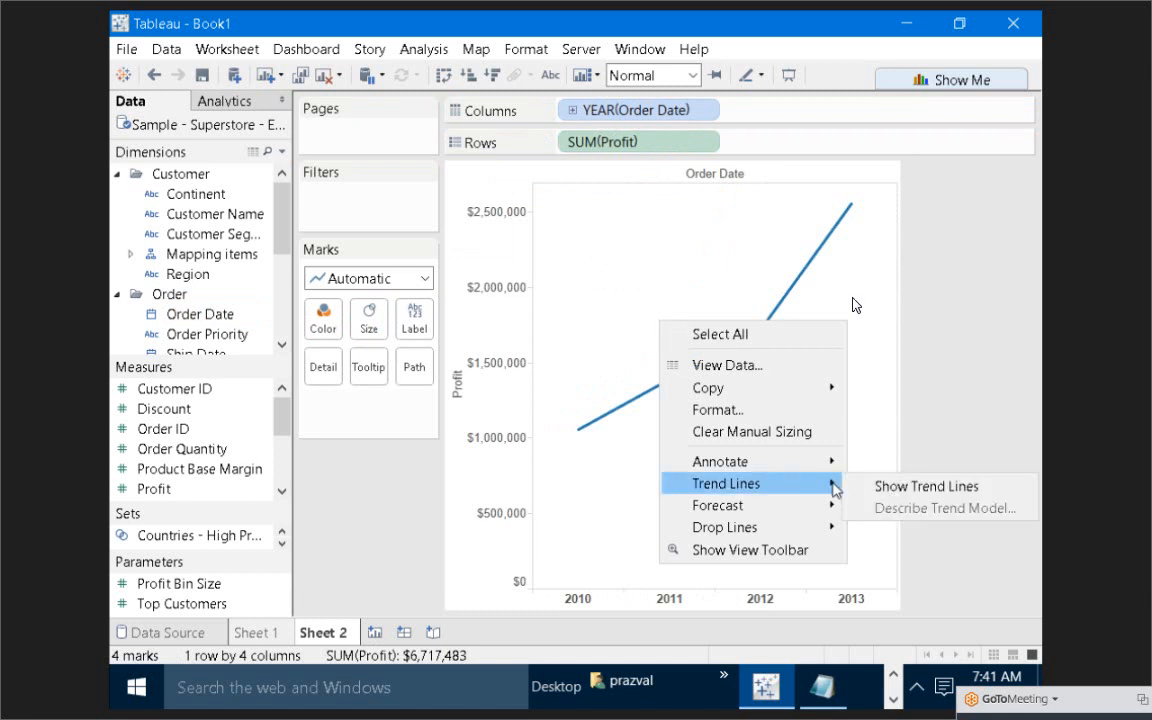
click(878, 489)
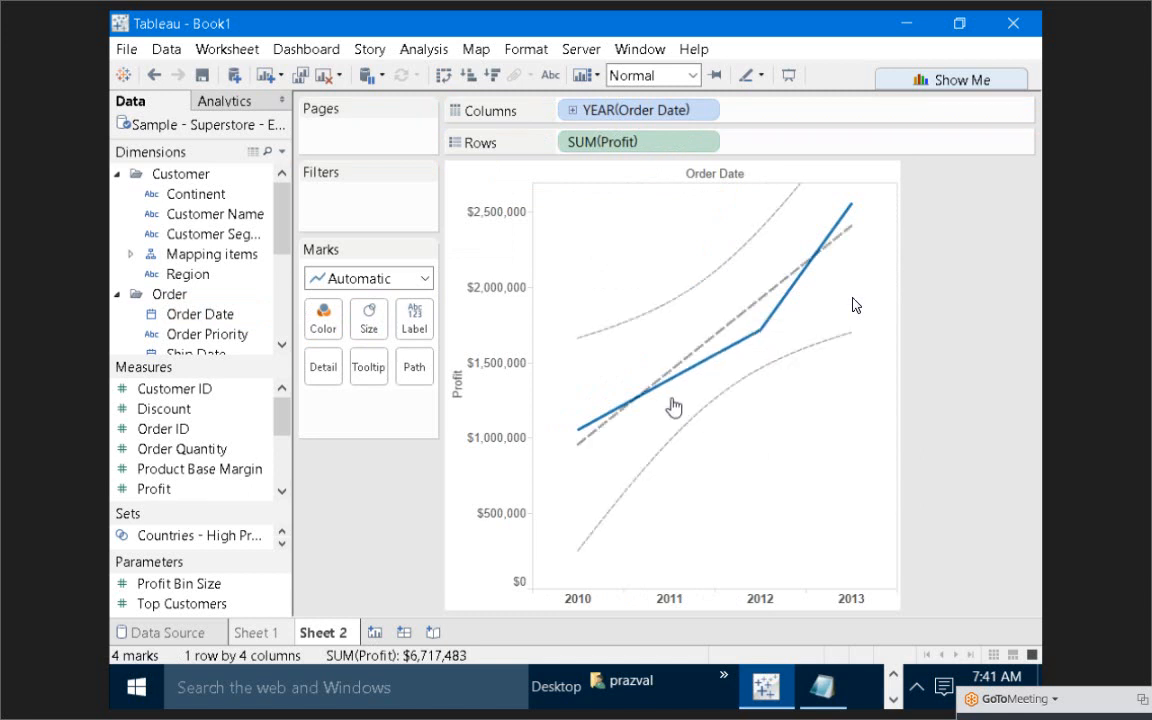
mouse_move(733, 350)
mouse_move(595, 441)
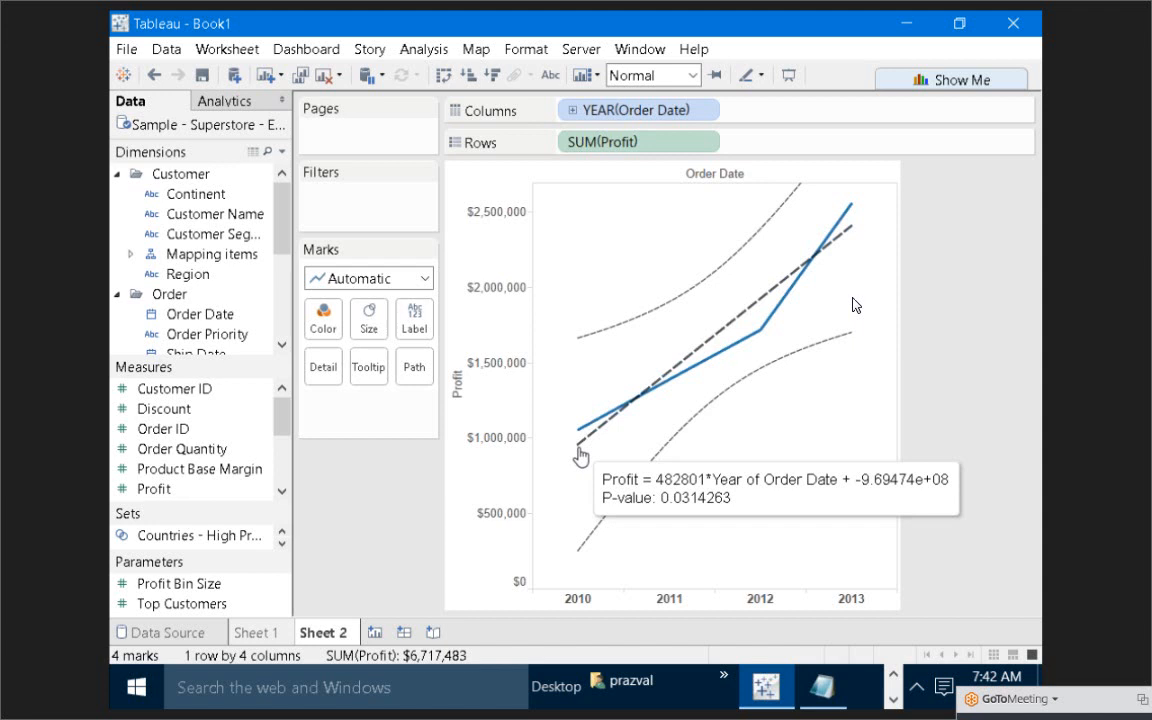
Set the Windows display projection to PC screen only
key(super+p)
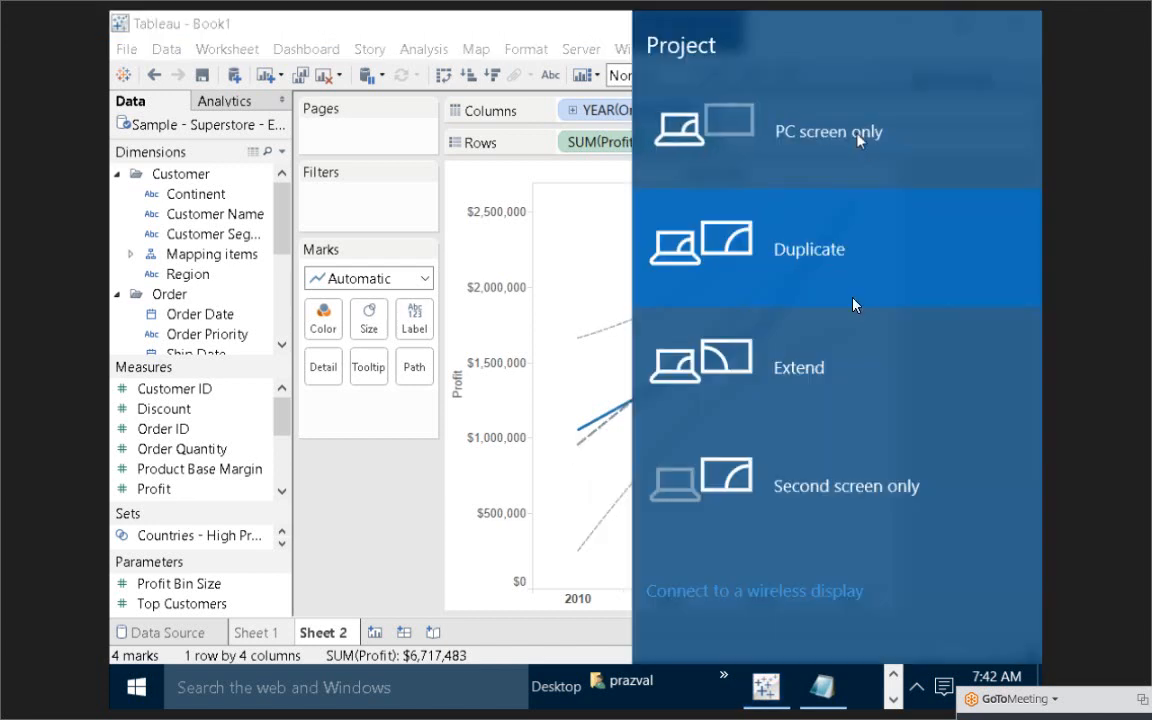
click(857, 140)
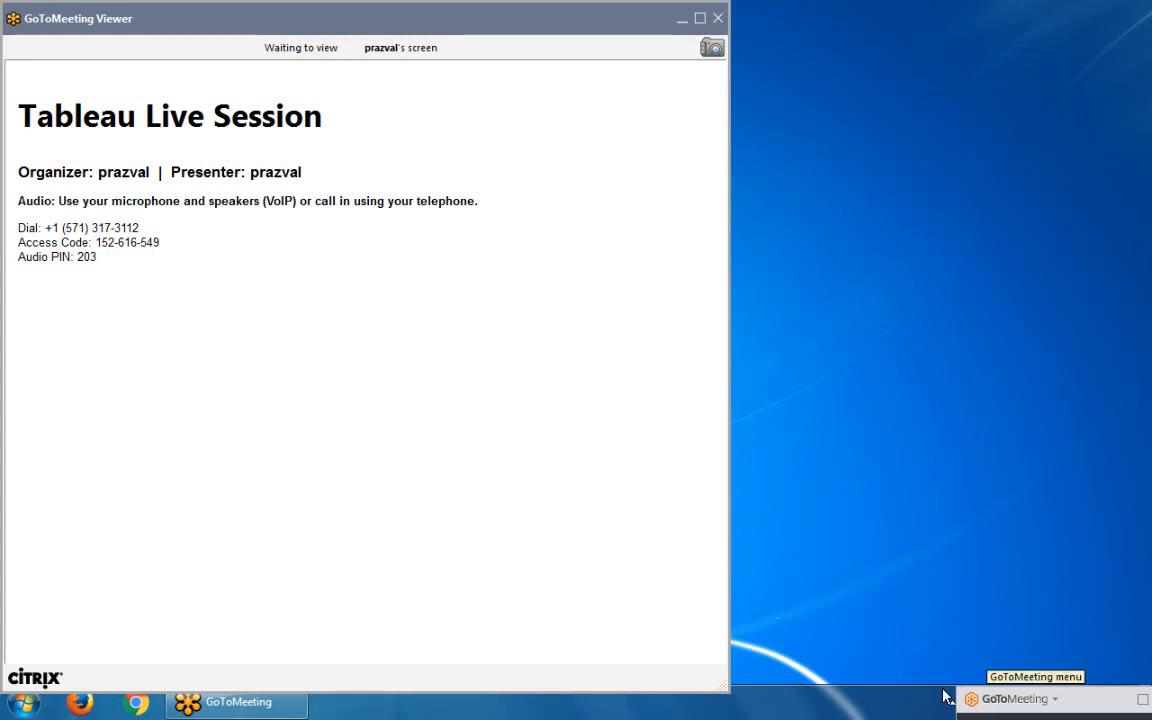
click(1092, 703)
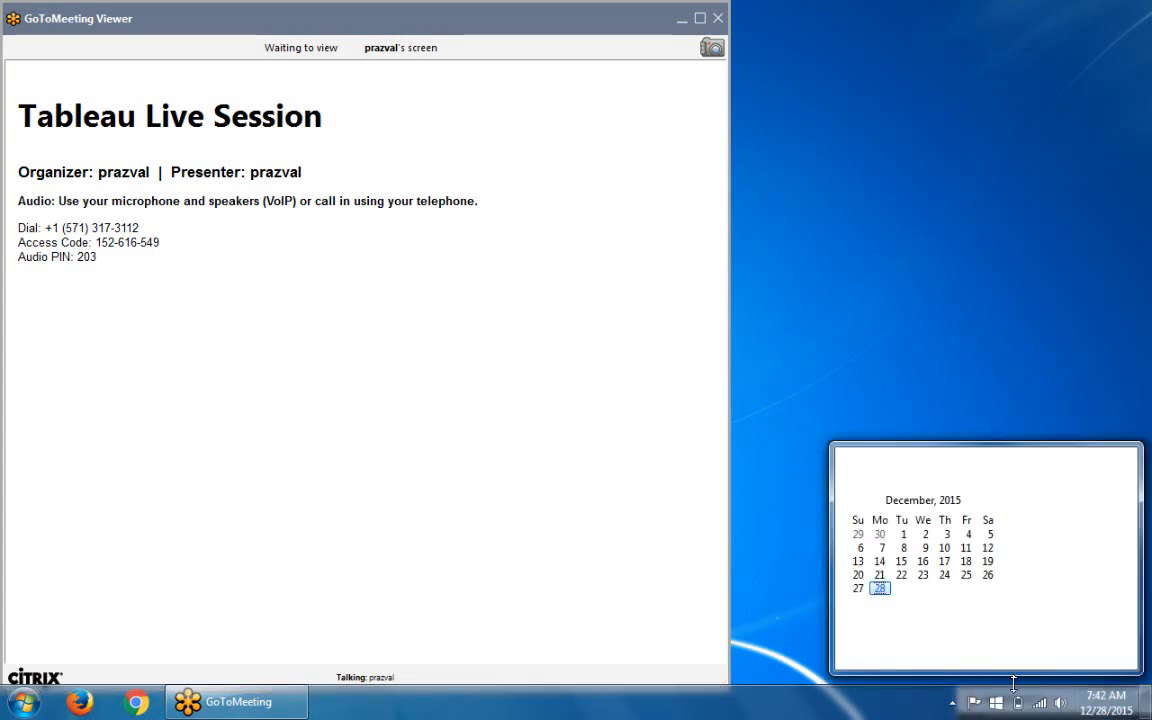
click(1013, 327)
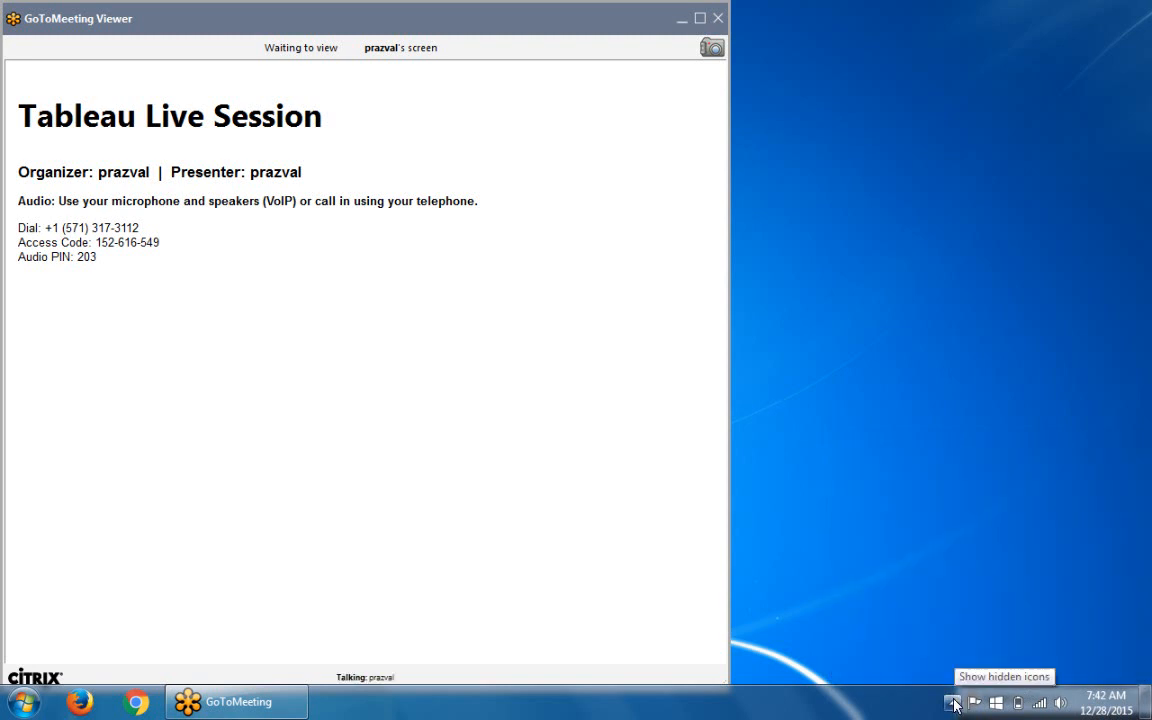
click(952, 703)
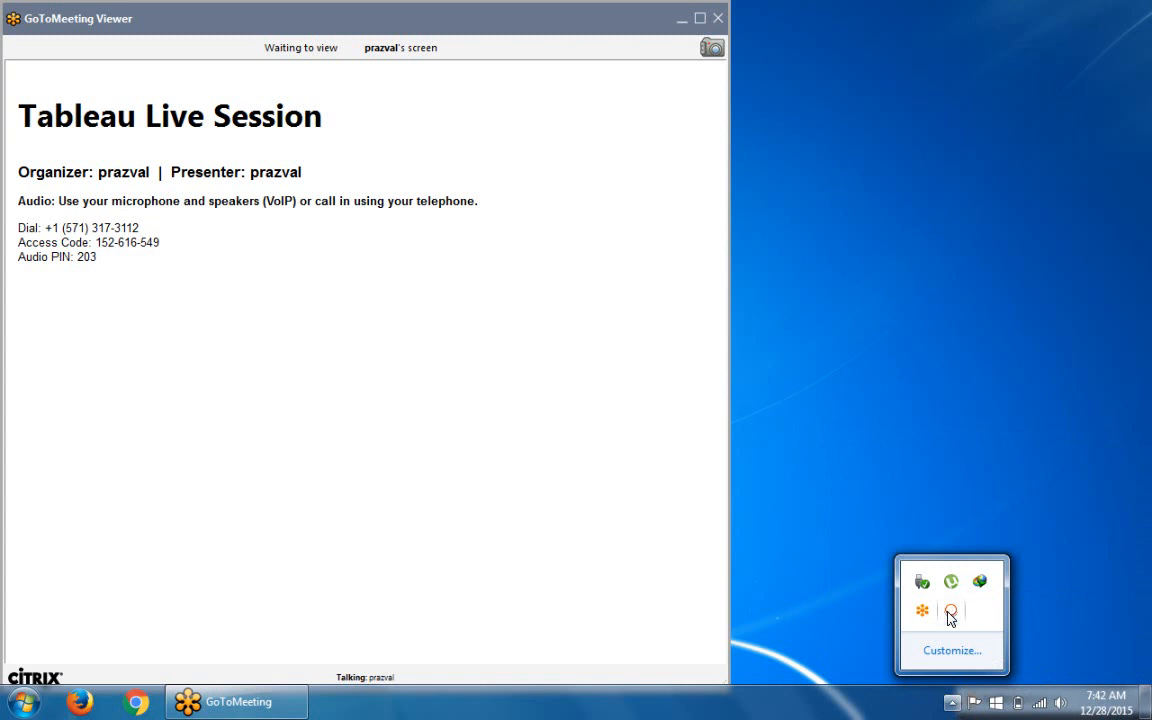
click(933, 448)
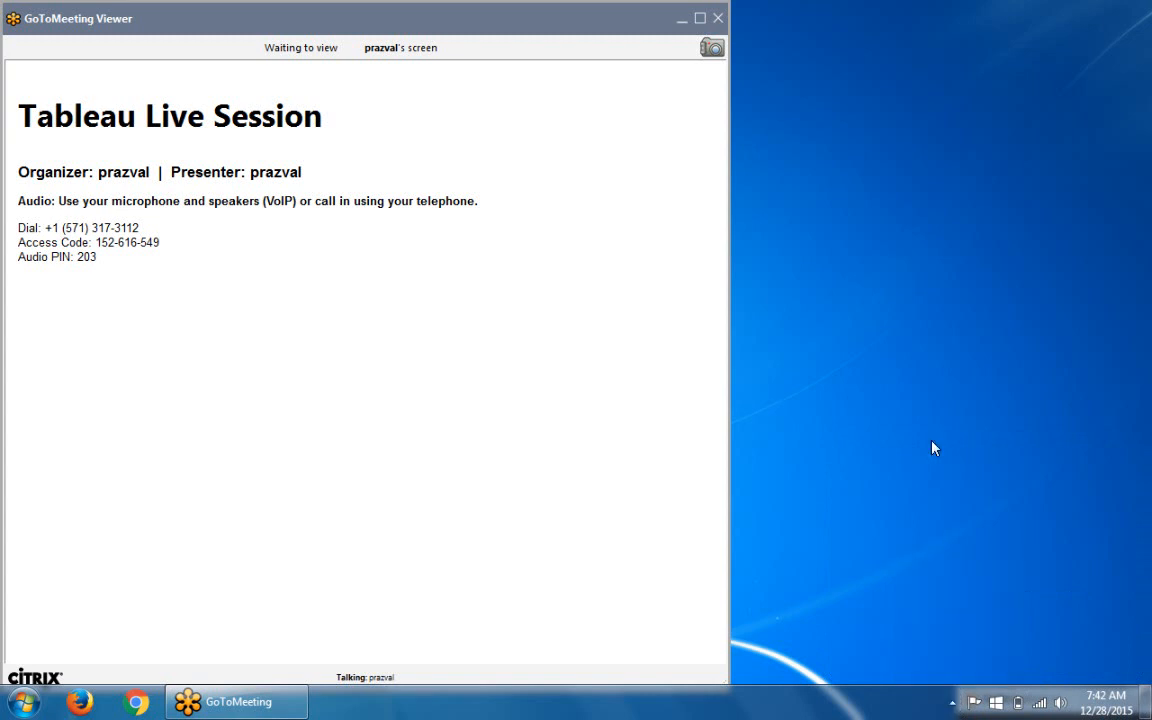
click(953, 704)
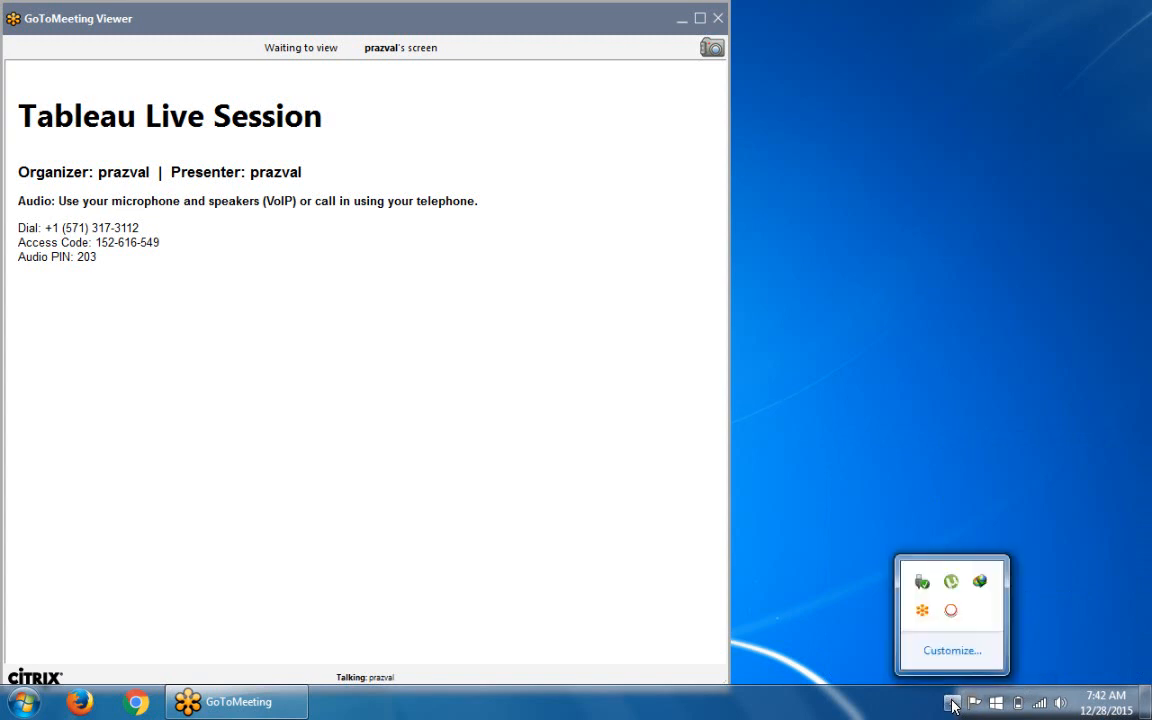
click(953, 612)
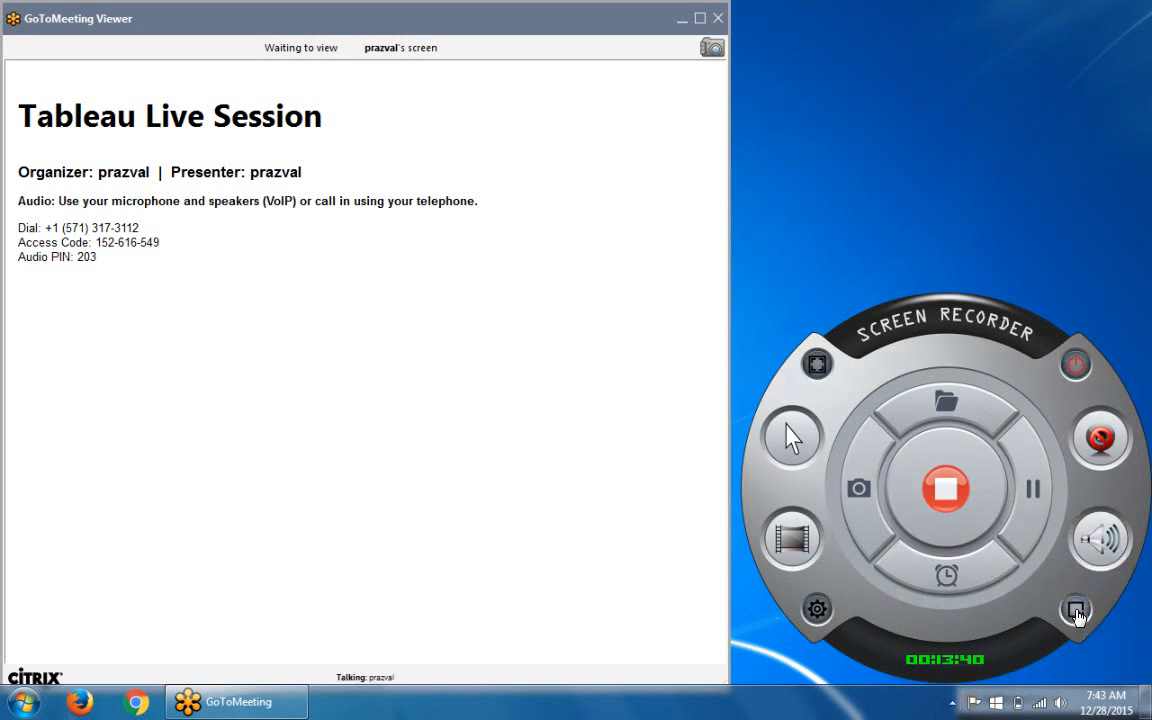
click(1078, 614)
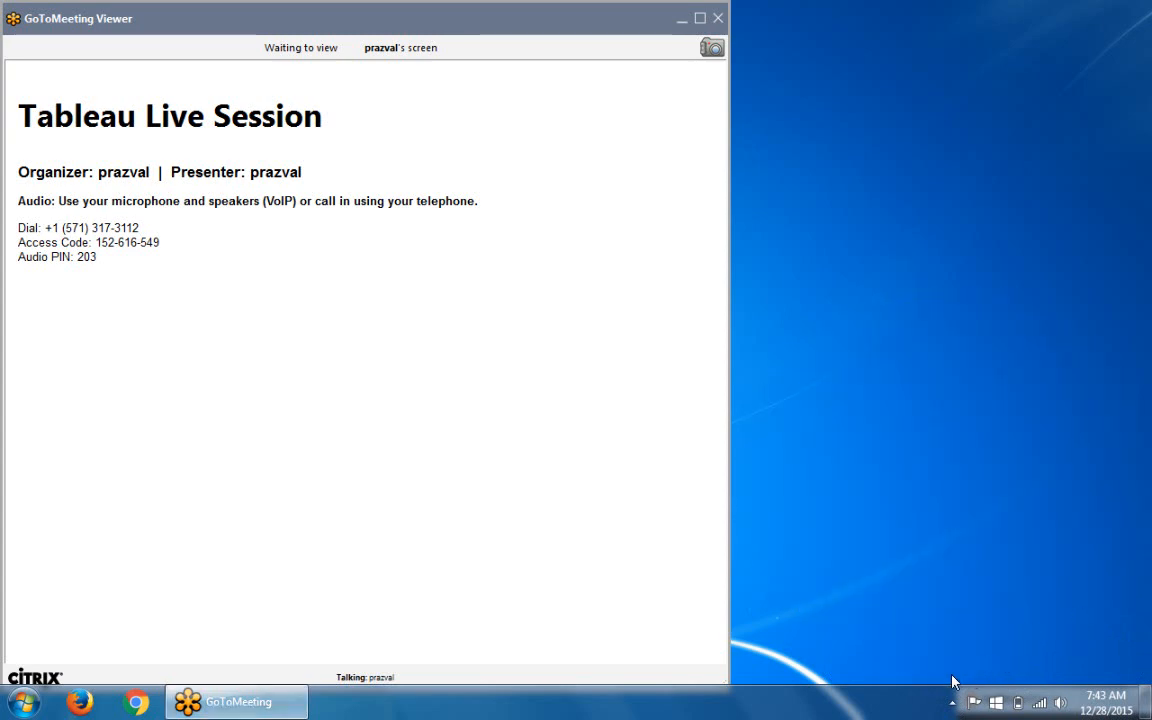
click(700, 20)
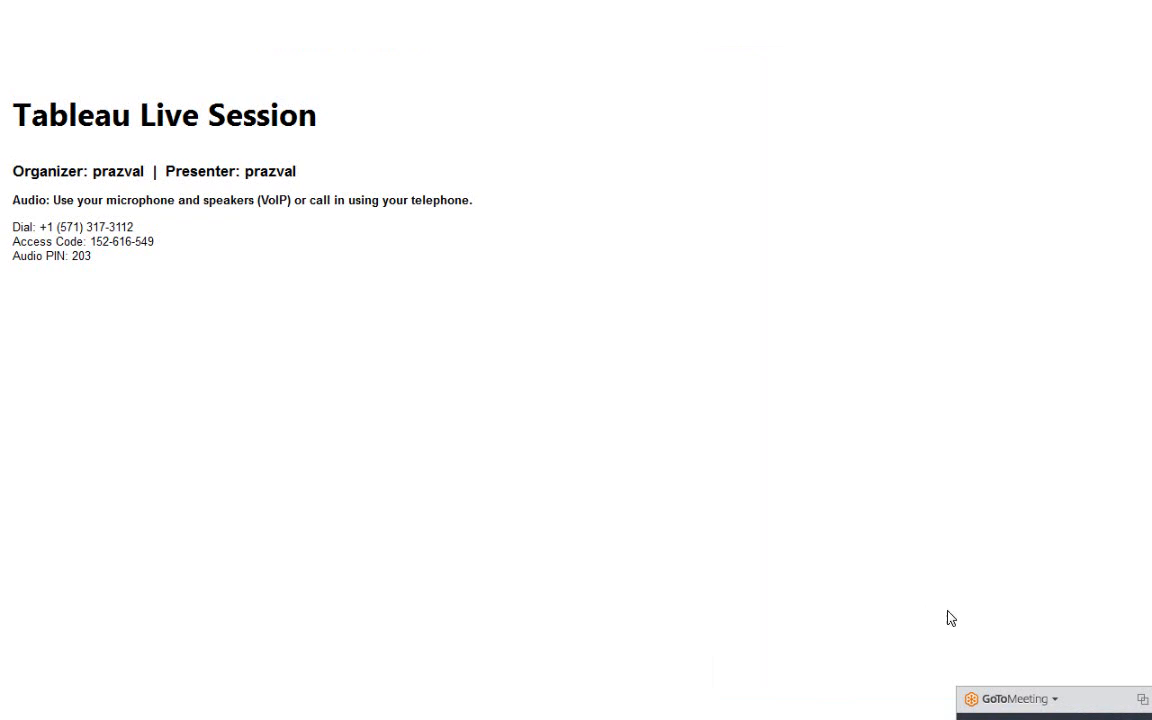
click(1143, 701)
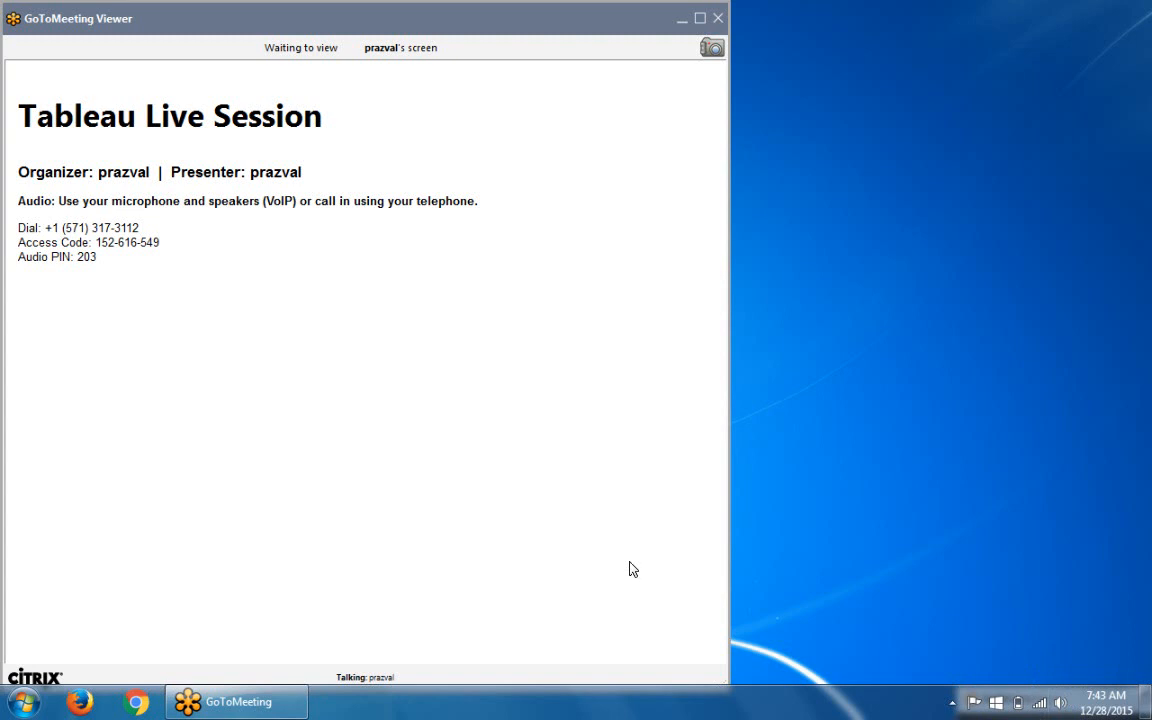
Maximize the GoToMeeting viewer, hide the screen recorder and switch from the Excel workbook back to the Tableau Book1 window
click(952, 704)
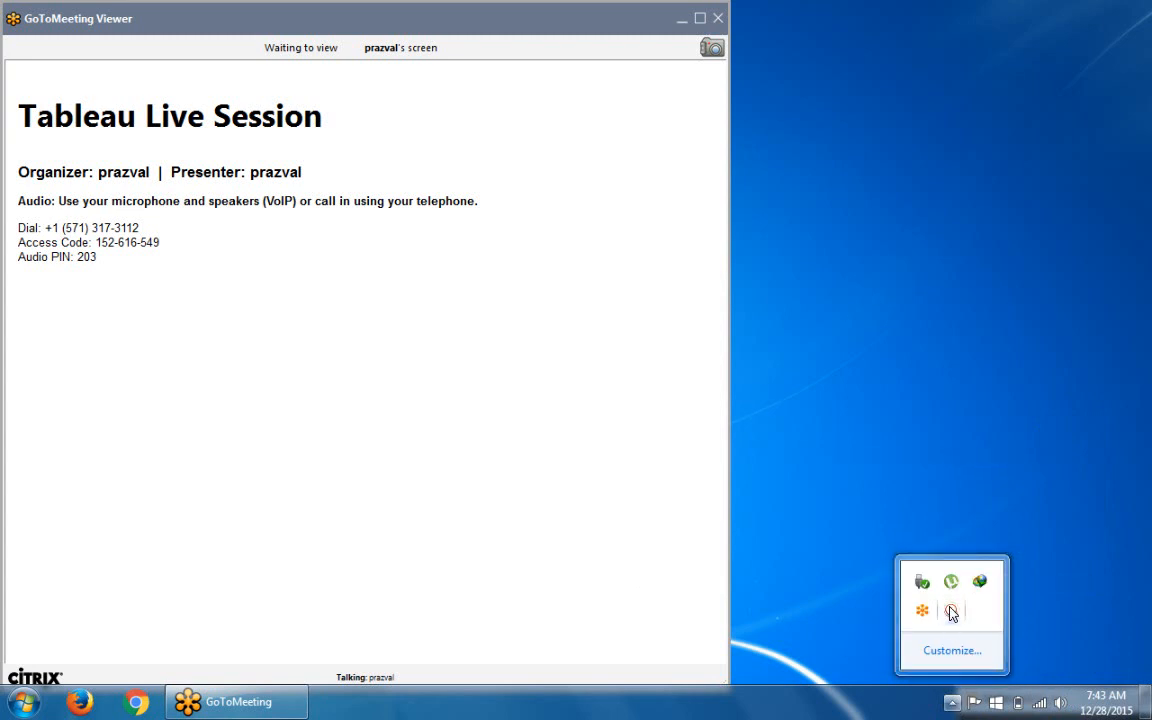
click(951, 612)
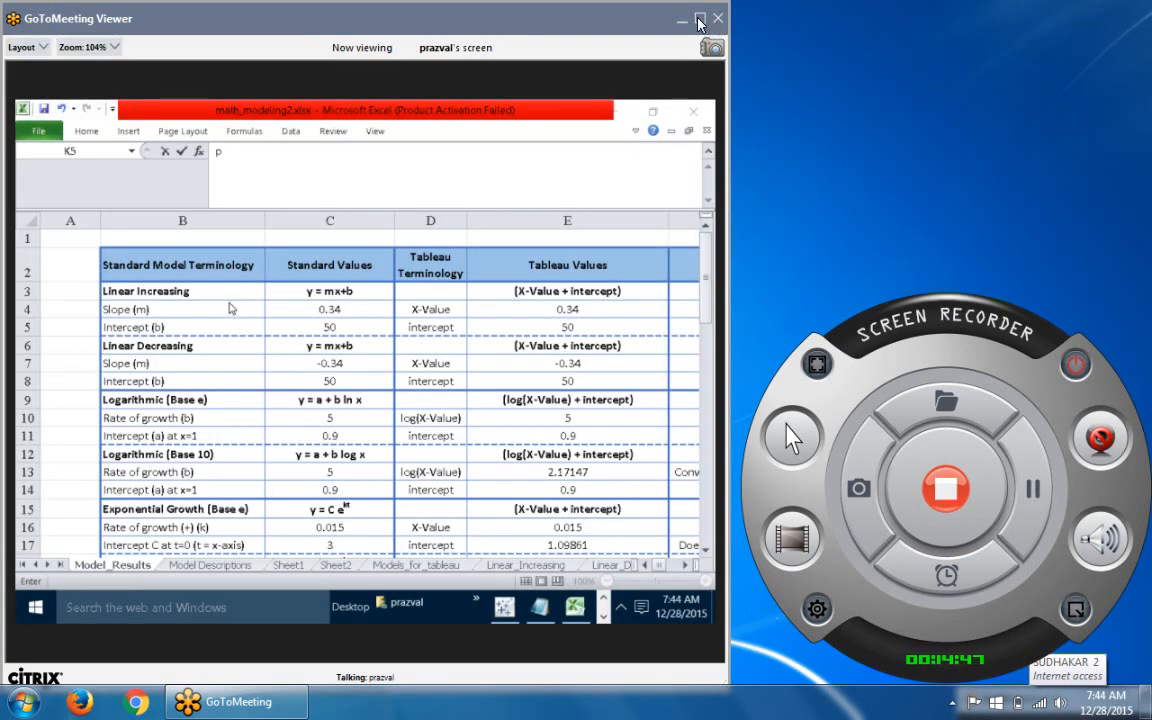
click(699, 20)
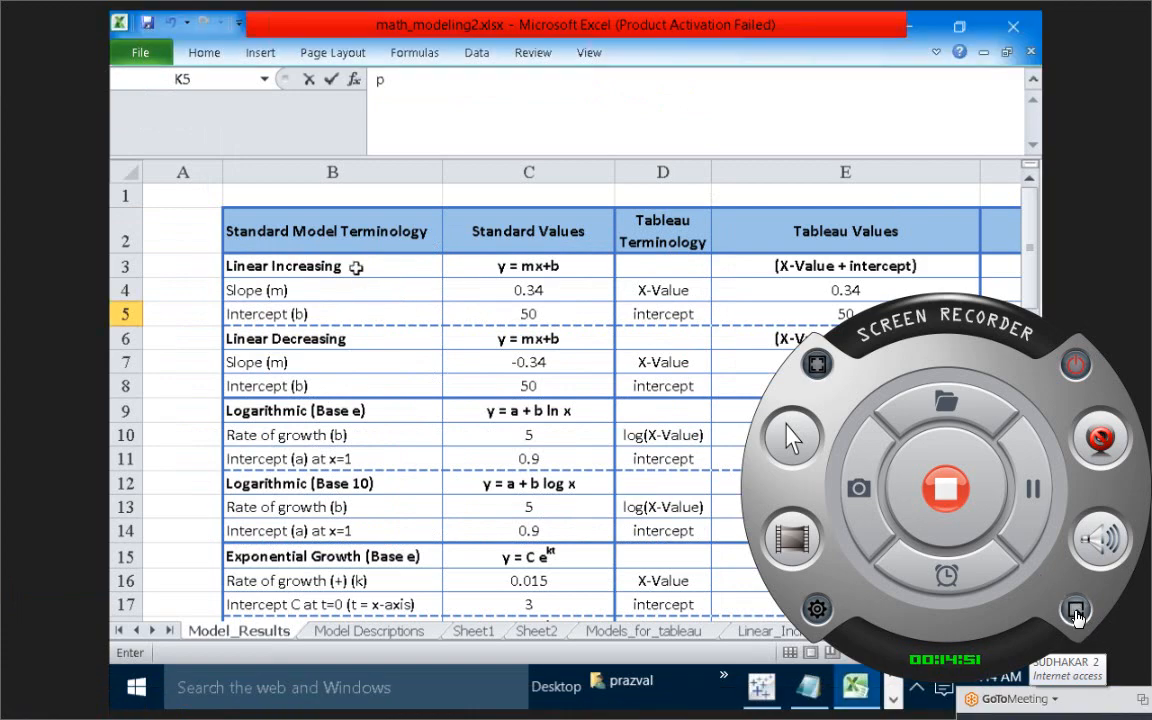
click(1075, 612)
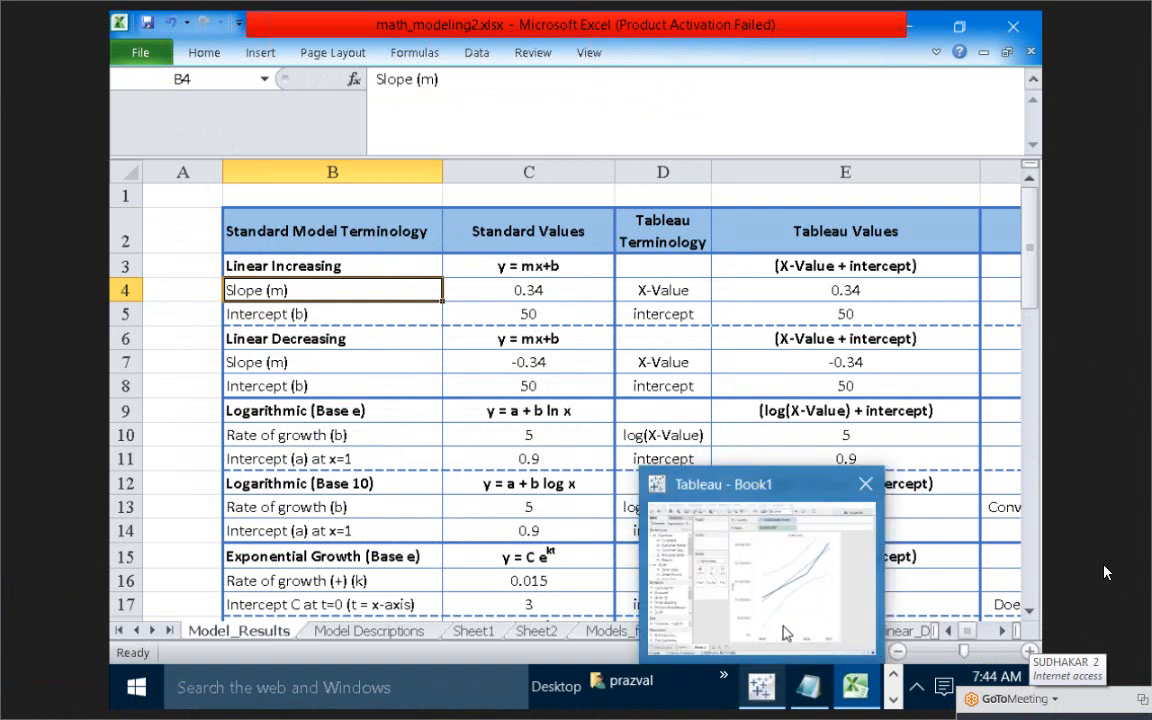
click(784, 628)
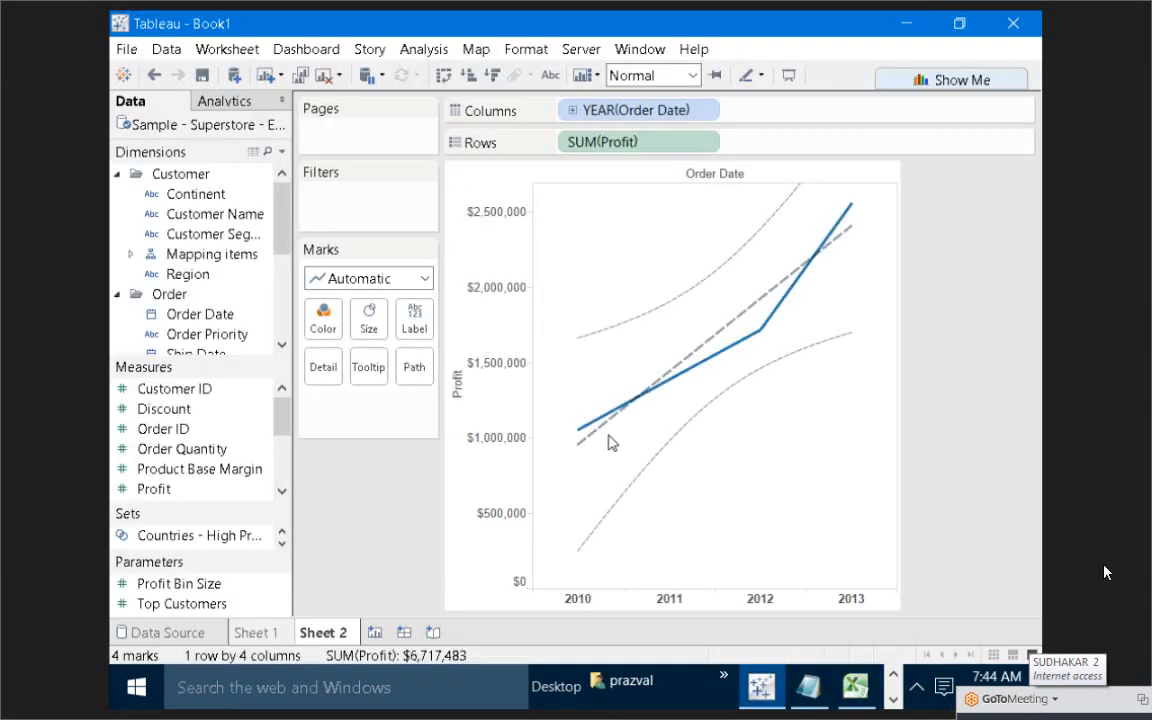
Turn off the confidence bands for the trend line on the yearly Profit chart
mouse_move(589, 447)
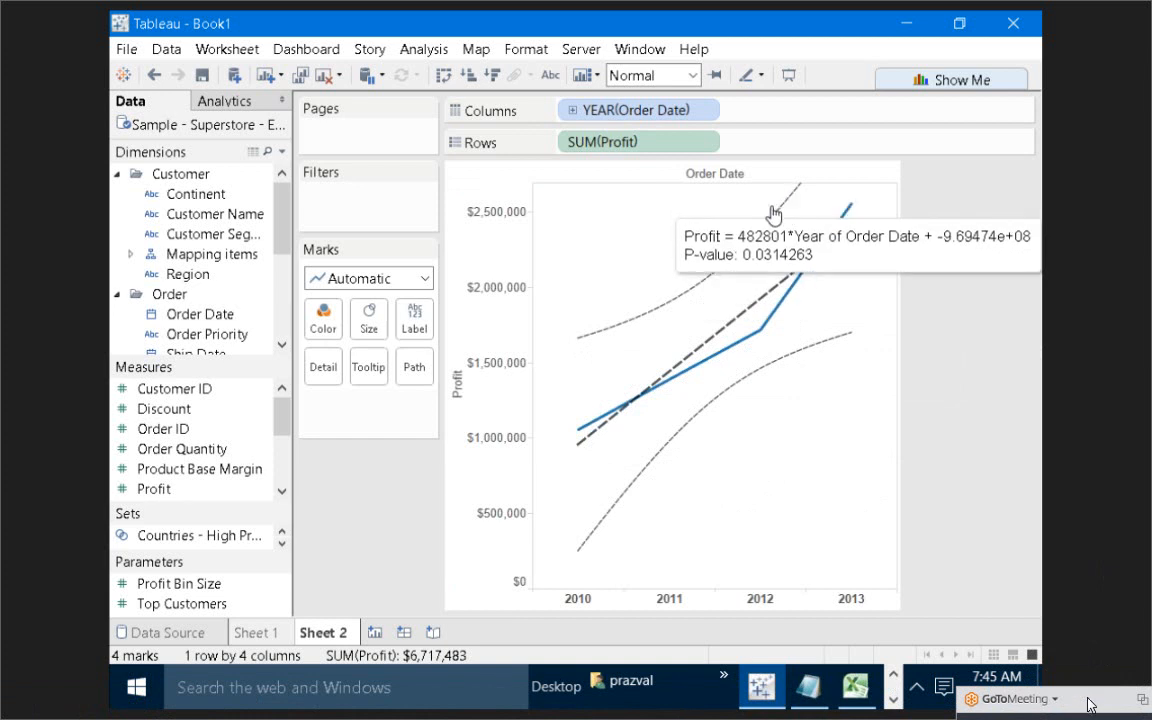
right_click(577, 373)
mouse_move(700, 529)
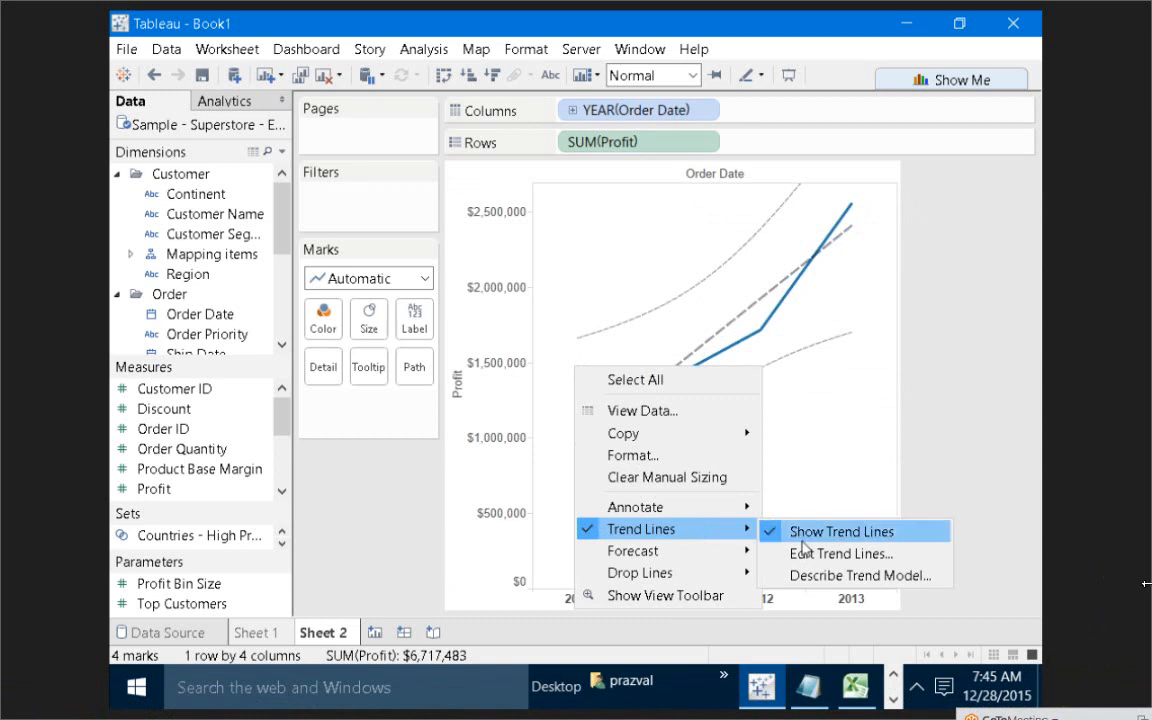
click(806, 556)
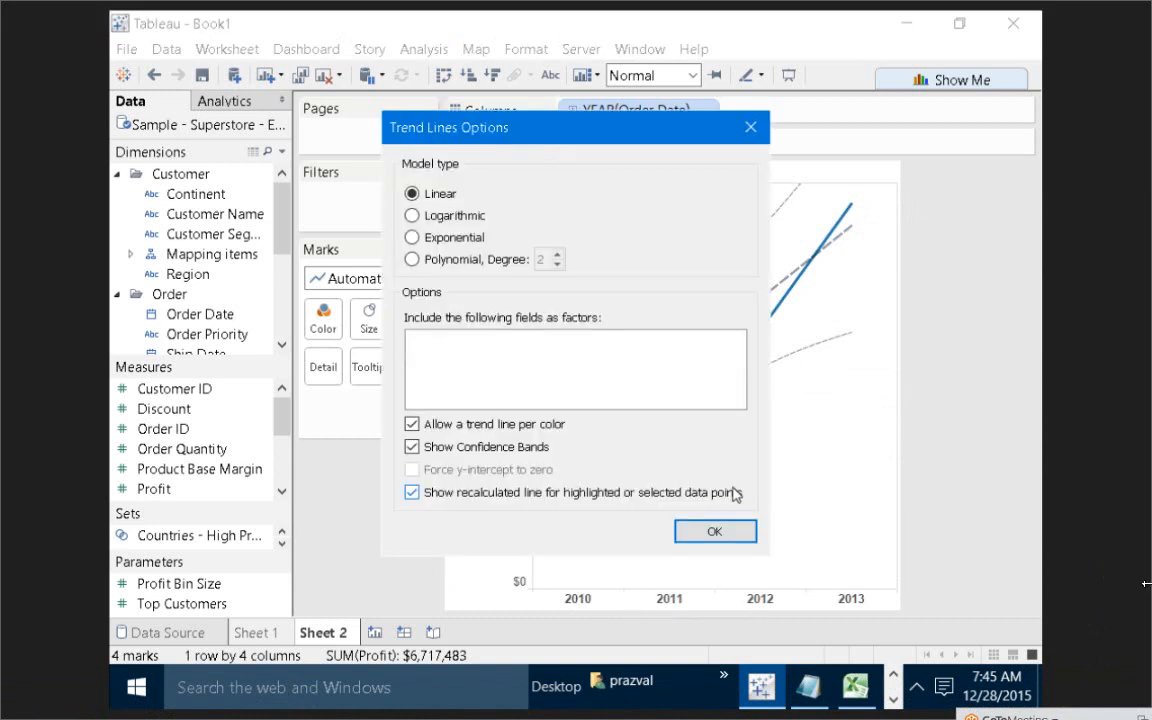
click(412, 447)
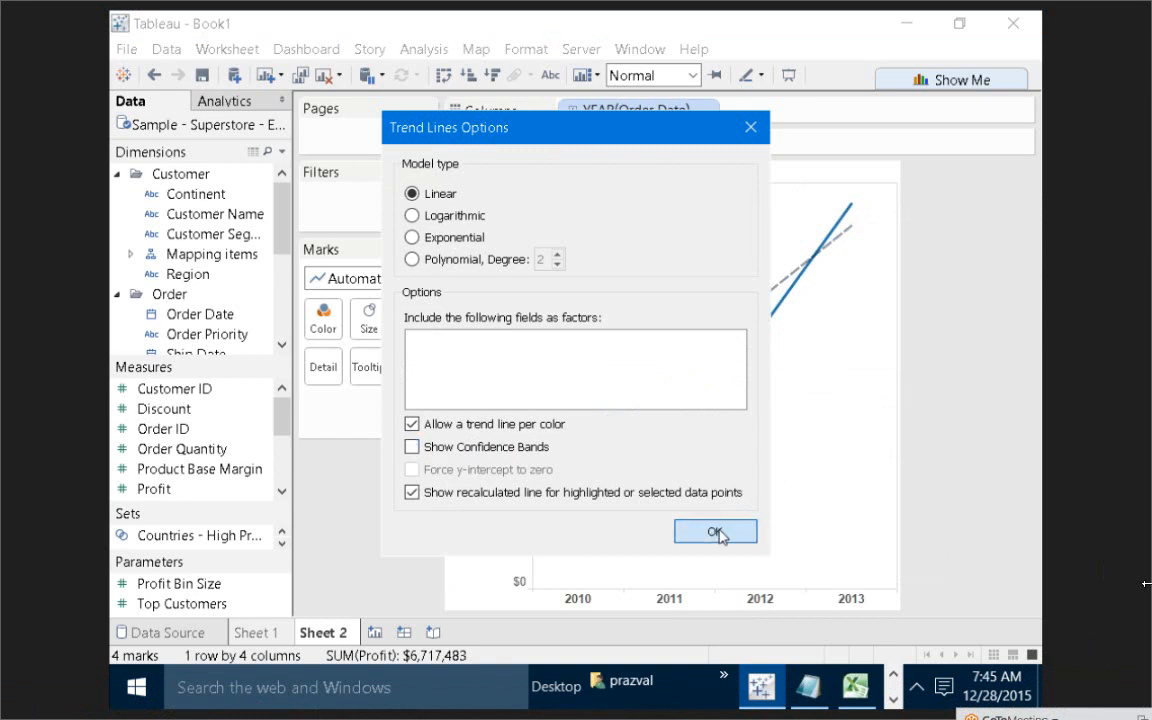
click(720, 533)
mouse_move(681, 369)
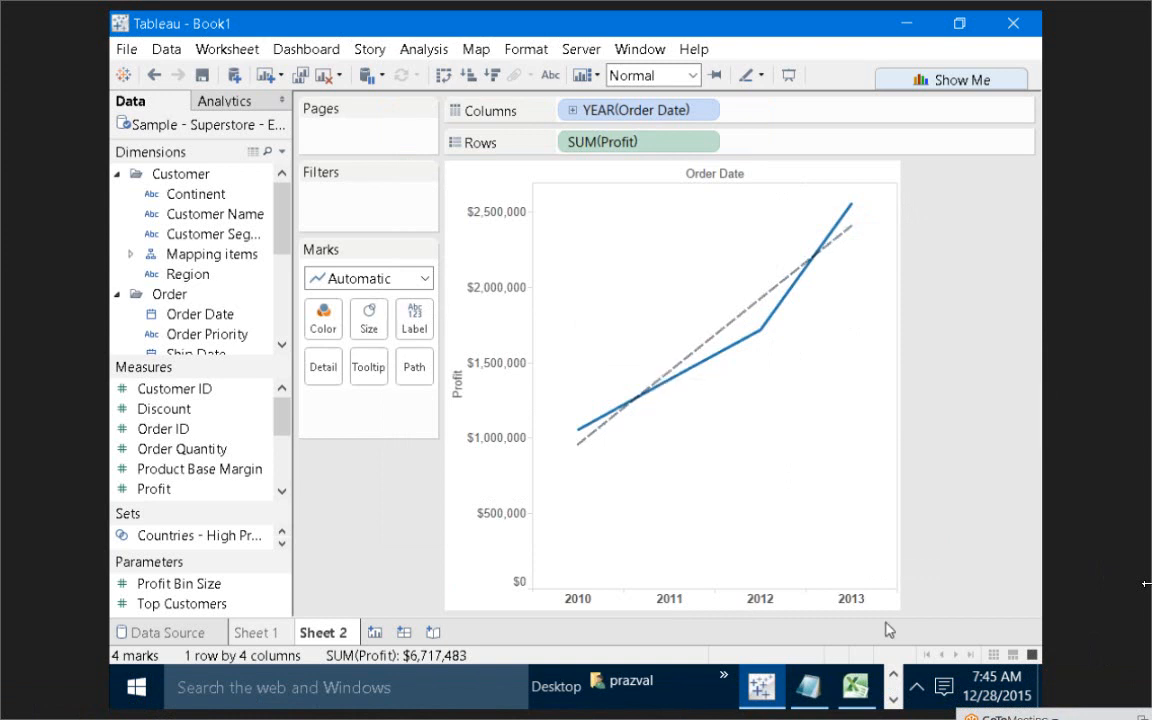
Switch to the Tableau Book2 window
click(894, 677)
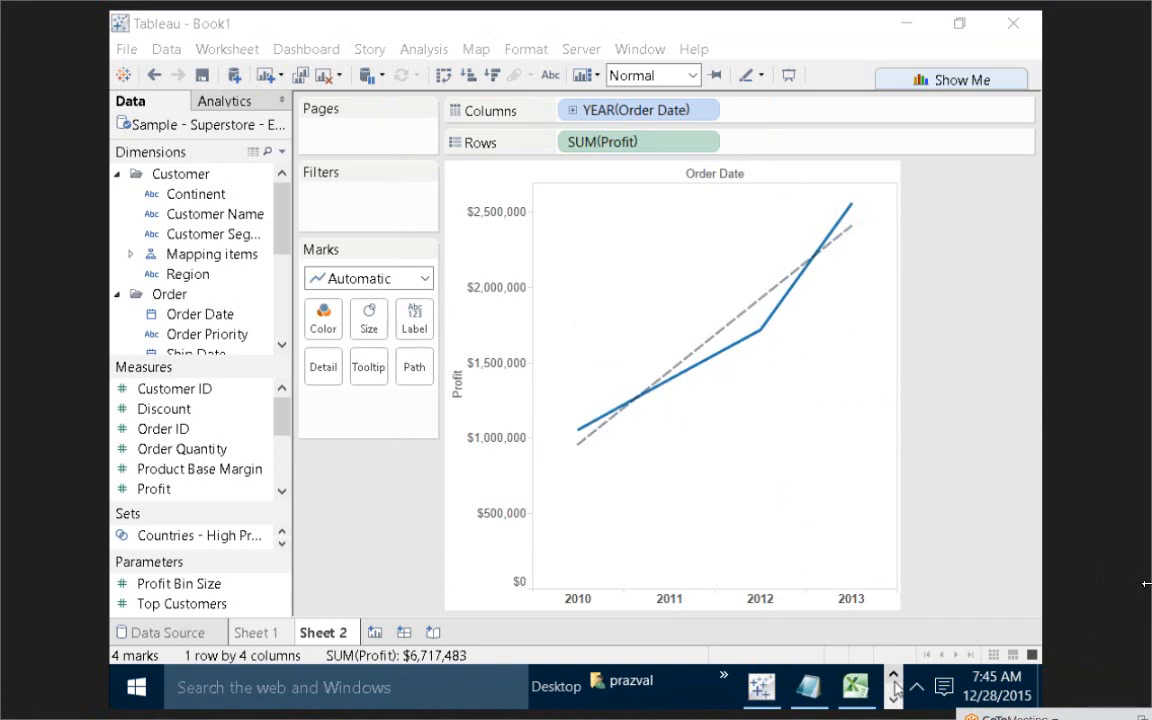
click(894, 678)
mouse_move(856, 686)
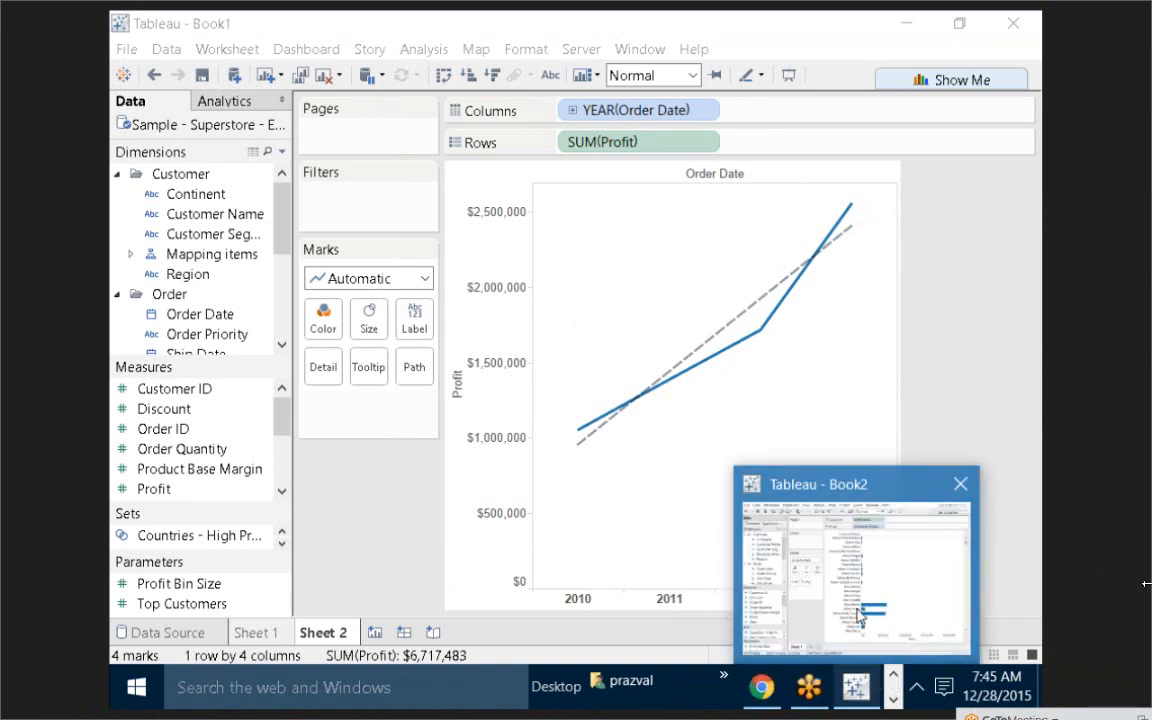
click(856, 602)
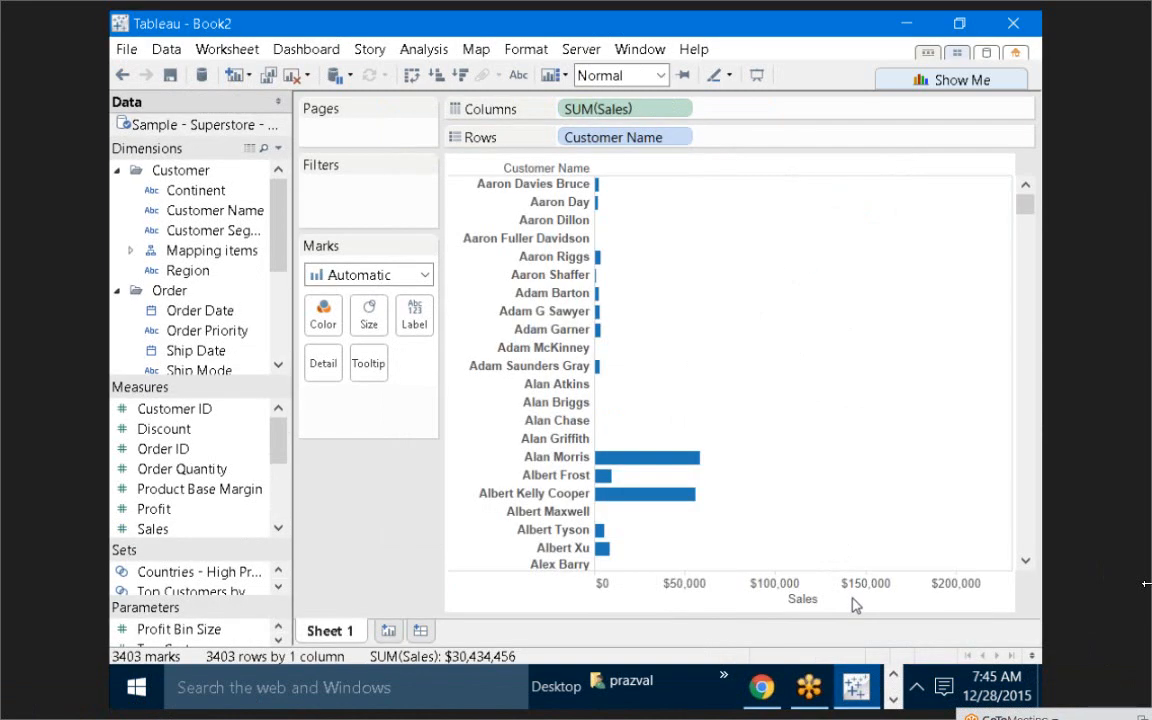
Create a new worksheet and plot Profit on rows by year of Order Date on columns
click(236, 76)
drag(218, 313, 677, 136)
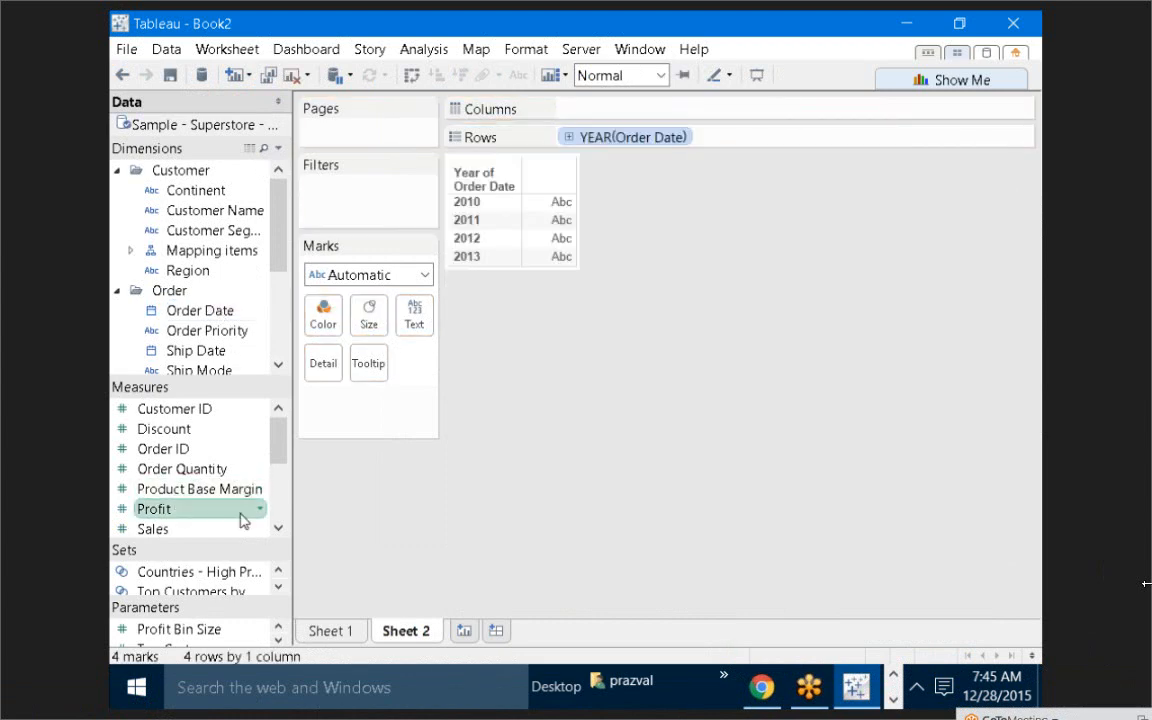
drag(243, 519, 601, 107)
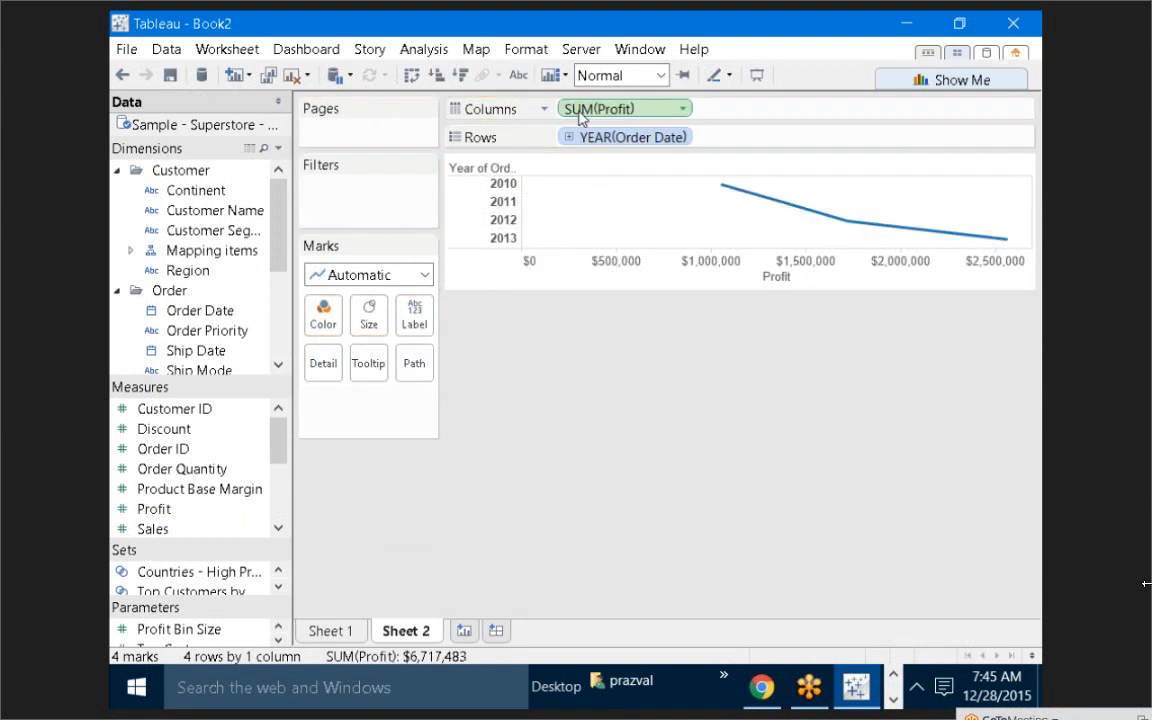
key(ctrl+w)
Show trend lines on the new yearly Profit line chart
right_click(600, 268)
mouse_move(783, 411)
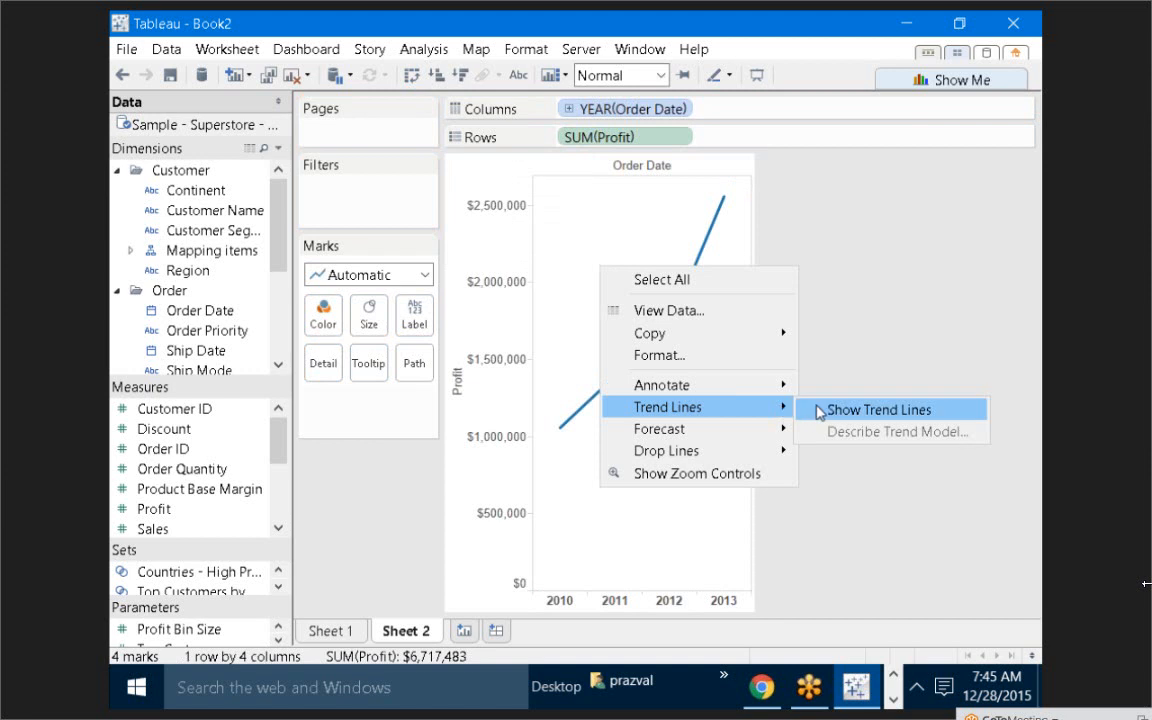
click(820, 410)
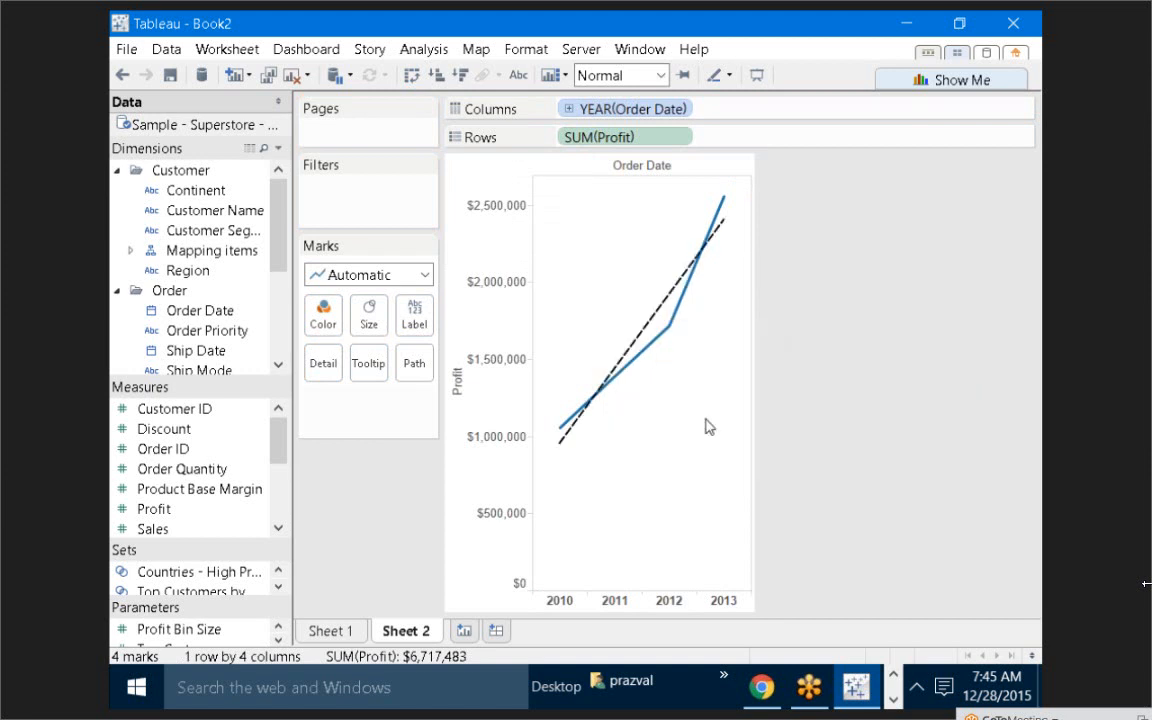
Turn on confidence bands for the trend line in Book2, keeping the Linear model type
right_click(567, 355)
mouse_move(730, 494)
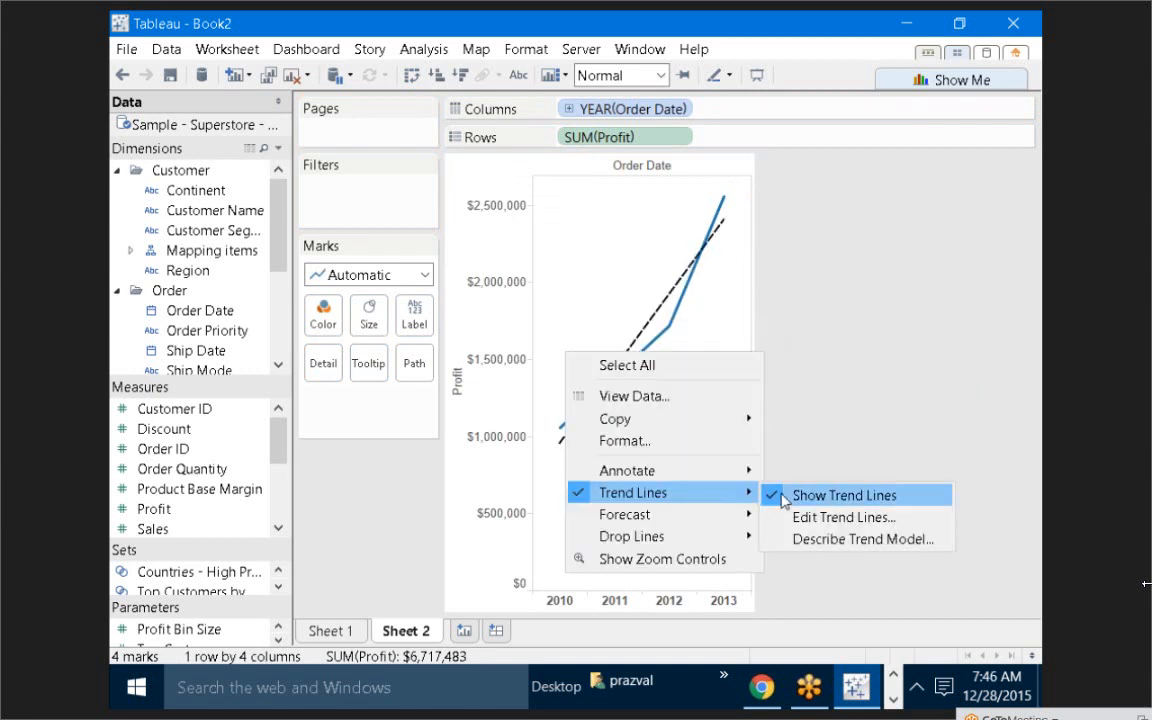
click(805, 517)
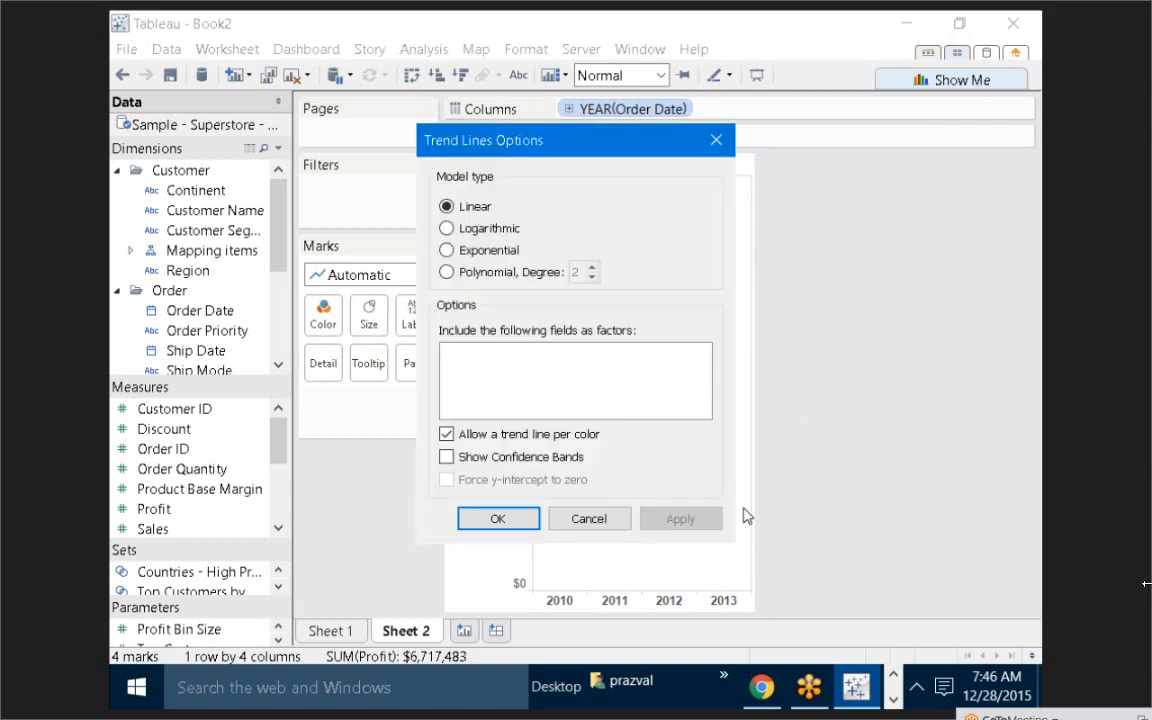
click(446, 457)
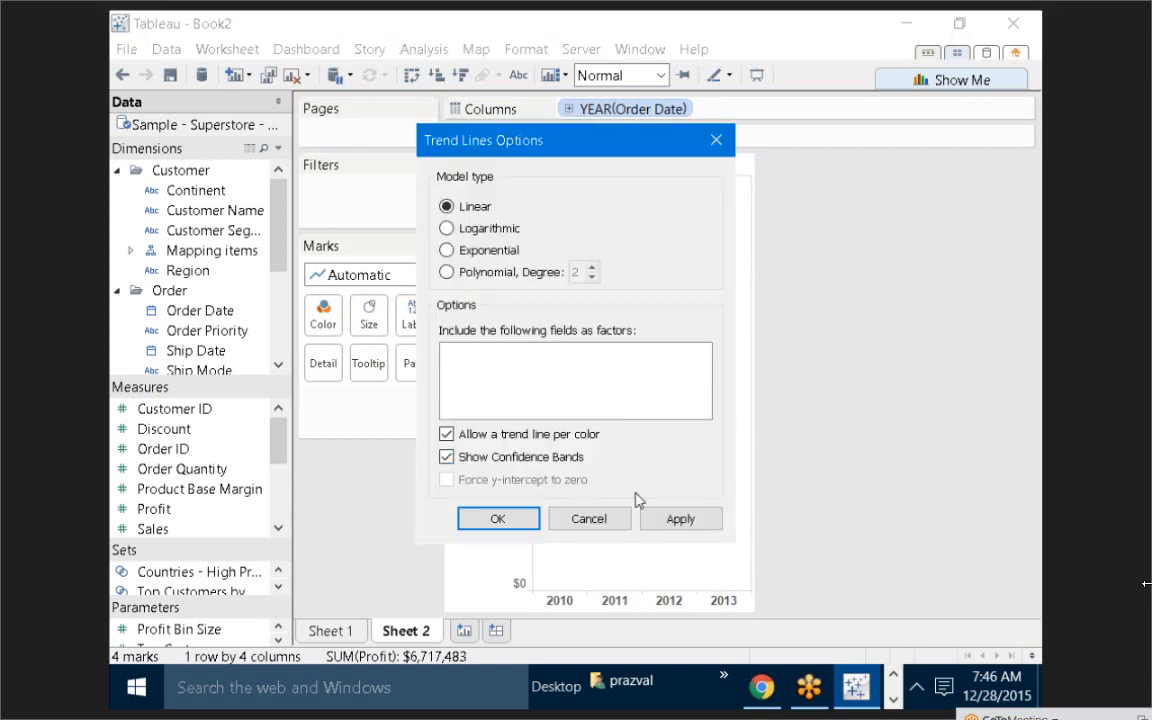
click(676, 518)
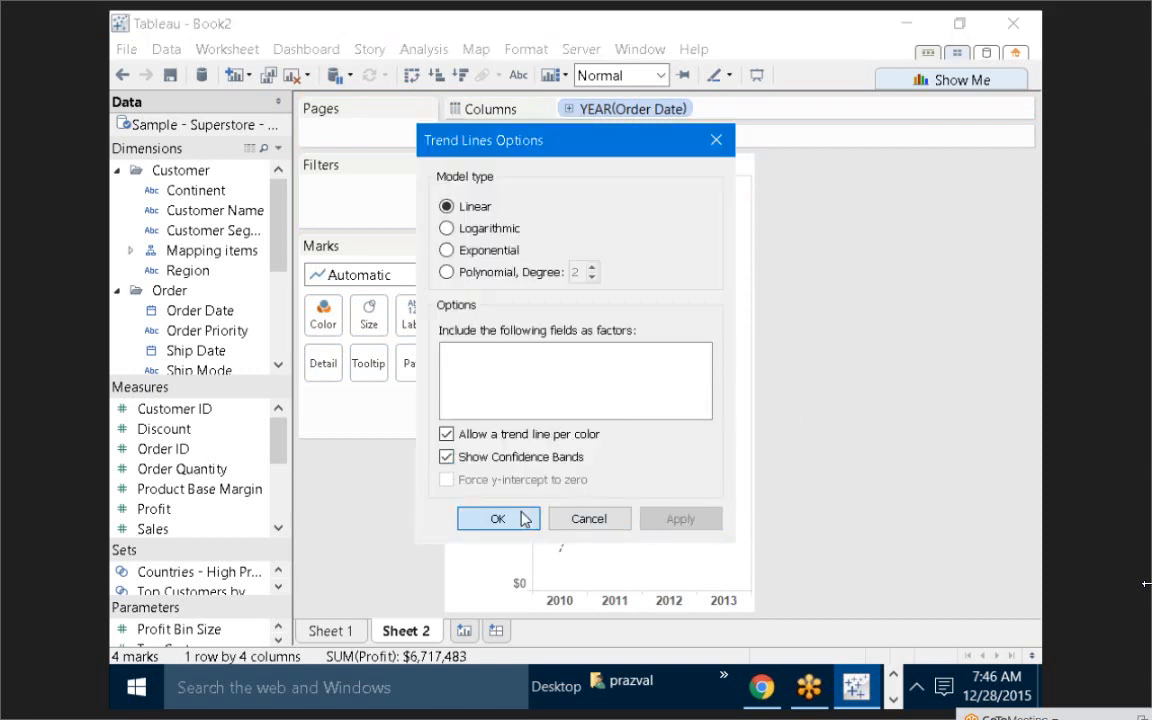
click(498, 518)
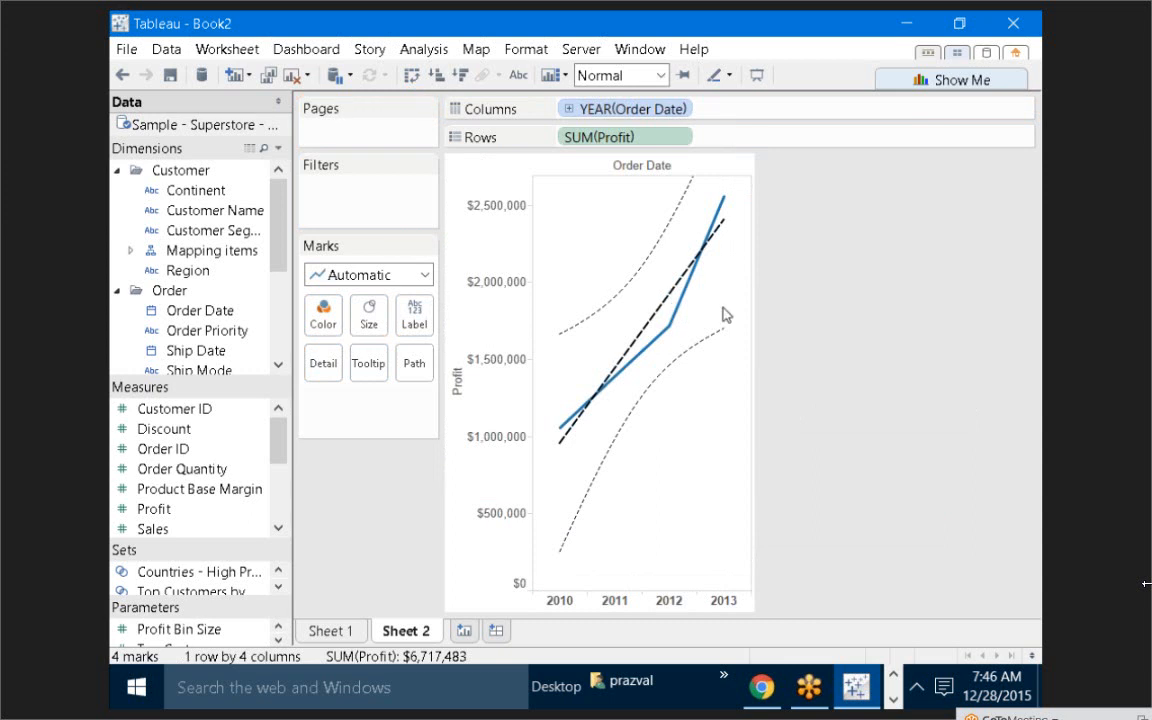
Switch back to Tableau Book1 and review its trend line options, including the recalculated line for highlighted or selected data points
click(893, 699)
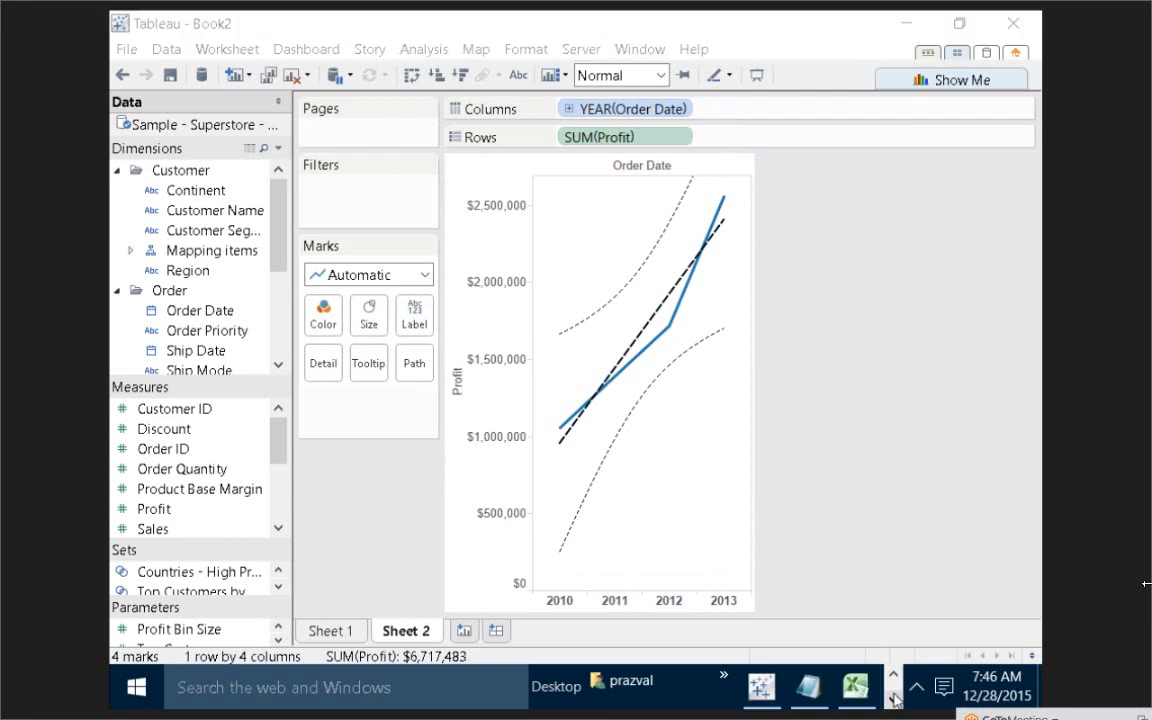
click(760, 686)
right_click(594, 352)
mouse_move(727, 519)
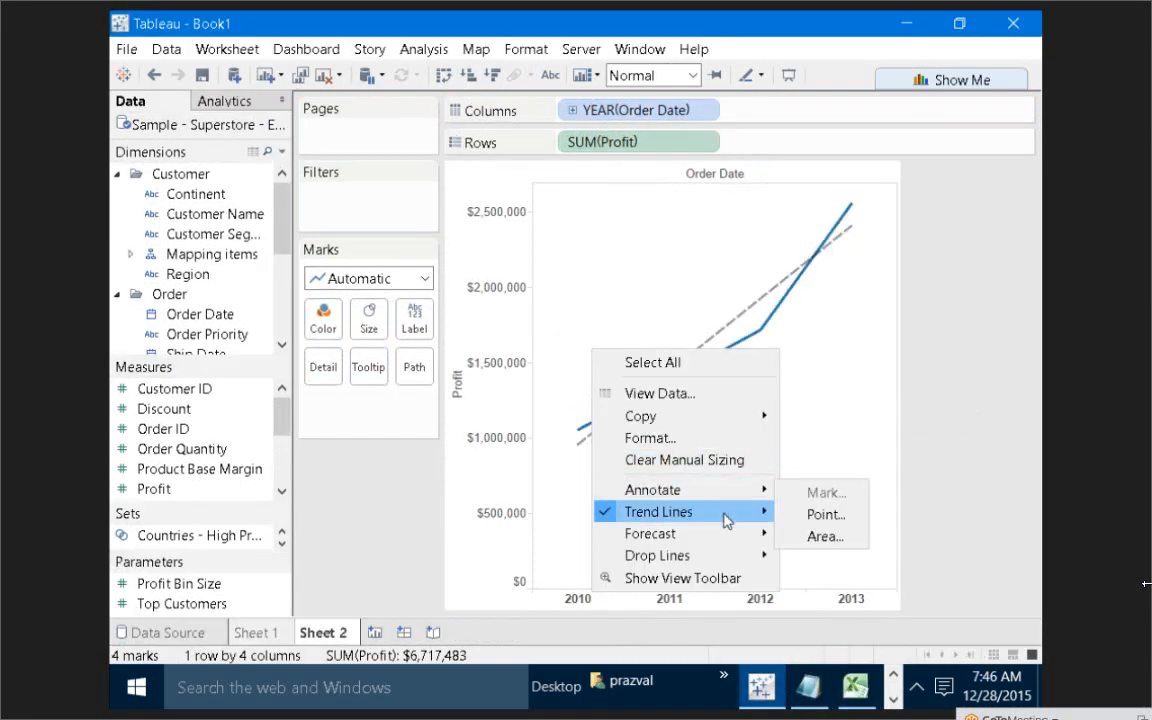
click(815, 535)
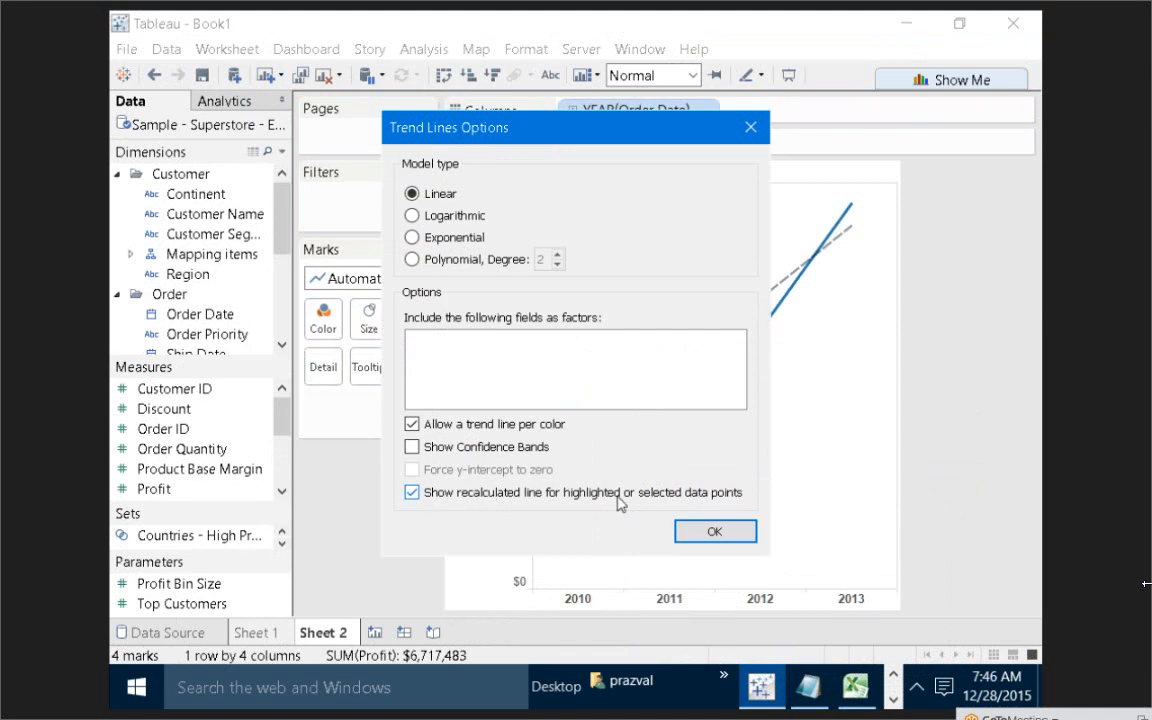
click(680, 534)
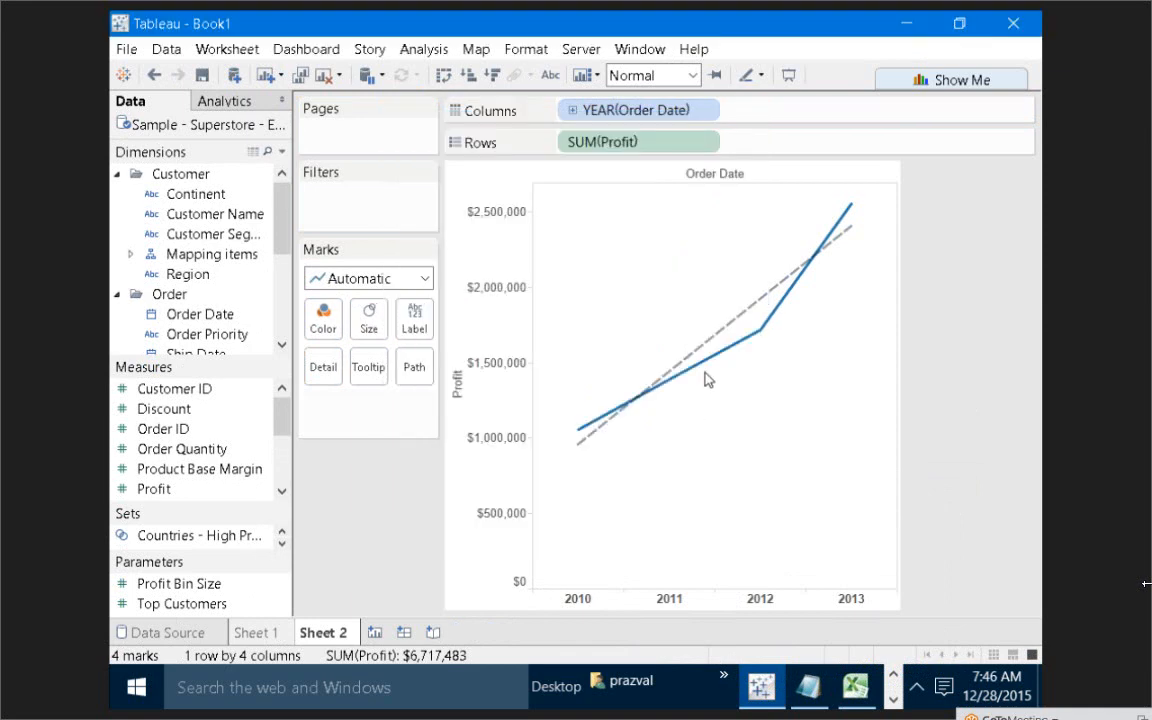
Select the 2011 mark and then the 2010 mark, and inspect the recalculated trend line's equation and P-value
click(668, 381)
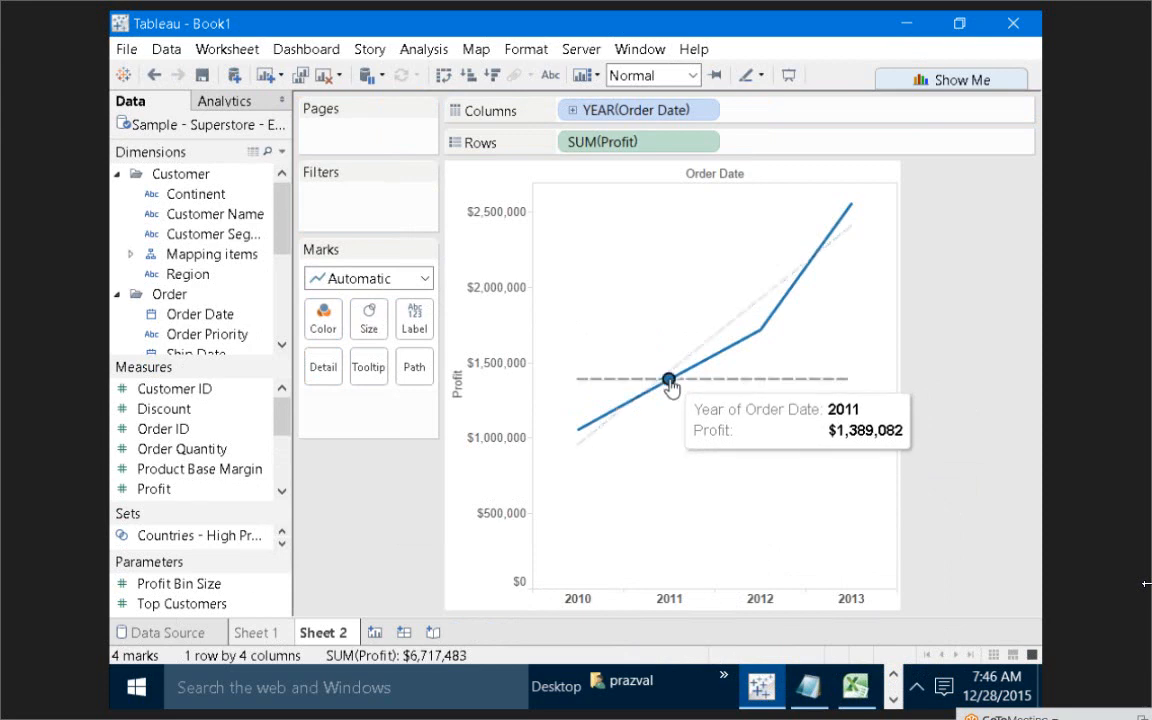
click(669, 381)
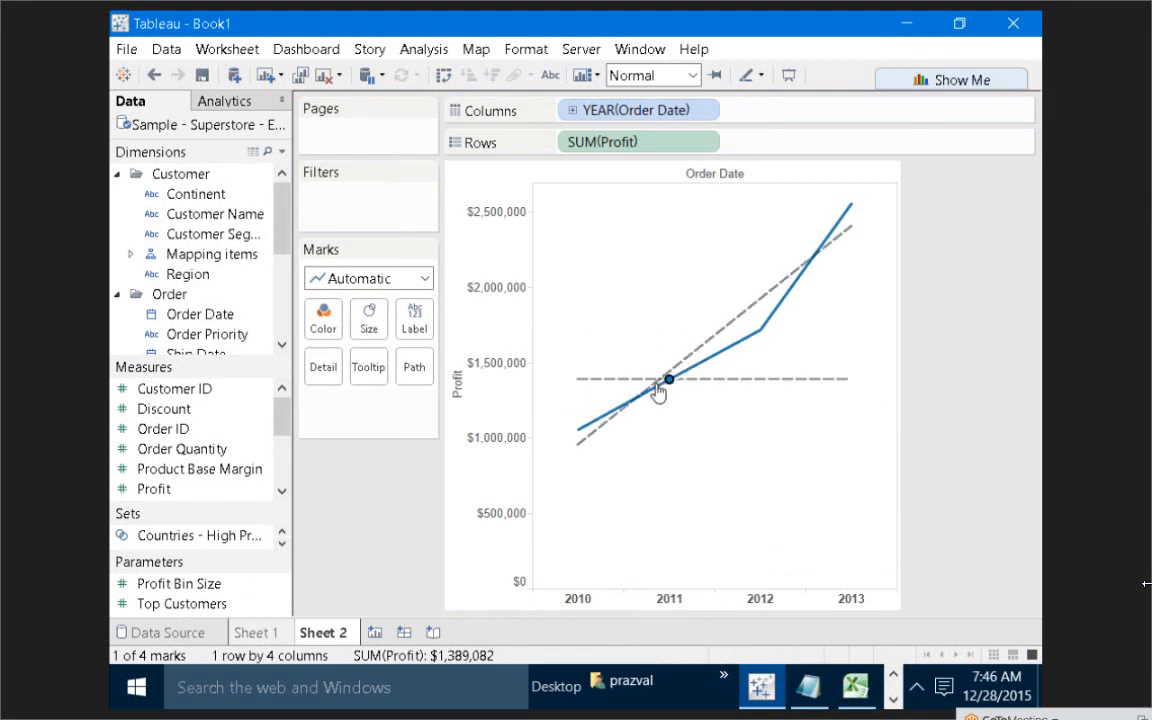
click(579, 434)
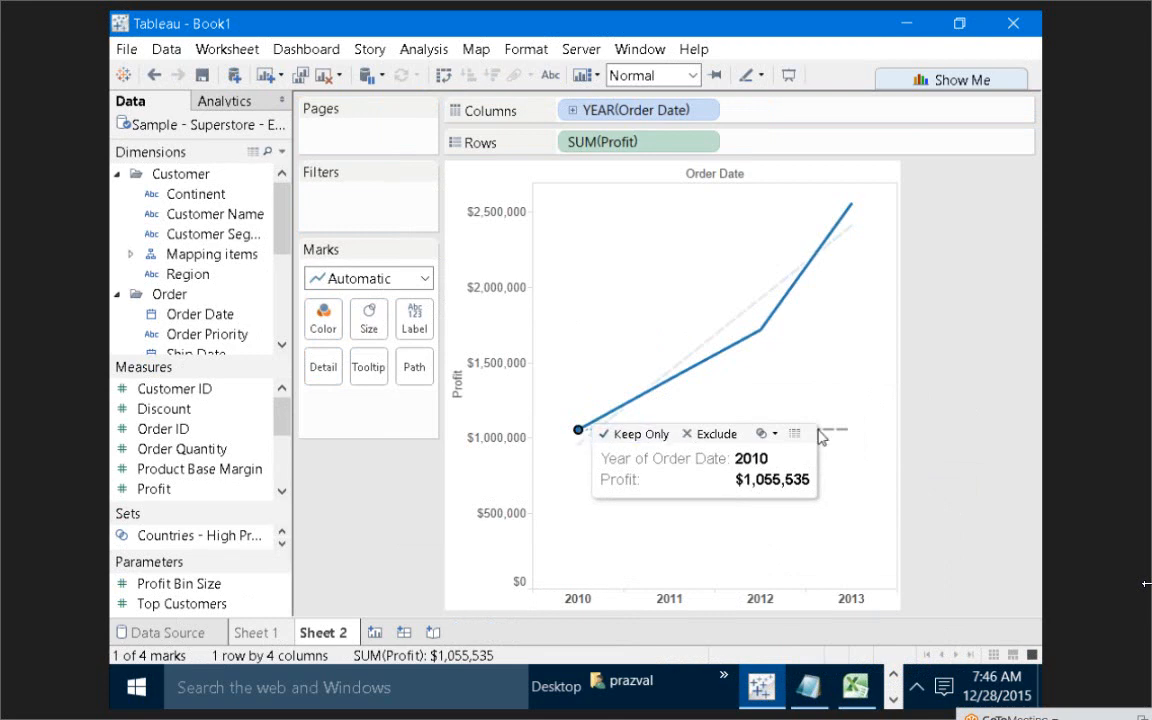
mouse_move(838, 442)
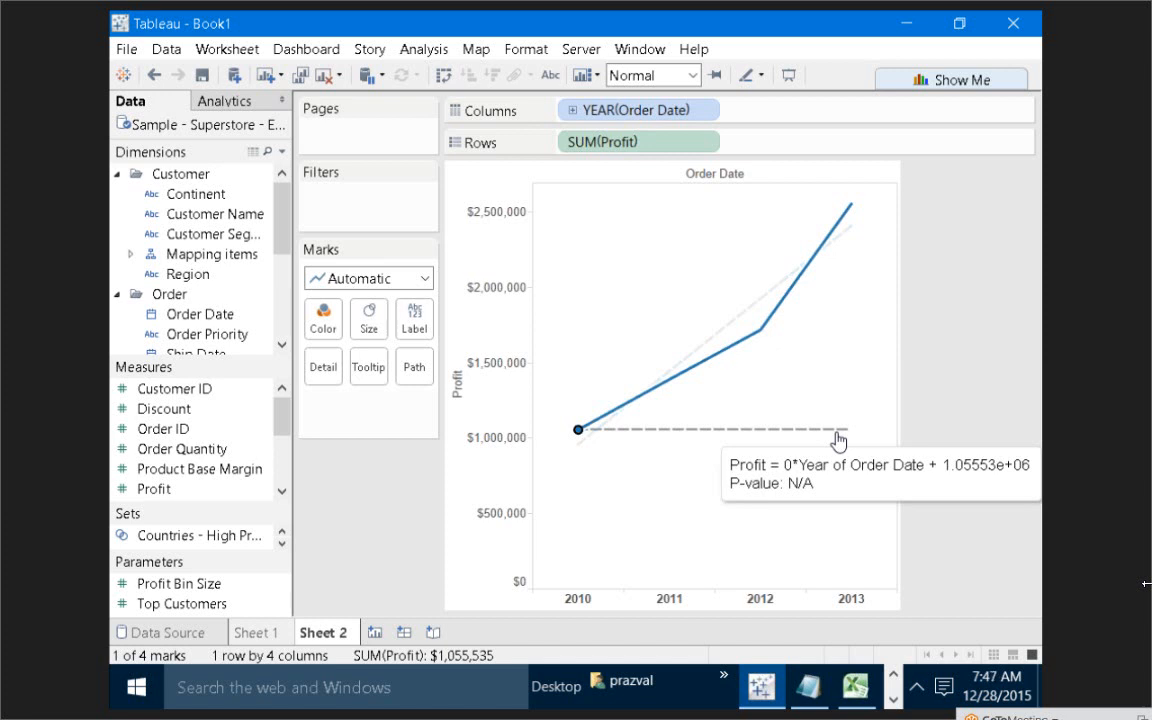
Switch to Tableau Book2, select the 2012 mark to inspect how the trend line responds, and clear the selection
click(856, 688)
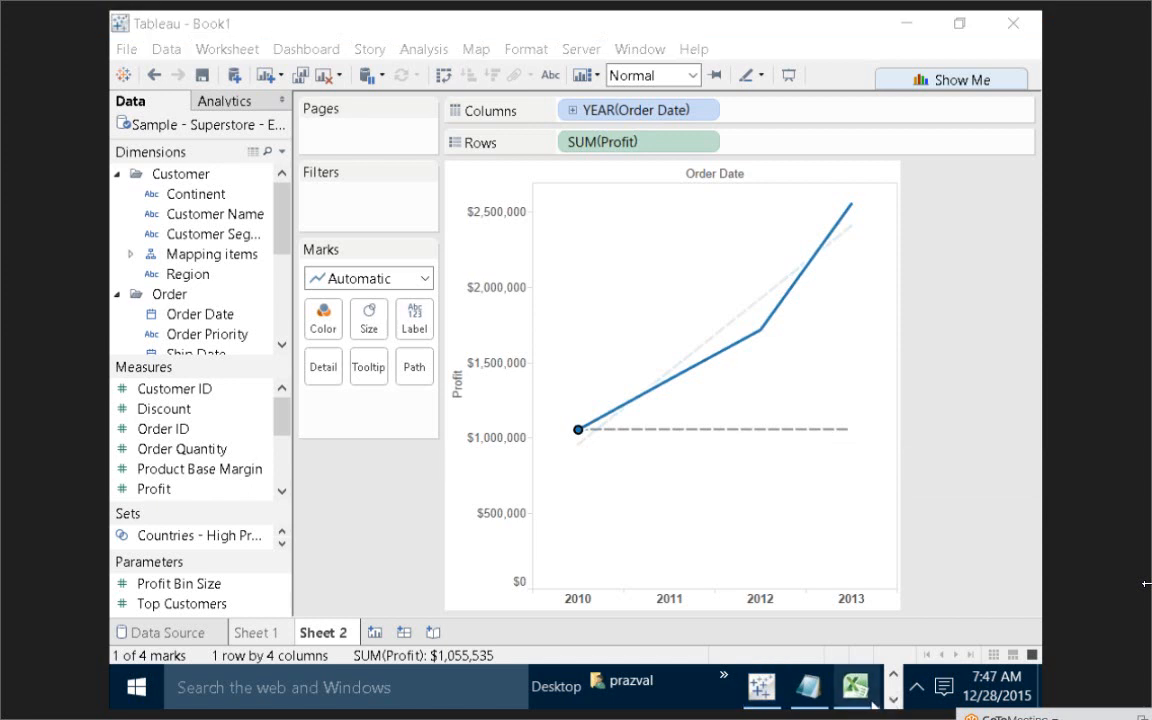
click(891, 675)
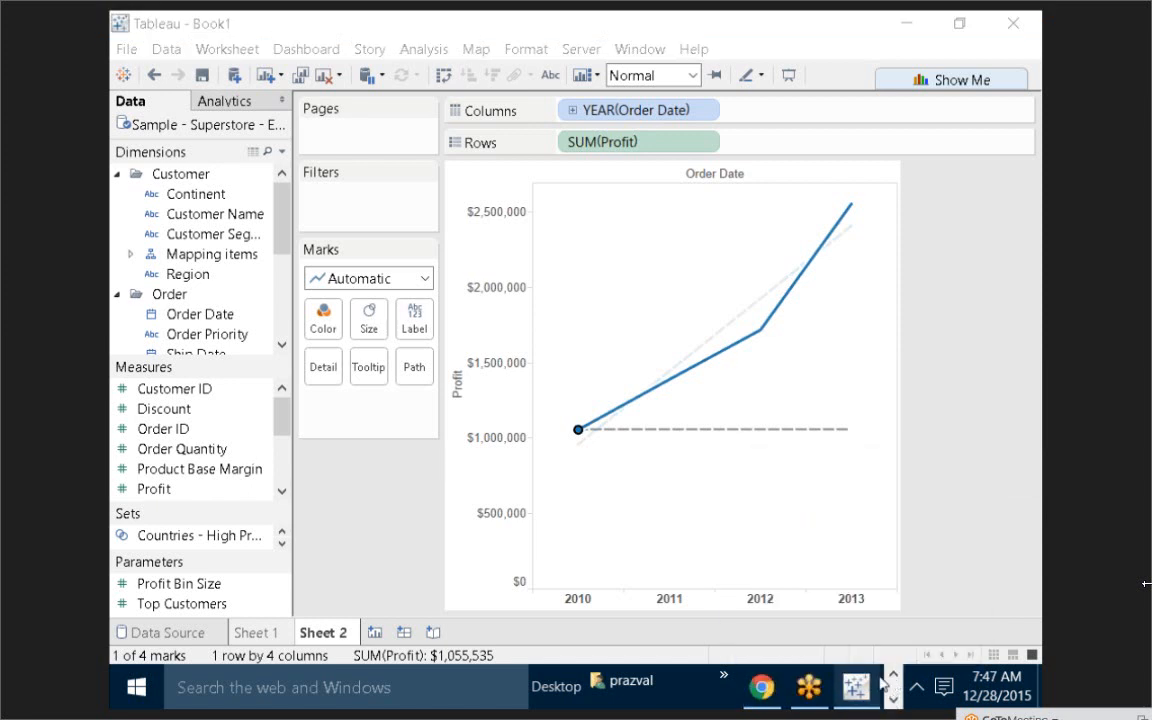
mouse_move(858, 686)
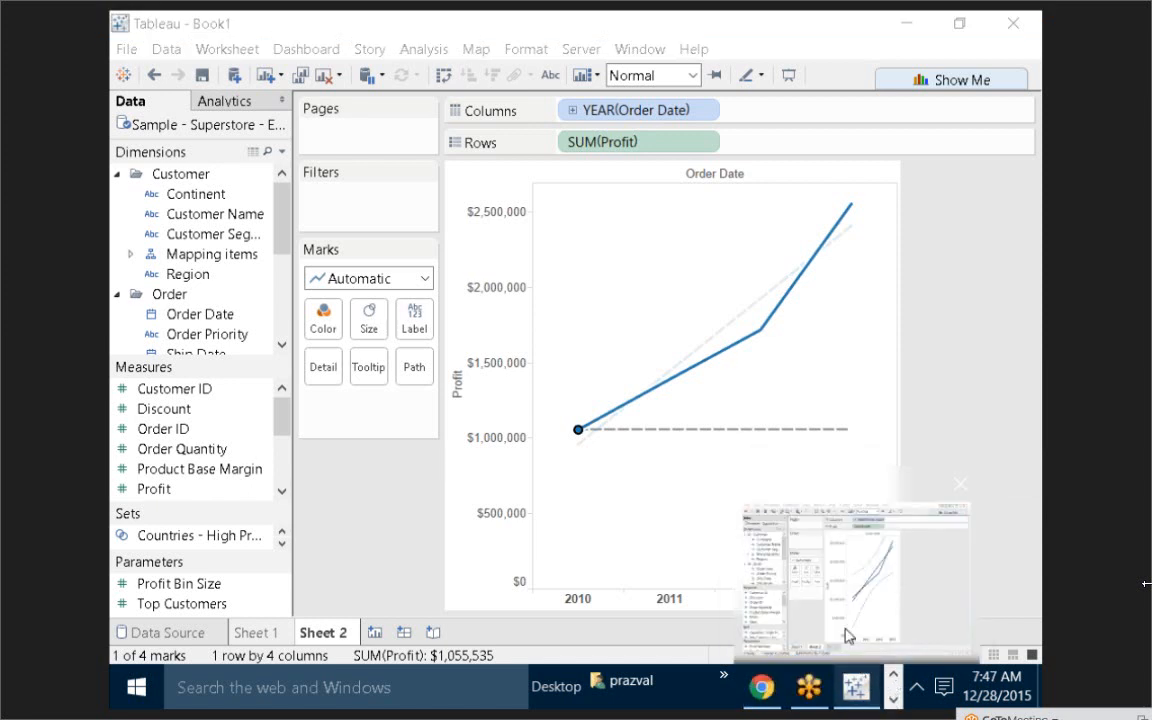
click(846, 636)
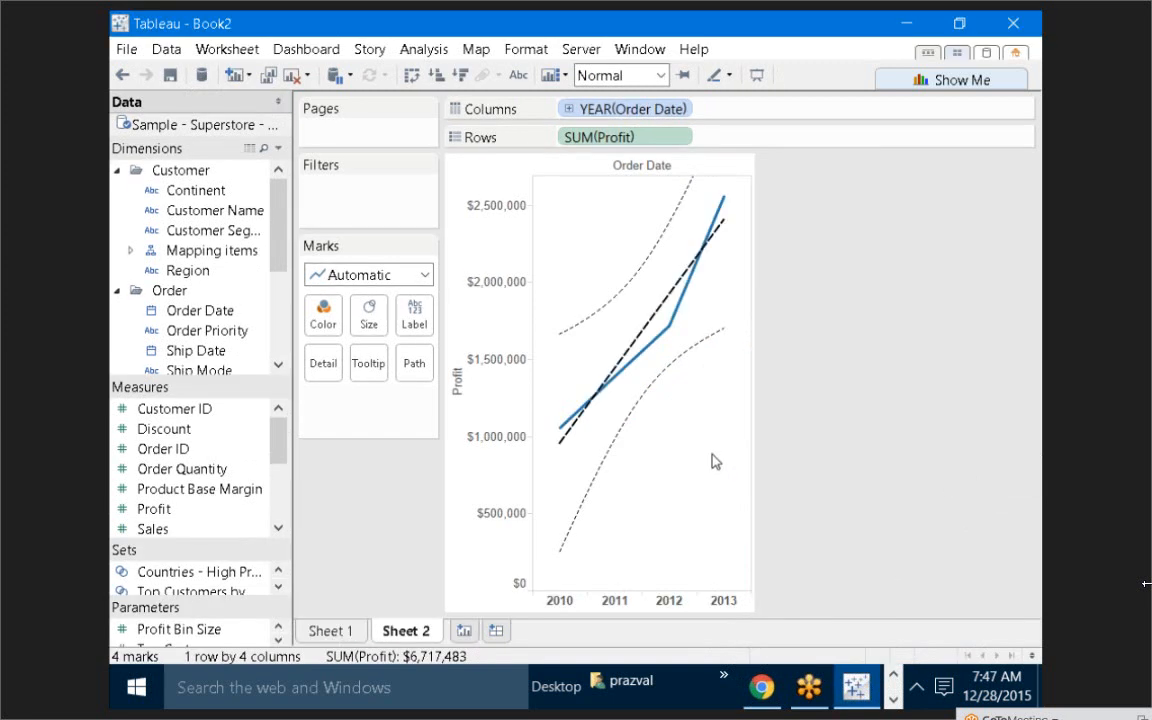
click(670, 330)
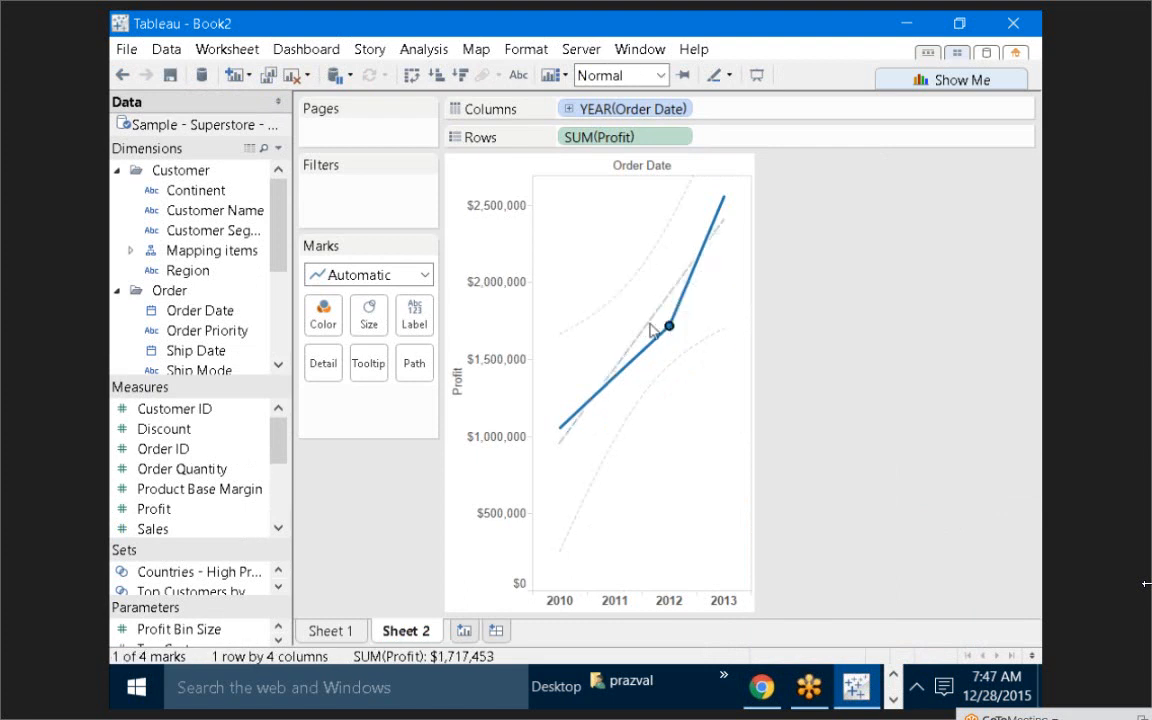
mouse_move(648, 332)
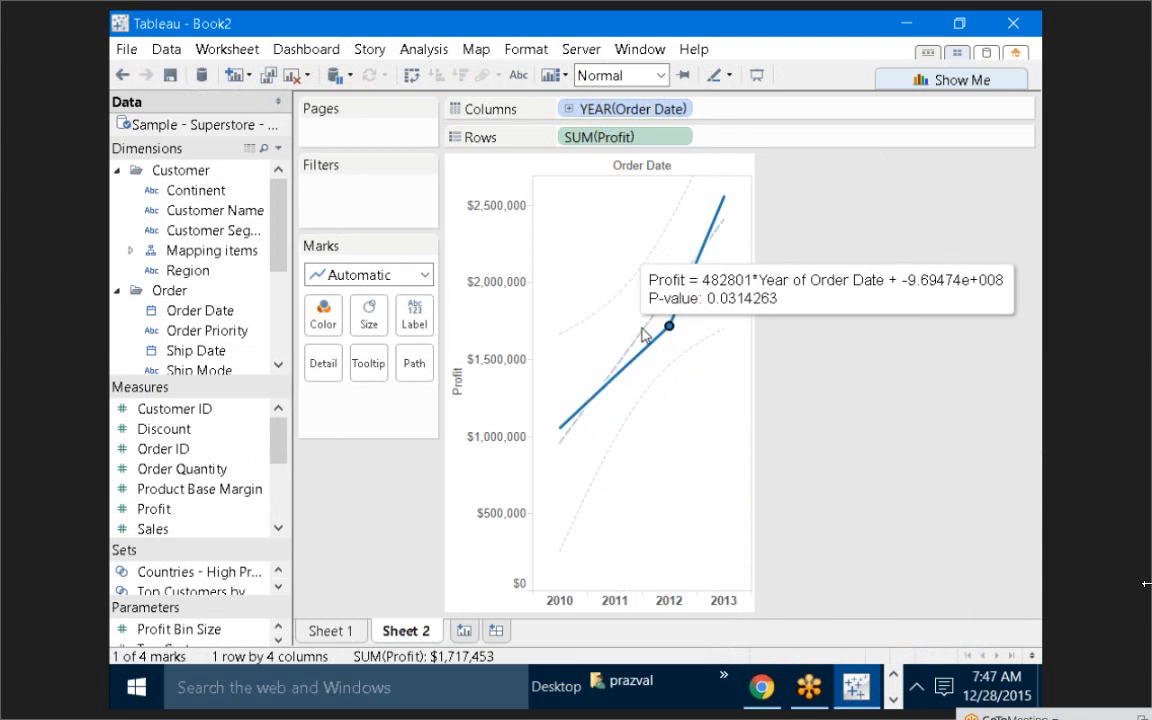
click(620, 310)
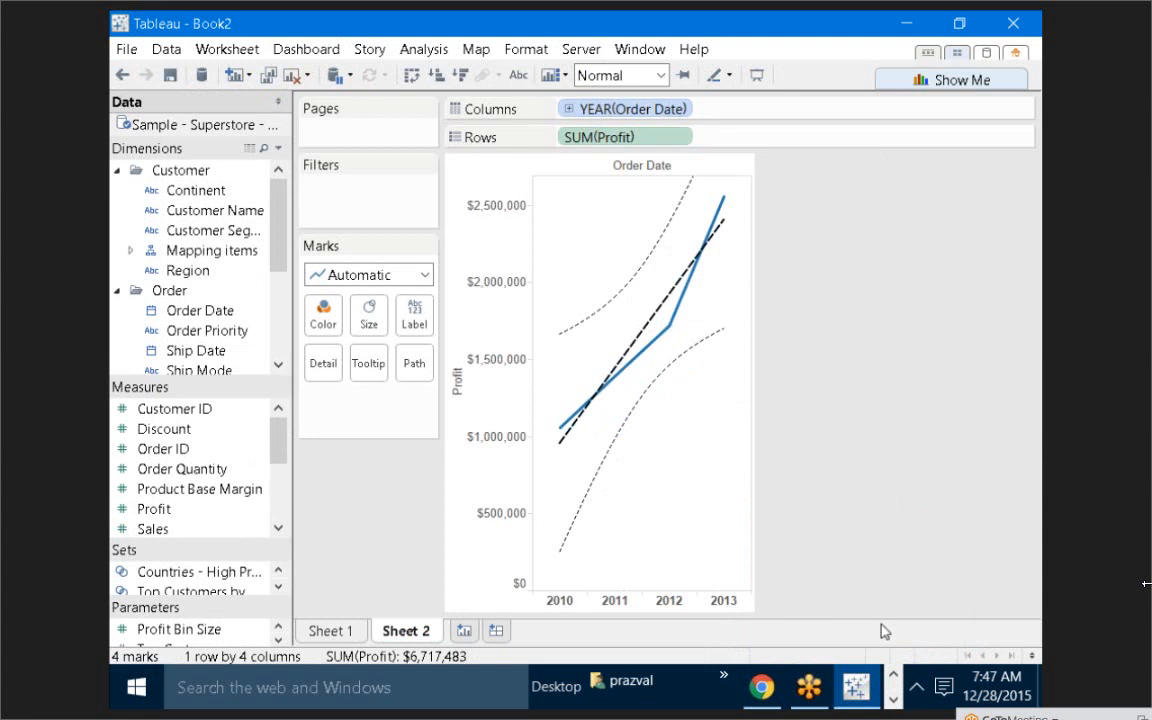
Return to Tableau Book1 and clear the selected 2010 mark
click(892, 696)
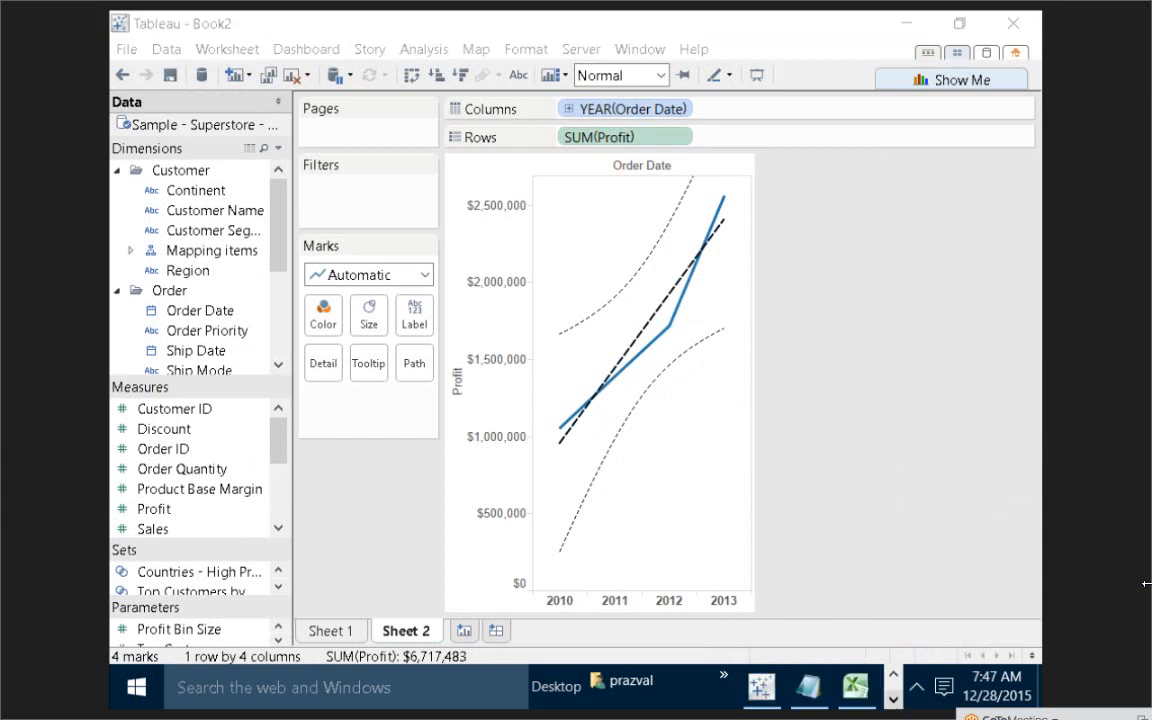
click(764, 686)
click(743, 566)
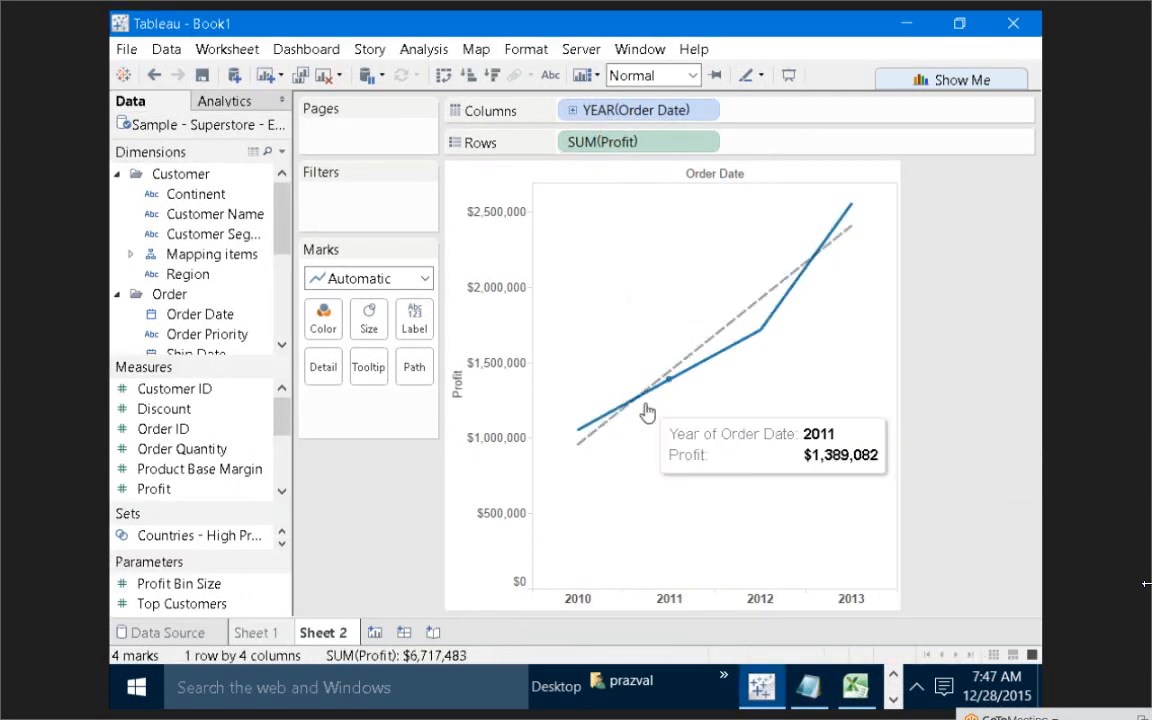
Open the trend line options for the Profit chart, review the available model types, and close them without changing the linear model
right_click(588, 371)
mouse_move(710, 541)
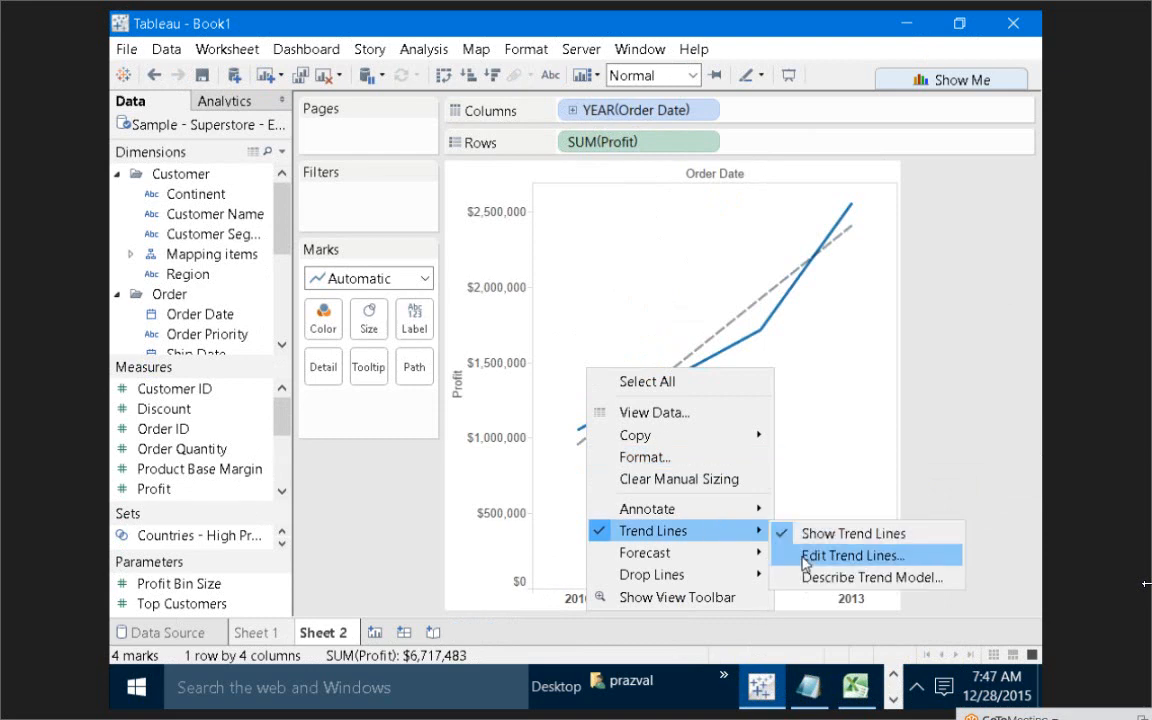
click(805, 556)
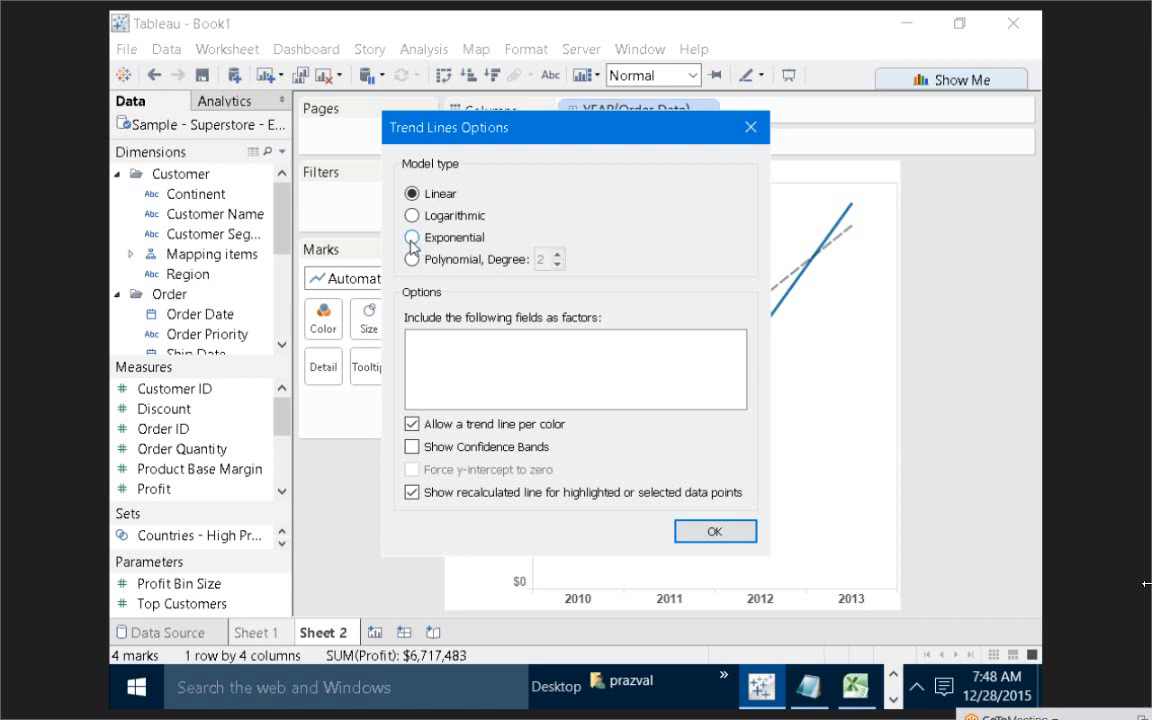
click(688, 536)
Open the trend model description and examine its linear model statement, model formula and number of modeled observations
right_click(628, 331)
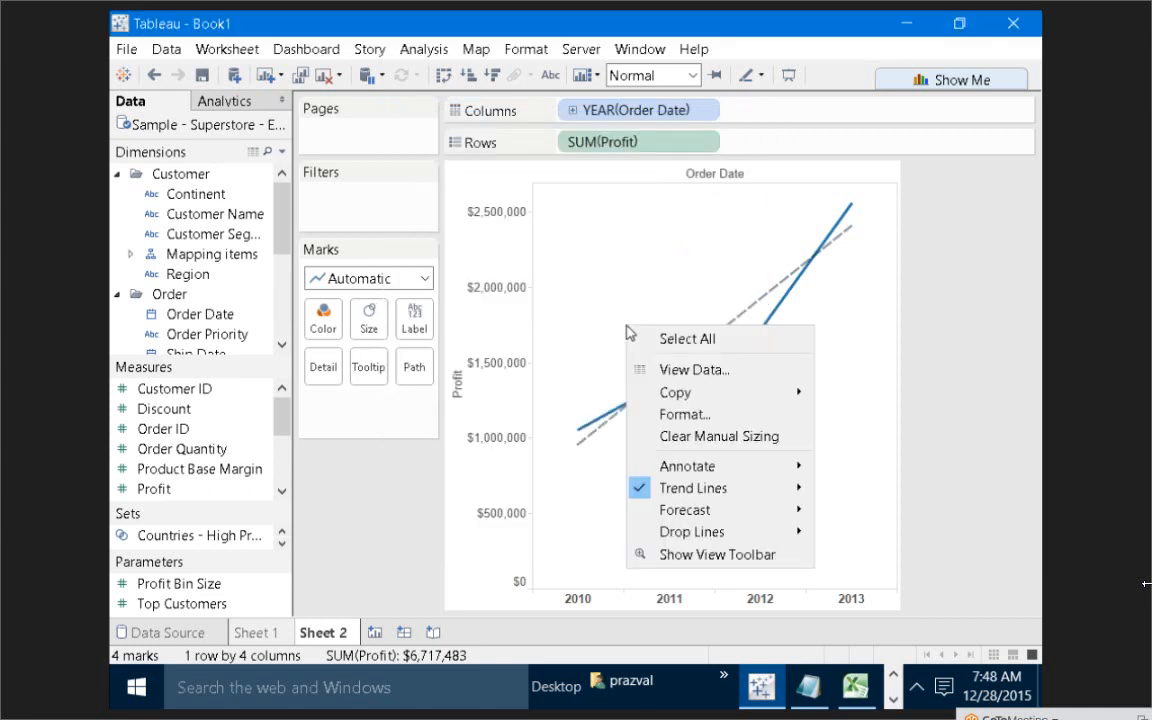
mouse_move(751, 489)
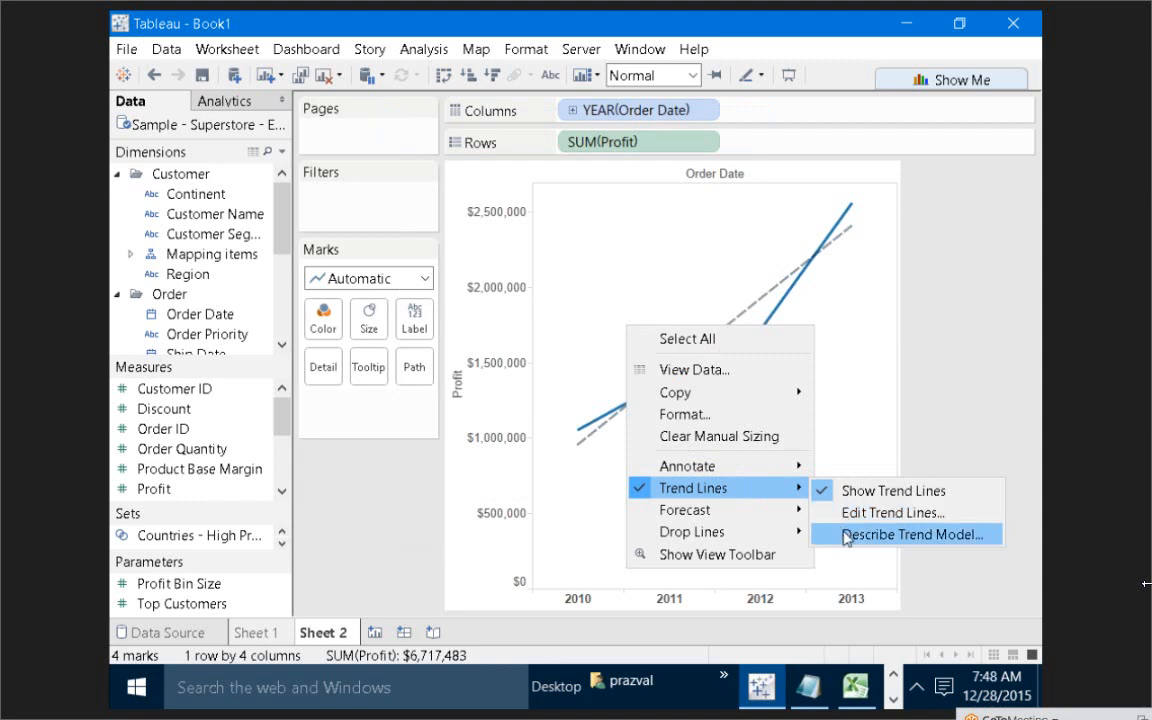
click(846, 536)
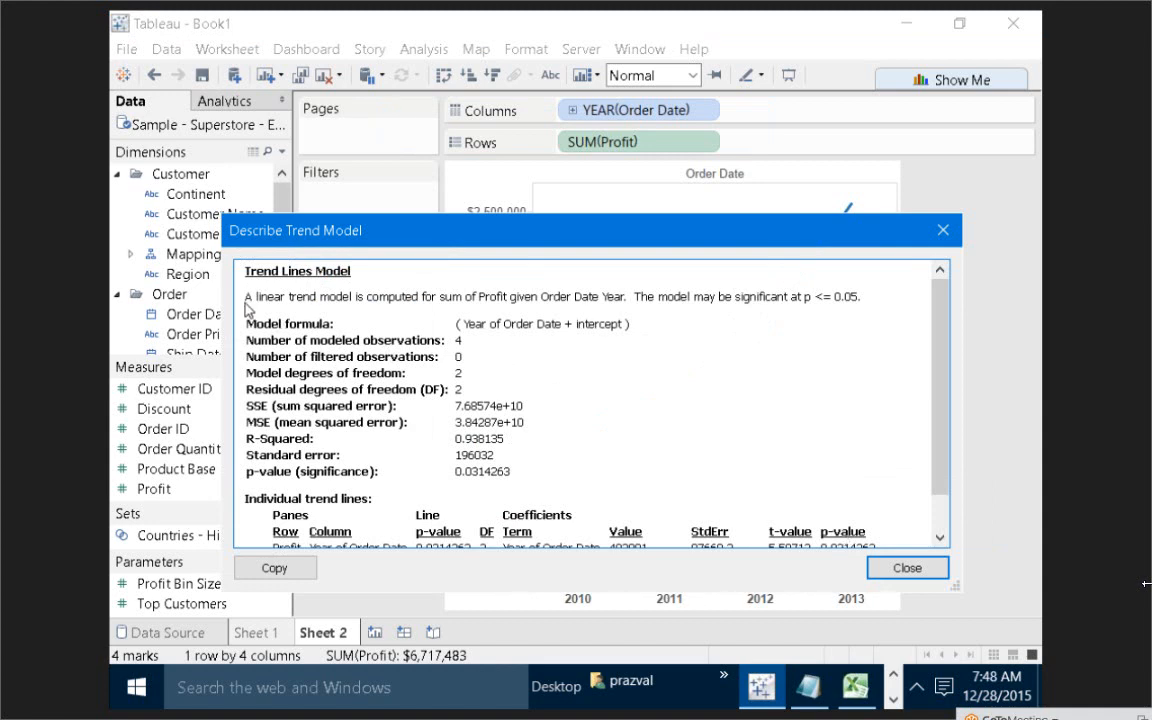
drag(244, 296, 423, 302)
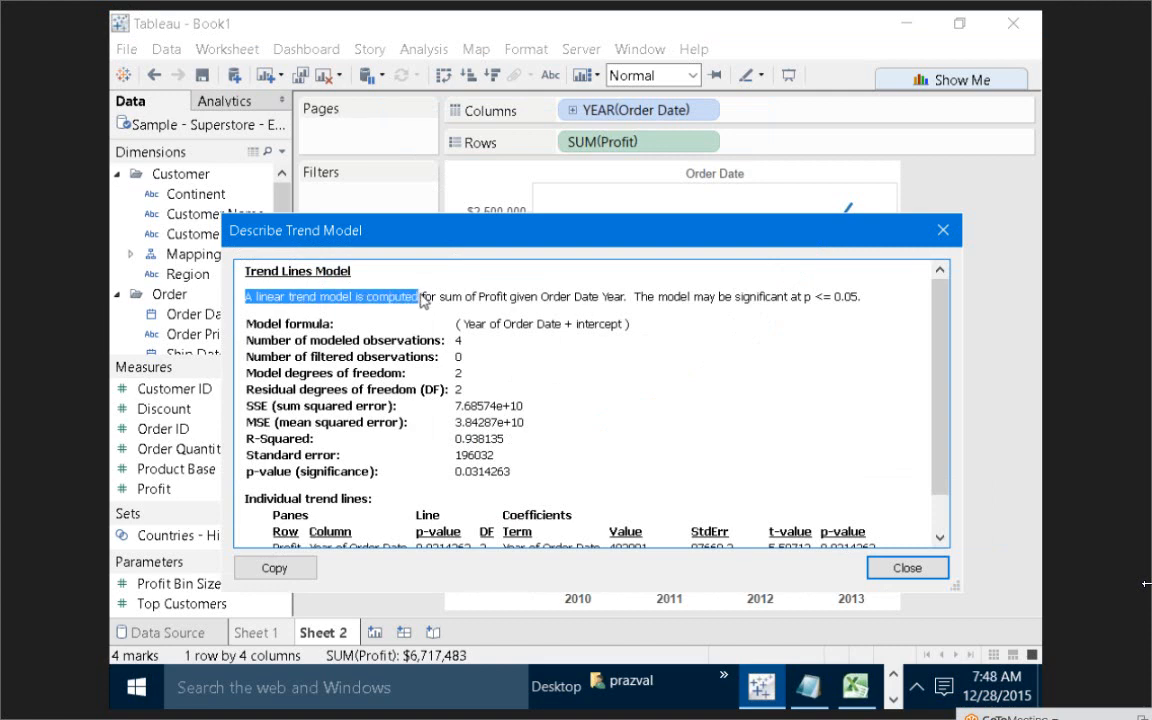
click(423, 297)
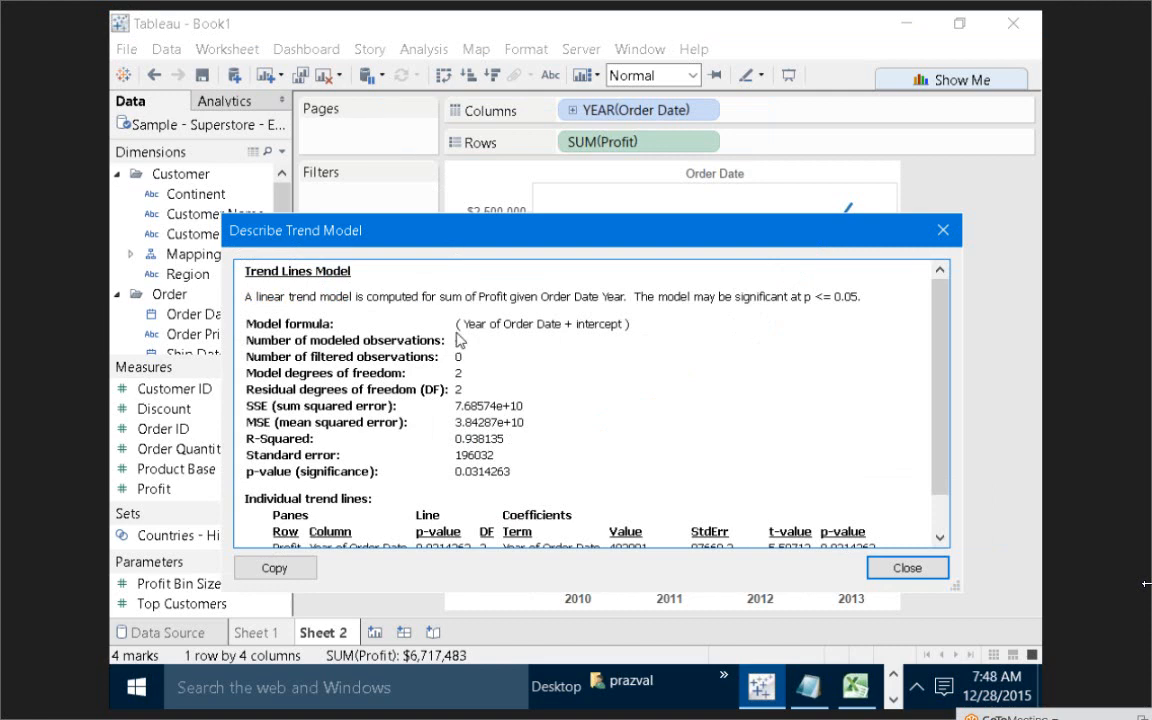
drag(456, 328, 548, 357)
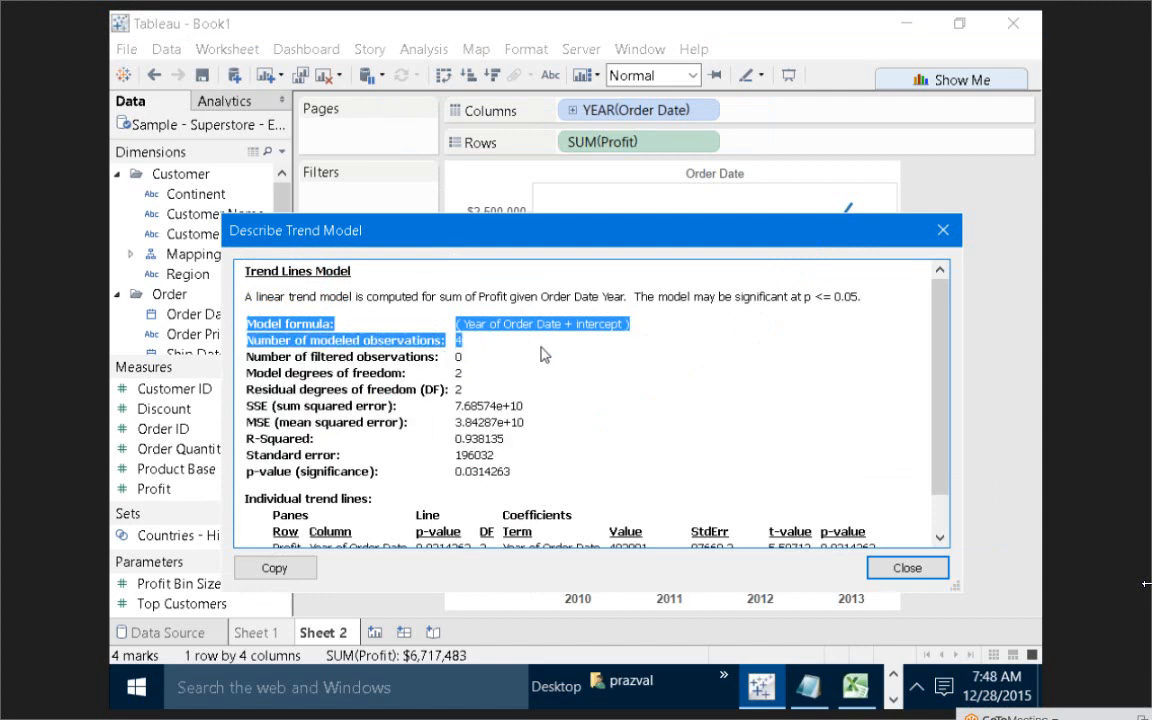
click(543, 355)
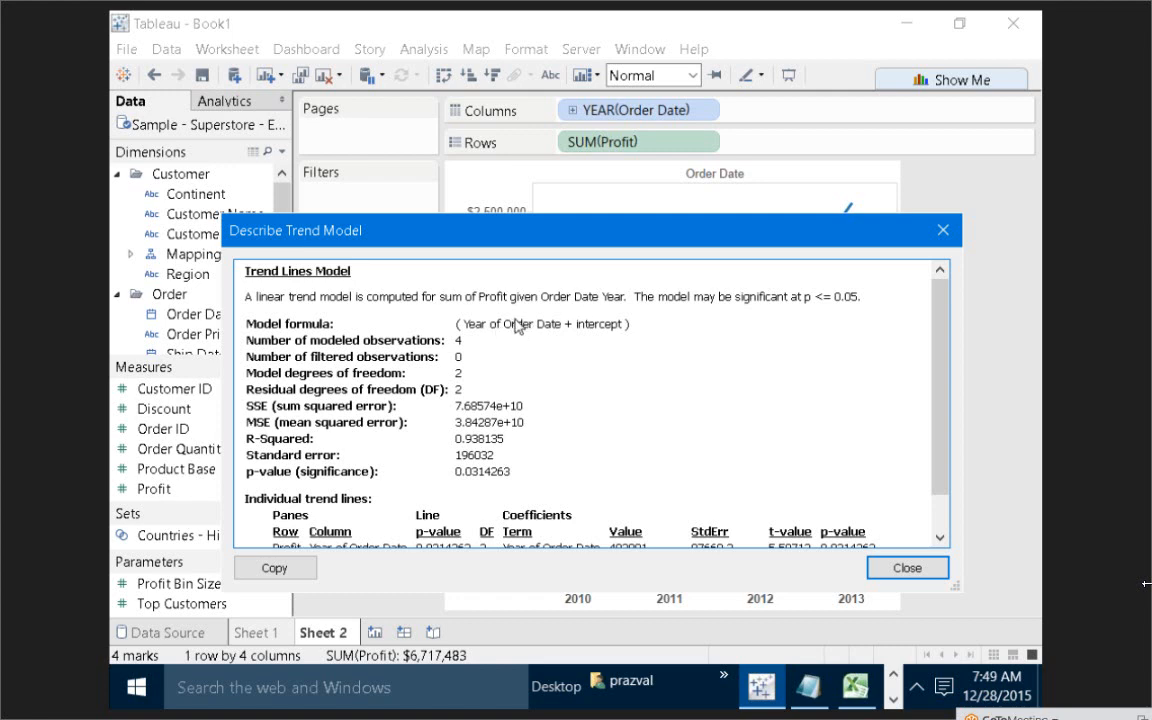
click(955, 238)
Accept using the newly detected audio hardware in GoToMeeting
mouse_move(584, 446)
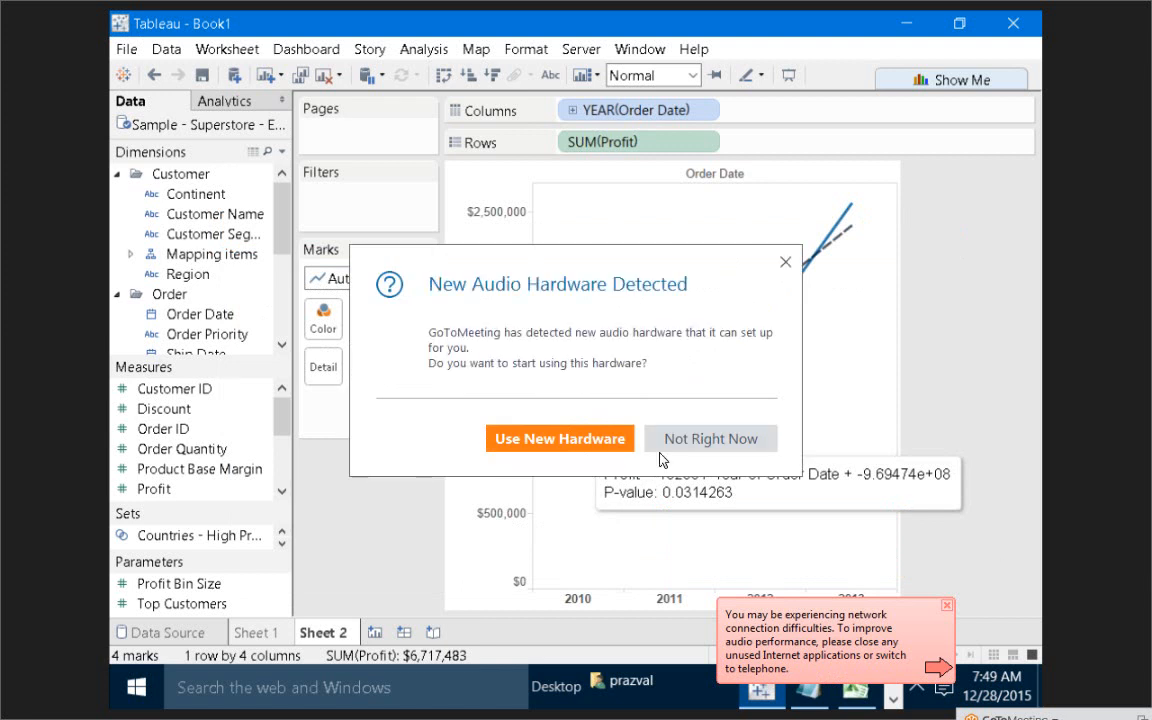
click(553, 441)
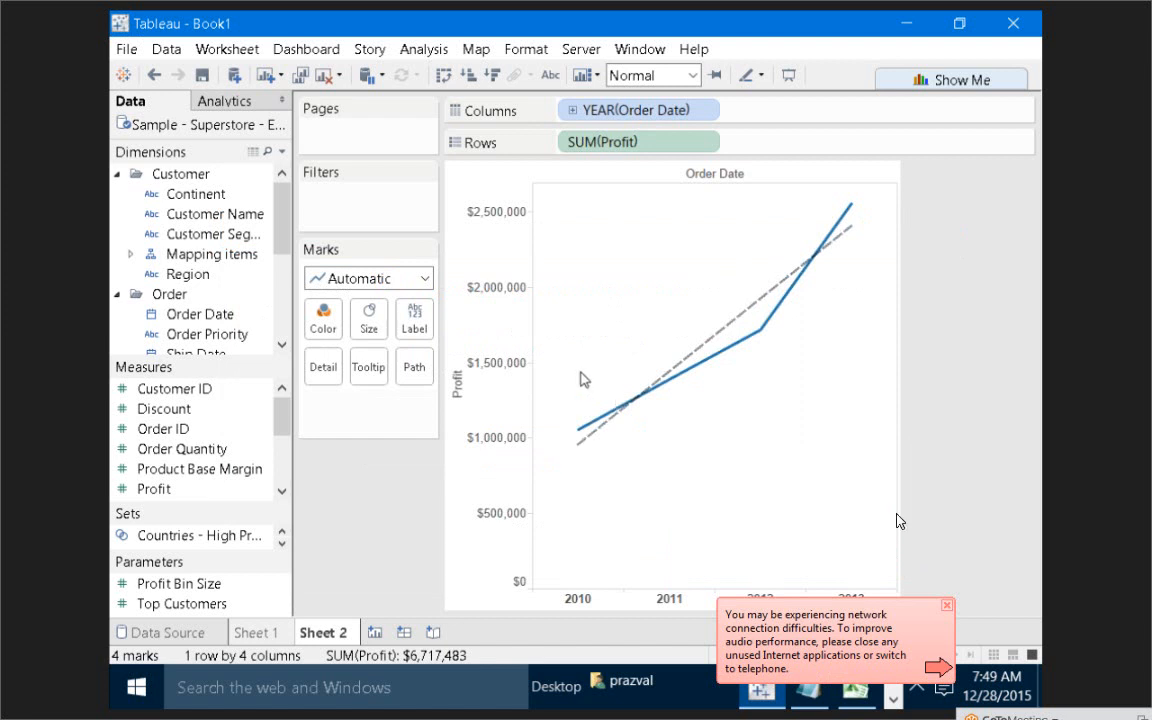
Reopen the trend model description, review the model's significance statement, and close the description
right_click(583, 379)
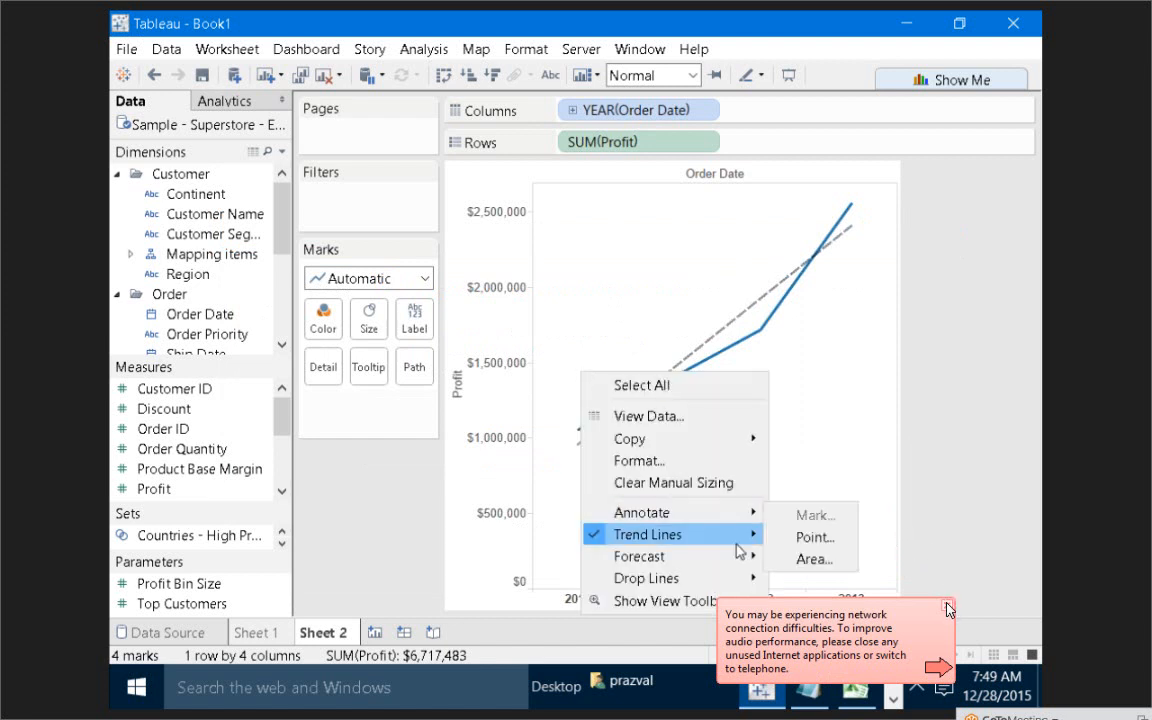
mouse_move(700, 534)
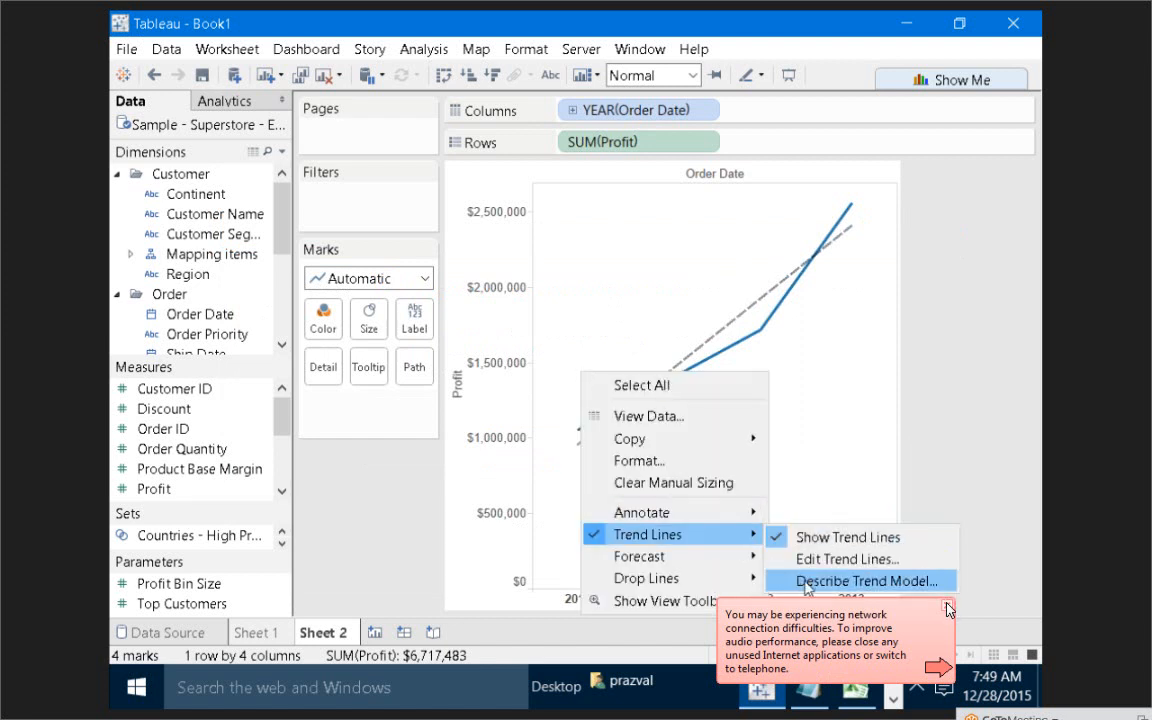
click(855, 580)
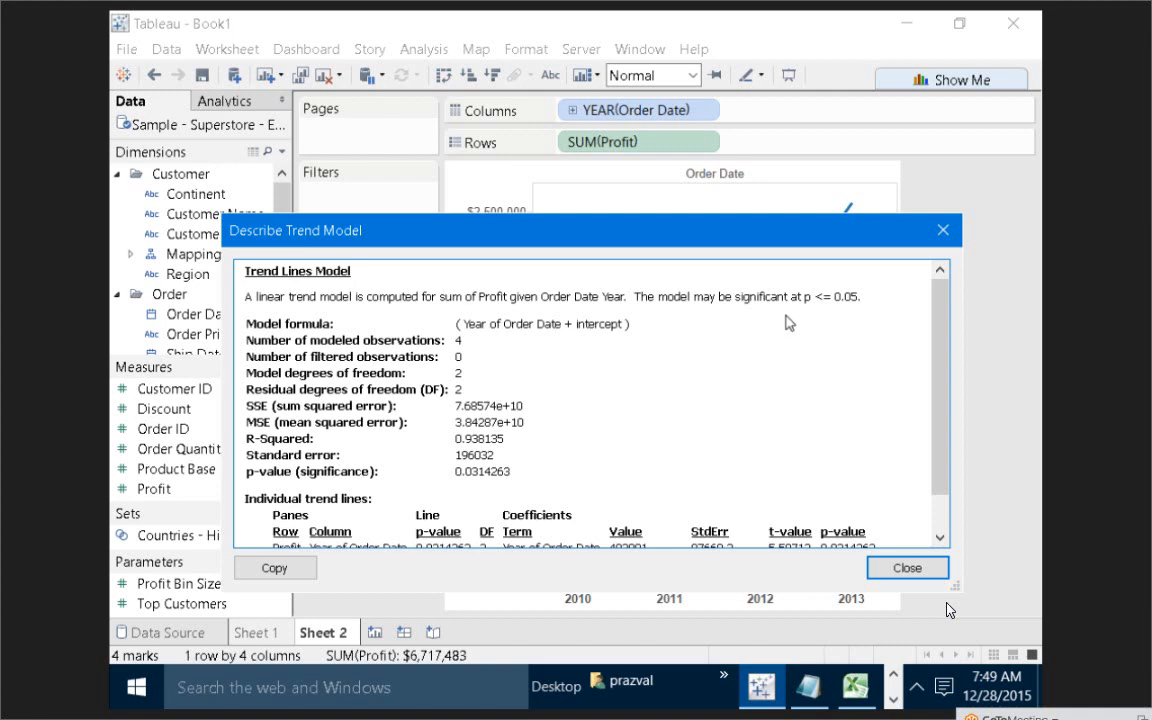
click(940, 228)
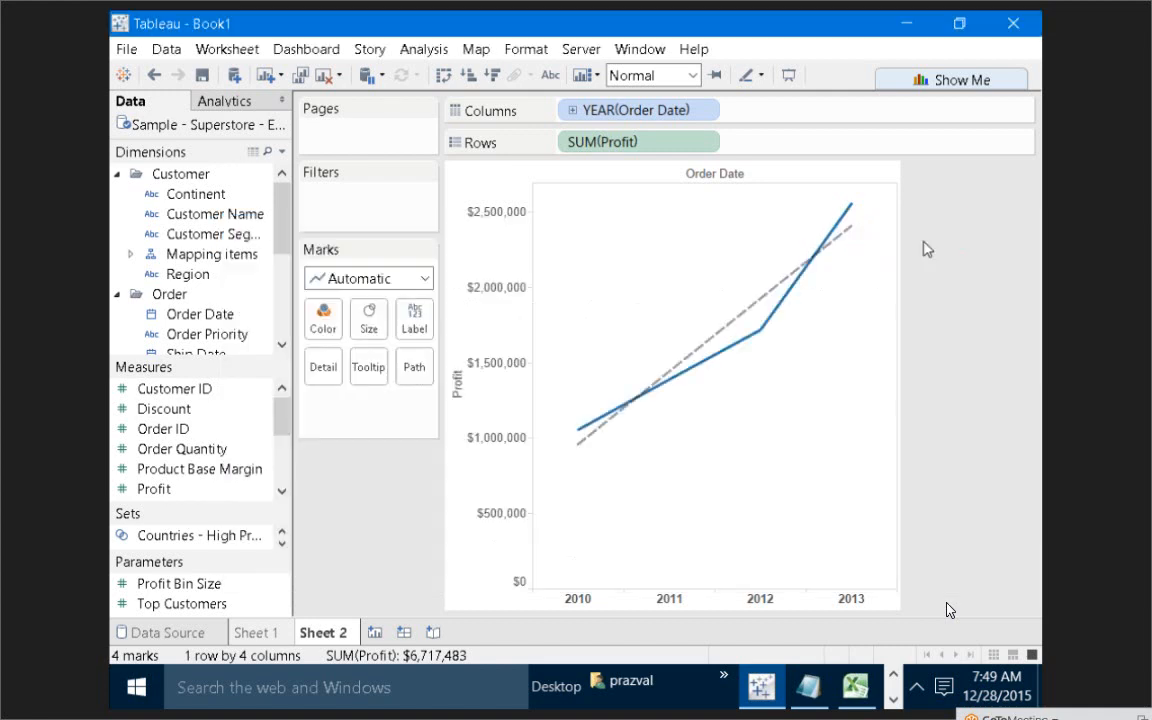
Select the year headers 2010 through 2013 one at a time to inspect each recalculated trend line, and clear the selection
click(577, 599)
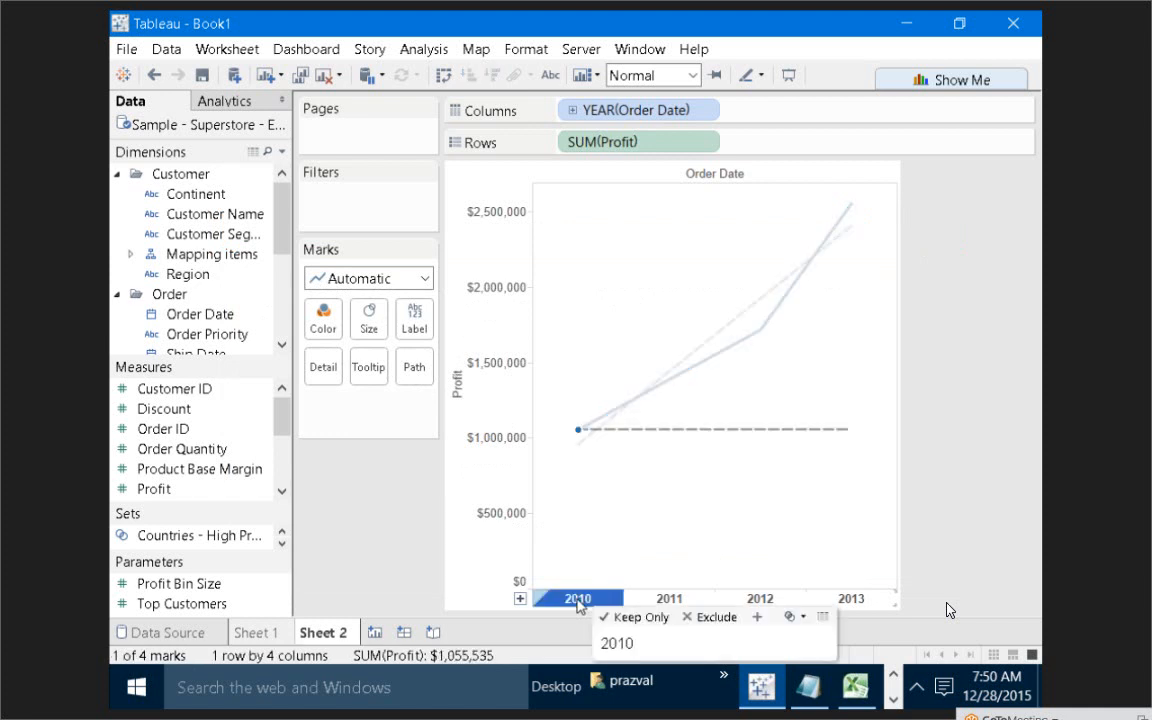
click(664, 600)
click(760, 599)
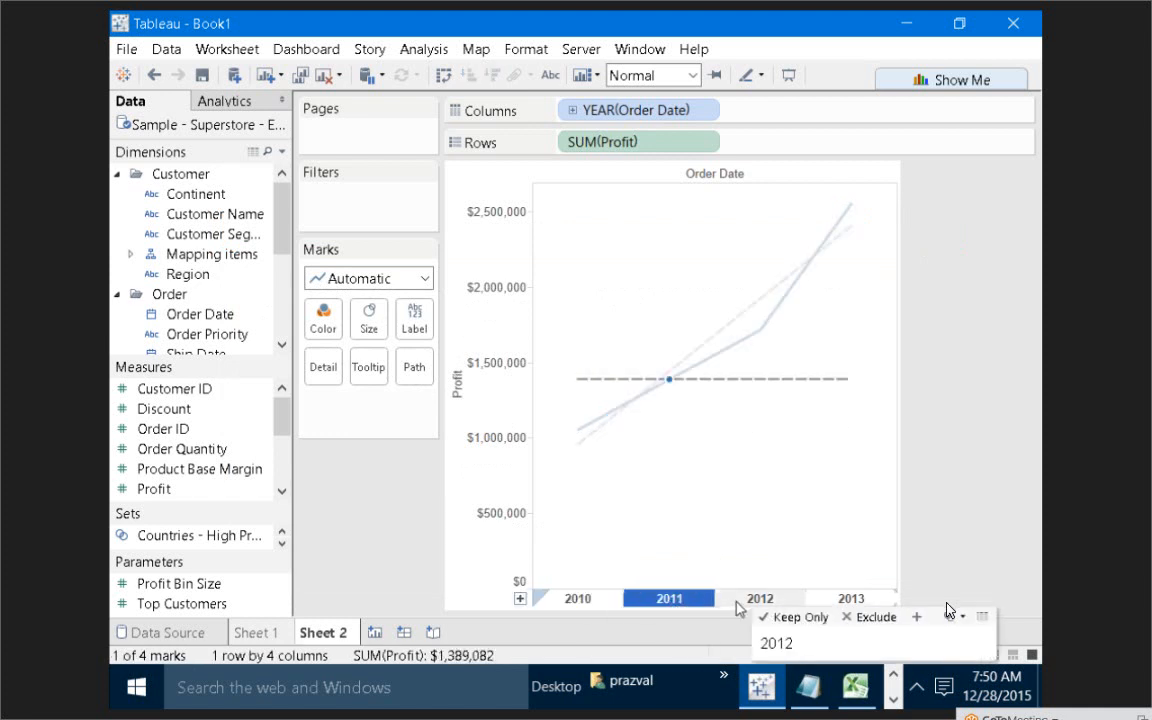
click(852, 600)
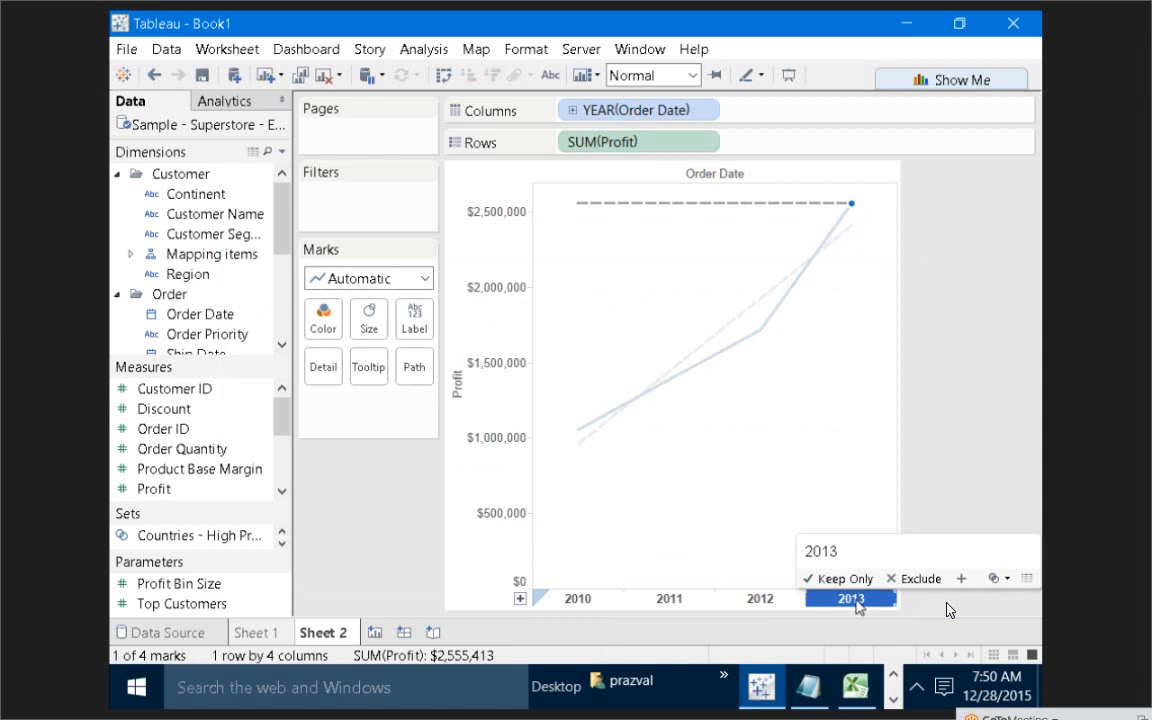
click(779, 600)
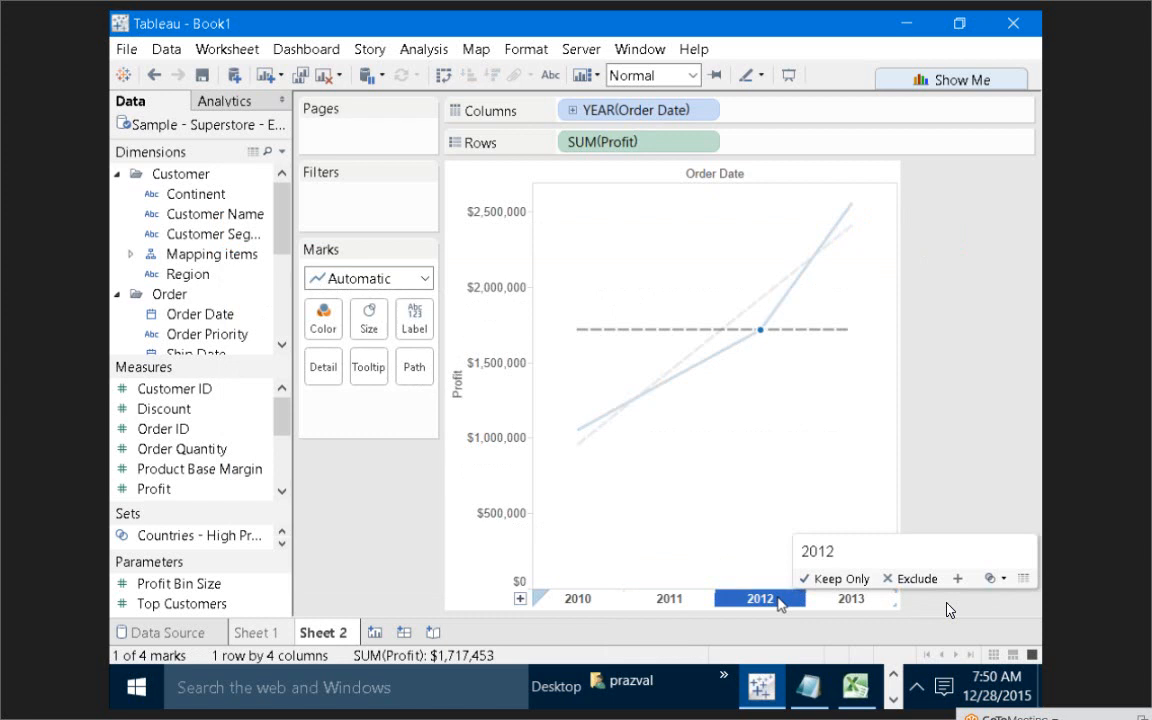
click(662, 458)
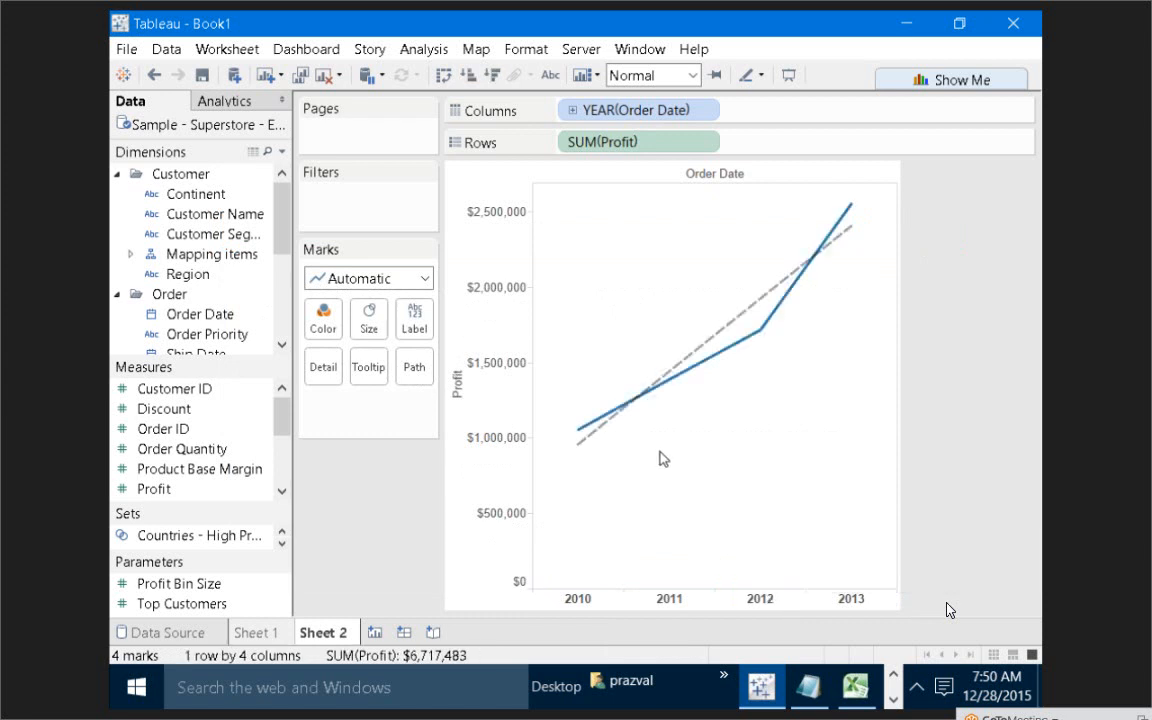
Bring up the trend model description again, examine its filtered observations, degrees of freedom and error rows, and reposition the dialog
right_click(629, 328)
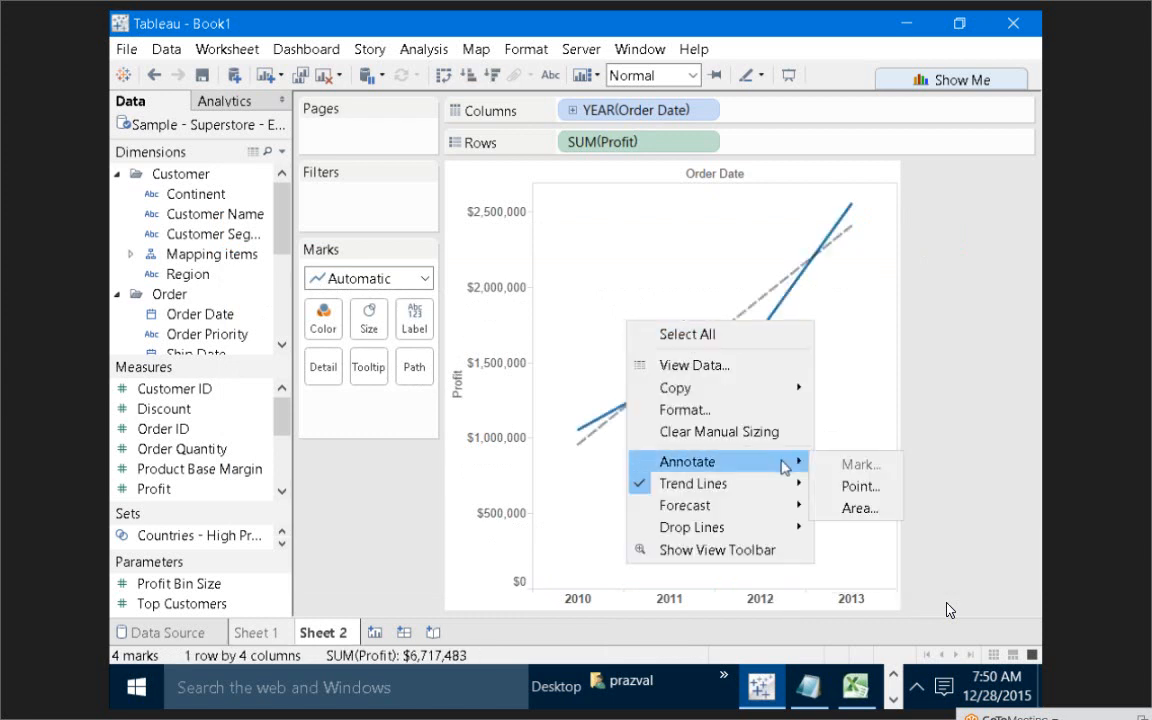
mouse_move(789, 481)
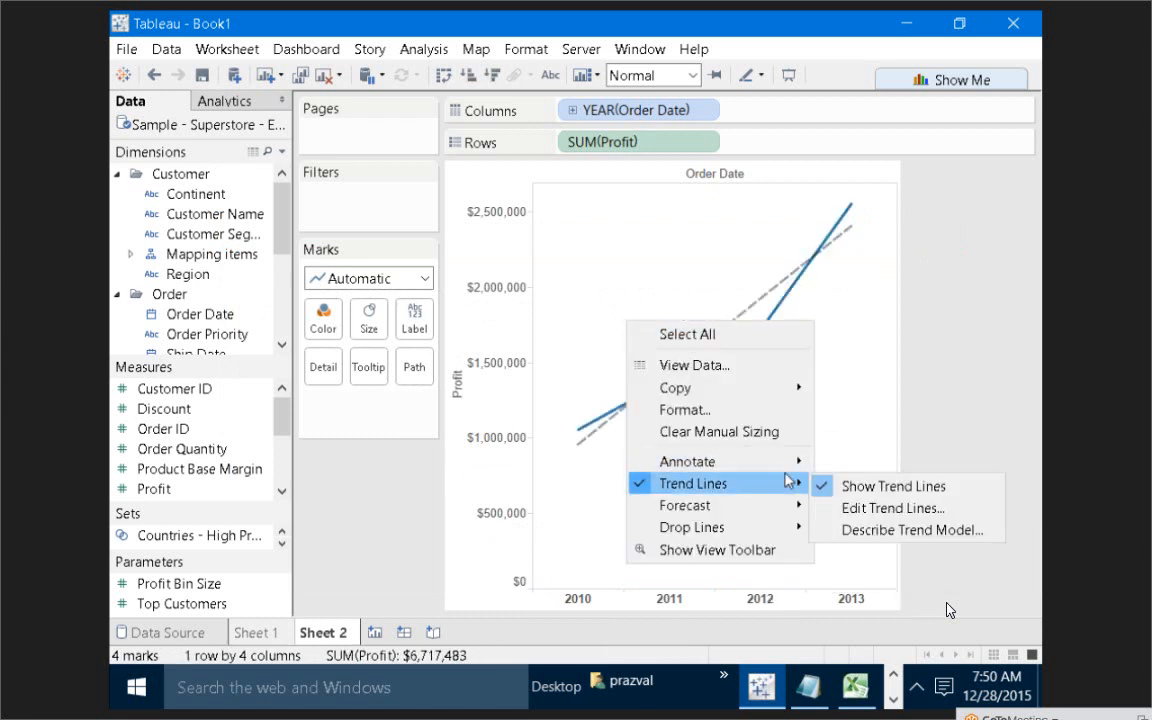
click(855, 530)
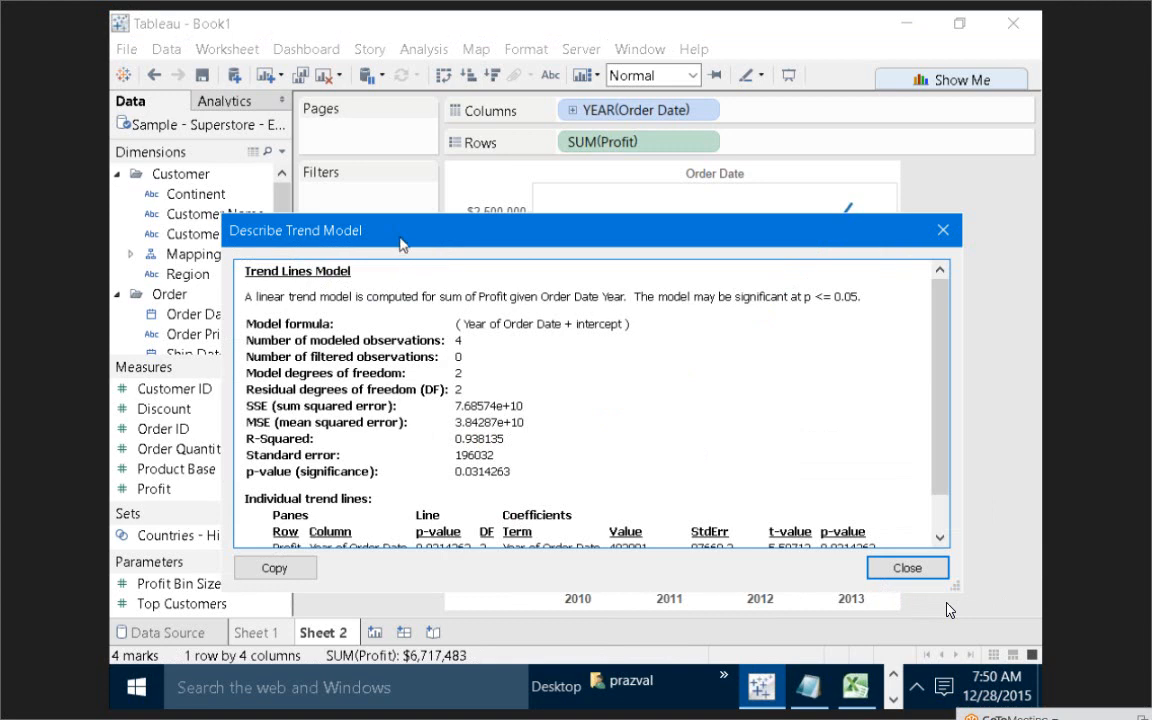
drag(419, 237, 645, 175)
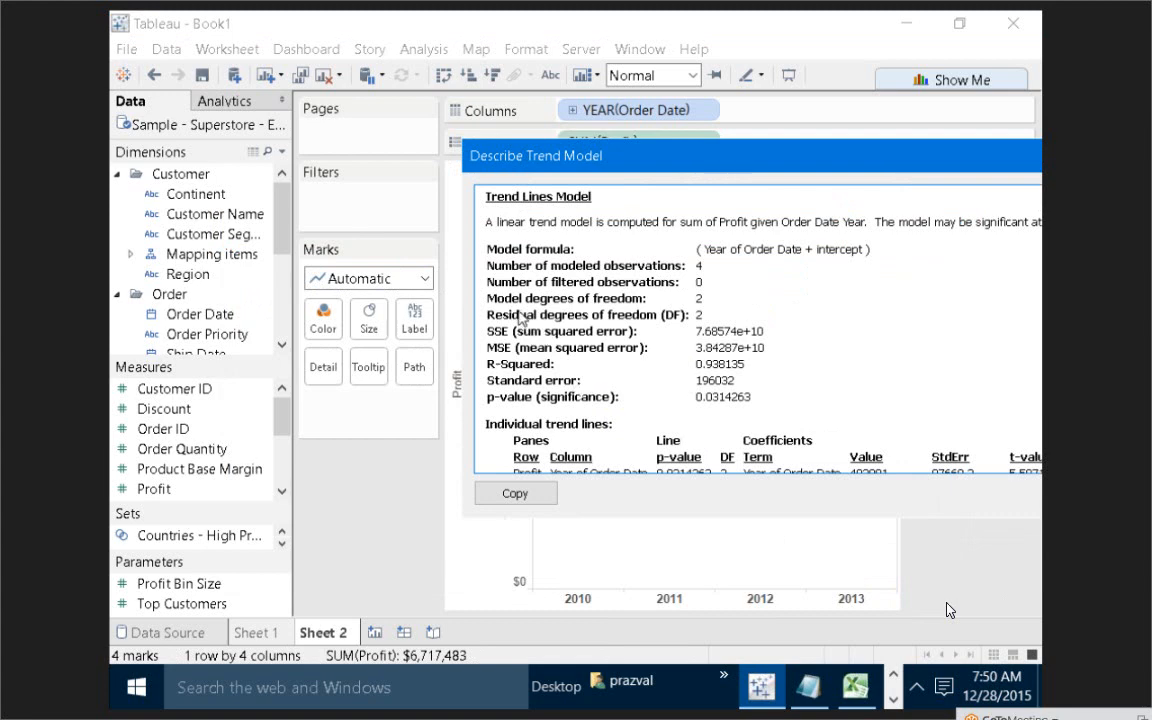
drag(622, 278, 630, 316)
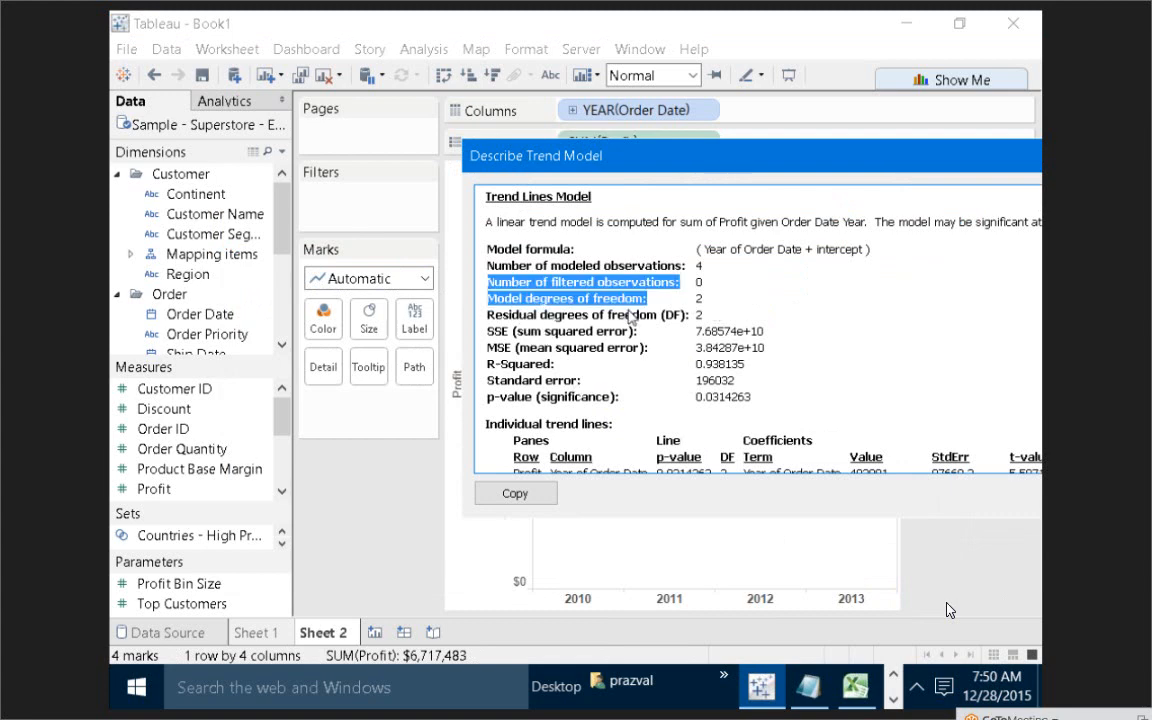
click(632, 308)
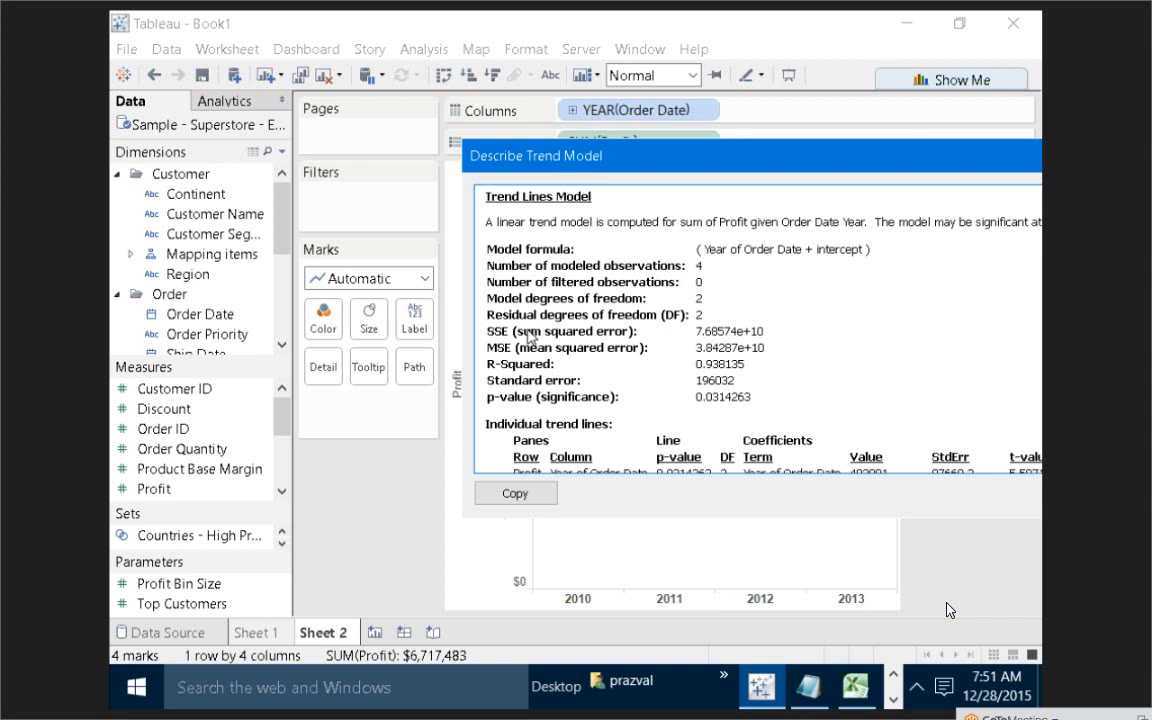
drag(623, 151, 445, 165)
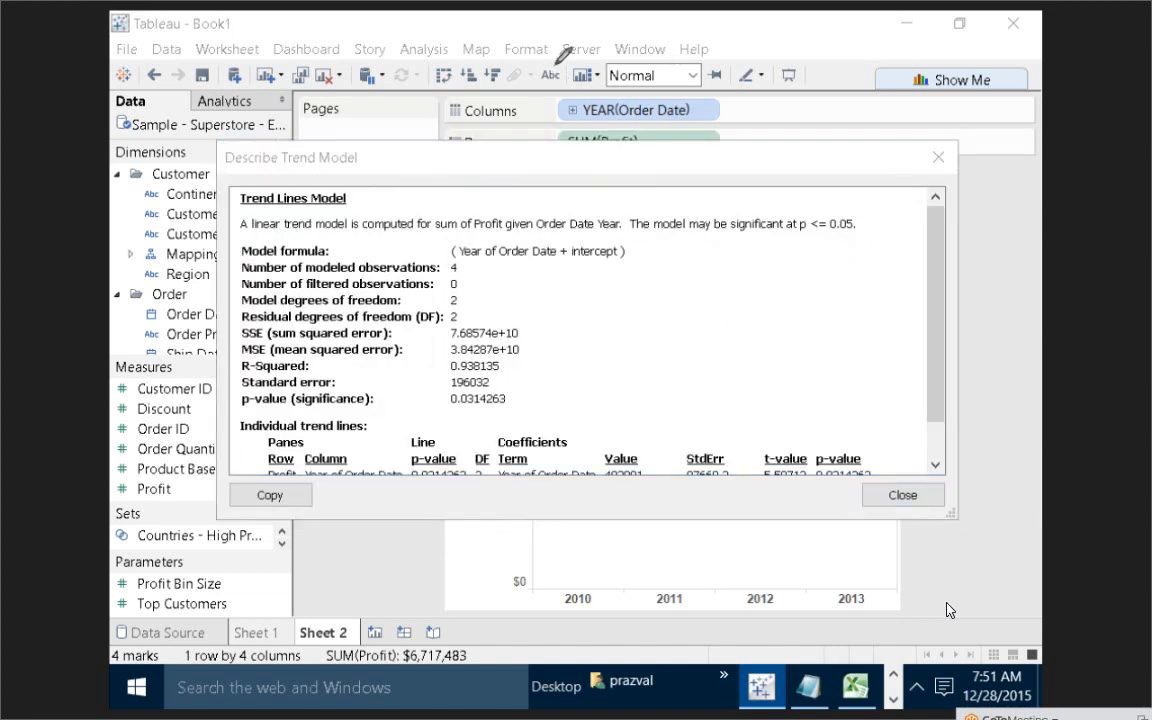
Handwrite the fraction M(F) − M(SD) over M(SD) beside the trend model statistics as a screen annotation
mouse_move(606, 282)
mouse_down()
mouse_move(604, 268)
mouse_move(590, 292)
mouse_move(599, 274)
mouse_move(655, 296)
mouse_move(644, 282)
mouse_move(663, 256)
mouse_move(665, 288)
mouse_up()
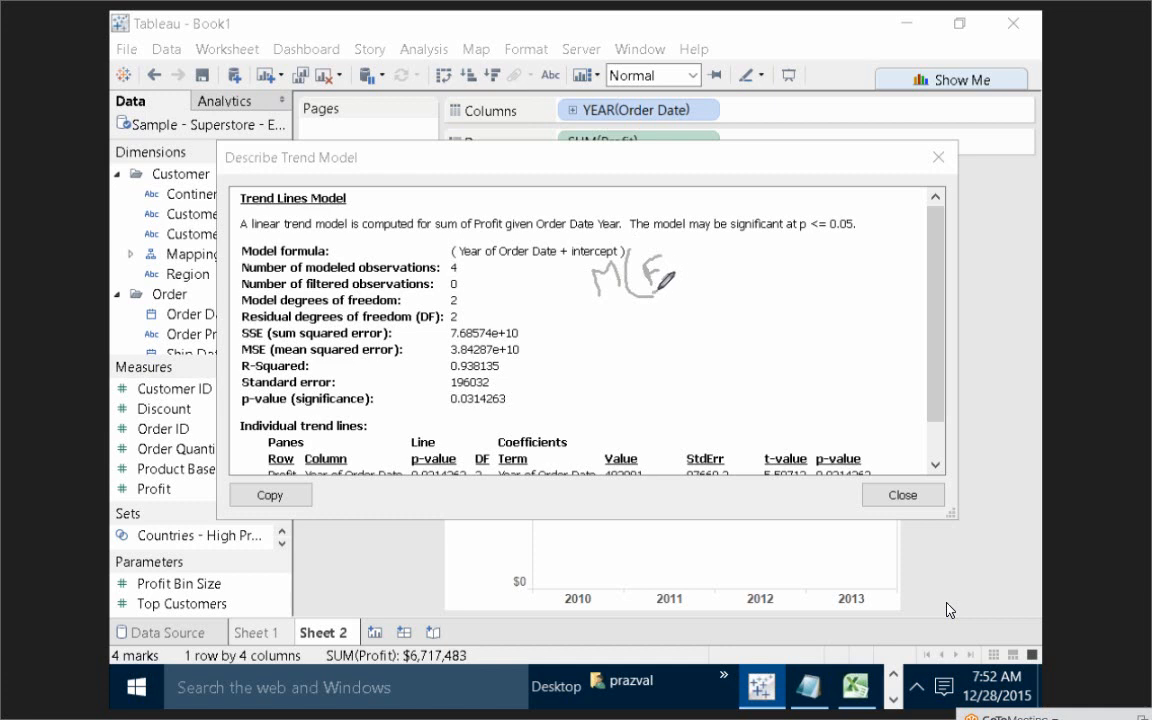
mouse_move(684, 244)
mouse_down()
mouse_move(689, 305)
mouse_move(745, 253)
mouse_move(758, 249)
mouse_move(778, 274)
mouse_move(815, 238)
mouse_move(838, 237)
mouse_move(835, 250)
mouse_up()
drag(599, 314, 849, 277)
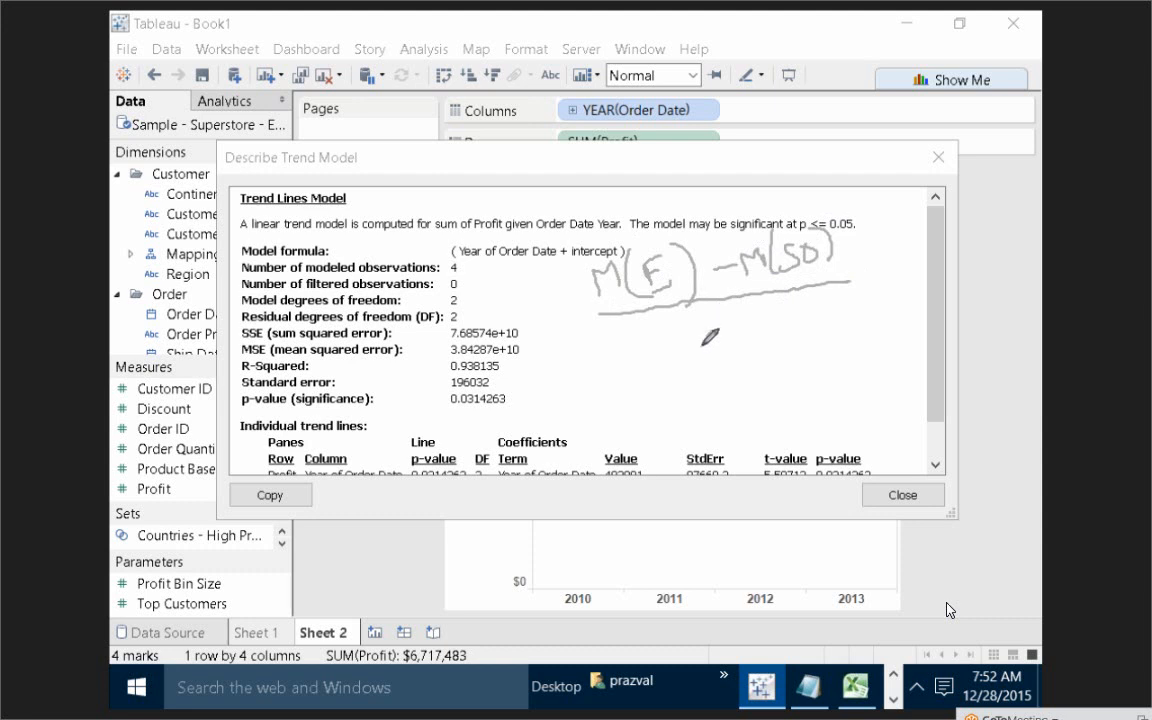
mouse_move(688, 349)
mouse_down()
mouse_move(762, 342)
mouse_move(800, 302)
mouse_move(816, 302)
mouse_move(812, 291)
mouse_move(810, 338)
mouse_up()
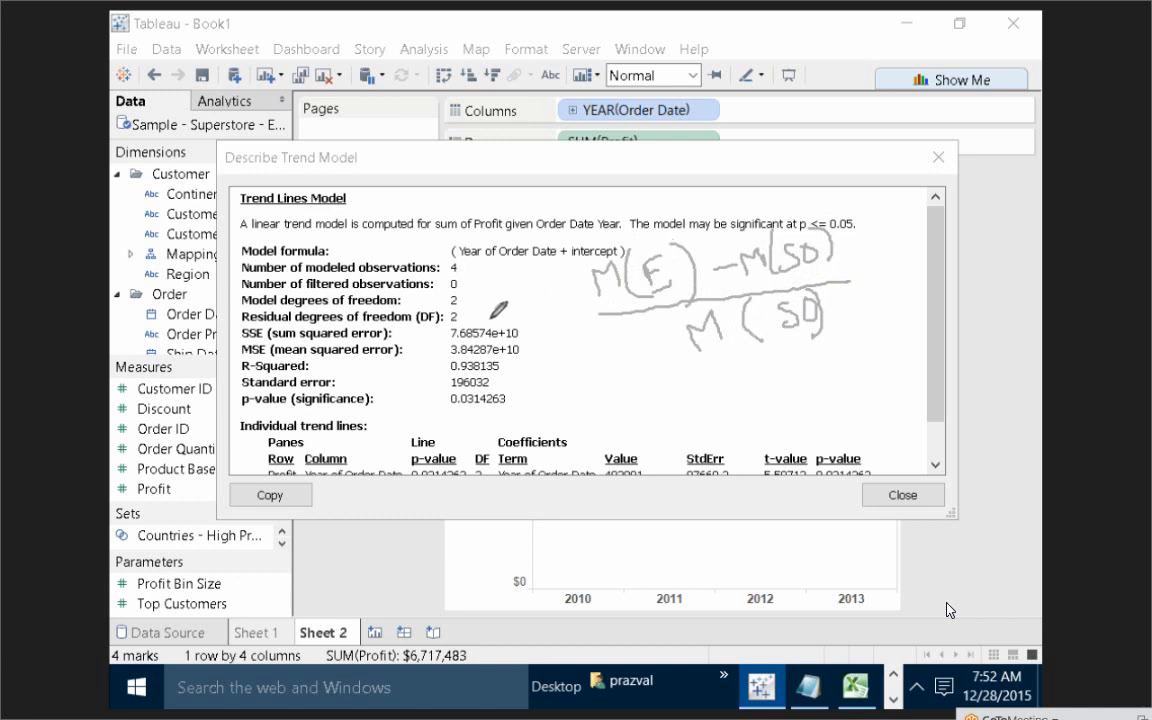
Link the SSE row to the handwritten fraction and circle the Model formula label, and erase all the annotations
mouse_move(410, 331)
mouse_down()
mouse_move(480, 312)
mouse_move(540, 262)
mouse_up()
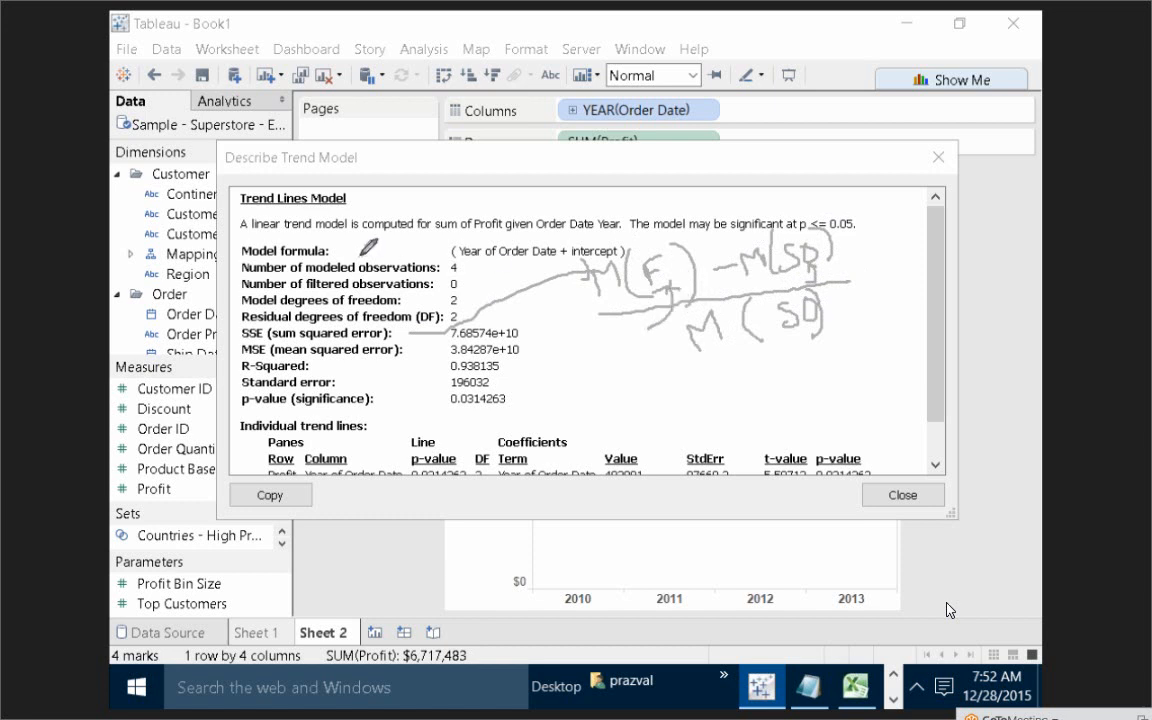
mouse_move(360, 256)
mouse_down()
mouse_move(307, 261)
mouse_move(250, 242)
mouse_move(300, 262)
mouse_move(362, 250)
mouse_up()
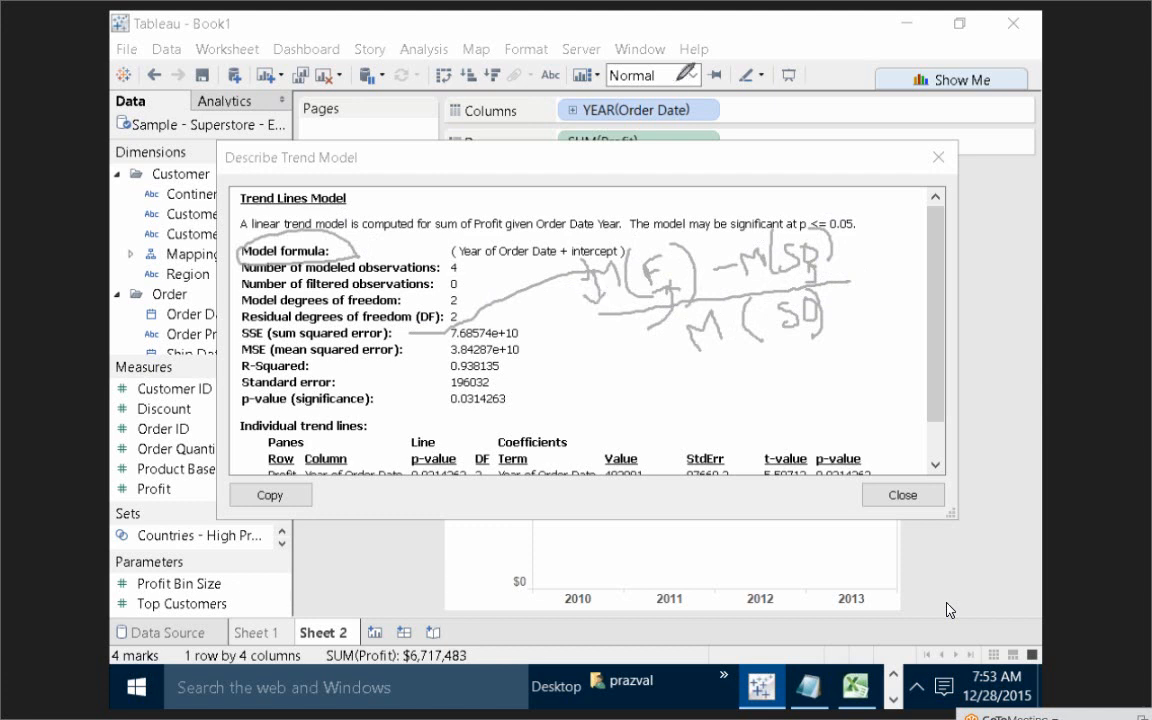
click(607, 60)
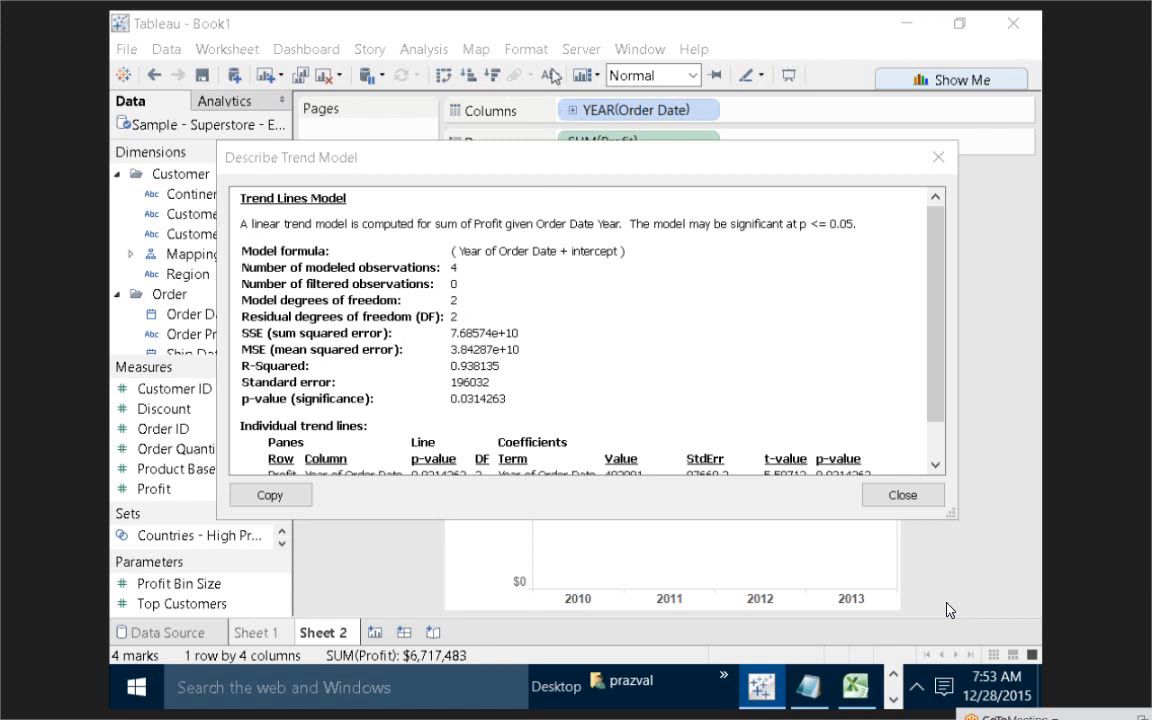
Handwrite 7.68/2 beside the trend model statistics and mark the mean squared error value with the pen
mouse_move(657, 300)
mouse_down()
mouse_move(683, 325)
mouse_move(741, 312)
mouse_move(742, 297)
mouse_move(765, 287)
mouse_move(750, 340)
mouse_up()
click(686, 322)
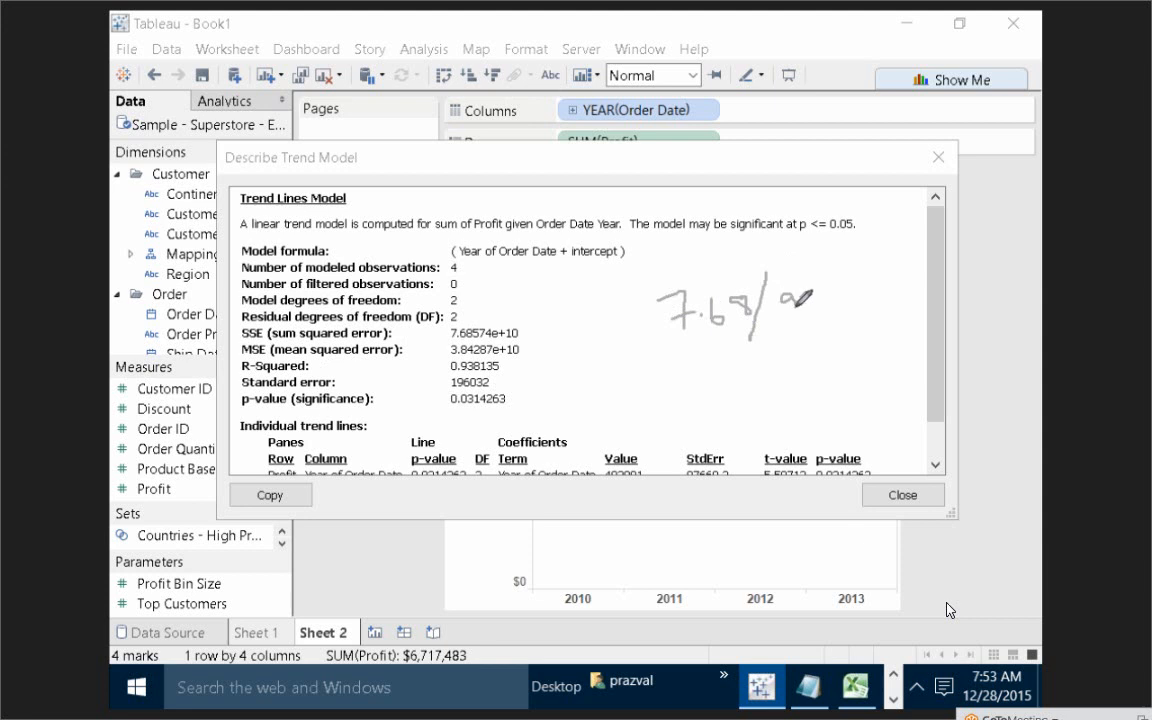
drag(786, 298, 810, 323)
drag(447, 348, 480, 358)
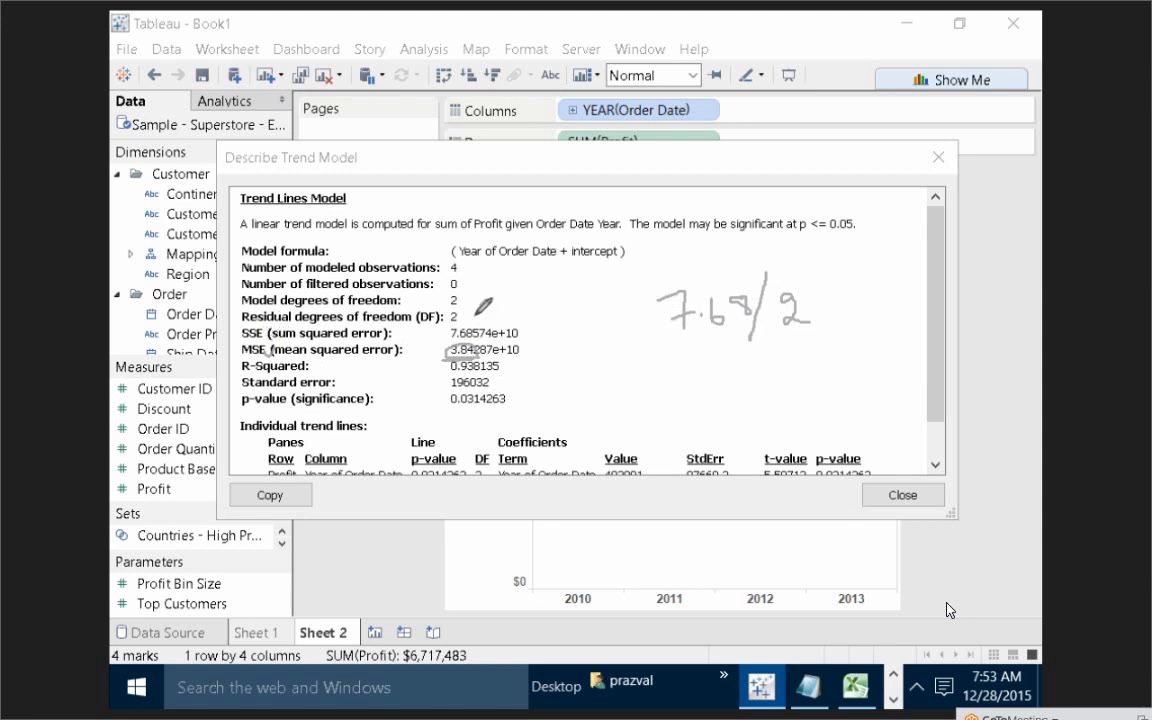
Erase the earlier pen annotations and handwrite an underlined √MSE beside the trend model statistics
click(676, 62)
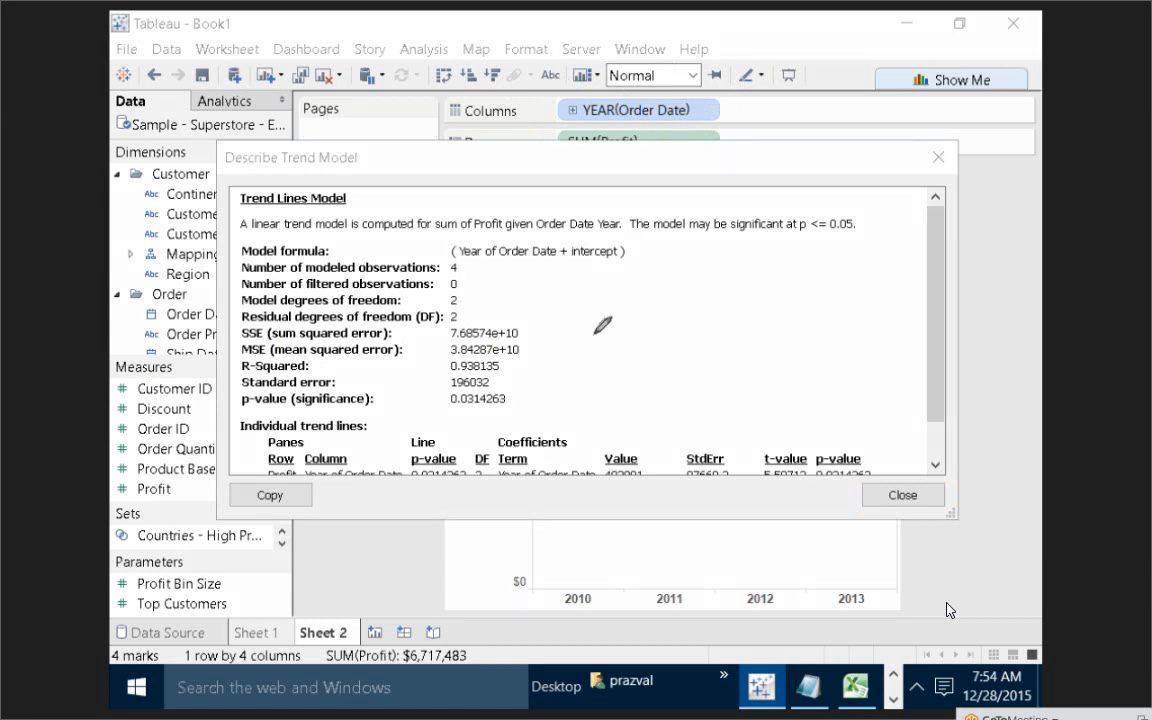
mouse_move(598, 330)
mouse_down()
mouse_move(648, 311)
mouse_move(632, 330)
mouse_move(664, 326)
mouse_move(678, 301)
mouse_move(672, 327)
mouse_up()
drag(671, 310, 682, 324)
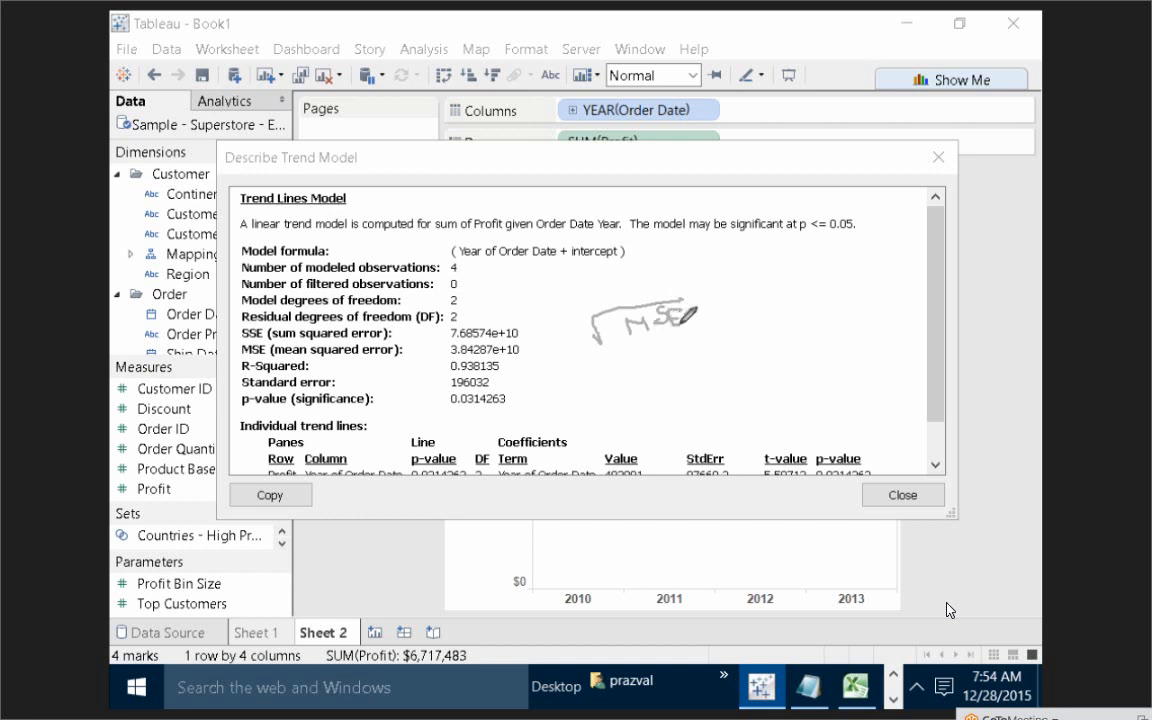
drag(577, 358, 743, 317)
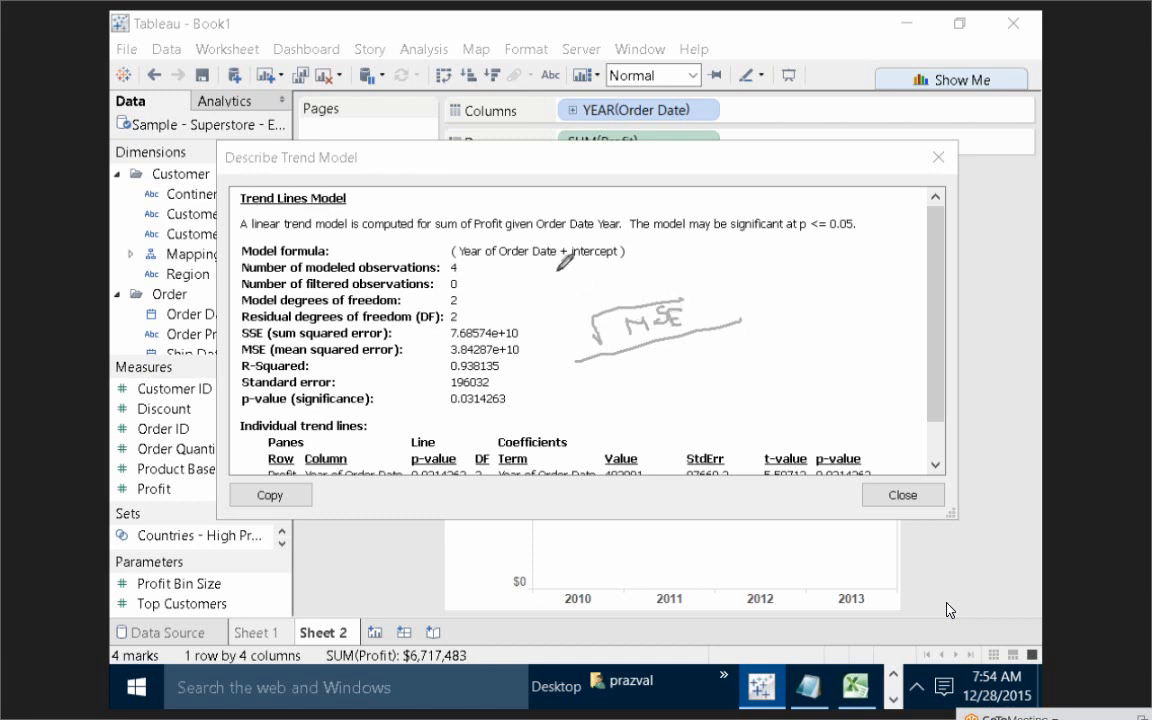
Draw a vertical stroke beside the statistics, outline and tick the p-value row, underline the significance statement and box its p <= 0.05 threshold
drag(556, 266, 553, 334)
mouse_move(348, 409)
mouse_down()
mouse_move(245, 409)
mouse_move(520, 396)
mouse_move(255, 378)
mouse_move(239, 393)
mouse_move(239, 407)
mouse_move(254, 410)
mouse_up()
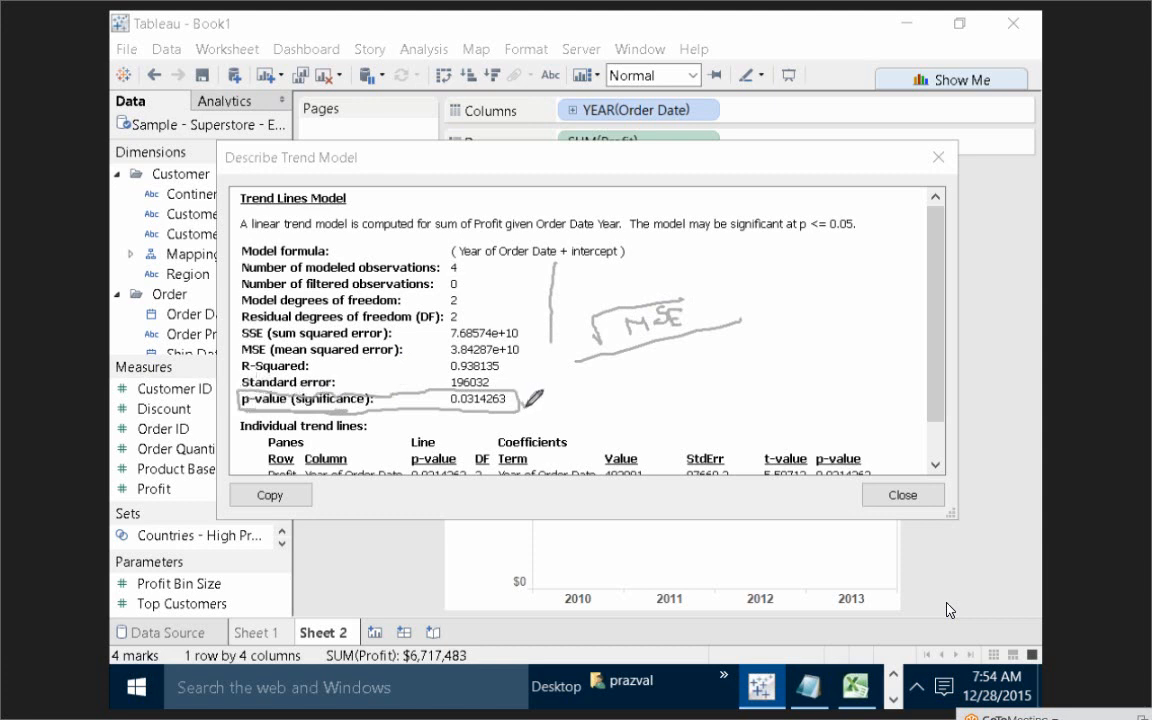
drag(516, 397, 553, 379)
mouse_move(630, 238)
mouse_down()
mouse_move(877, 237)
mouse_move(870, 205)
mouse_move(797, 205)
mouse_up()
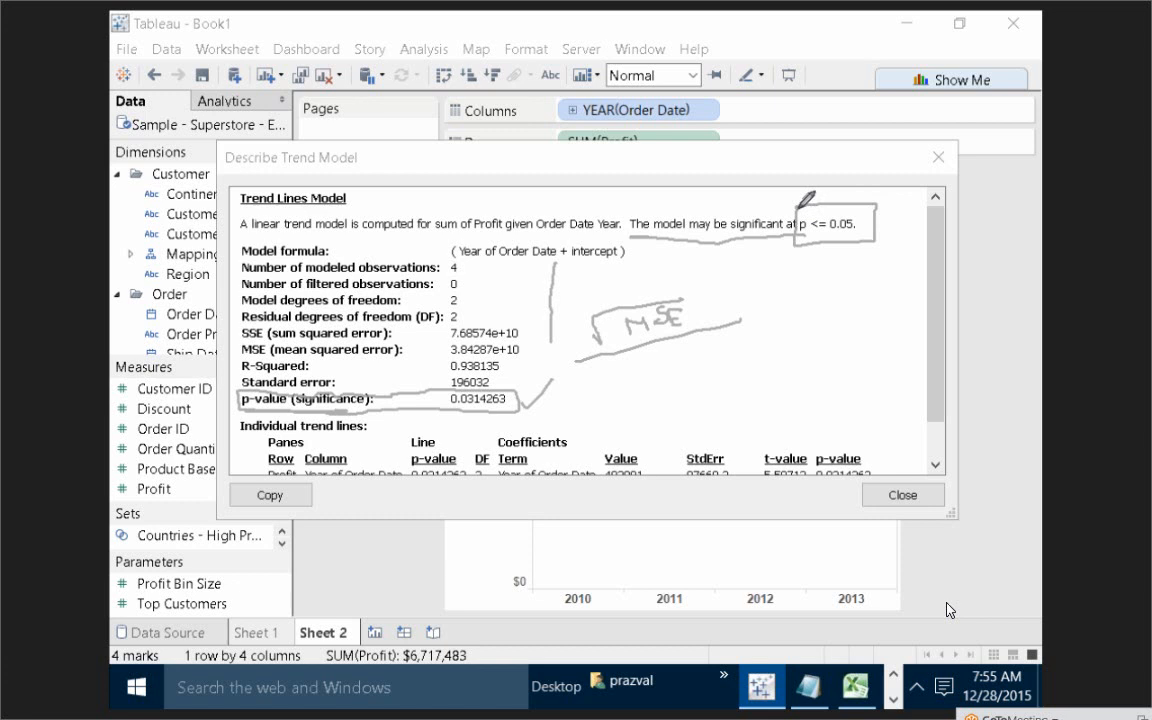
Erase all pen annotations, examine the individual trend lines table and close the trend model description
click(679, 60)
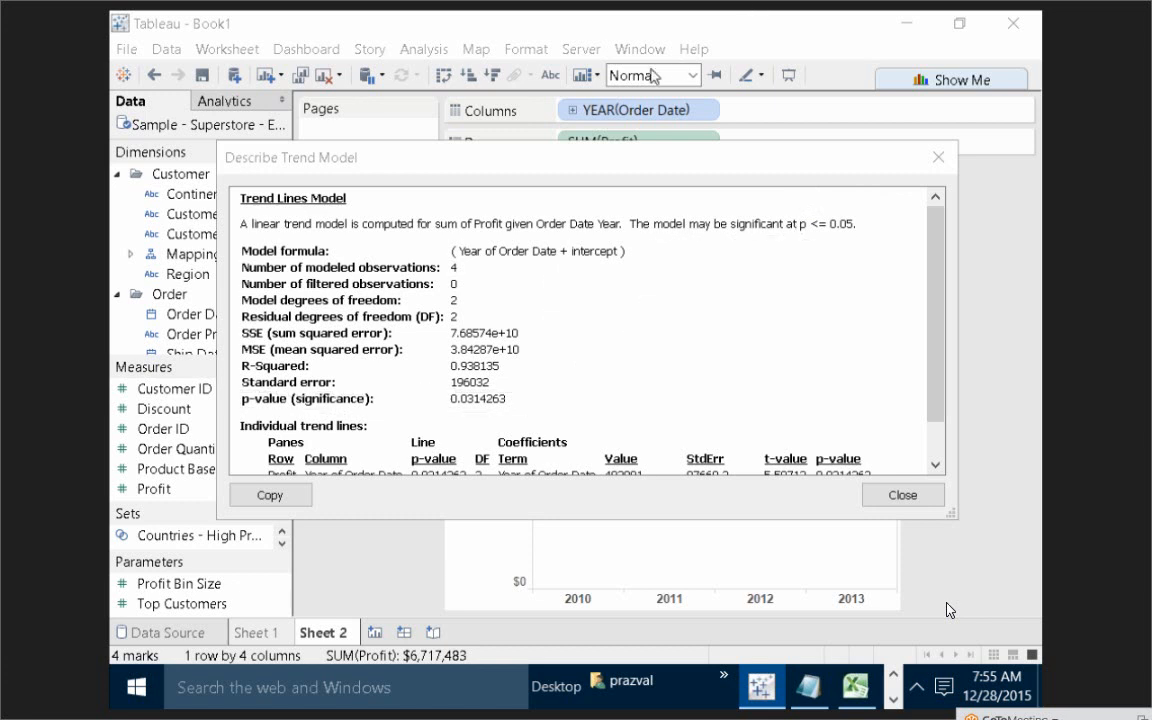
click(930, 343)
scroll(930, 343, down, 1)
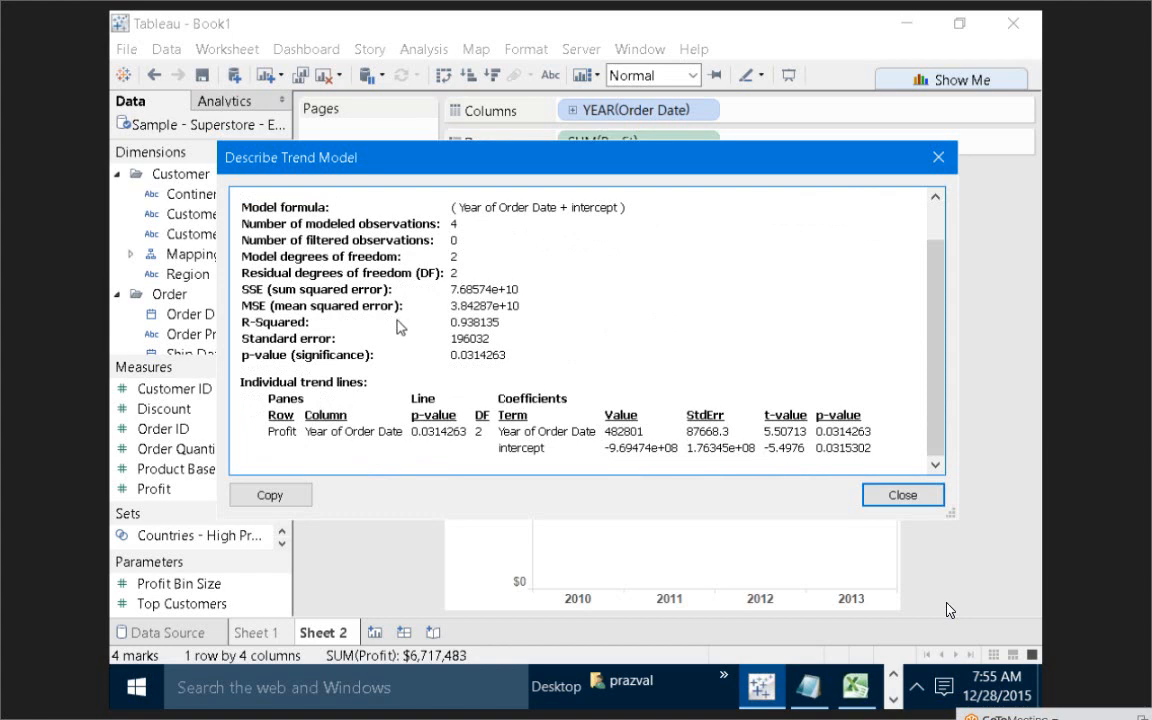
click(937, 158)
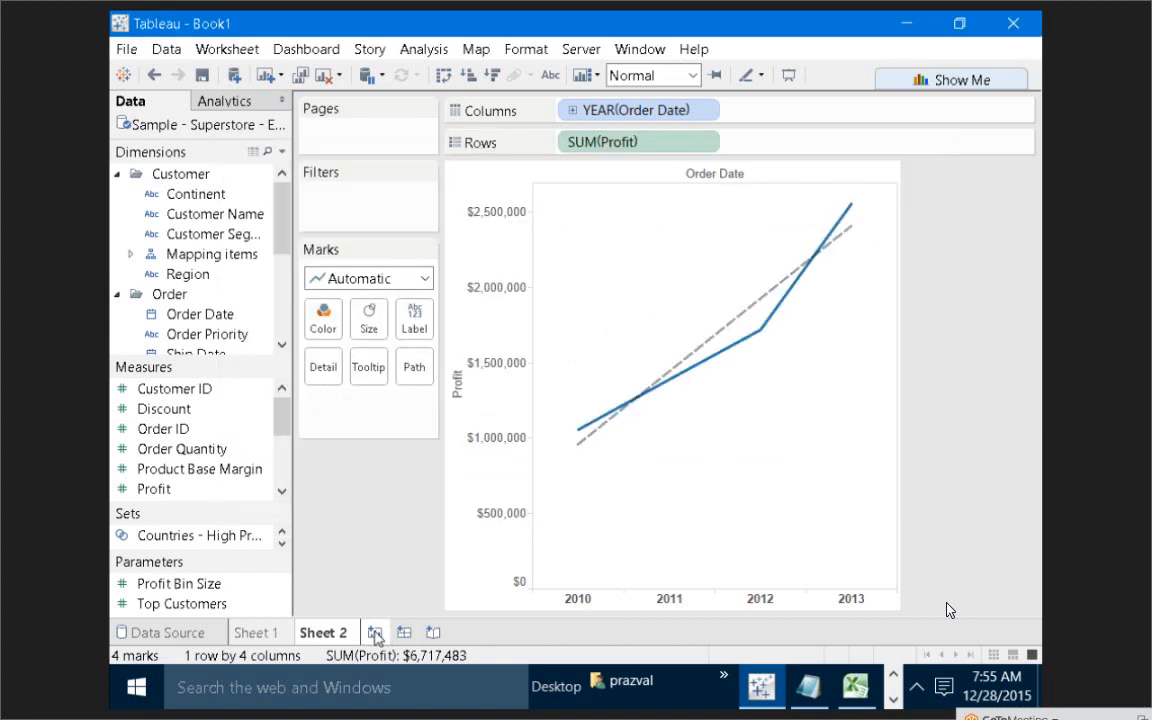
Create a new worksheet plotting Profit by year of Order Date, split into a separate row per Ship Mode
click(374, 632)
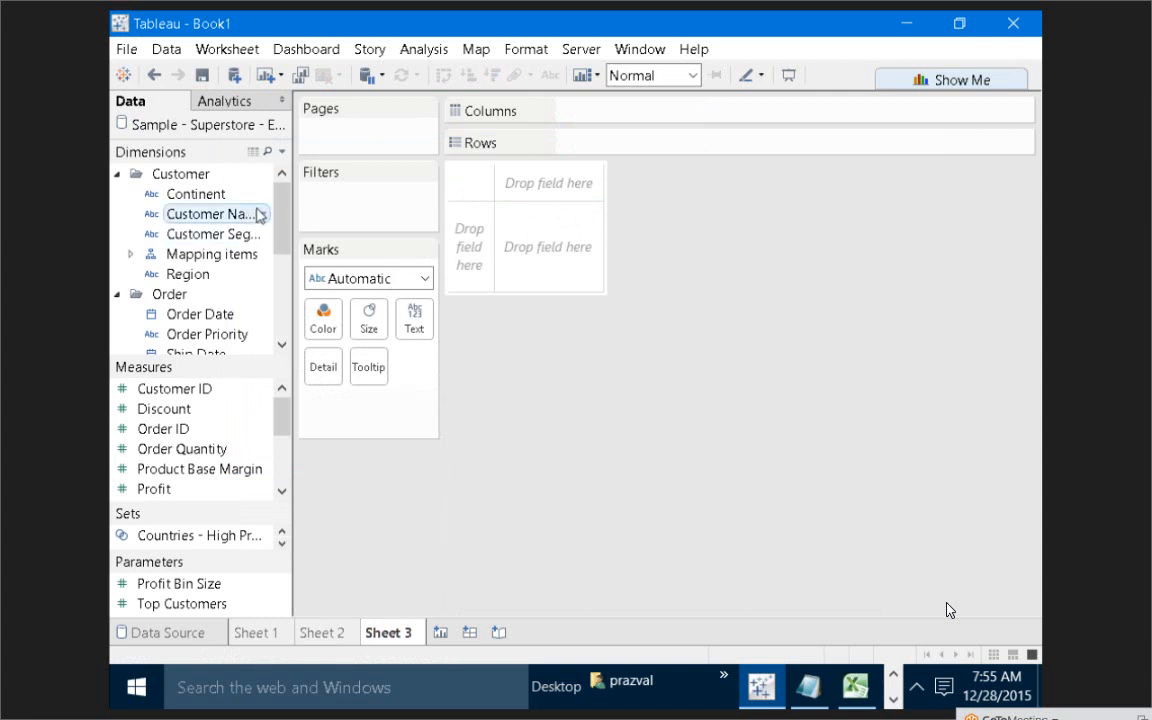
scroll(278, 226, down, 1)
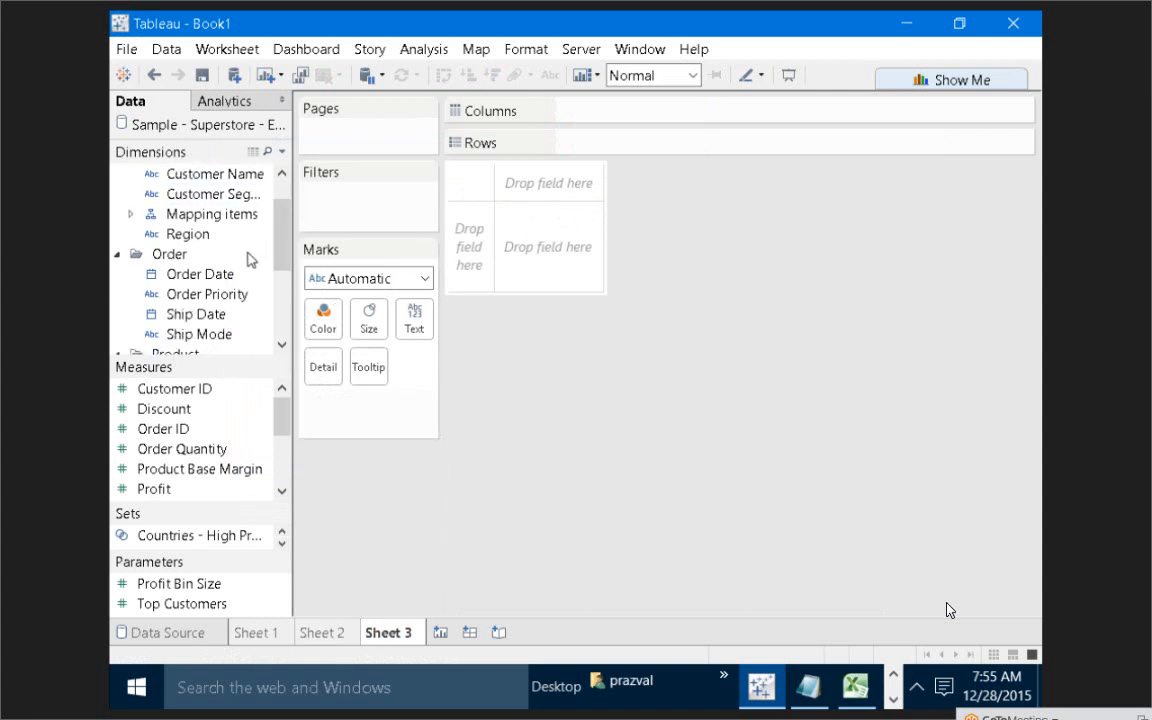
click(225, 276)
drag(225, 276, 680, 110)
drag(155, 489, 643, 142)
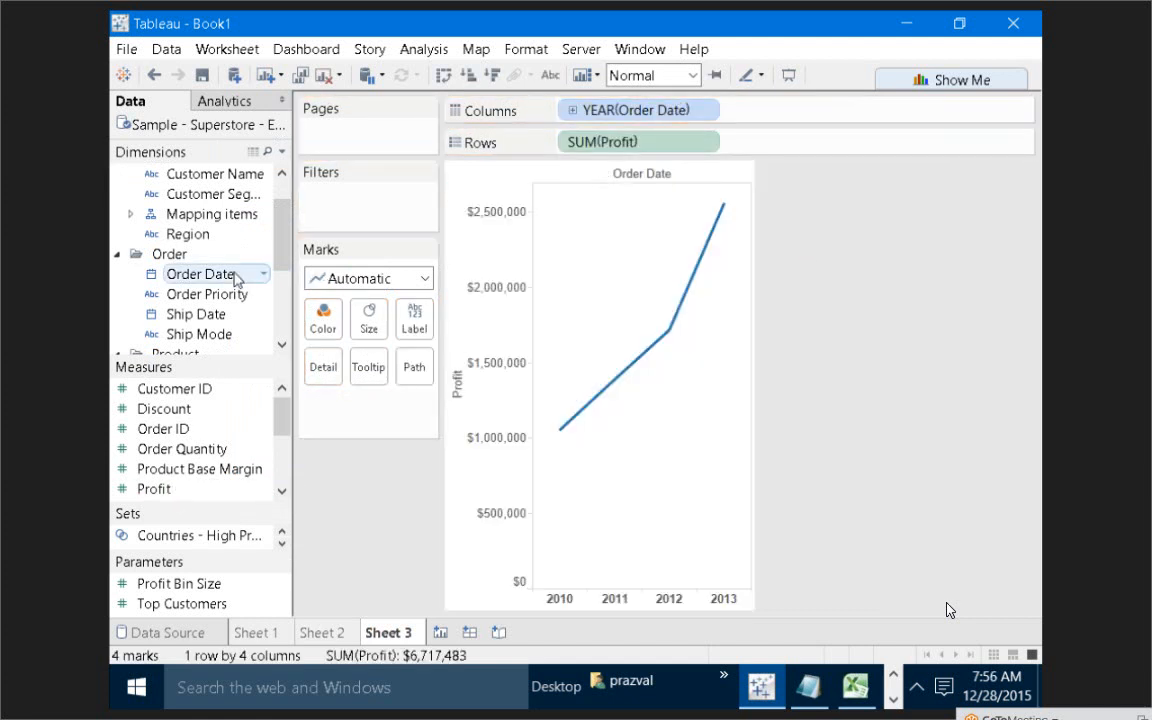
mouse_move(213, 337)
mouse_down()
mouse_move(707, 244)
mouse_move(828, 141)
mouse_move(842, 142)
mouse_up()
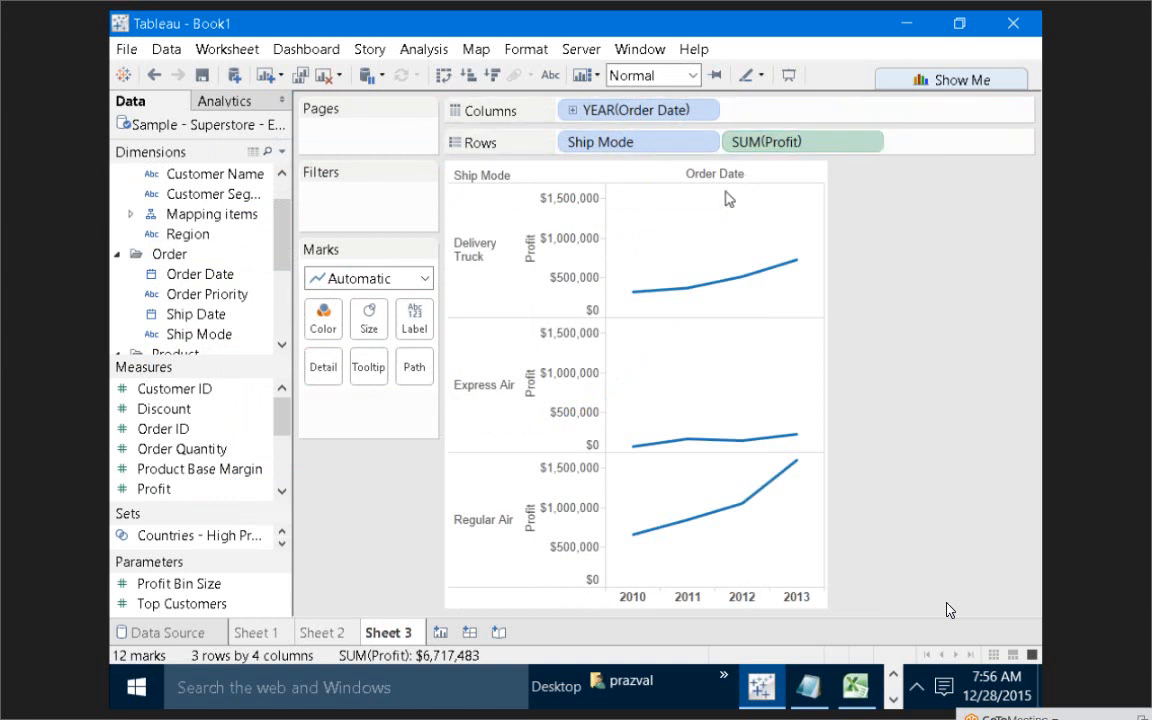
Show trend lines on the Ship Mode profit charts
right_click(686, 219)
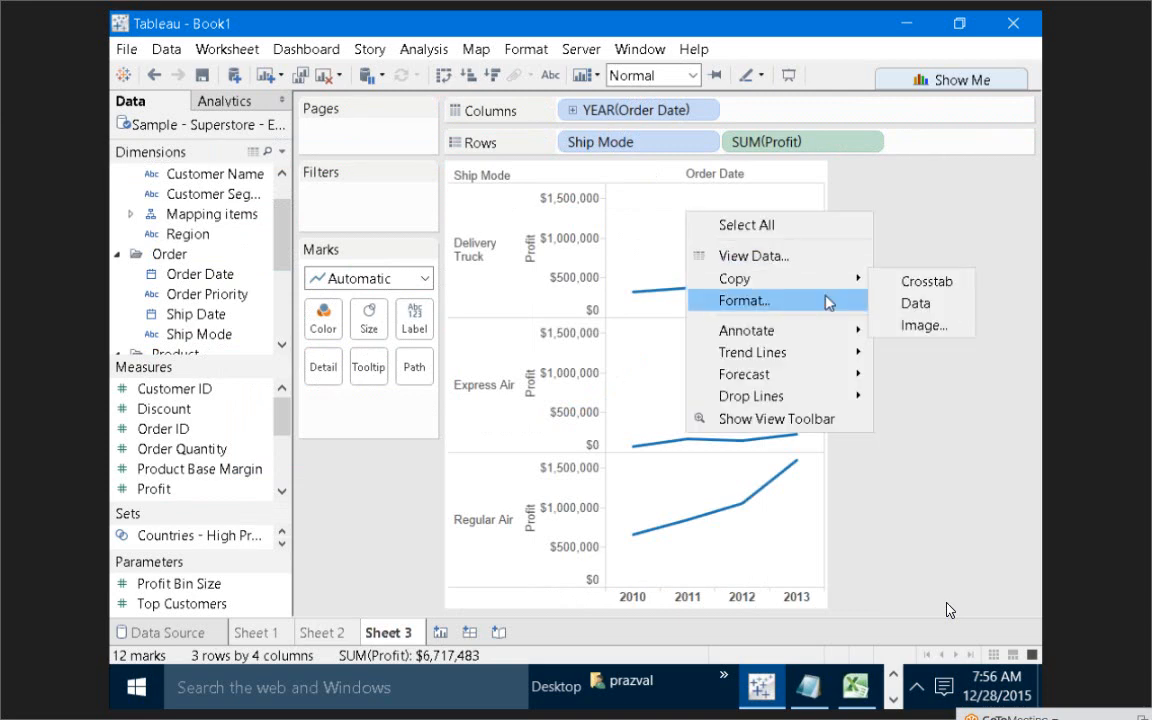
mouse_move(788, 358)
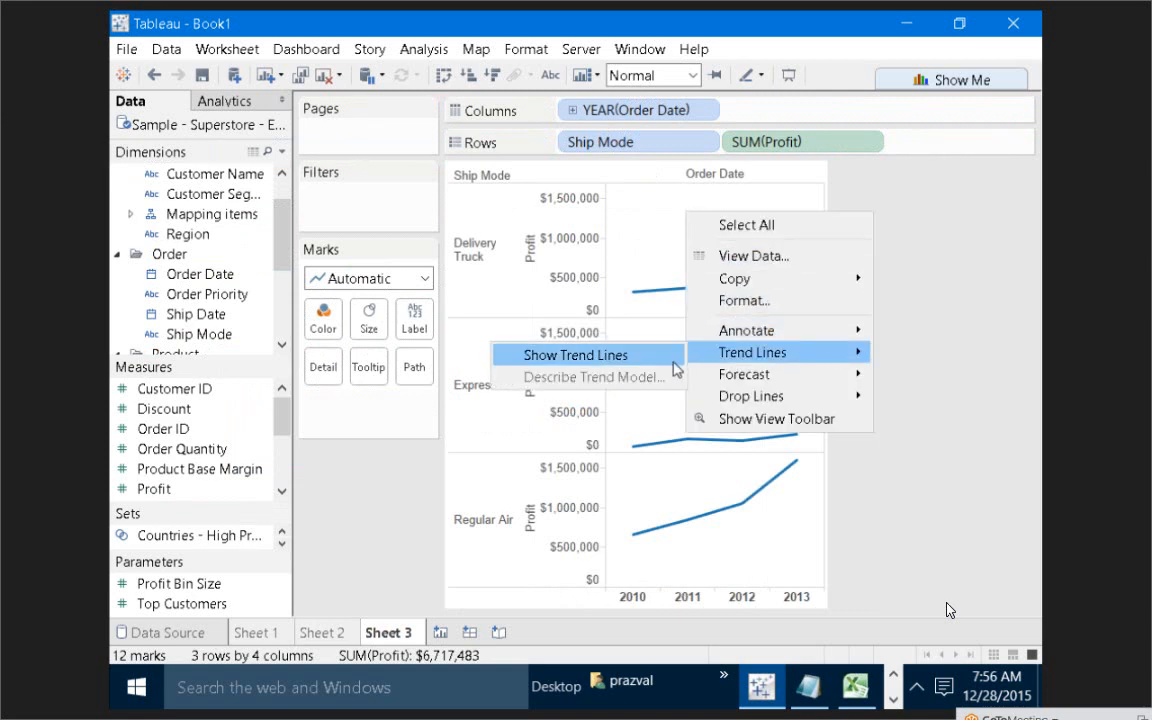
click(575, 355)
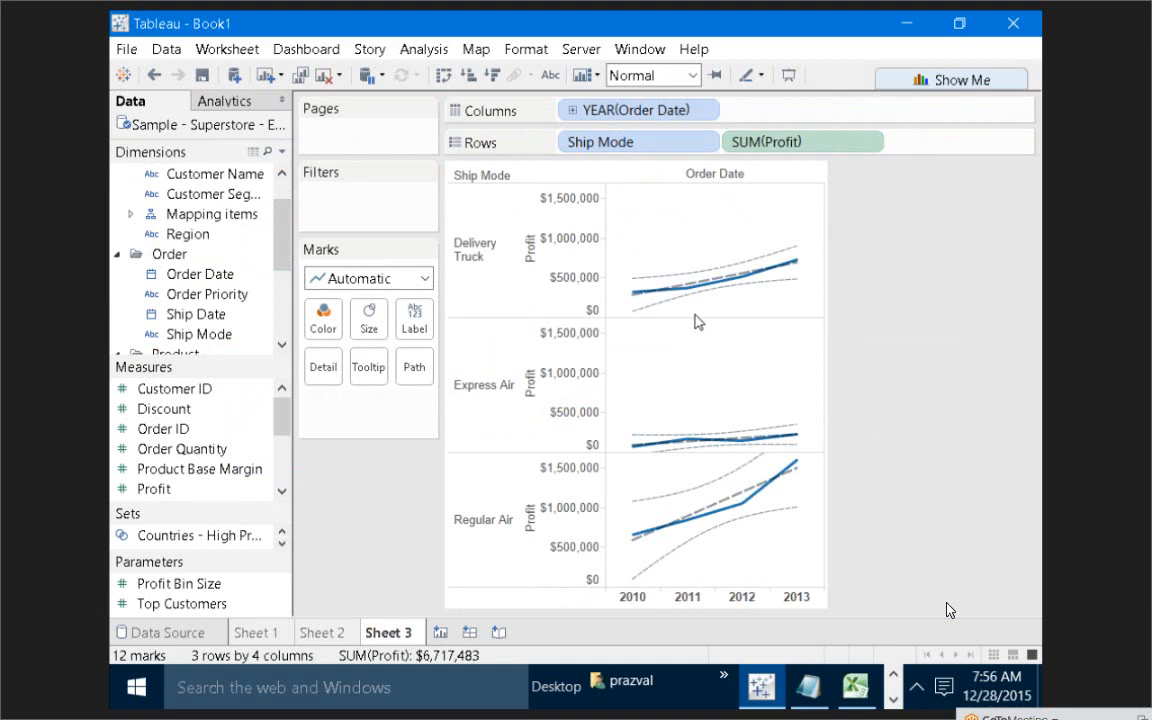
Compare the trend lines per ship mode with the overall profit trend on Sheet 2, and return to Sheet 3
mouse_move(725, 303)
mouse_move(679, 484)
click(343, 633)
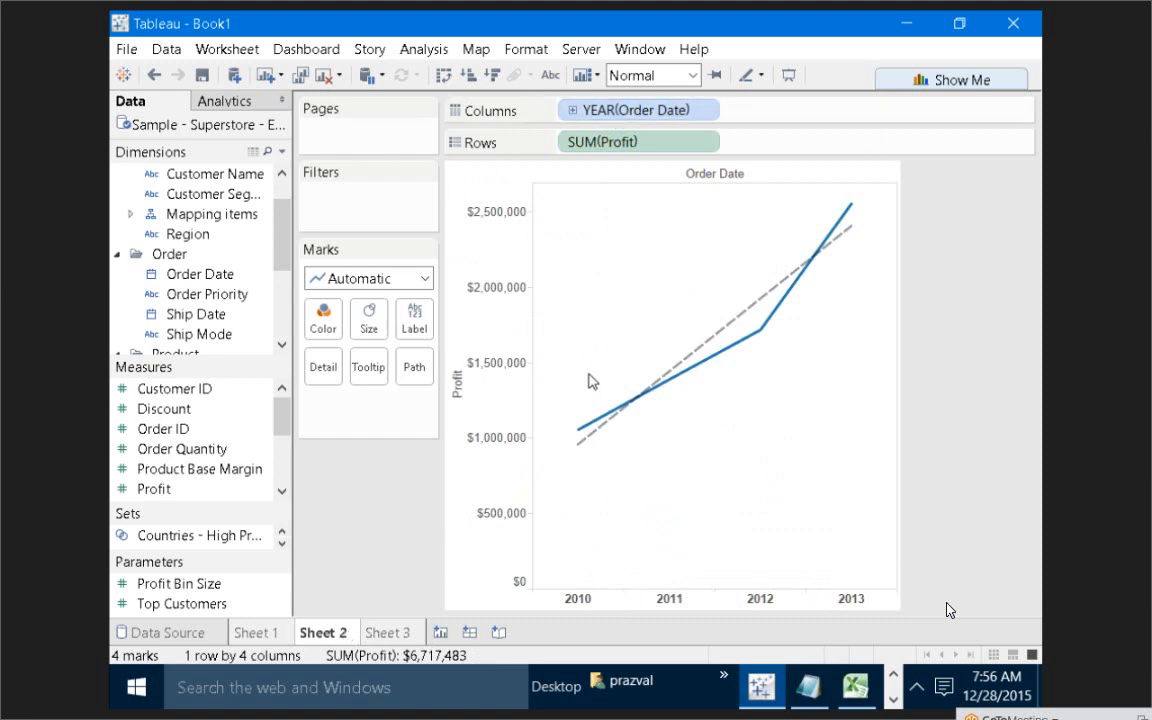
click(388, 633)
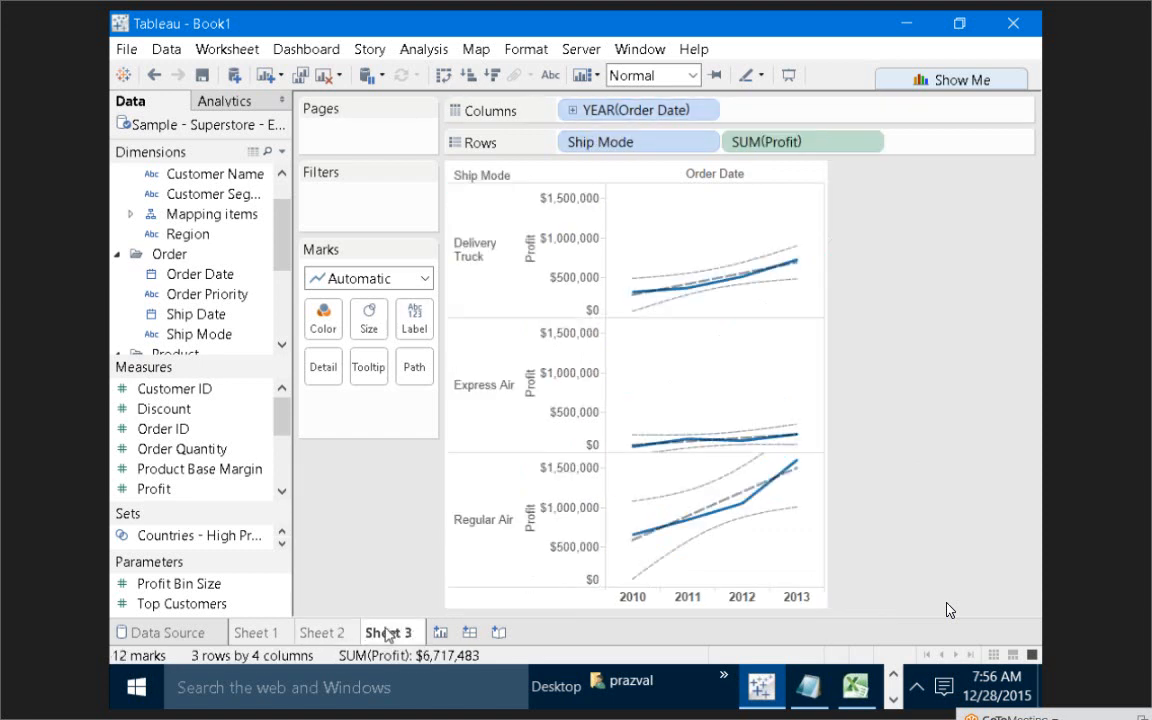
Select the Delivery Truck row together with the 2010 column to inspect their trend lines, and clear the selection
mouse_move(668, 318)
click(480, 241)
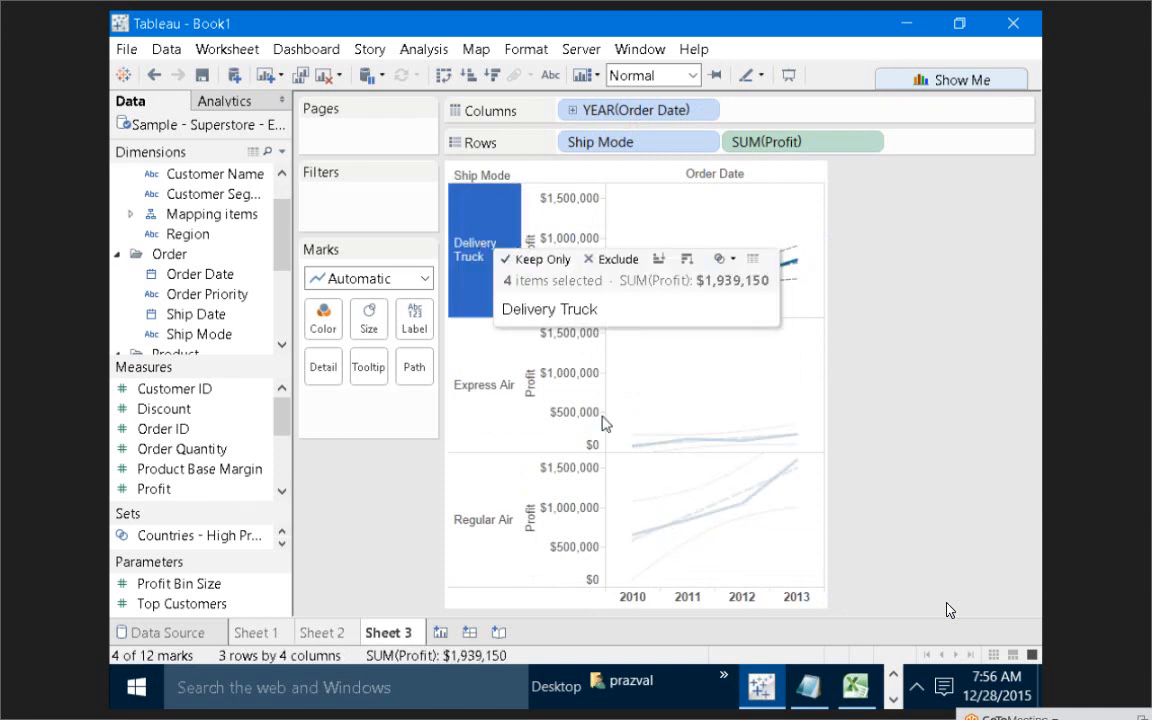
ctrl+click(632, 596)
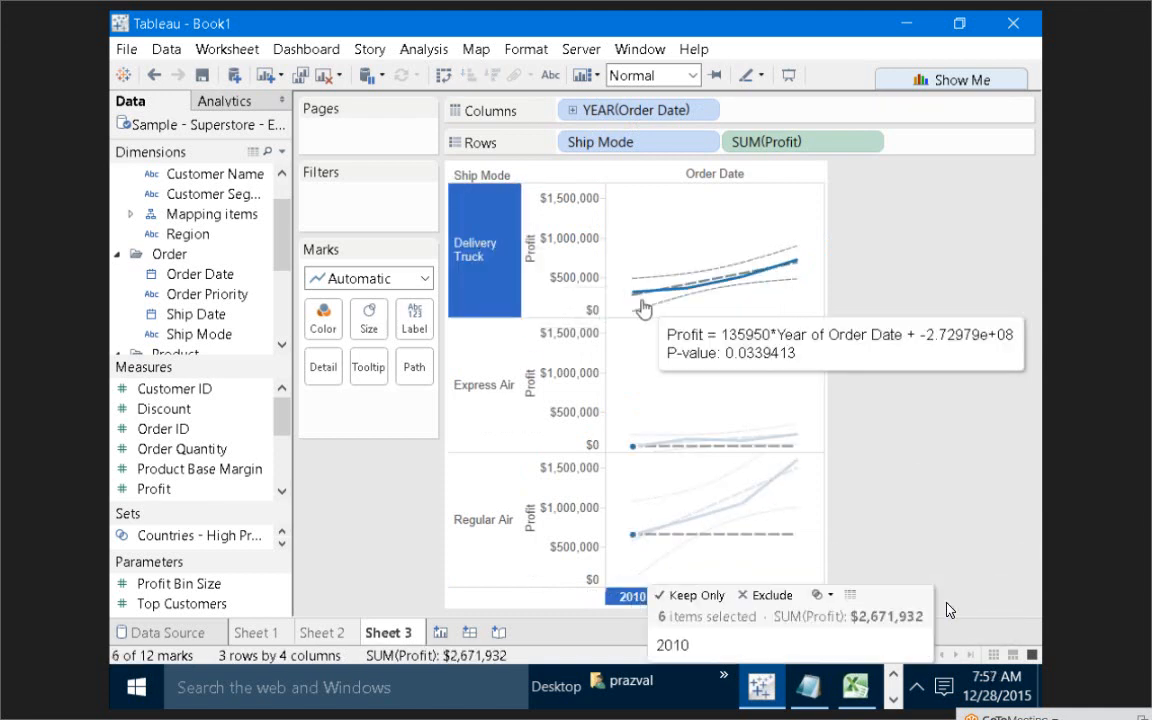
click(676, 378)
Exclude Ship Mode as a factor in the trend line options and examine the recalculated lines across the ship modes
right_click(676, 376)
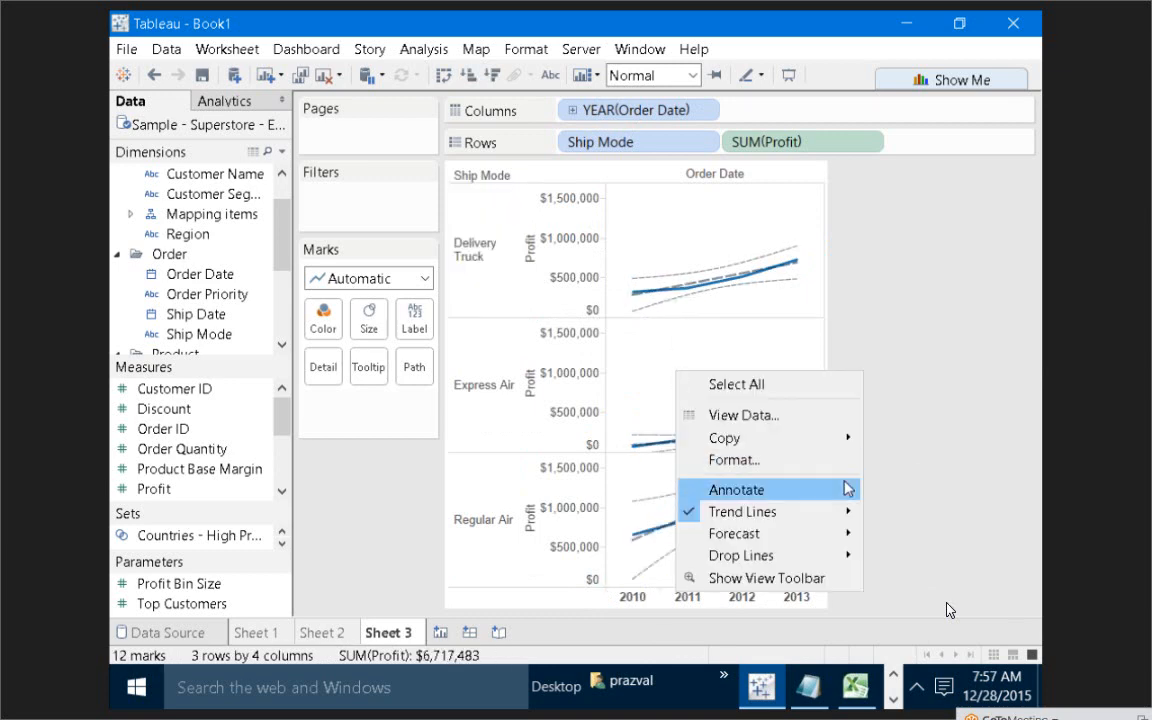
mouse_move(830, 513)
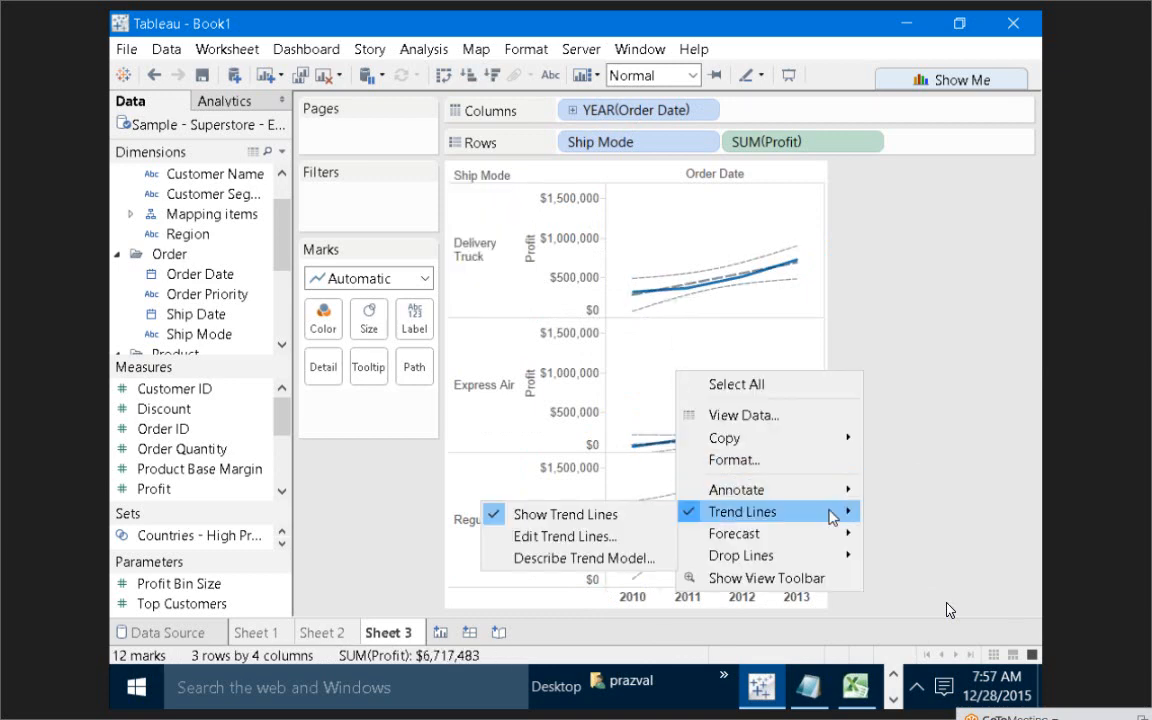
click(620, 536)
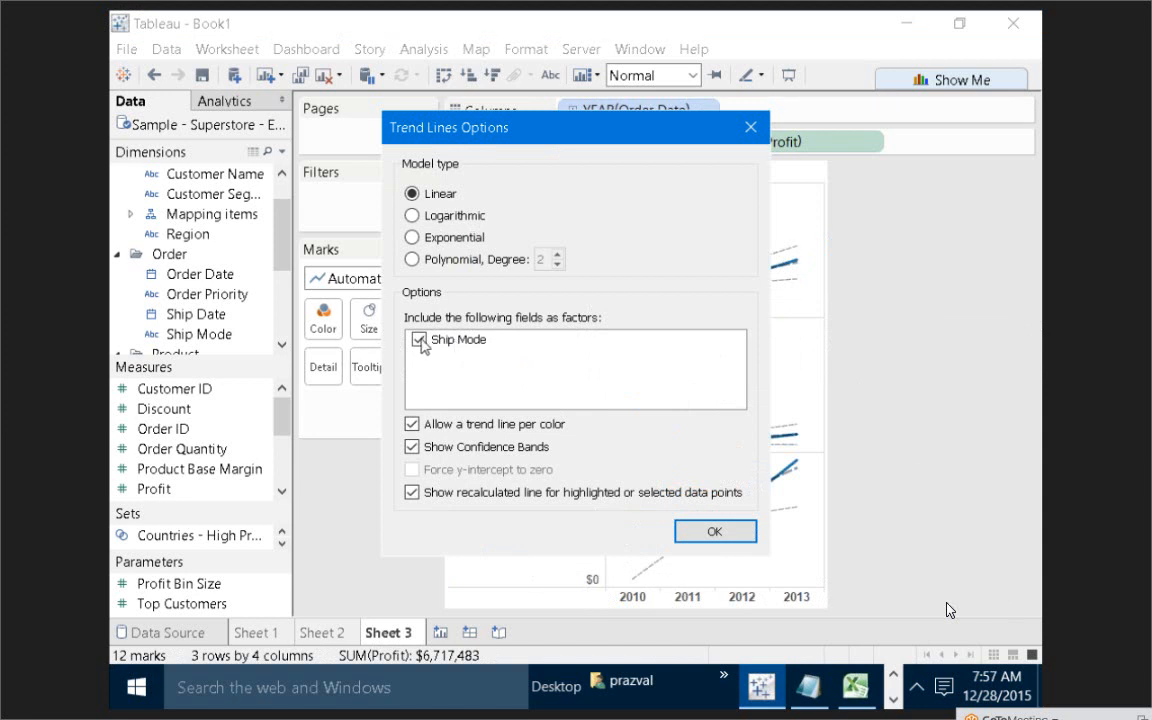
click(419, 340)
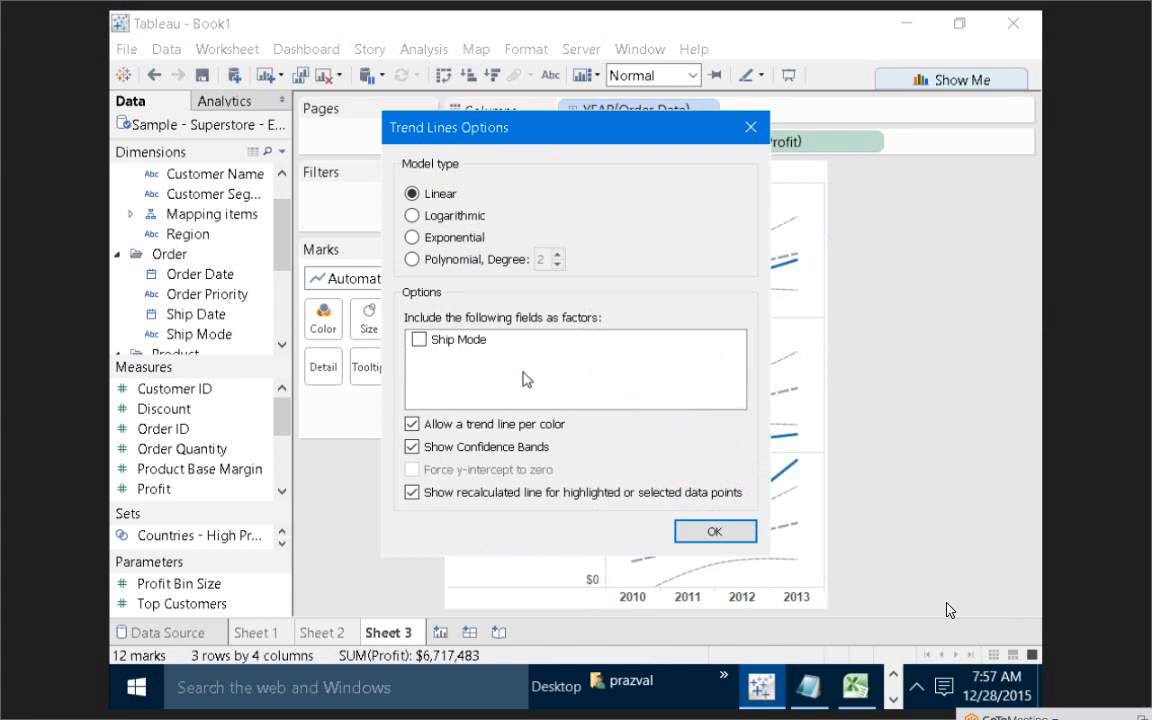
click(686, 536)
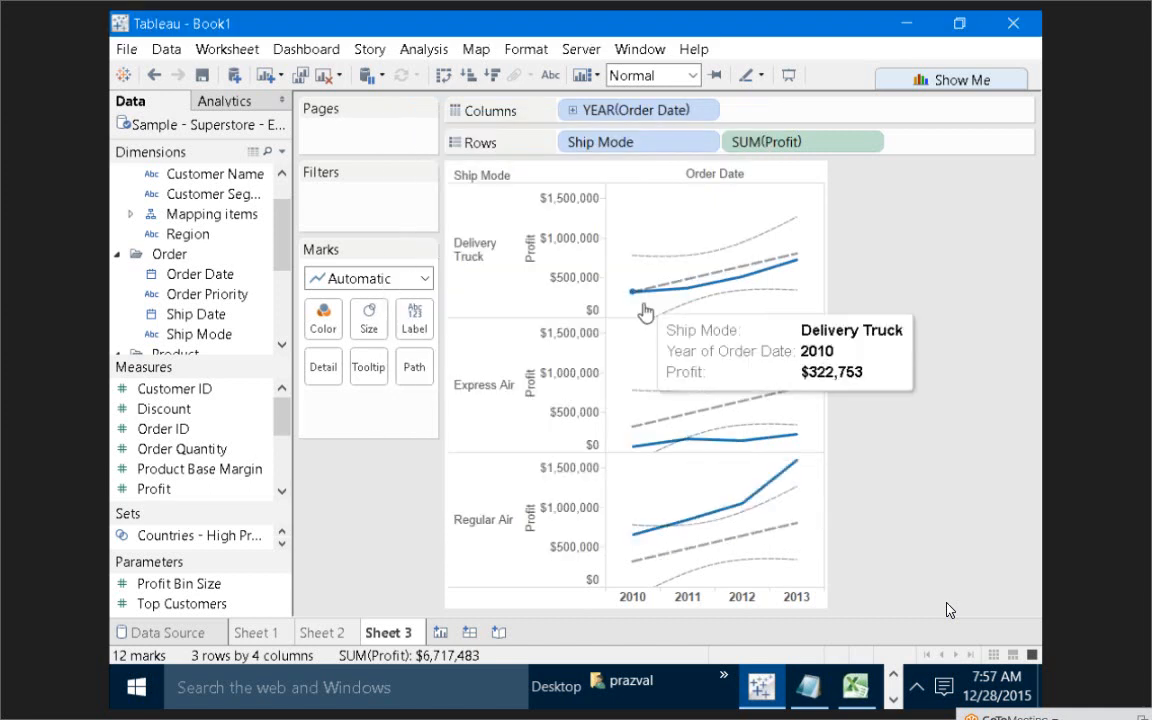
mouse_move(697, 283)
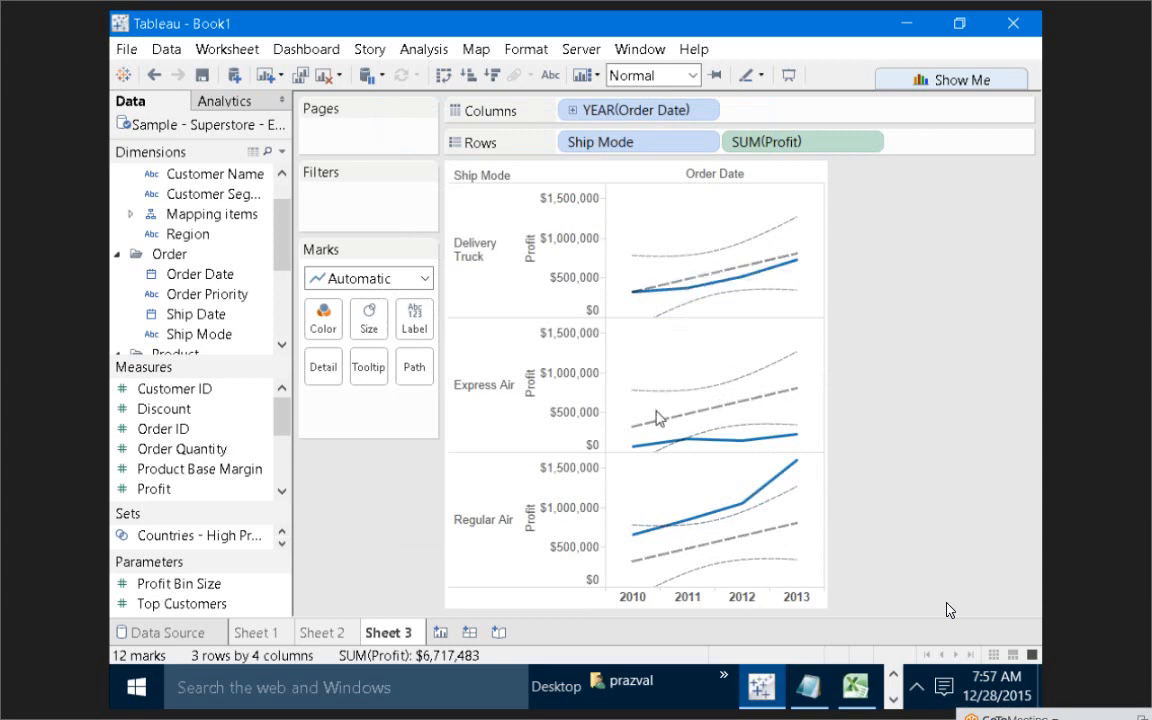
mouse_move(661, 416)
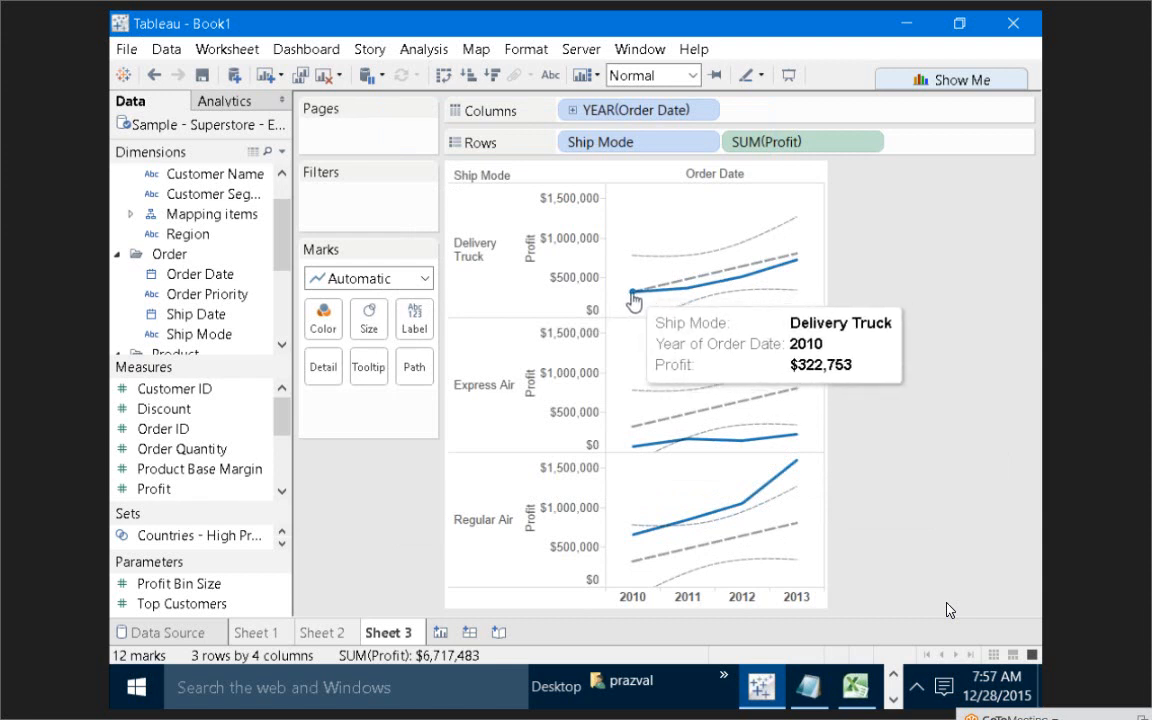
mouse_move(636, 566)
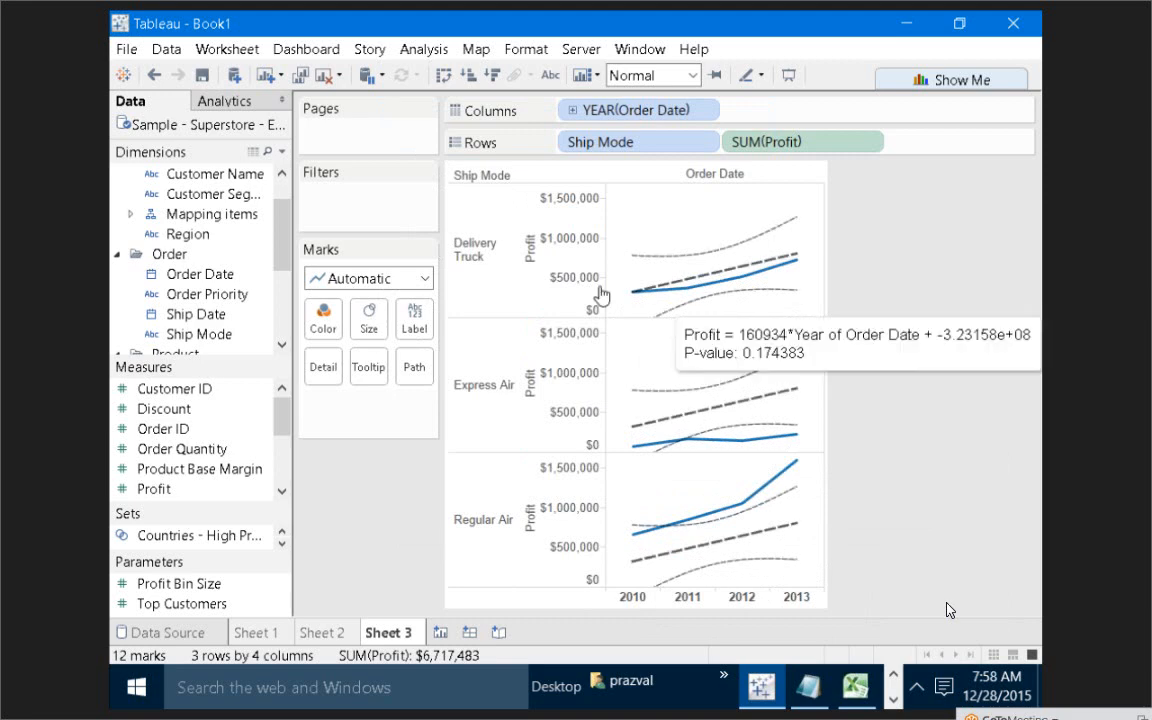
Include Ship Mode as a factor in the trend line options again
right_click(668, 453)
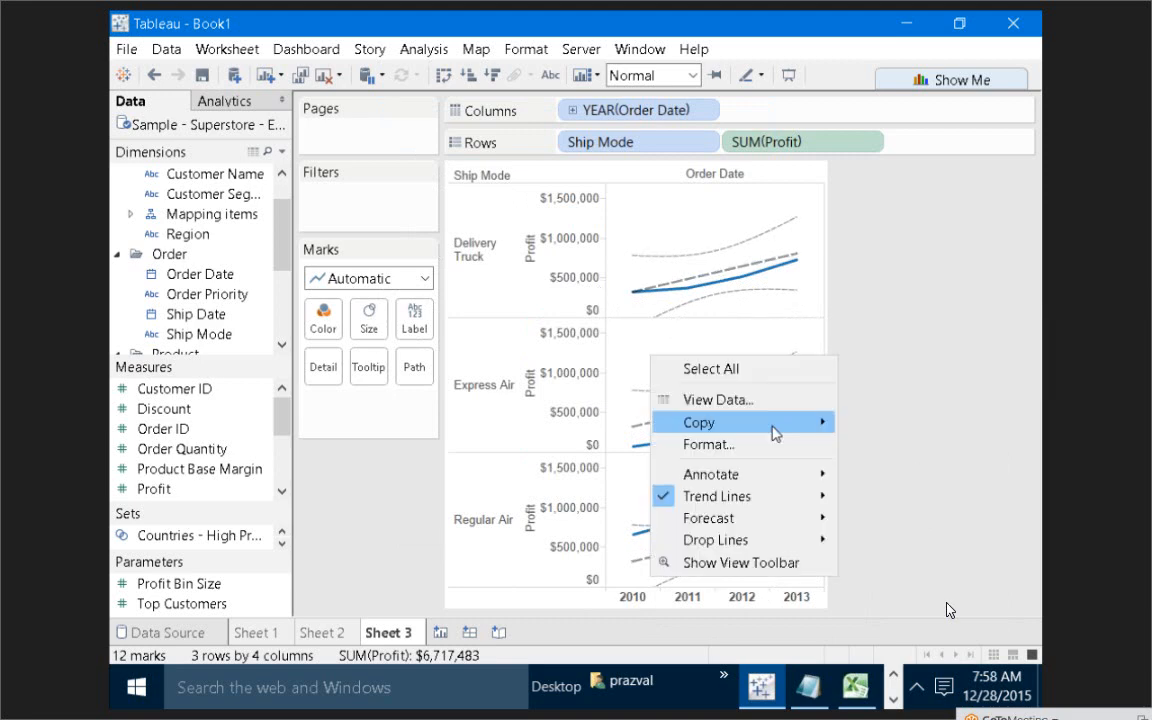
mouse_move(758, 496)
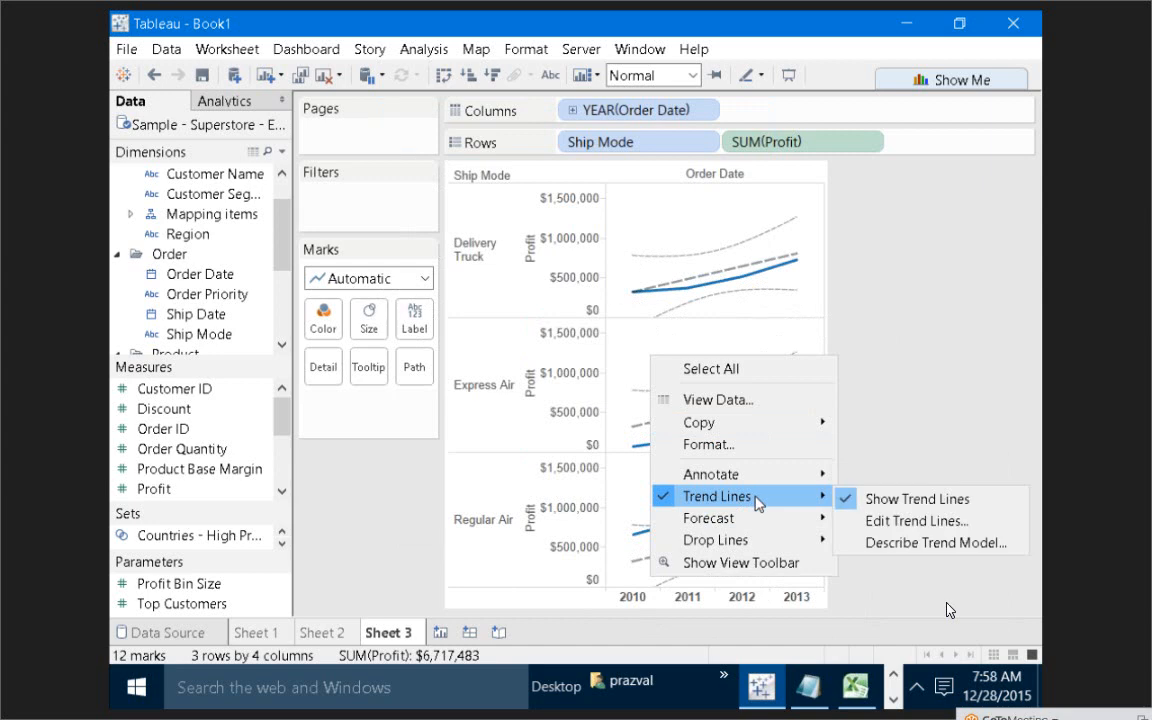
click(884, 521)
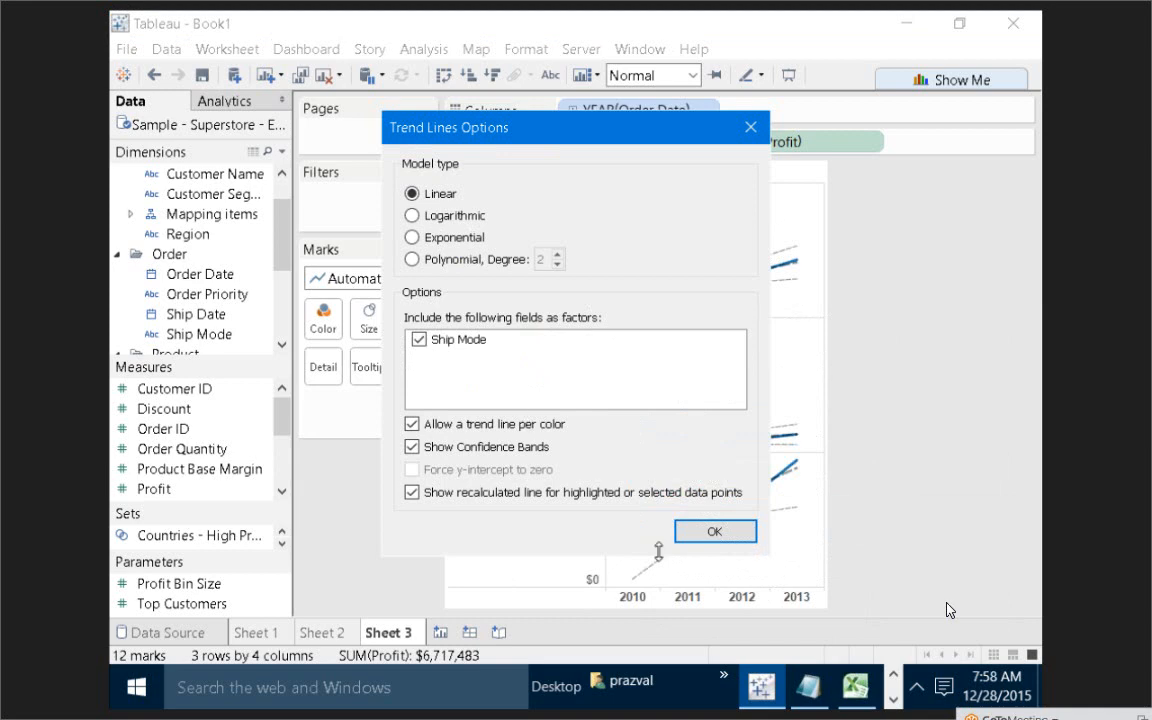
click(708, 531)
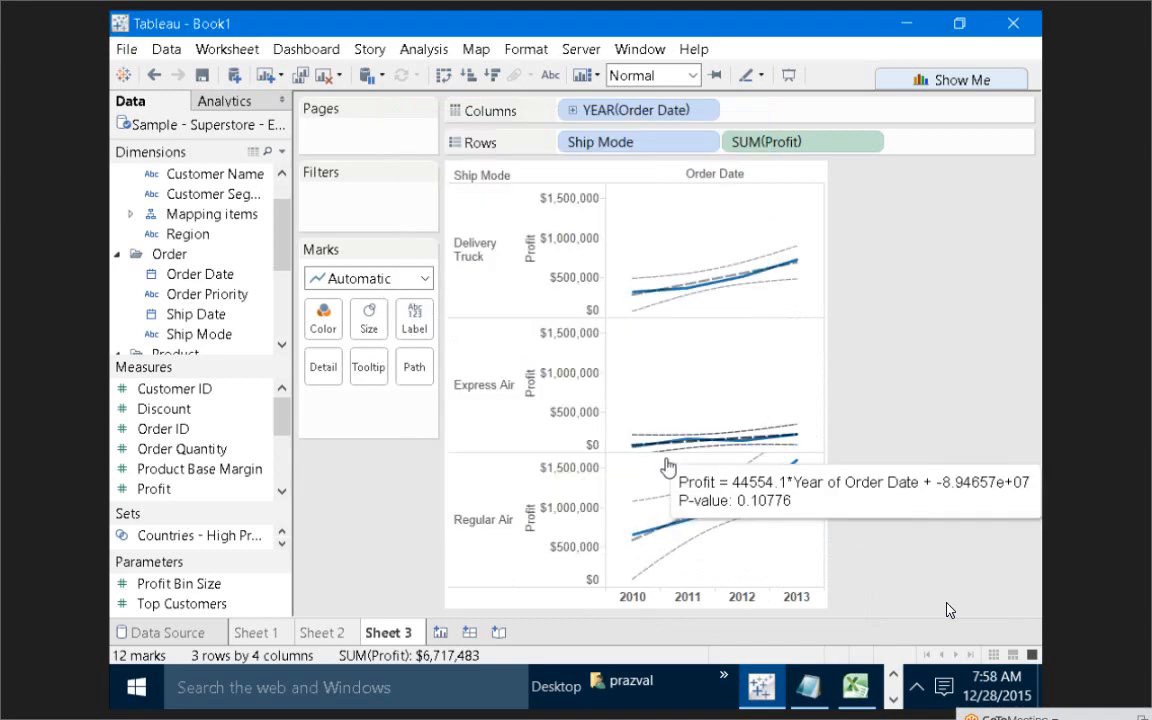
Bring up the trend model description for Sheet 3, highlight its overall p-value, and examine the analysis of variance and individual trend lines
right_click(668, 352)
mouse_move(738, 496)
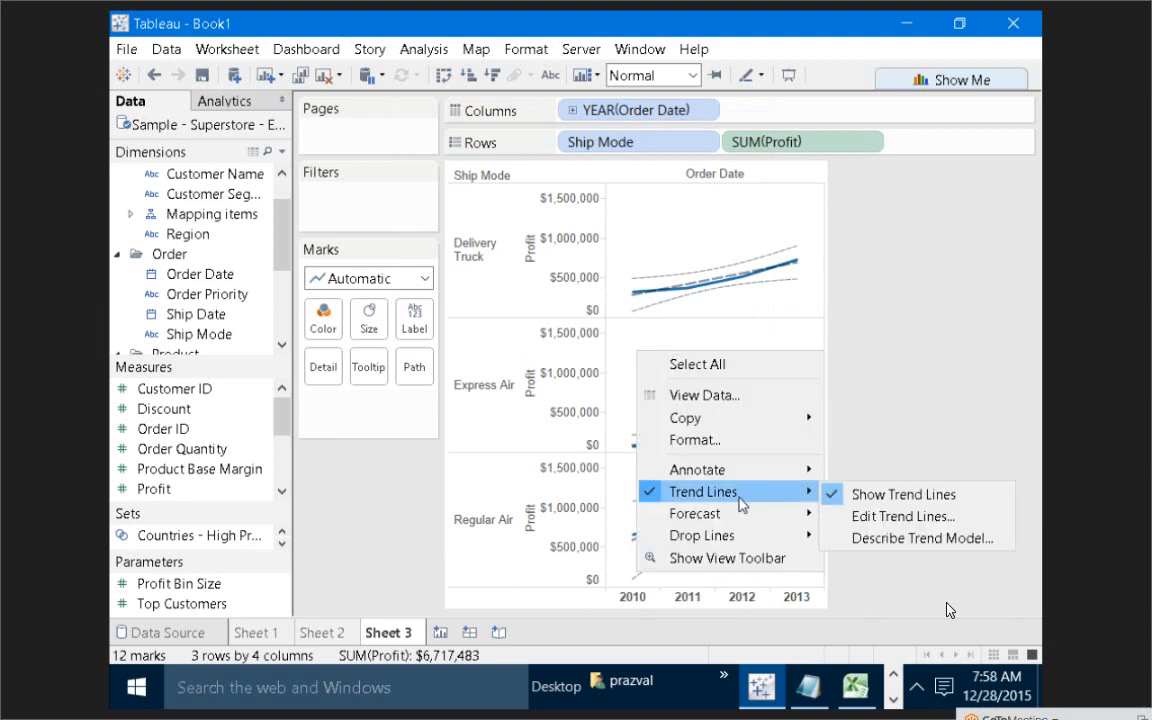
click(873, 540)
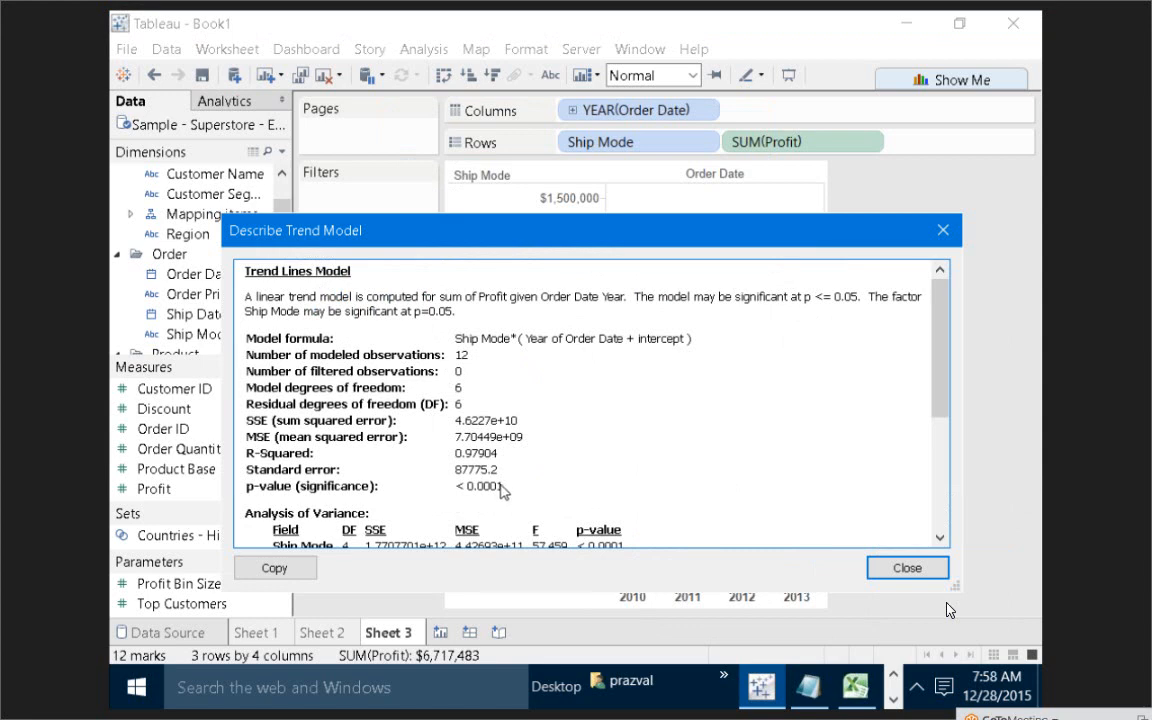
drag(509, 488, 461, 492)
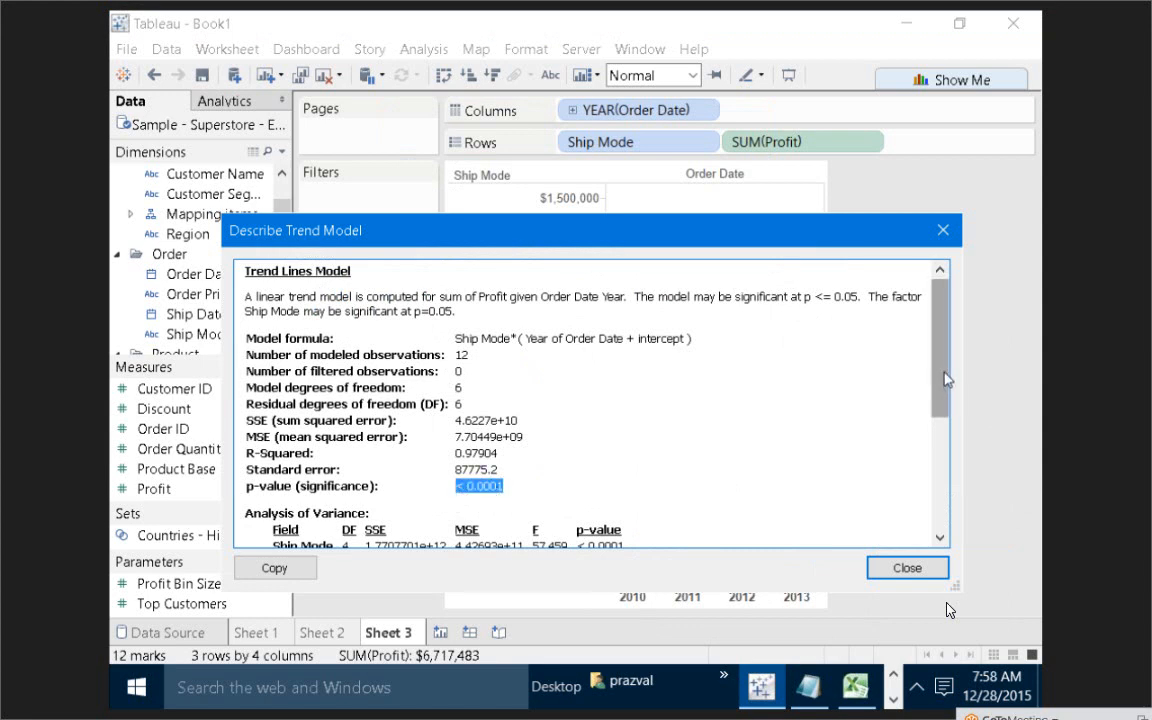
drag(946, 379, 941, 490)
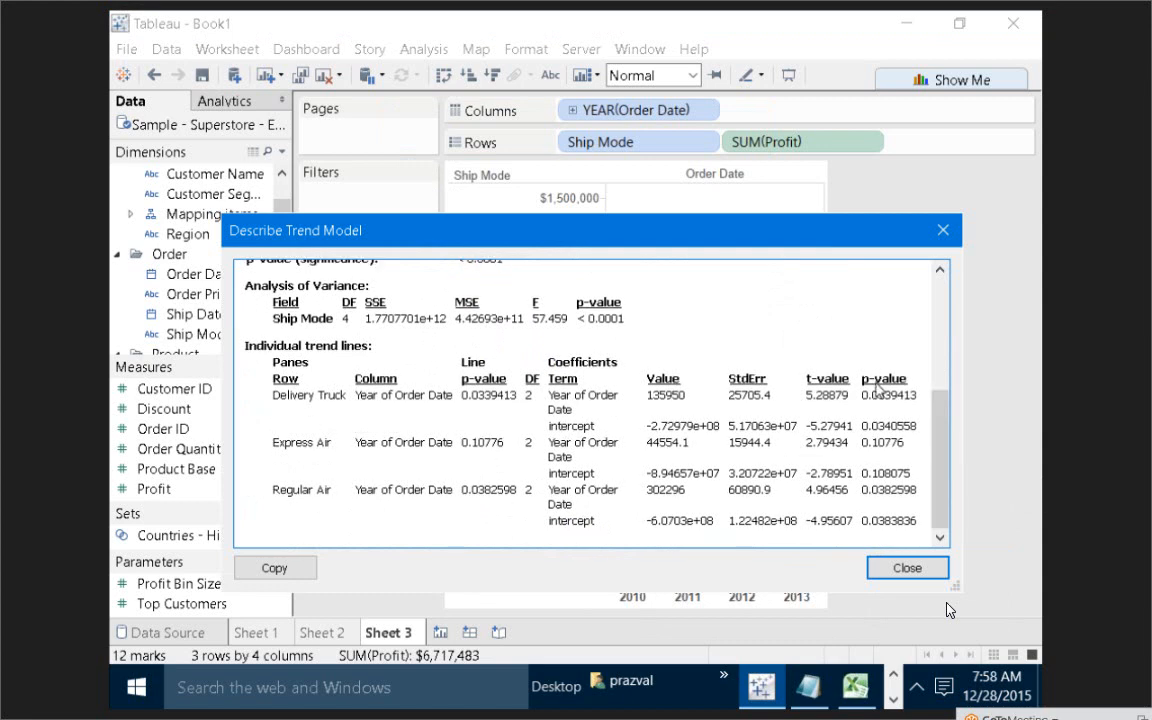
Highlight the Delivery Truck label with its p-value and the Express Air intercept p-value in the trend model description
drag(348, 396, 250, 362)
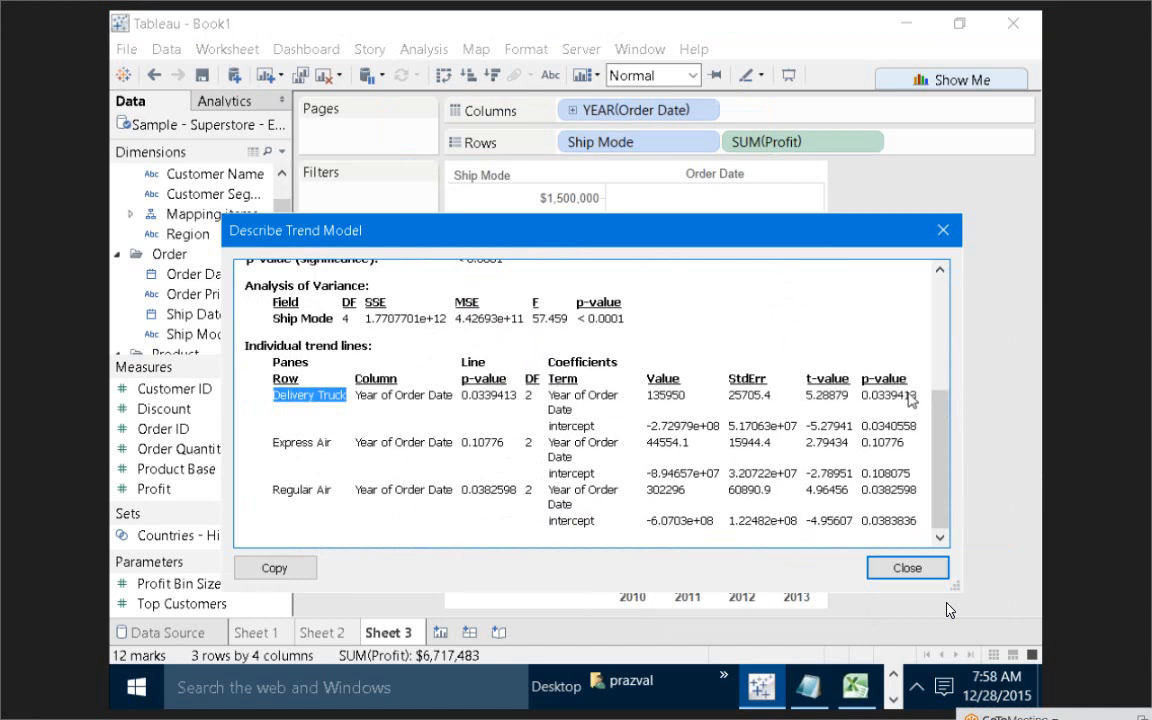
drag(915, 397, 804, 405)
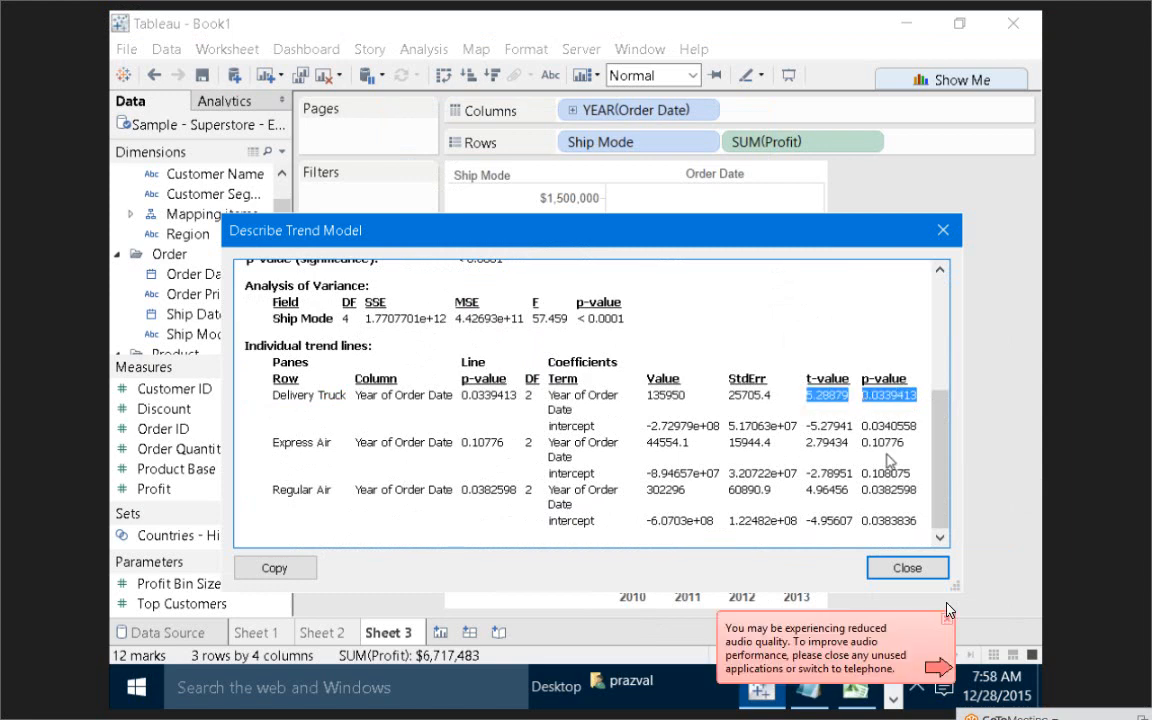
click(912, 479)
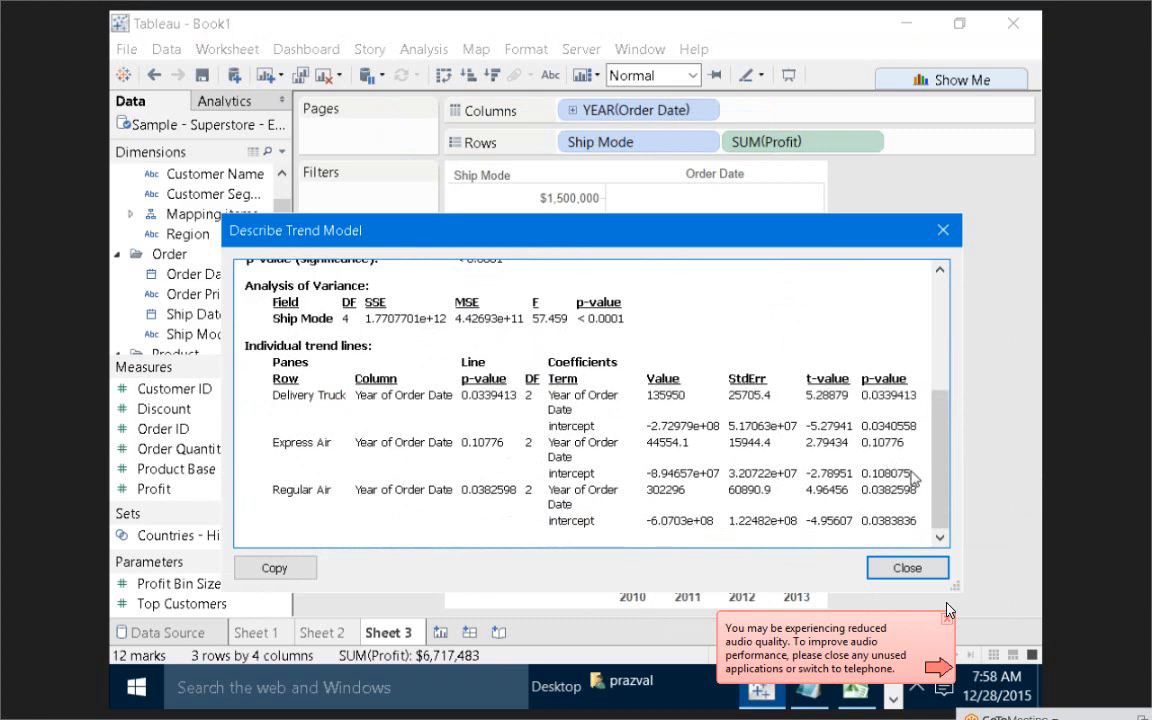
drag(912, 479, 867, 478)
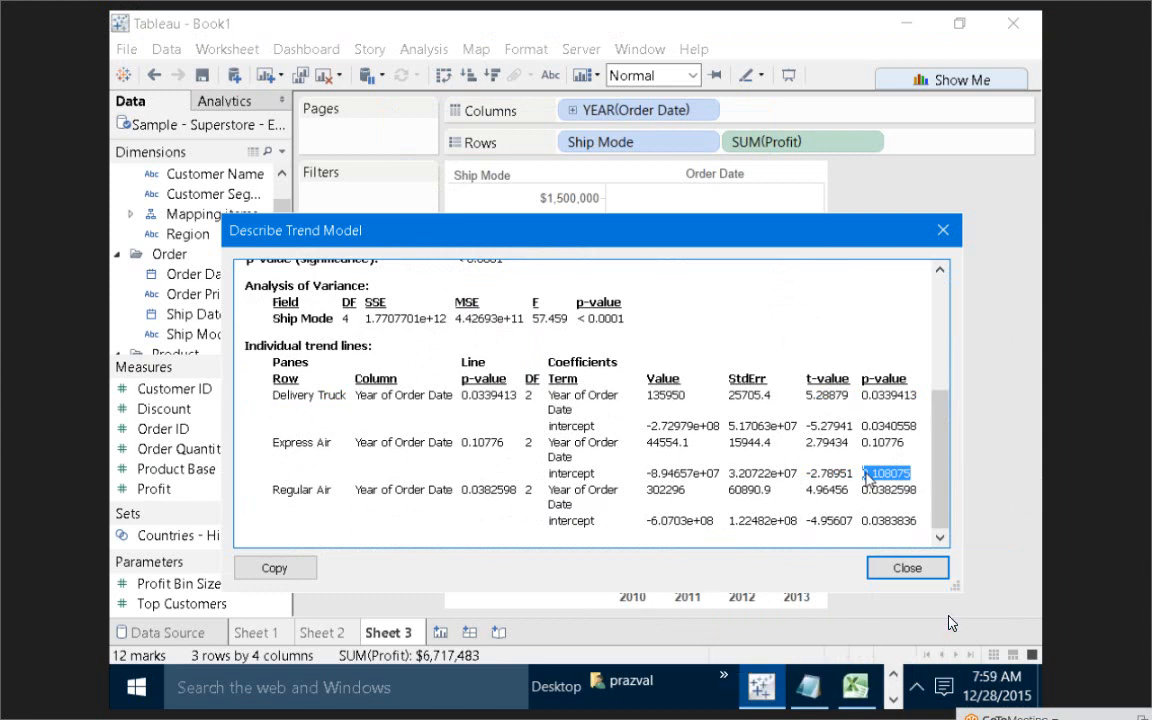
Highlight the Regular Air p-value, accept using the new audio hardware, and close the trend model description
click(1027, 714)
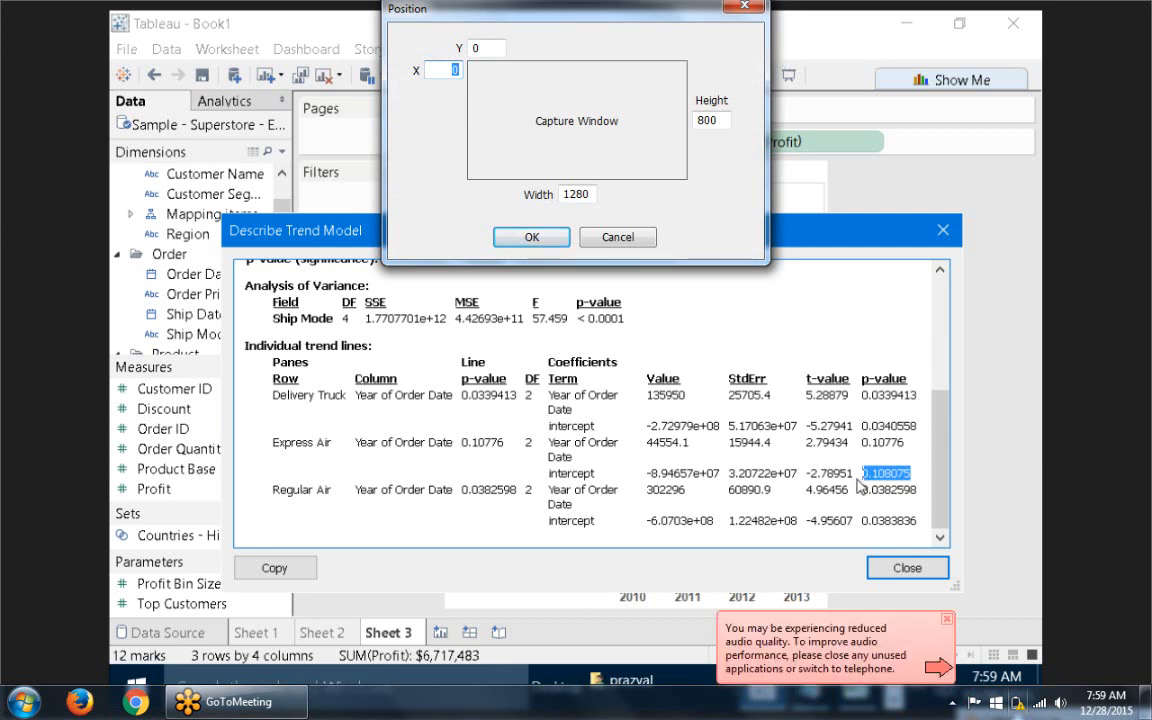
click(748, 7)
drag(914, 495, 868, 500)
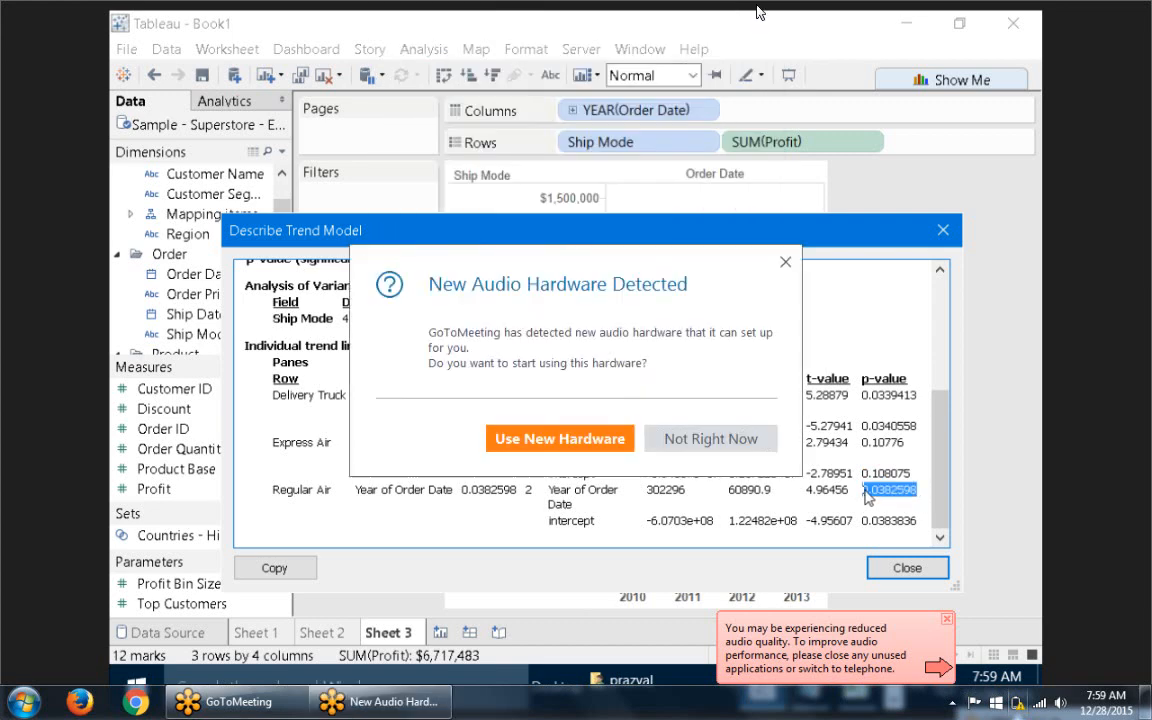
click(577, 446)
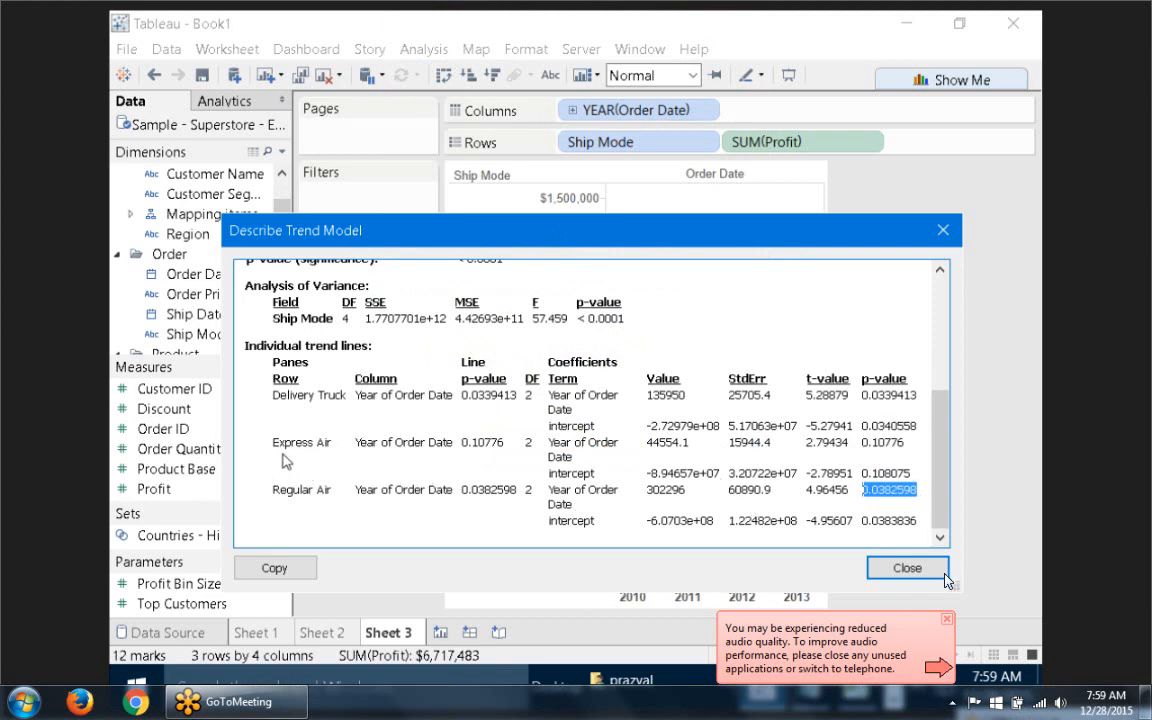
click(947, 624)
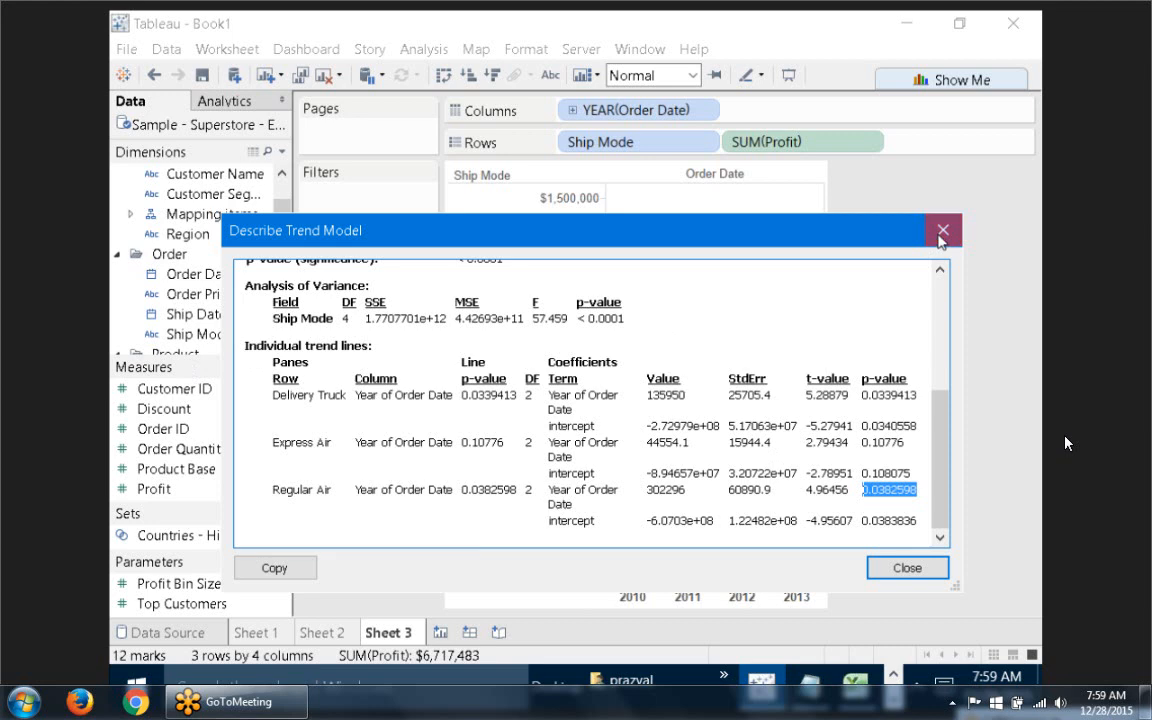
click(943, 230)
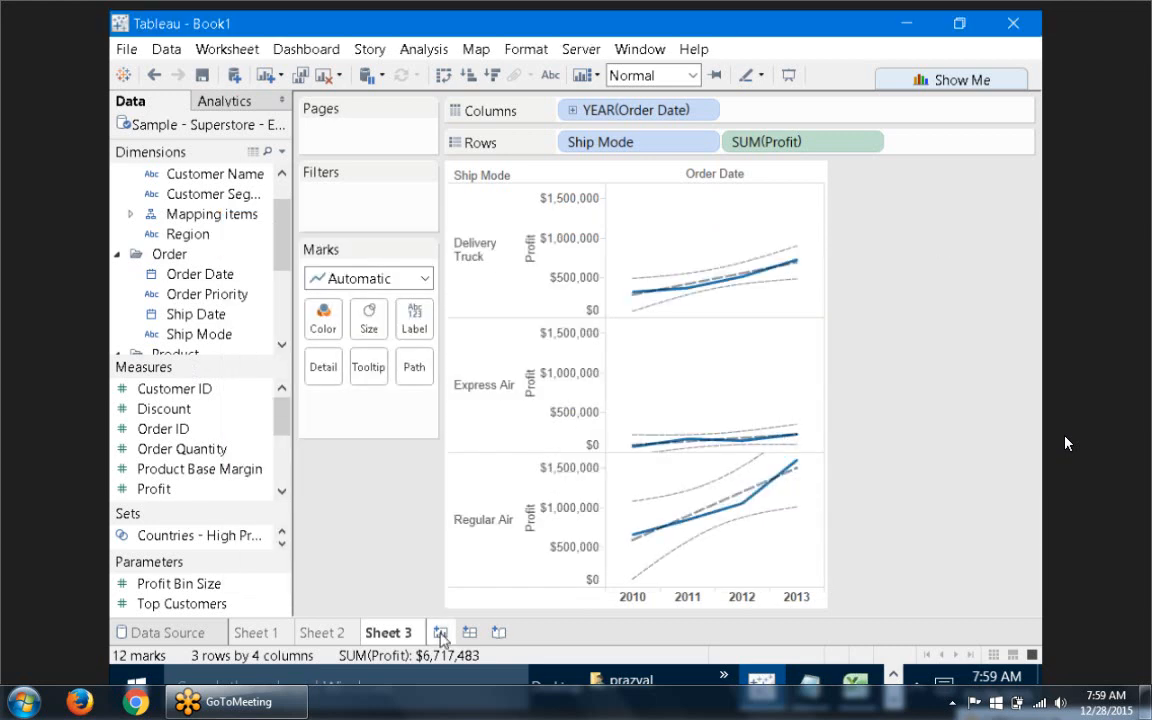
Create a new worksheet with the year of Order Date and Region in Columns and Profit in Rows
click(441, 634)
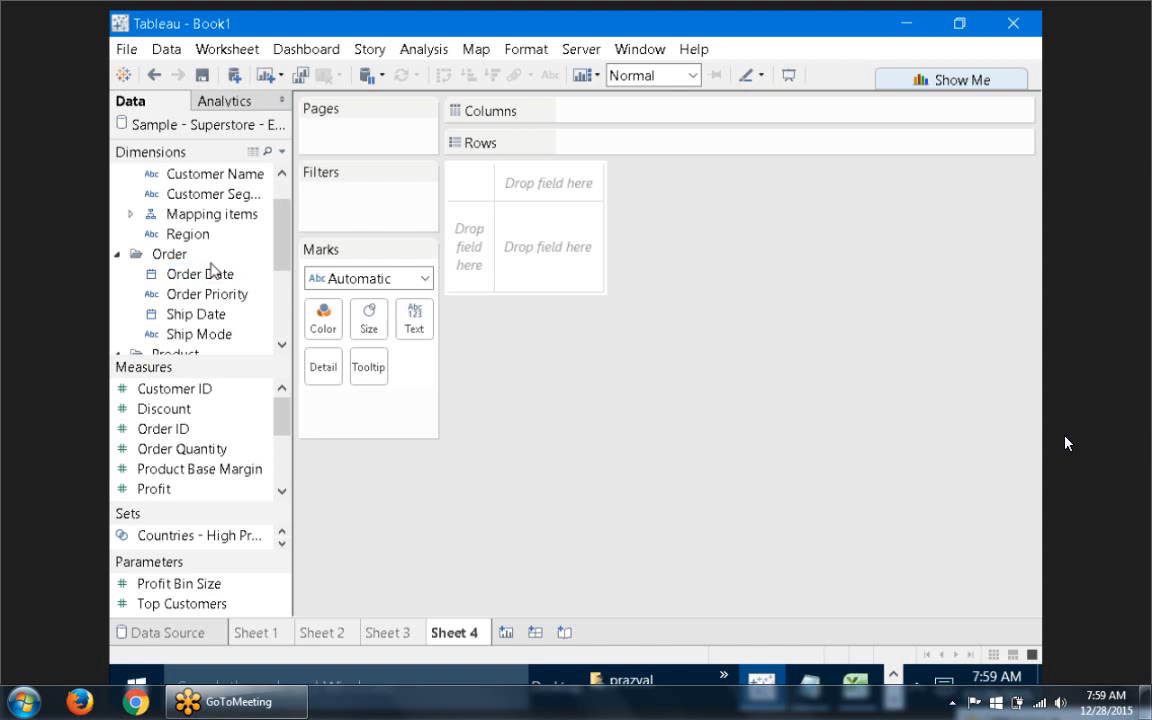
drag(220, 236, 596, 117)
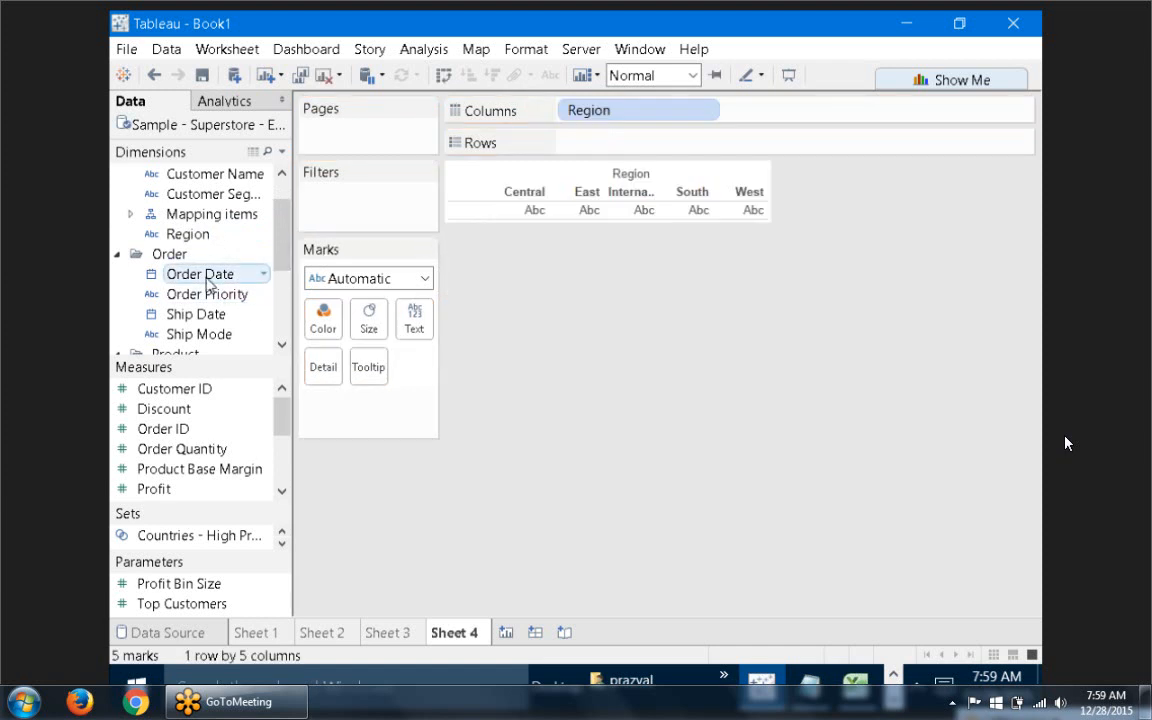
mouse_move(205, 283)
mouse_down()
mouse_move(517, 244)
mouse_move(665, 150)
mouse_move(578, 112)
mouse_up()
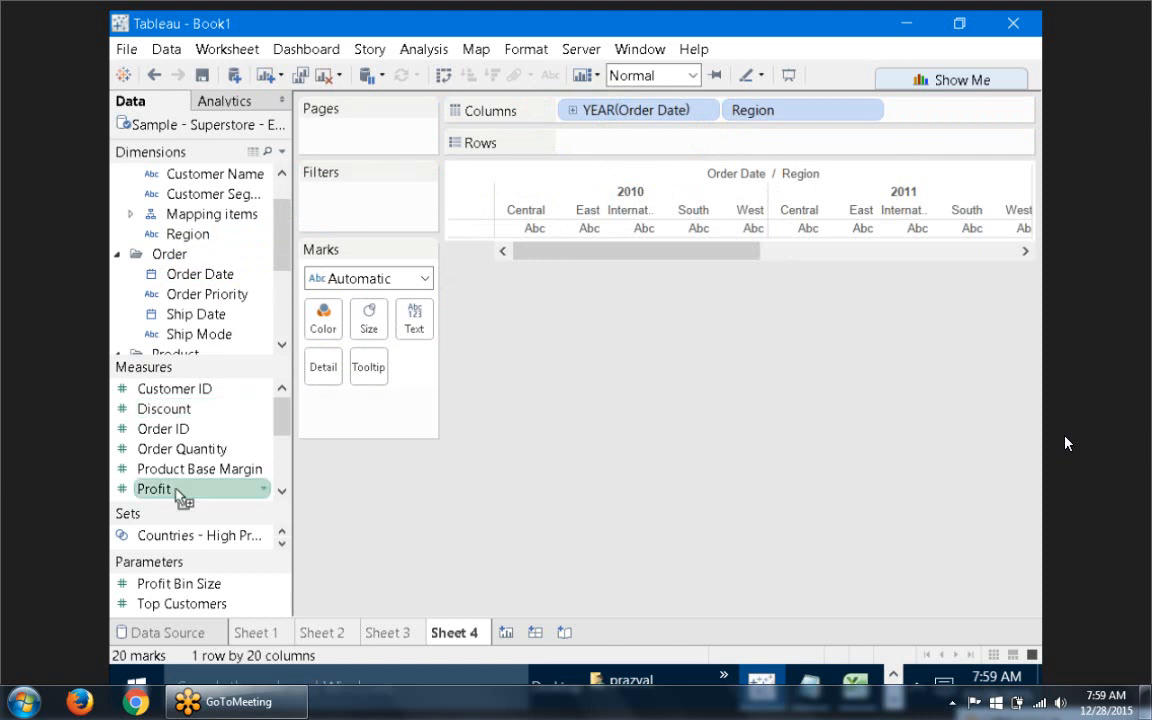
drag(176, 483, 648, 145)
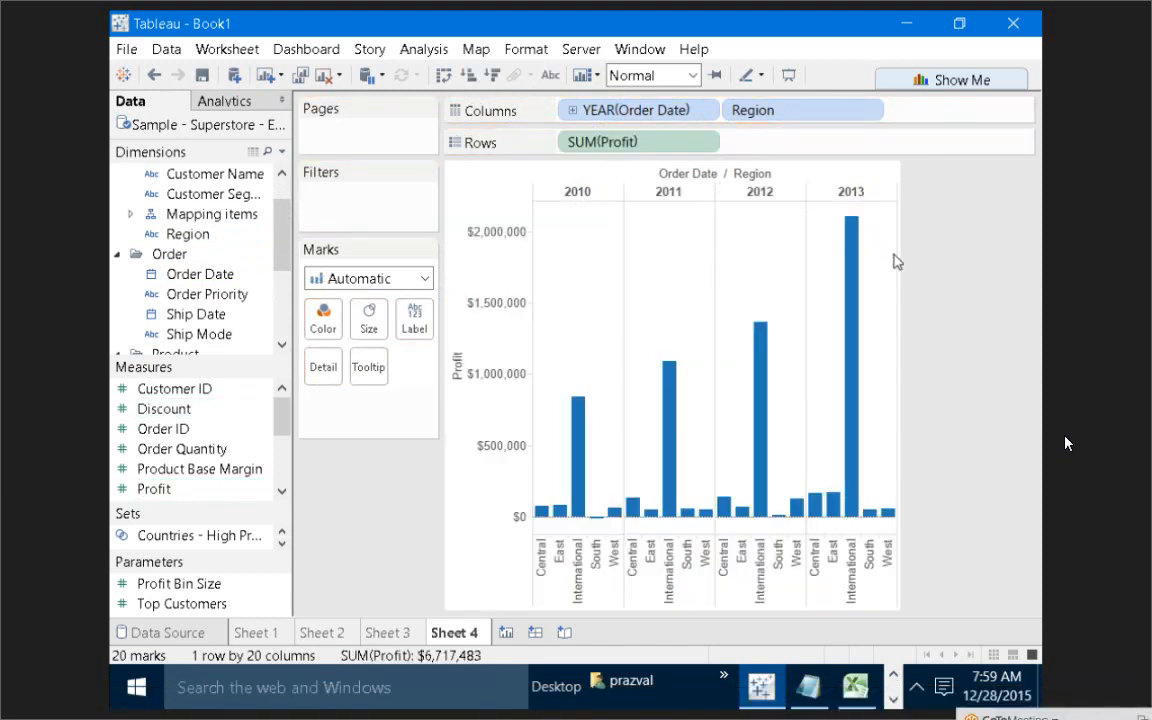
Widen the chart and try to show trend lines with the year of Order Date ahead of Region
drag(895, 254, 1023, 222)
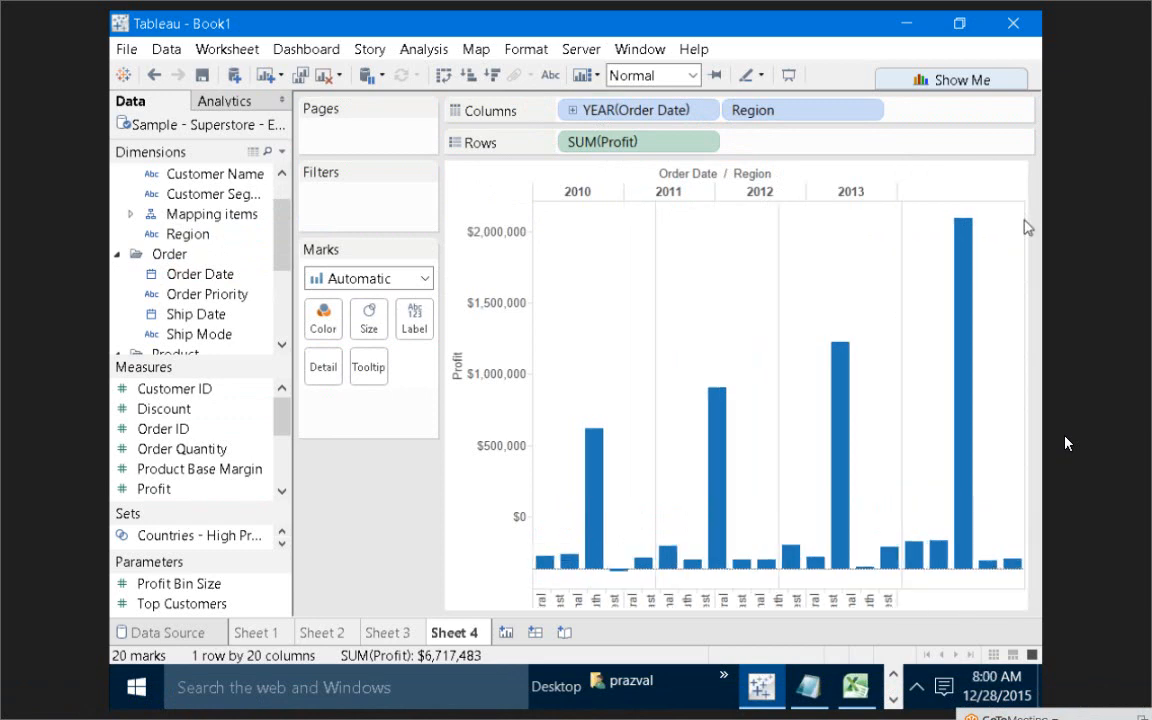
right_click(560, 347)
mouse_move(728, 503)
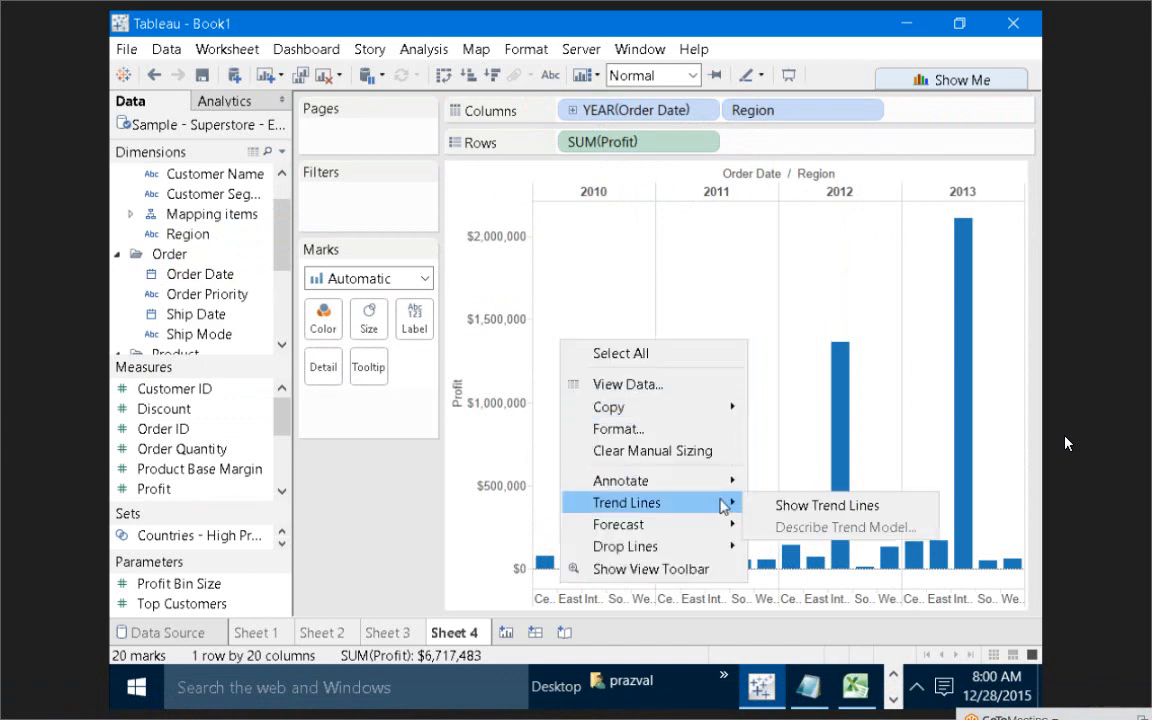
click(798, 506)
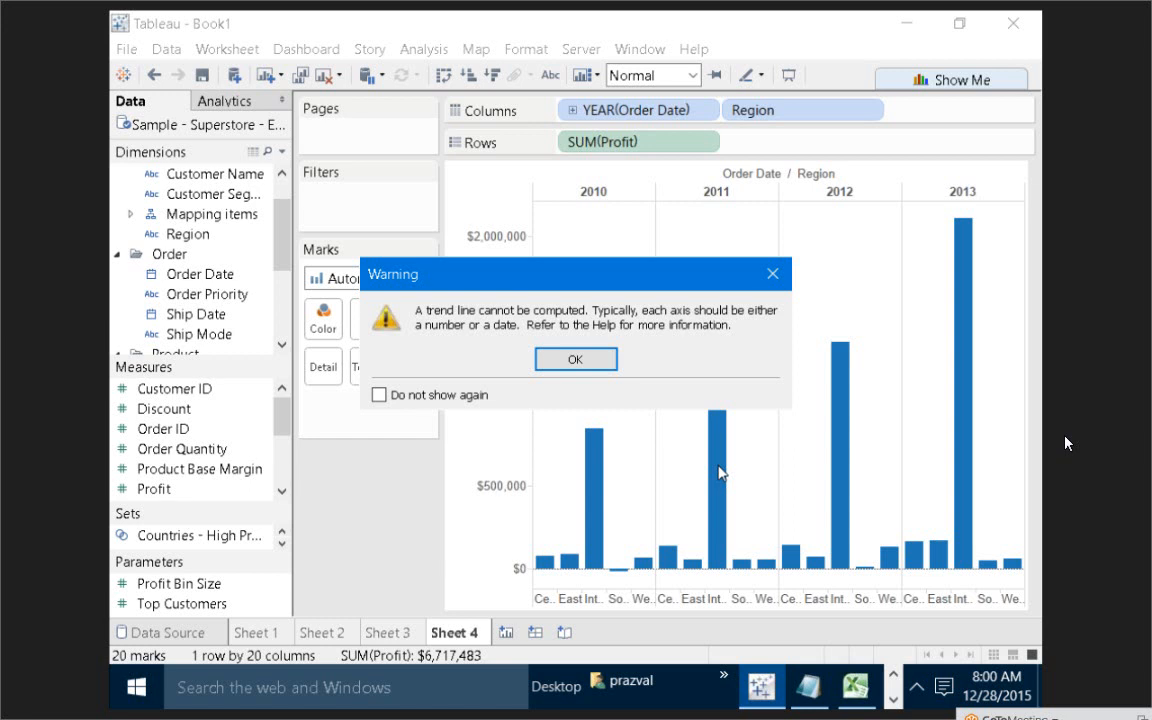
click(588, 363)
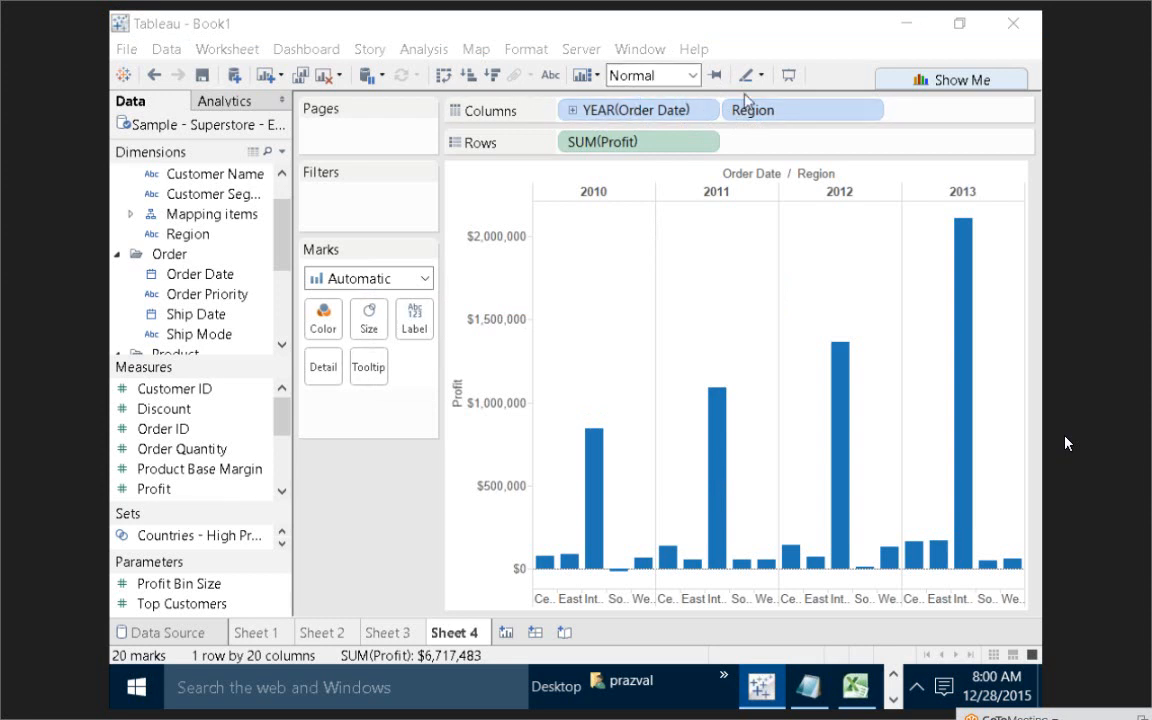
Move Region ahead of the year of Order Date in Columns, widen the chart, and show its trend lines
mouse_move(745, 110)
mouse_down()
mouse_move(767, 117)
mouse_move(567, 107)
mouse_move(572, 130)
mouse_move(566, 116)
mouse_up()
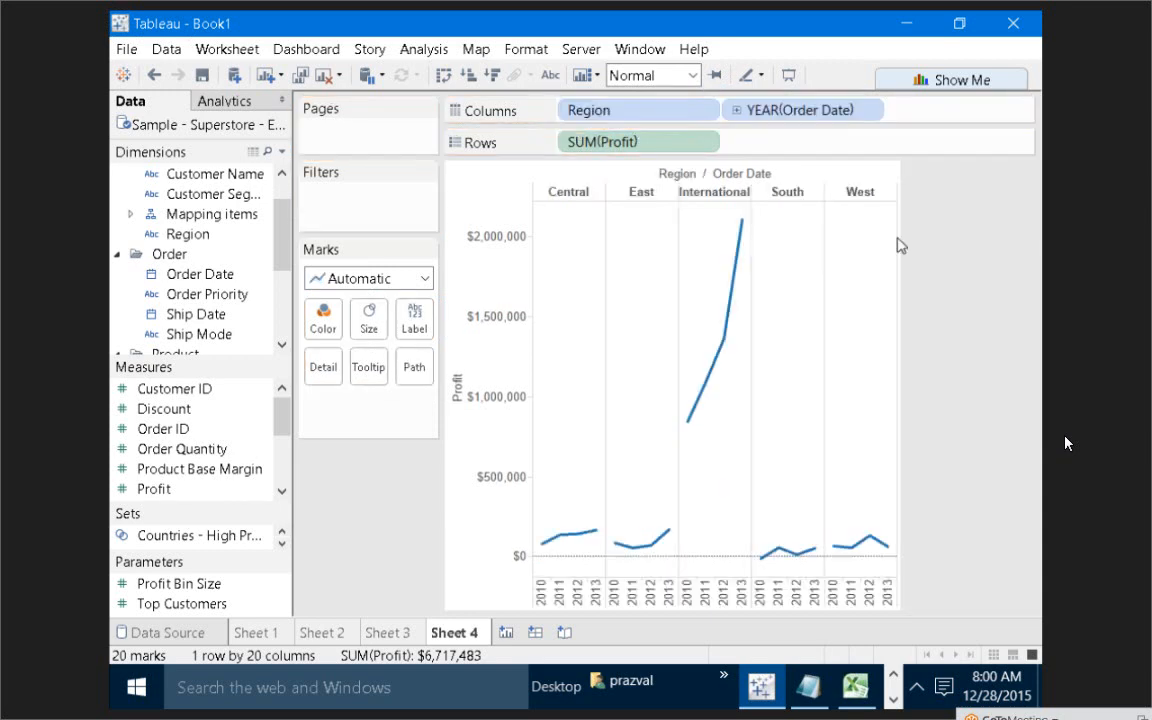
drag(898, 212, 1001, 212)
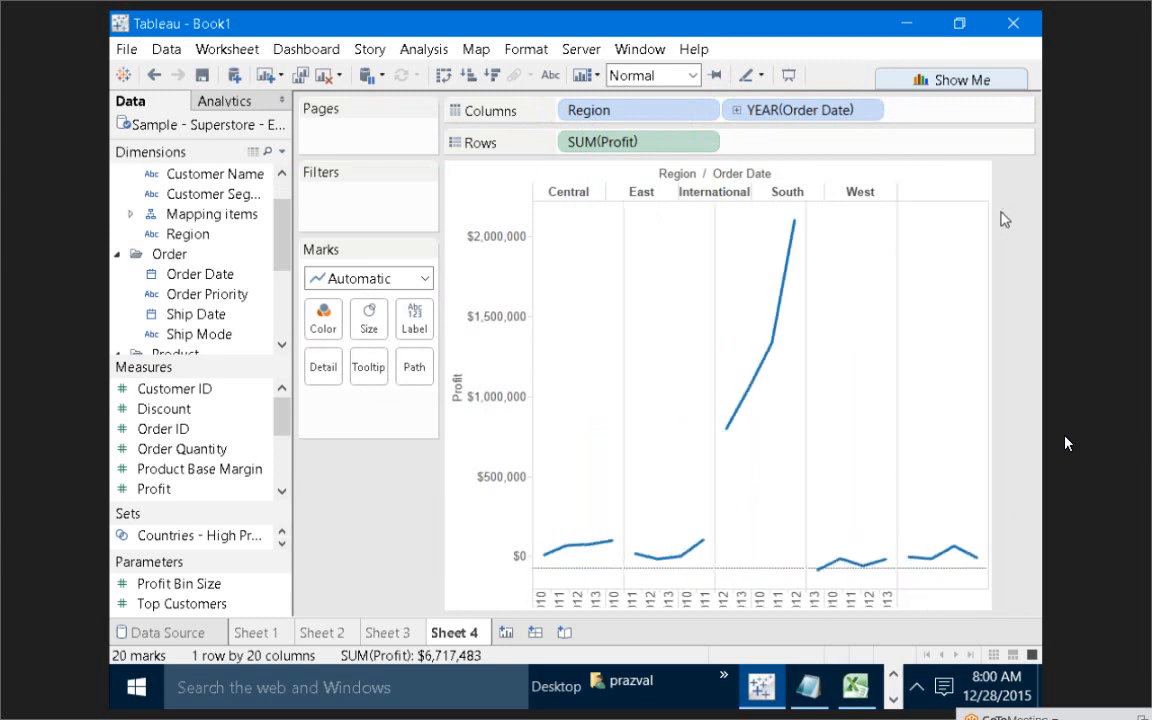
right_click(557, 359)
mouse_move(715, 515)
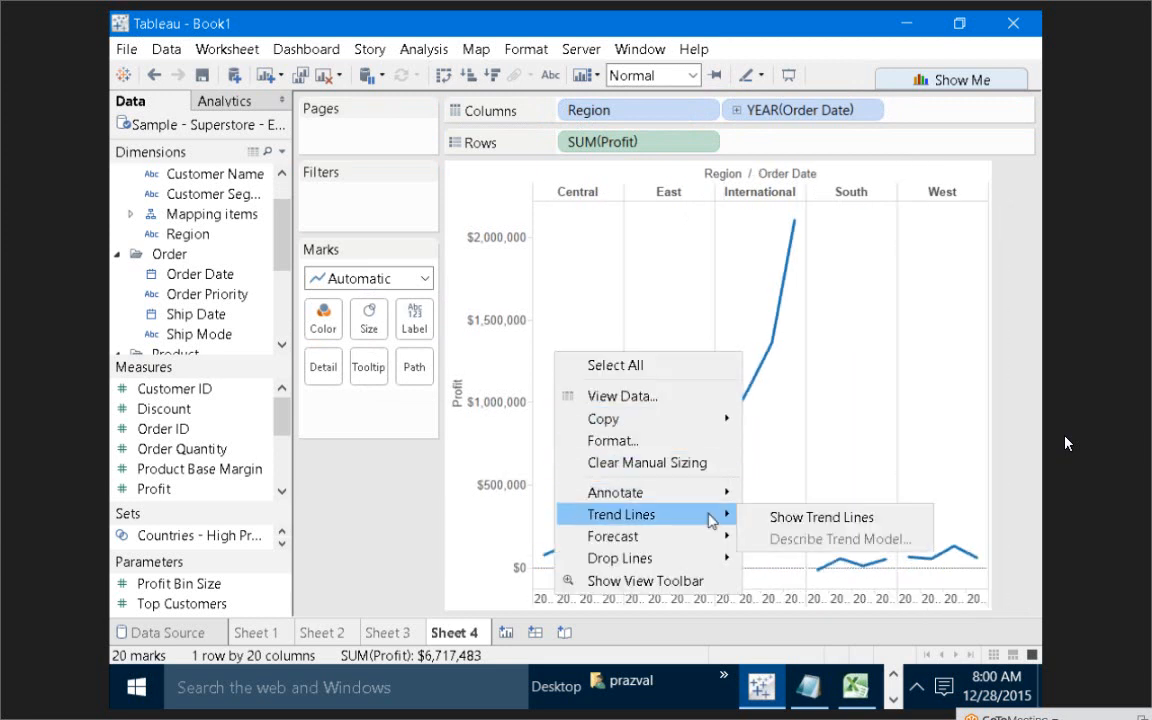
click(779, 526)
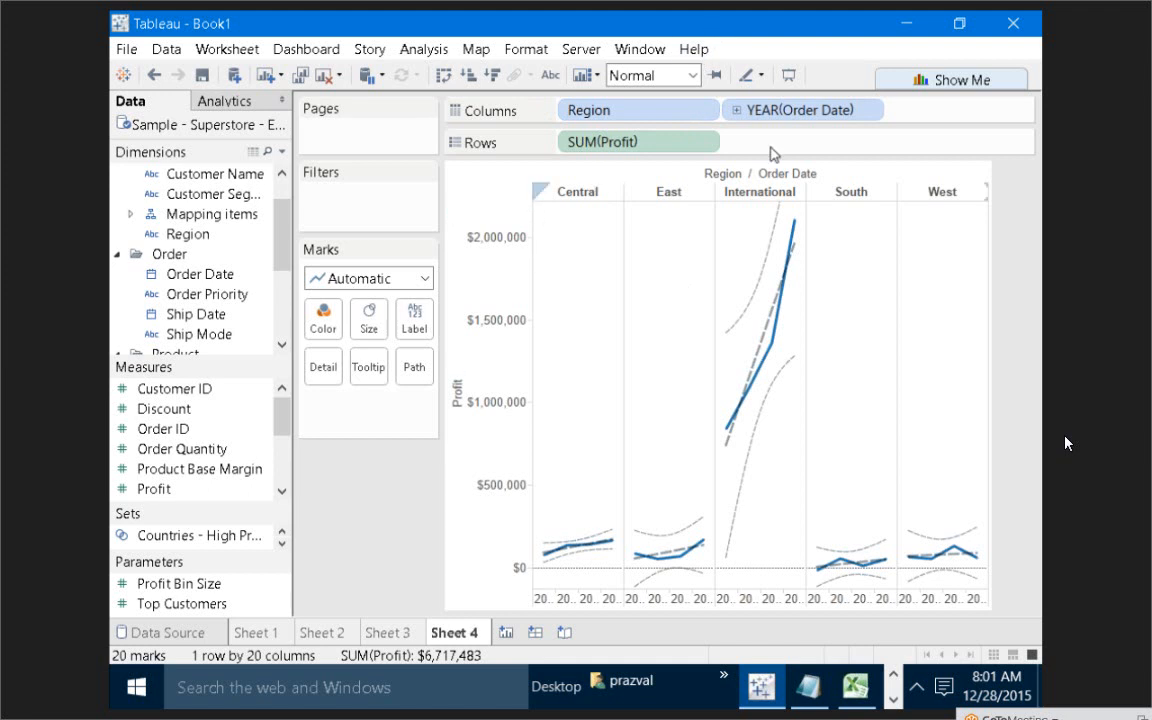
Place the year of Order Date first in Columns, inspect the East header under 2010, and restore Region as the first field
drag(787, 113, 568, 122)
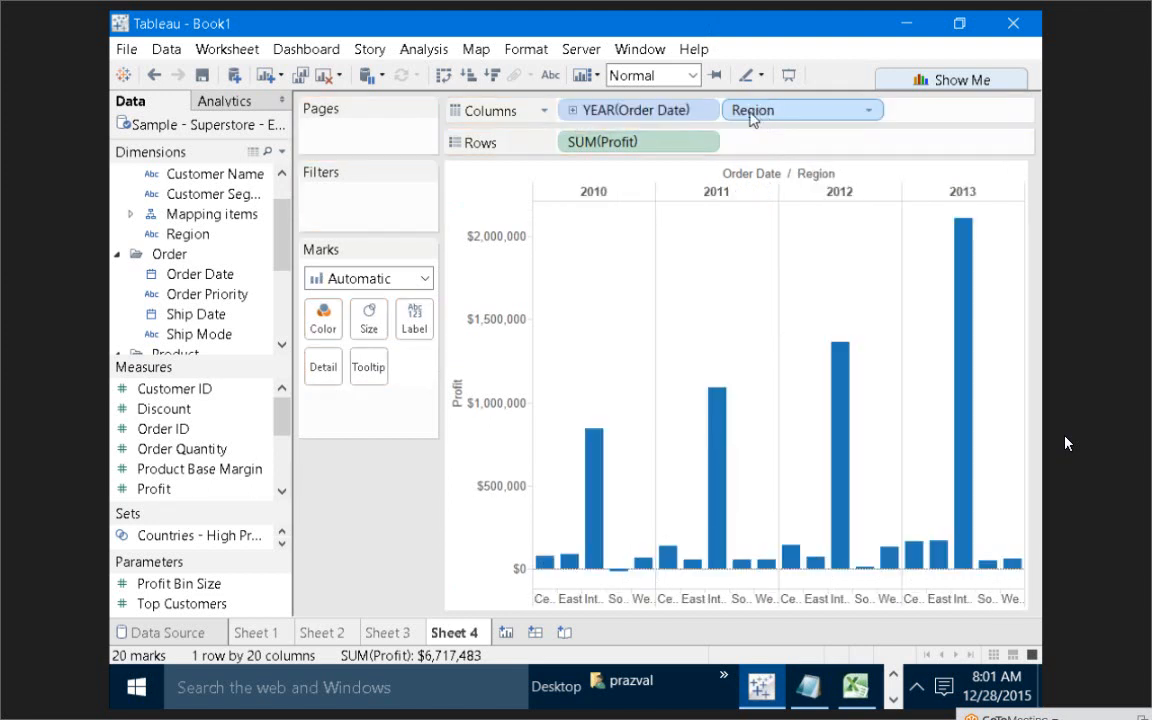
click(506, 293)
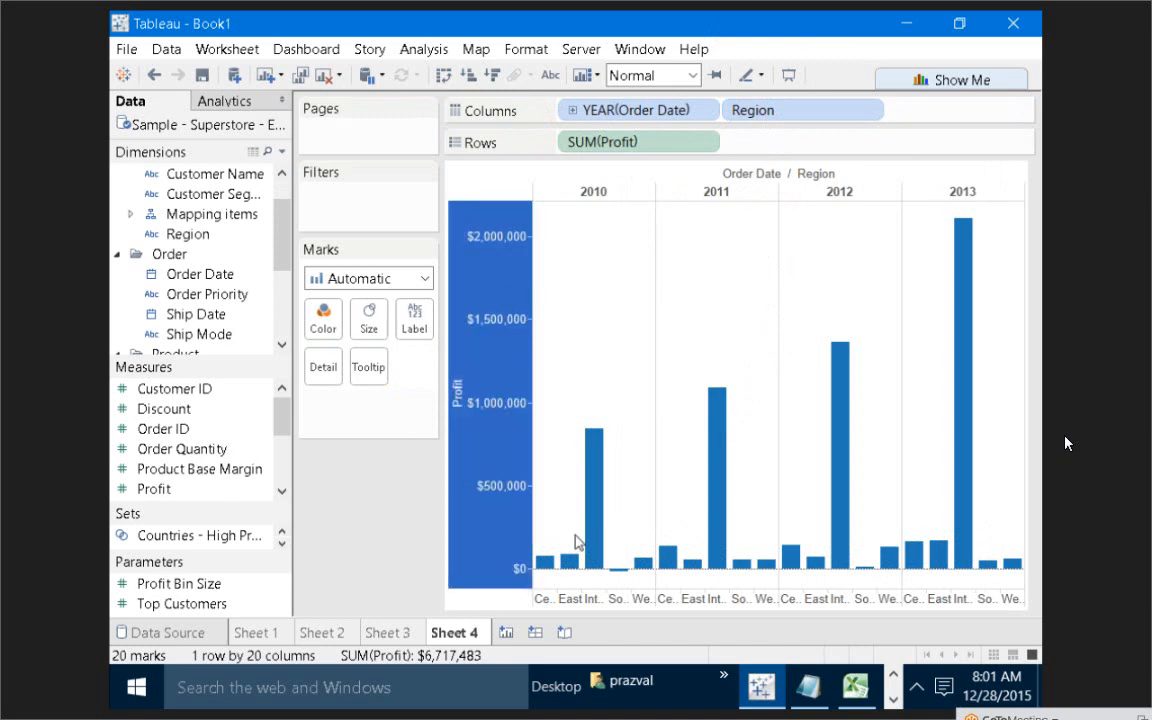
mouse_move(578, 563)
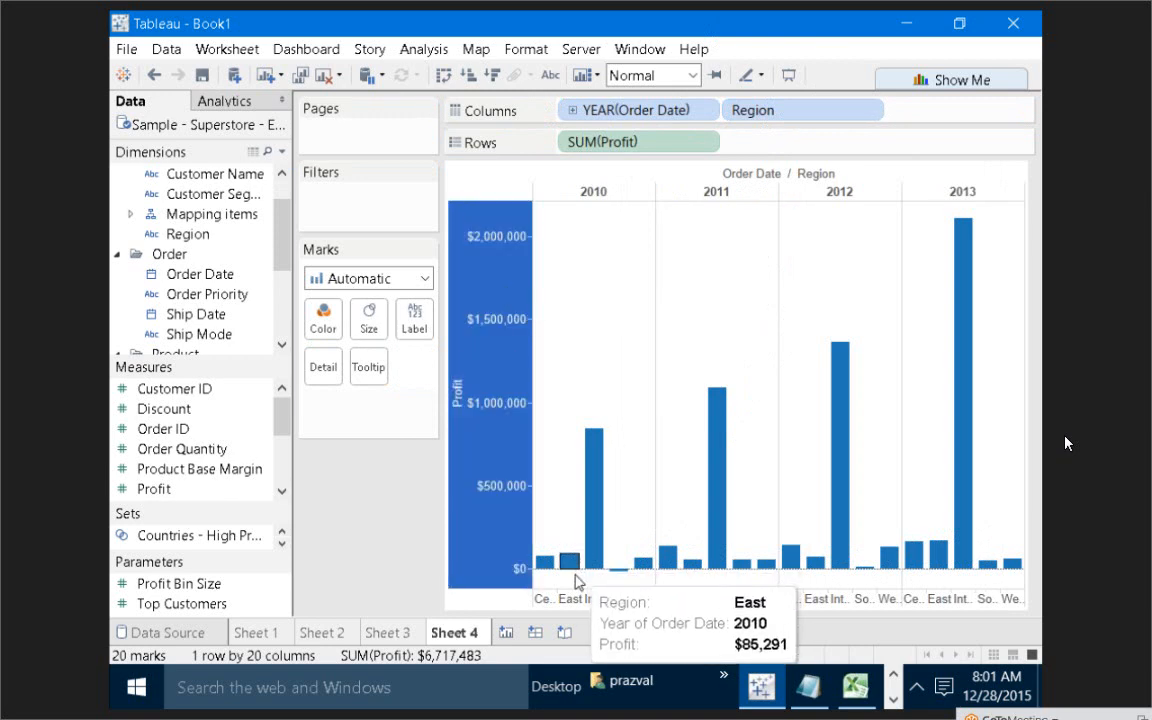
click(562, 599)
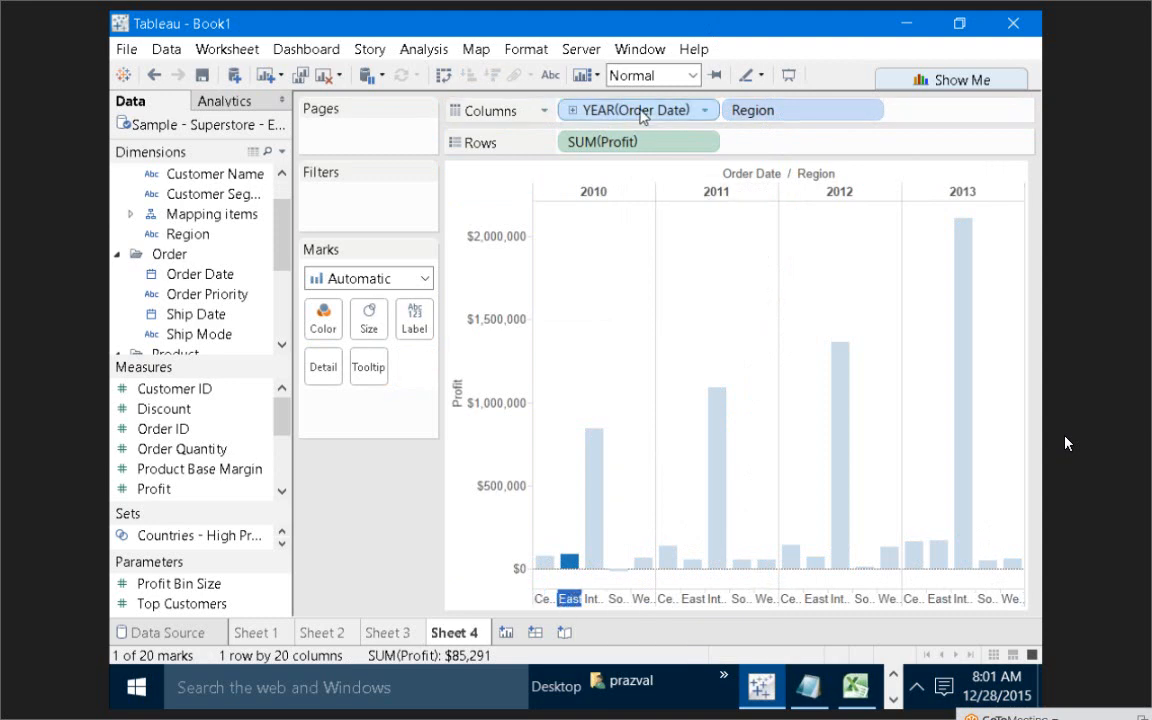
drag(643, 116, 900, 110)
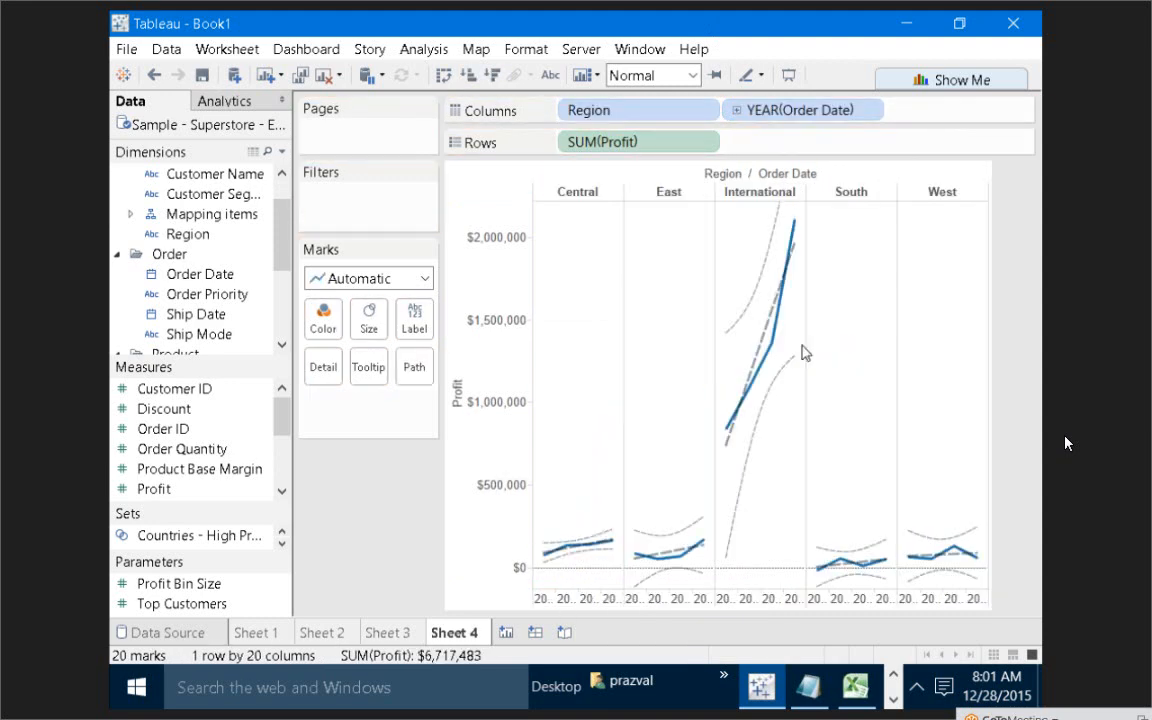
Select the Profit axis and the 2011 header under Central in turn to inspect the trend line axes, and clear the selection
click(563, 598)
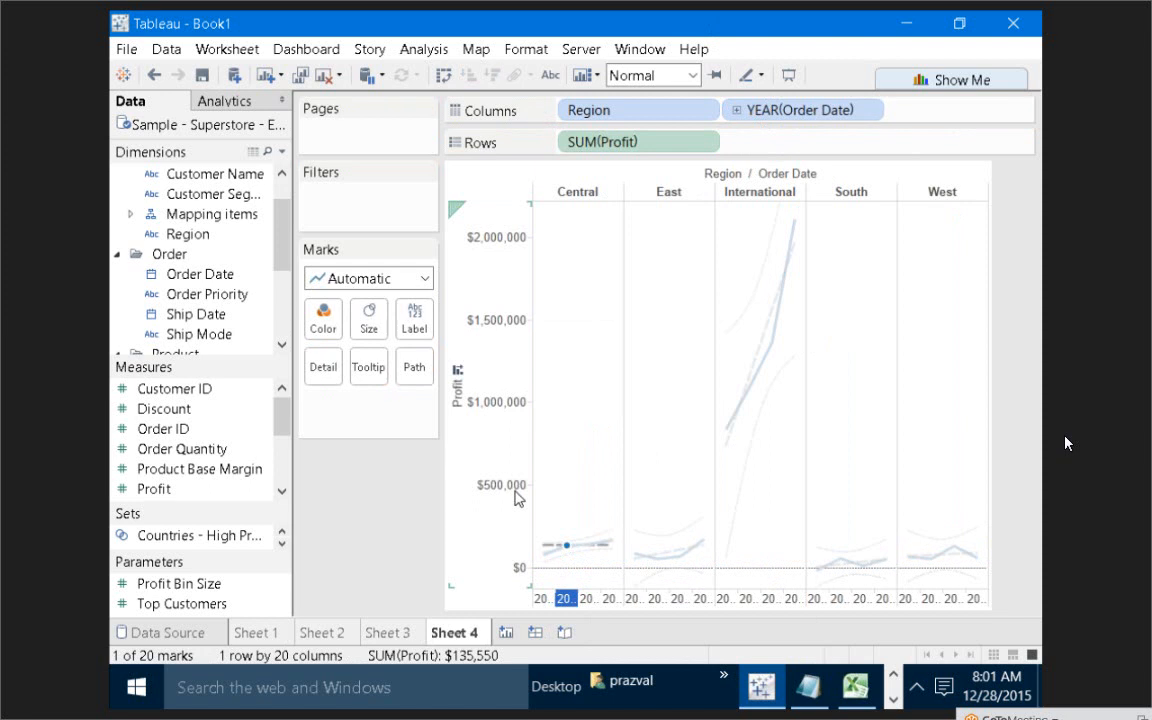
click(463, 441)
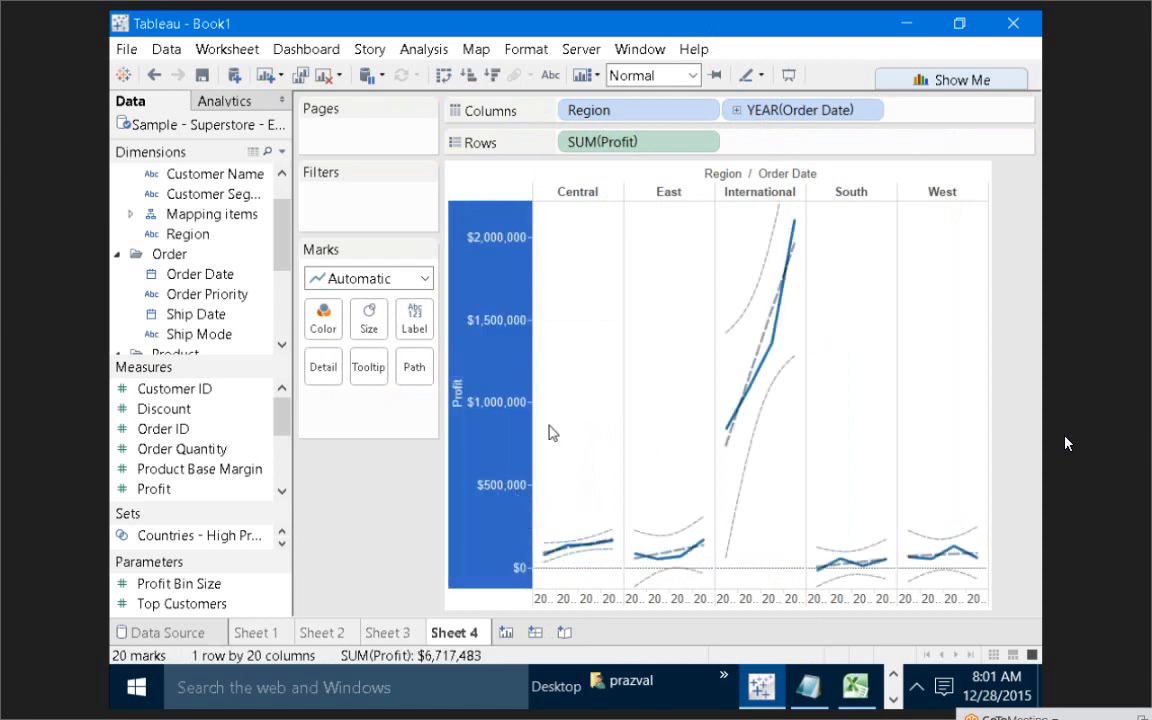
click(505, 378)
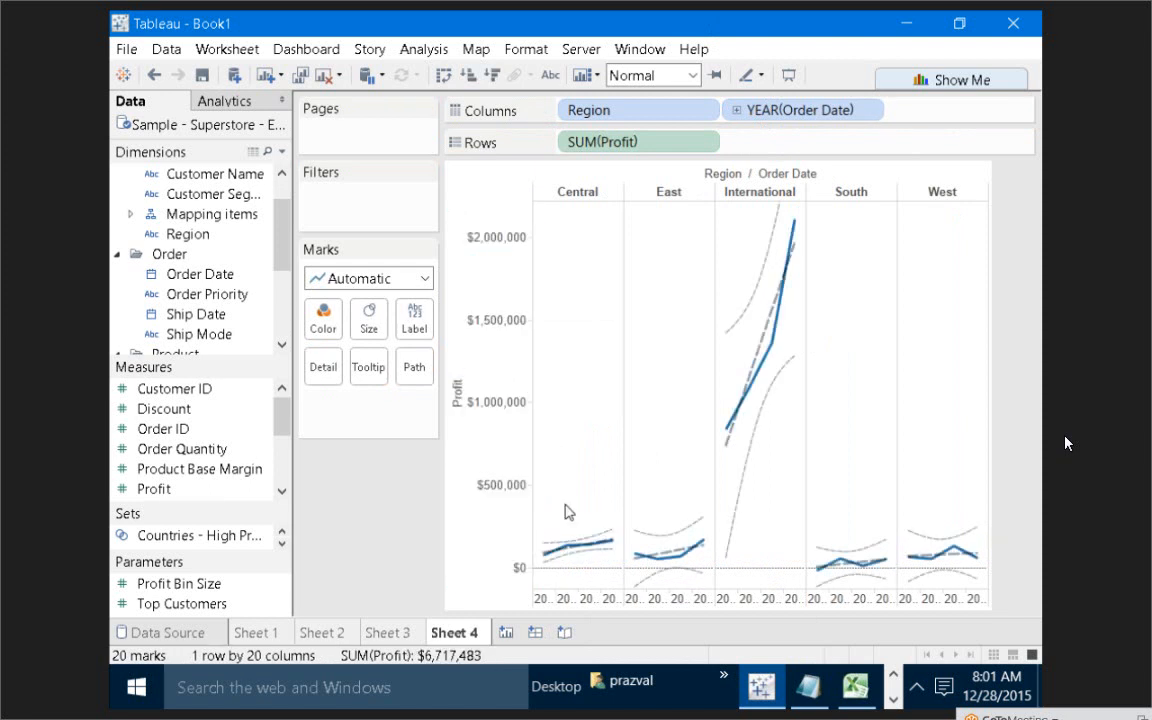
mouse_move(564, 548)
click(512, 482)
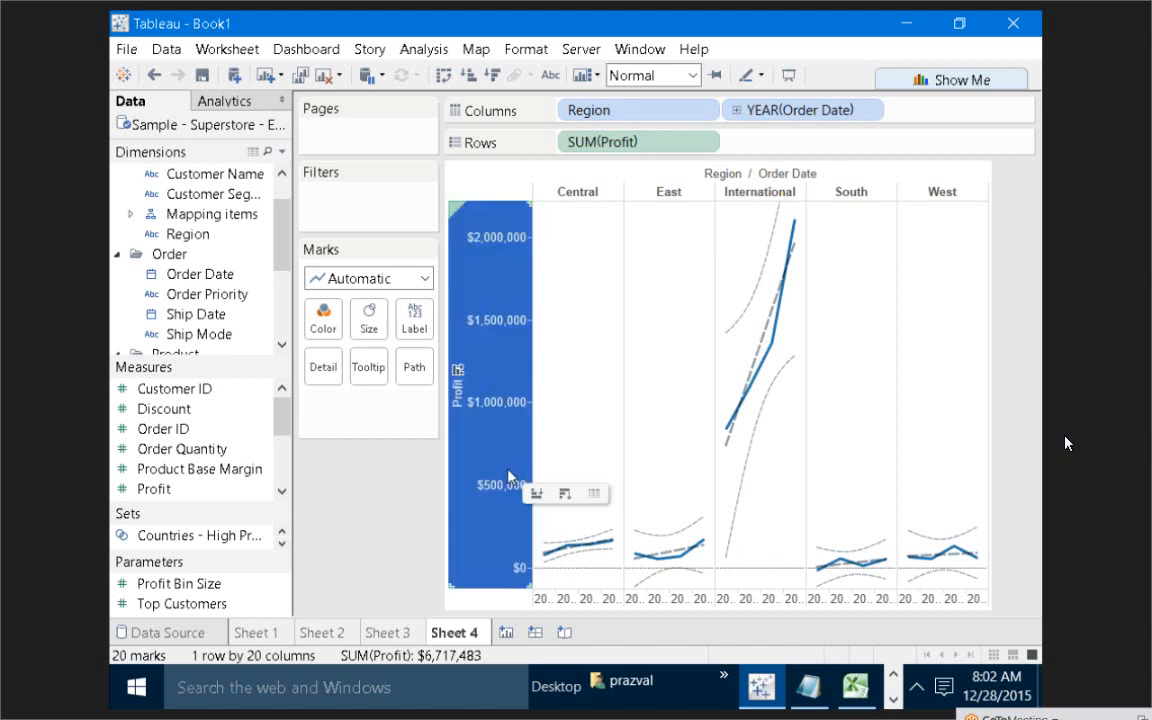
click(563, 598)
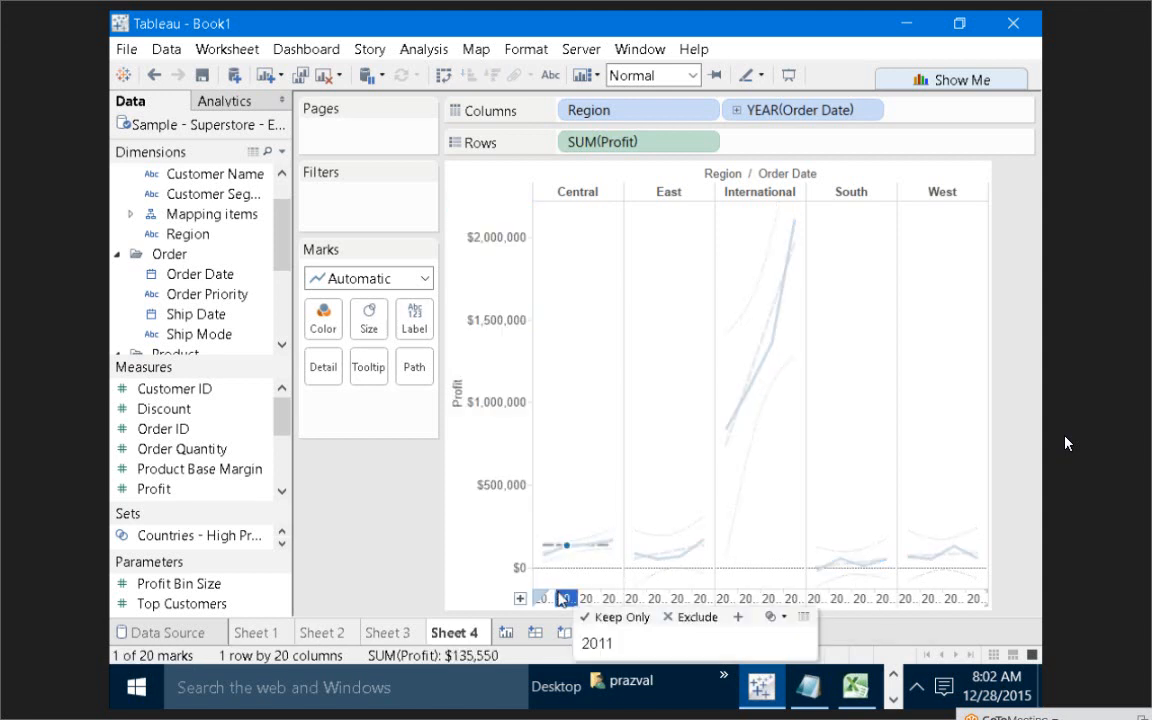
click(565, 446)
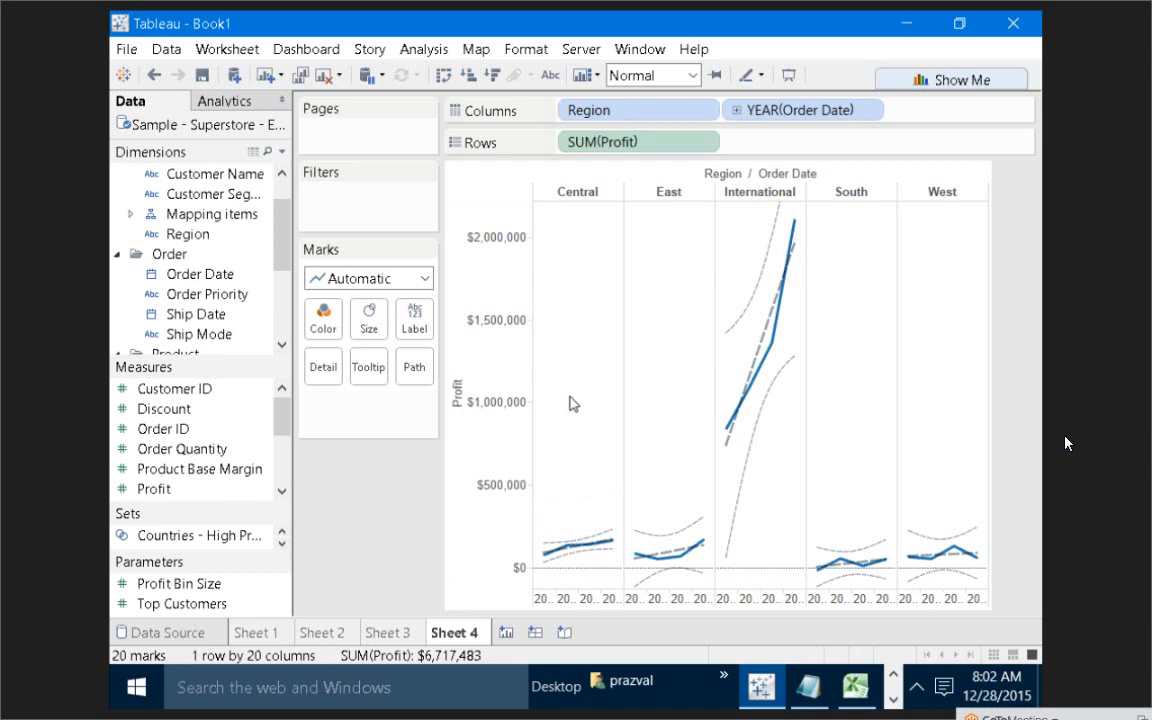
Switch to Sheet 3, sketch annotations along the Profit and year axes and around Delivery Truck, and clear the drawings
click(403, 632)
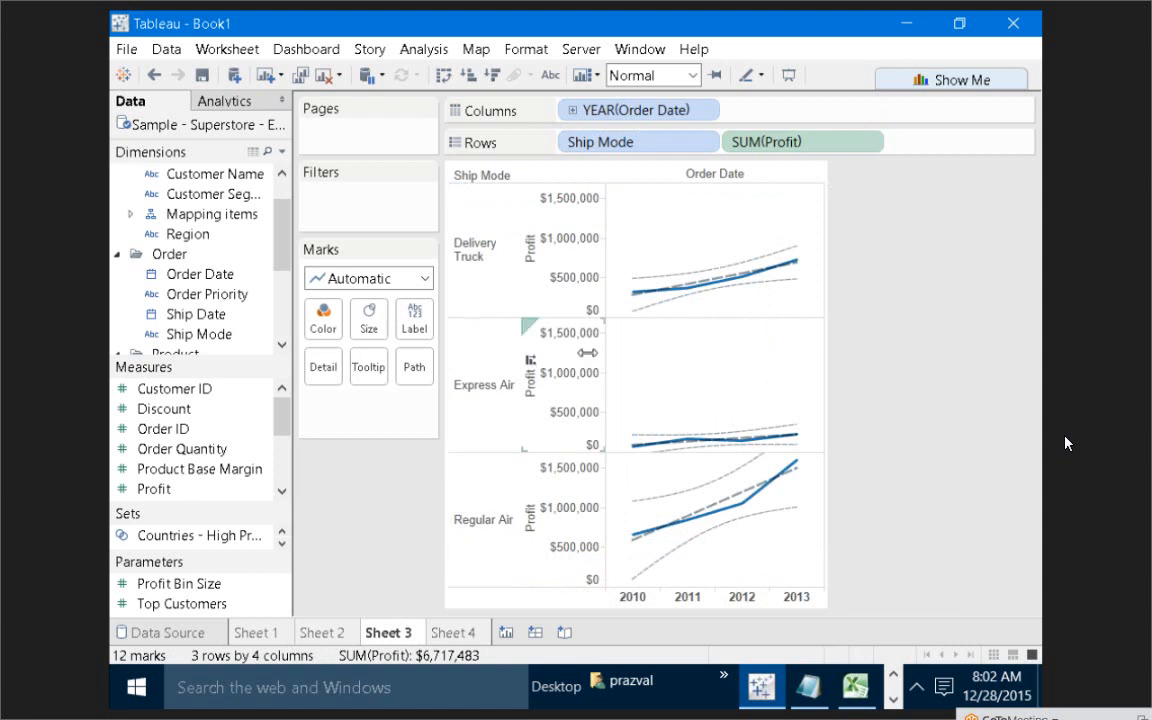
click(706, 42)
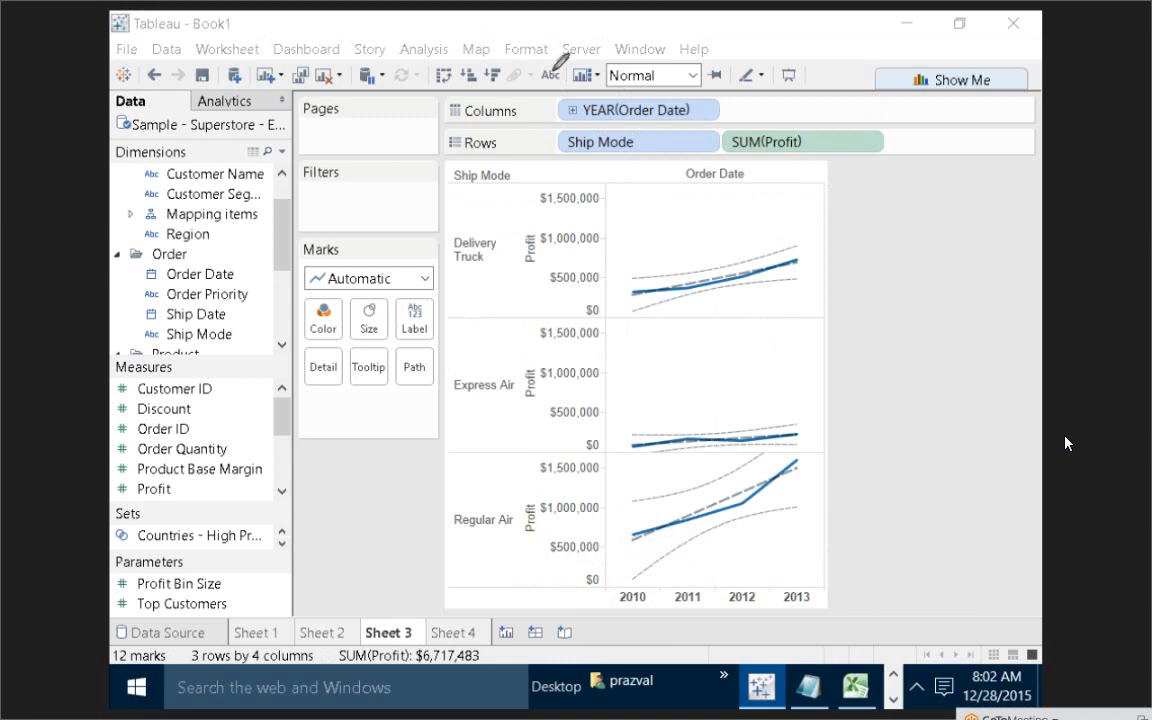
drag(602, 178, 602, 328)
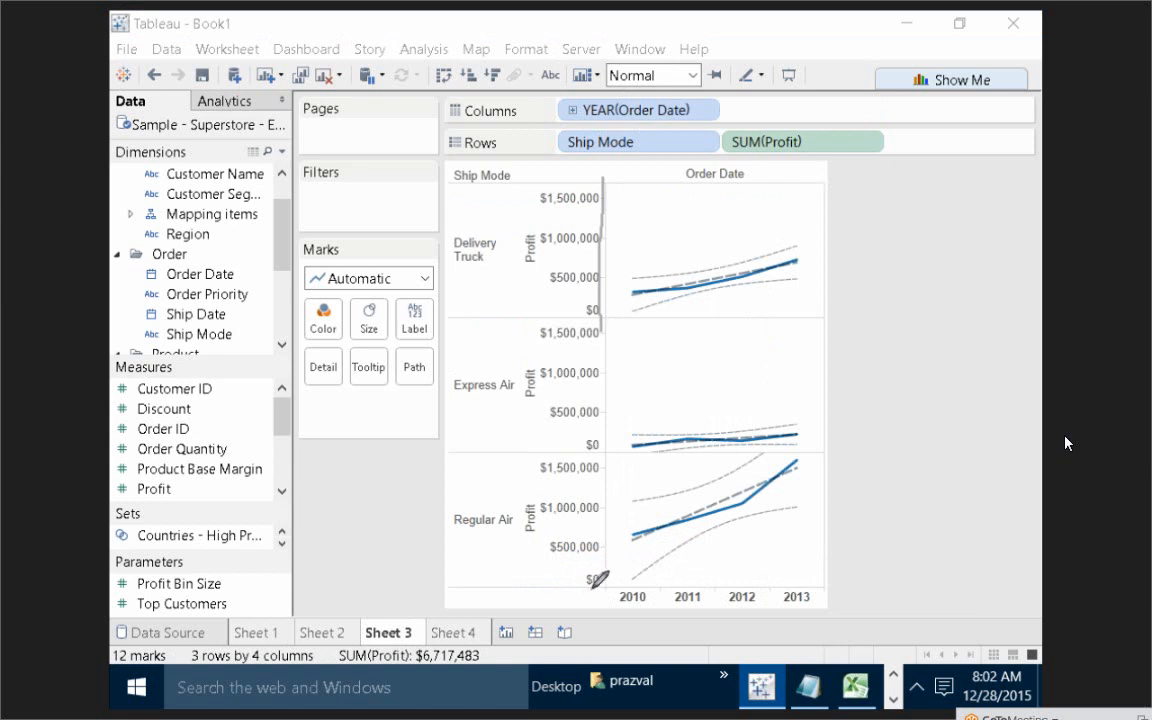
drag(592, 588, 793, 578)
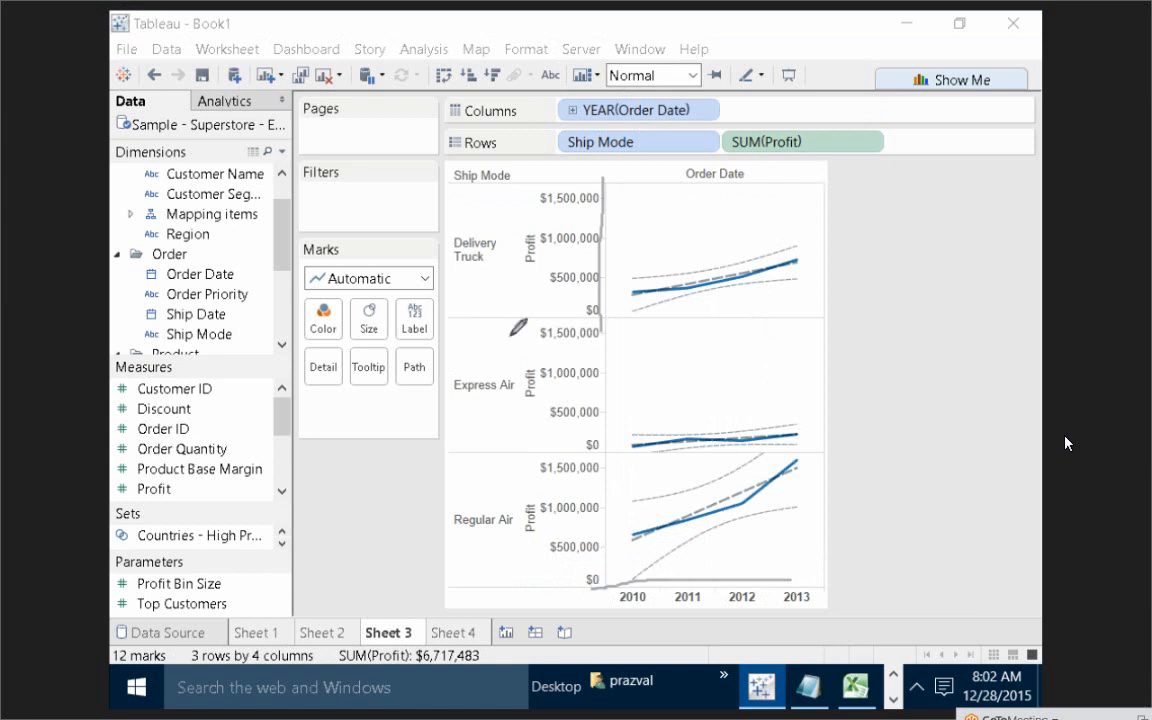
mouse_move(478, 258)
mouse_down()
mouse_move(506, 224)
mouse_move(489, 250)
mouse_move(506, 241)
mouse_up()
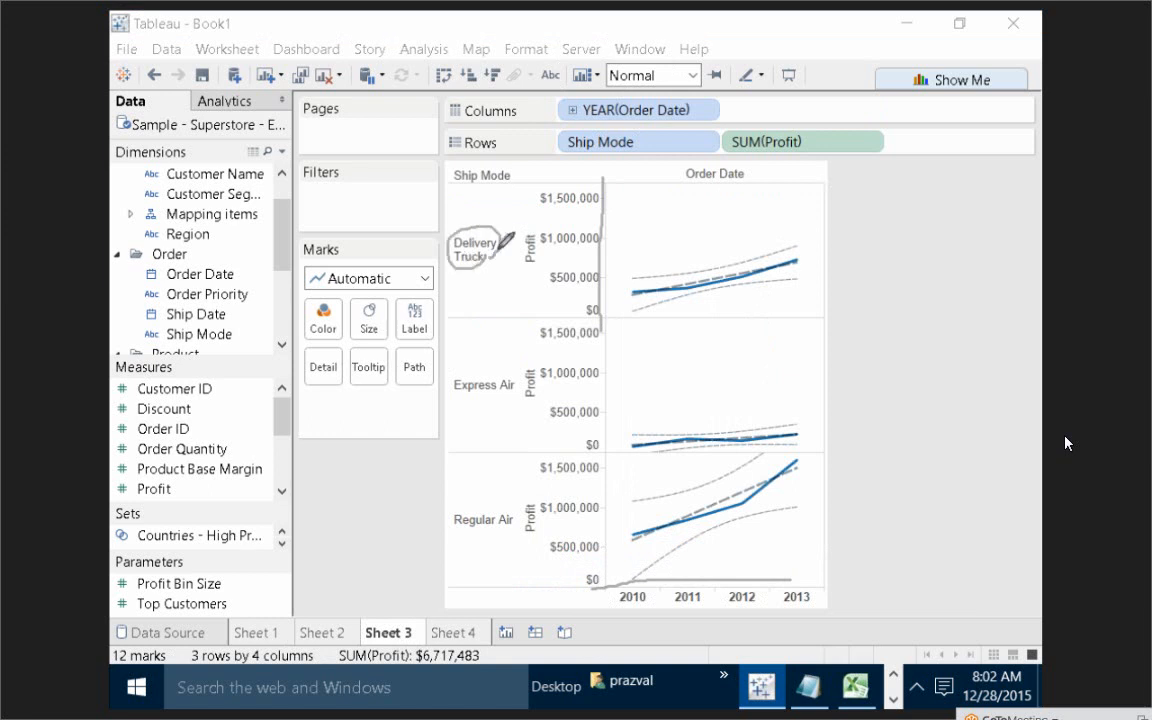
click(674, 66)
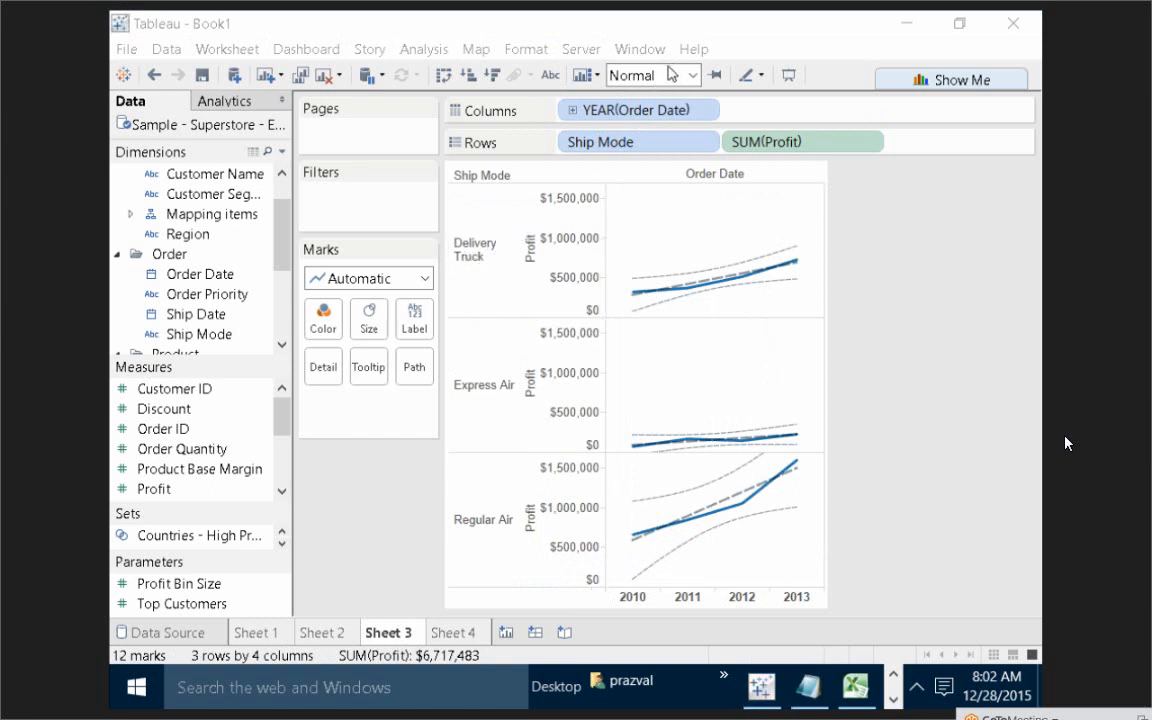
Open the trend model description for the ship mode chart and examine the individual trend lines for Delivery Truck and Express Air
right_click(652, 340)
mouse_move(815, 474)
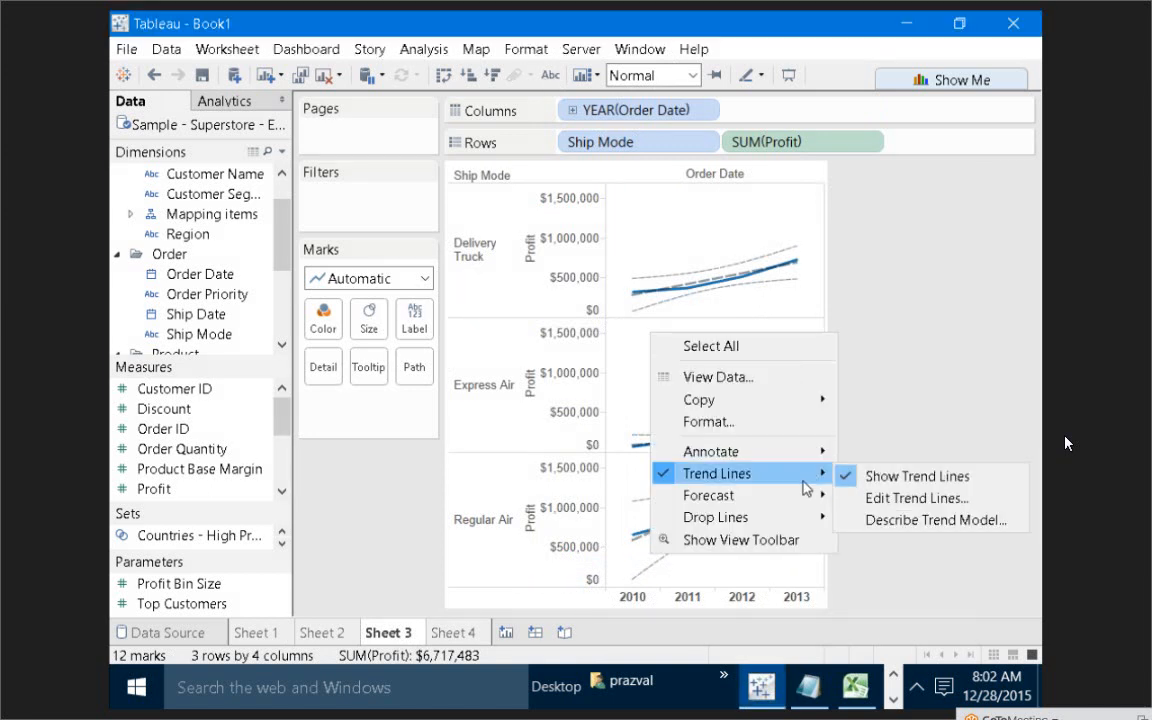
click(887, 533)
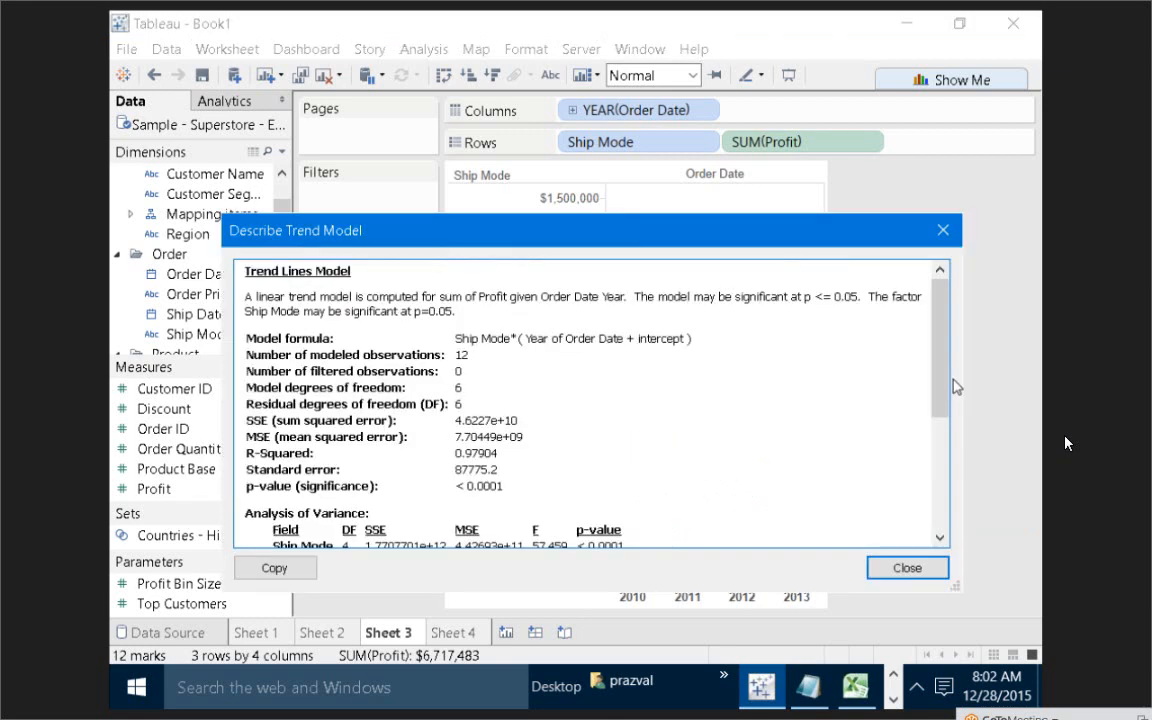
drag(943, 366, 948, 478)
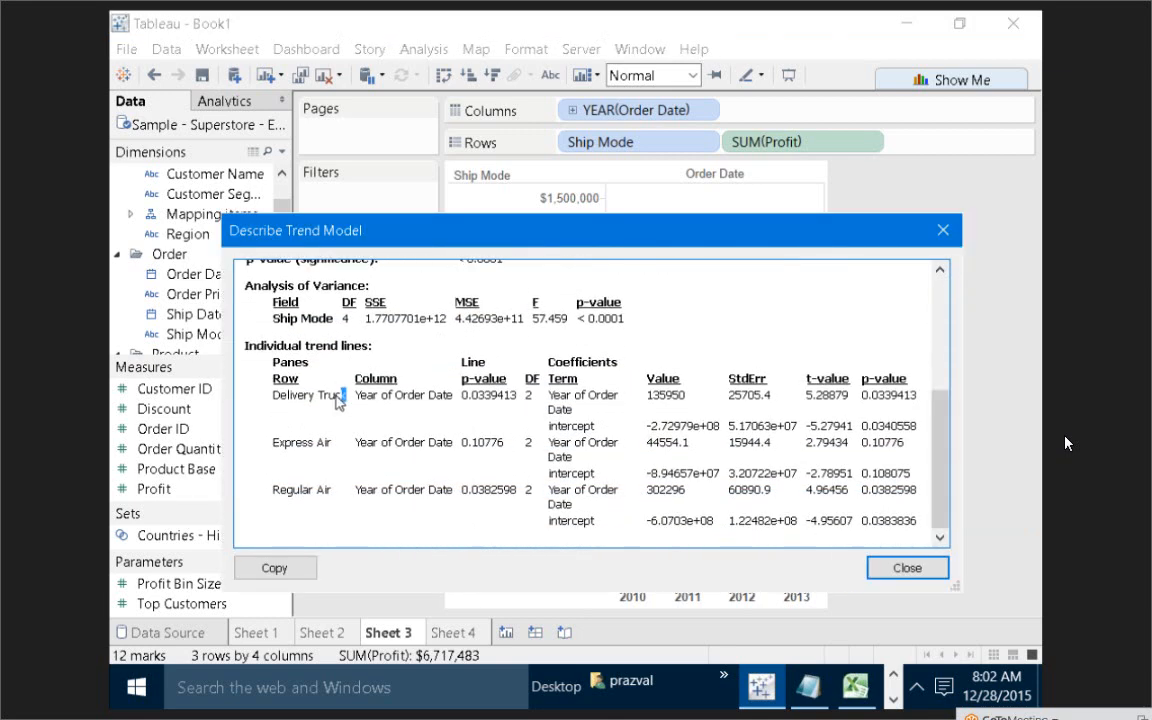
drag(346, 396, 244, 354)
drag(330, 443, 262, 447)
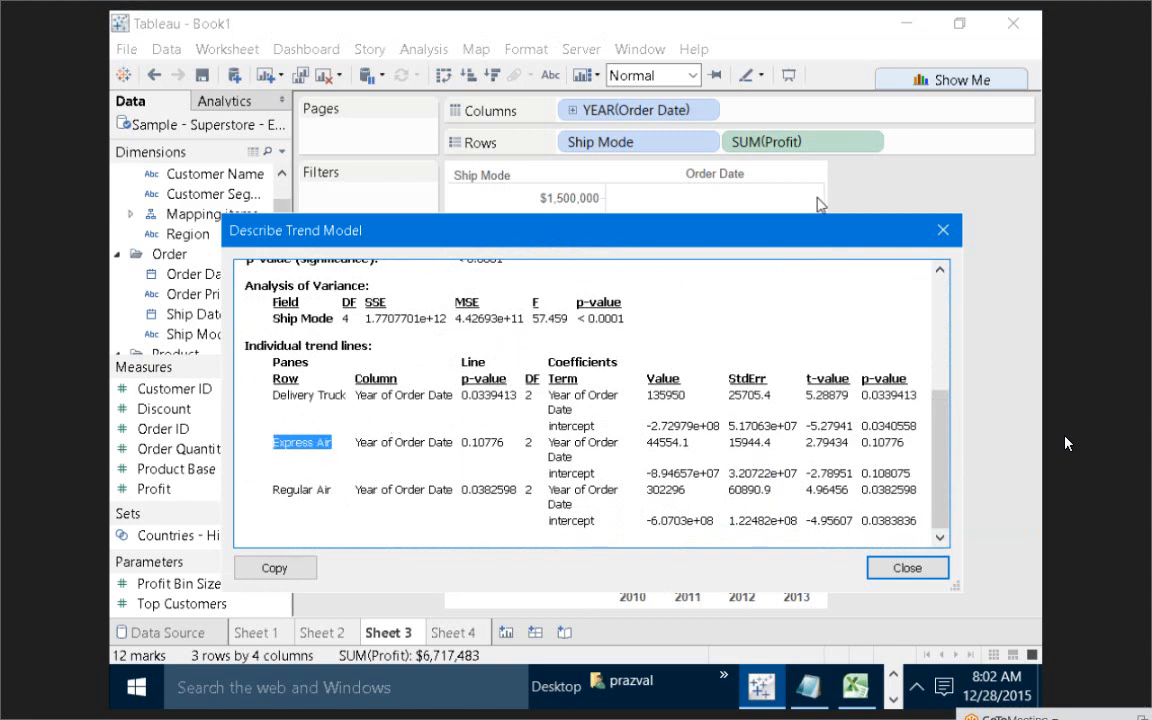
click(945, 232)
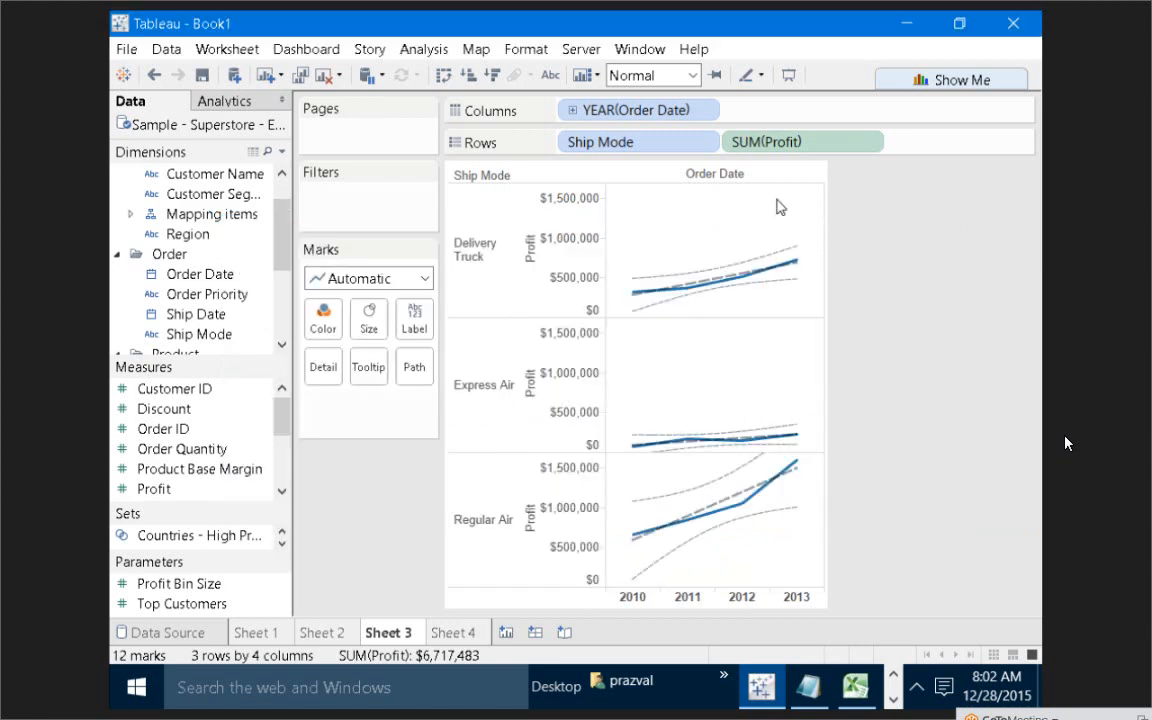
Drill the year of Order Date down to quarters in Columns and widen the chart
click(572, 110)
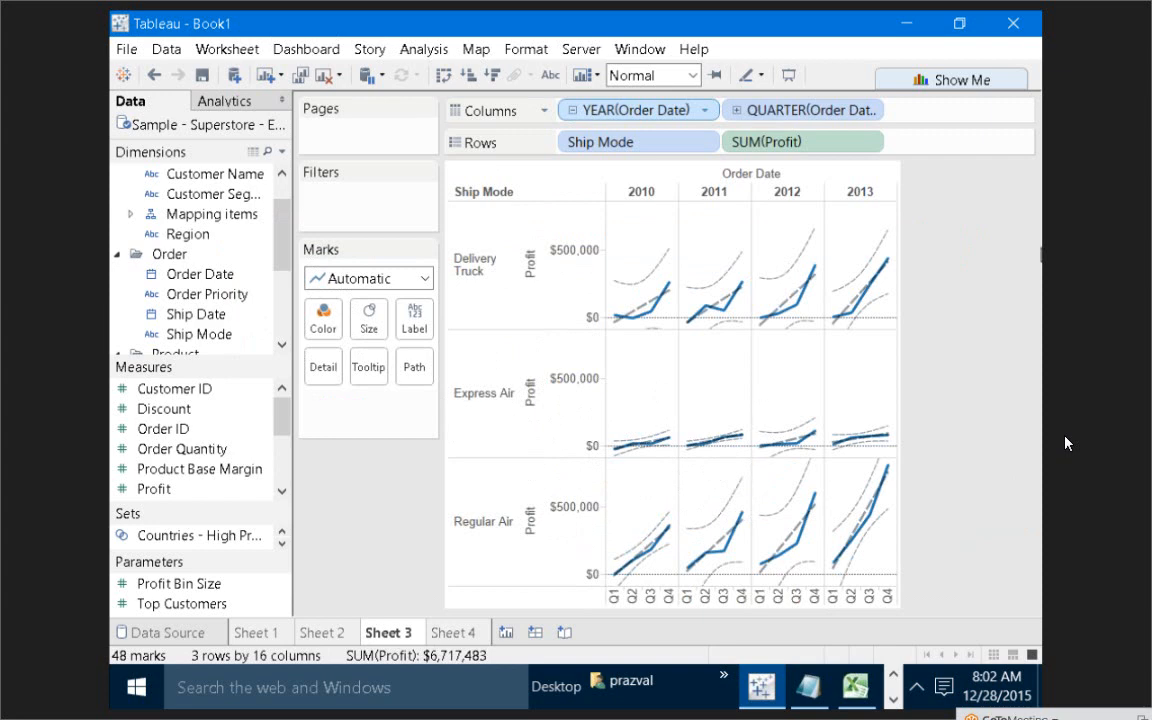
drag(895, 215, 977, 224)
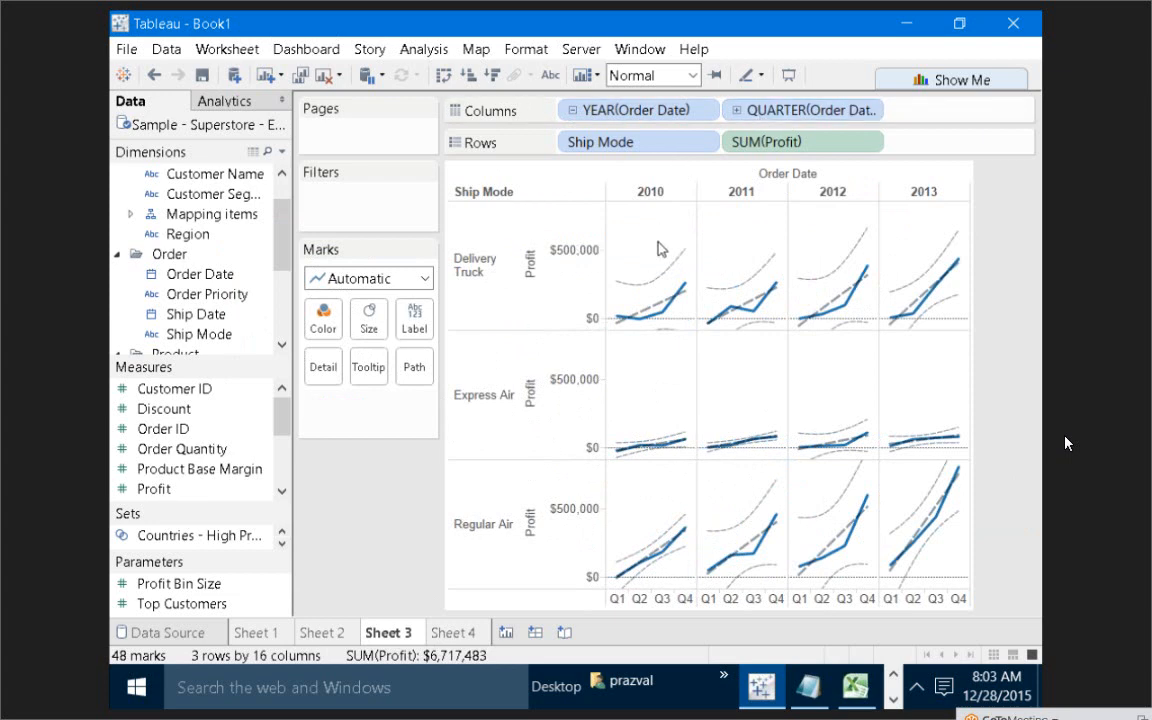
mouse_move(660, 251)
Examine the number of modeled observations in the quarterly trend model description and close it
right_click(645, 373)
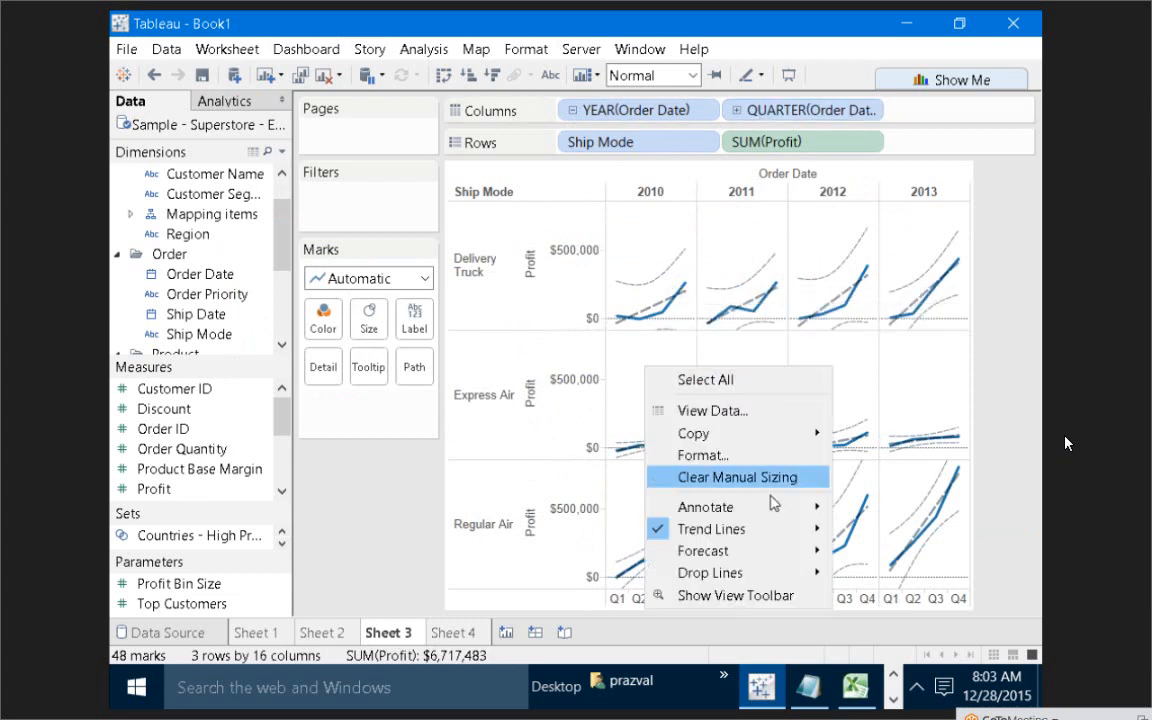
mouse_move(764, 528)
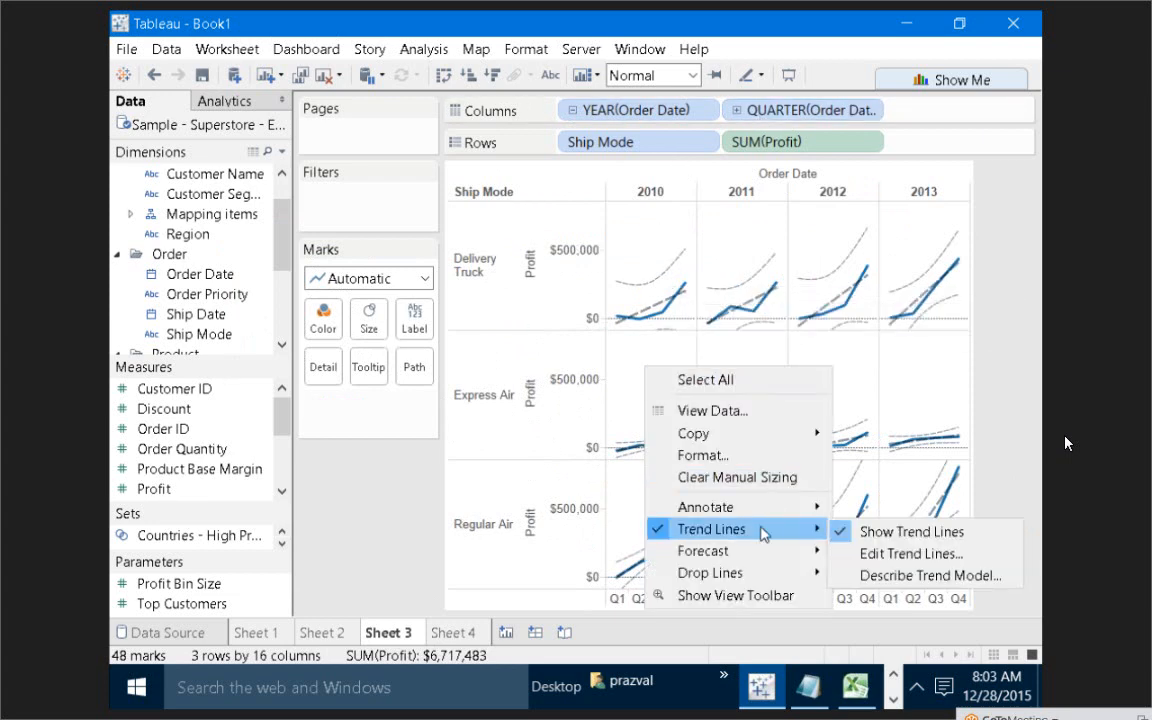
click(868, 575)
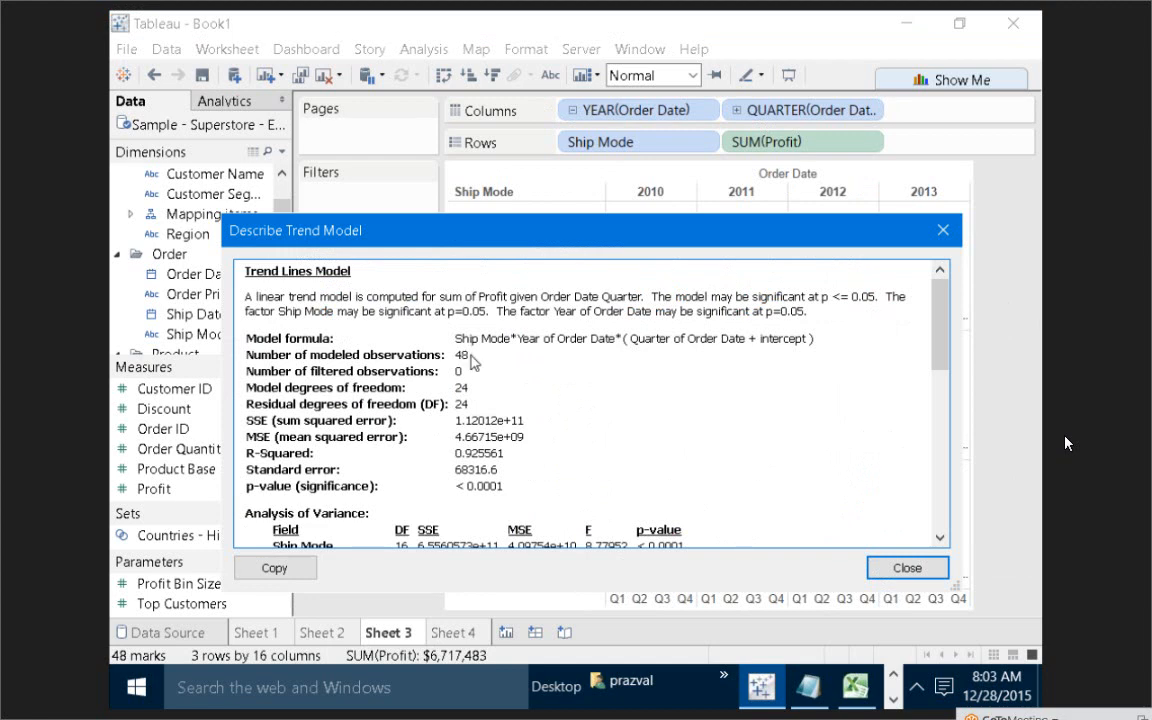
drag(472, 358, 461, 360)
click(940, 232)
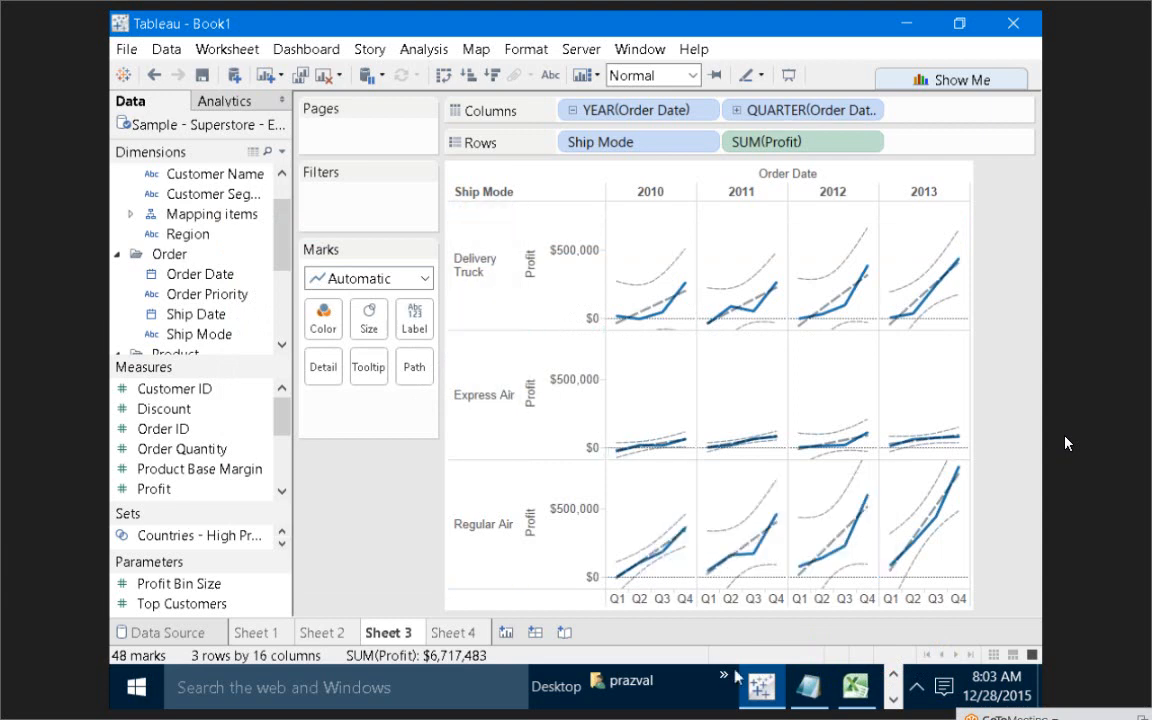
Check the trend line options for the quarterly chart without changing them, and review its trend model description again
mouse_move(742, 686)
right_click(670, 379)
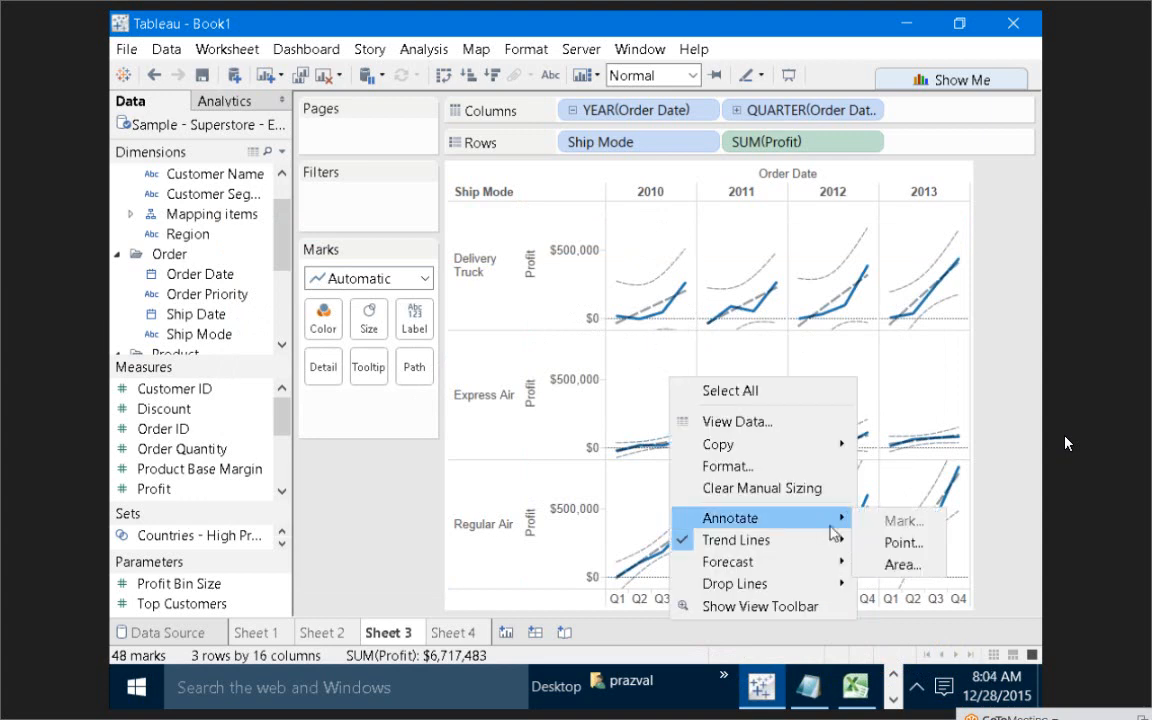
mouse_move(810, 540)
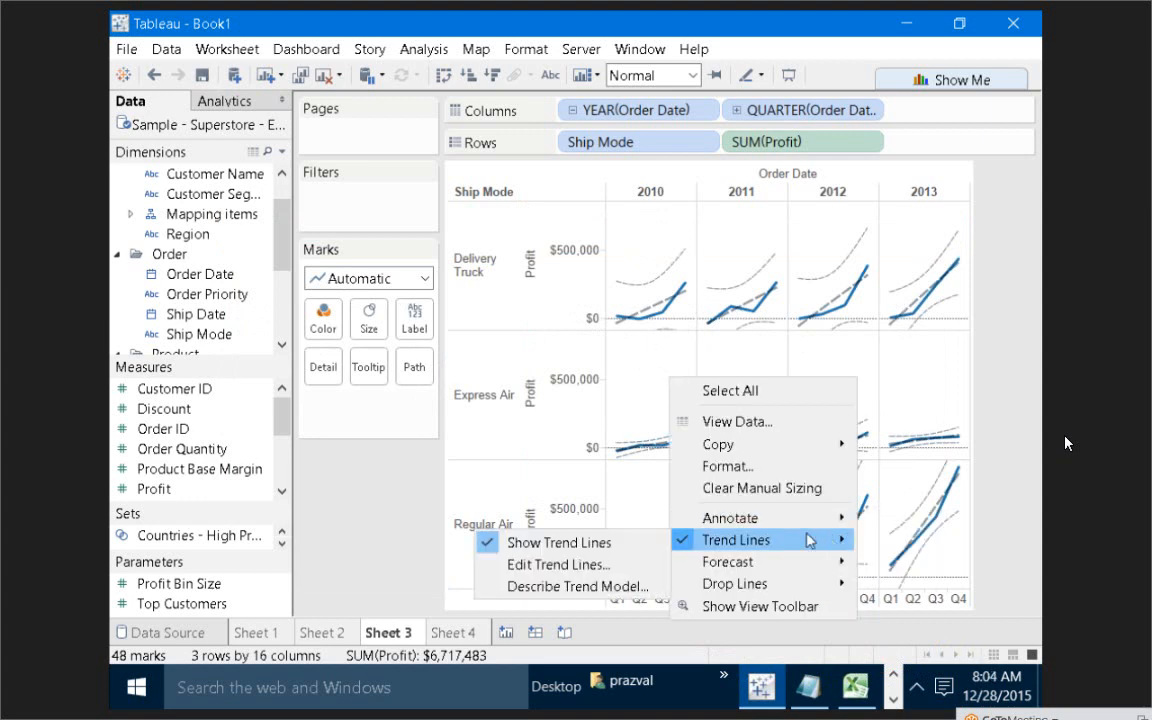
click(628, 565)
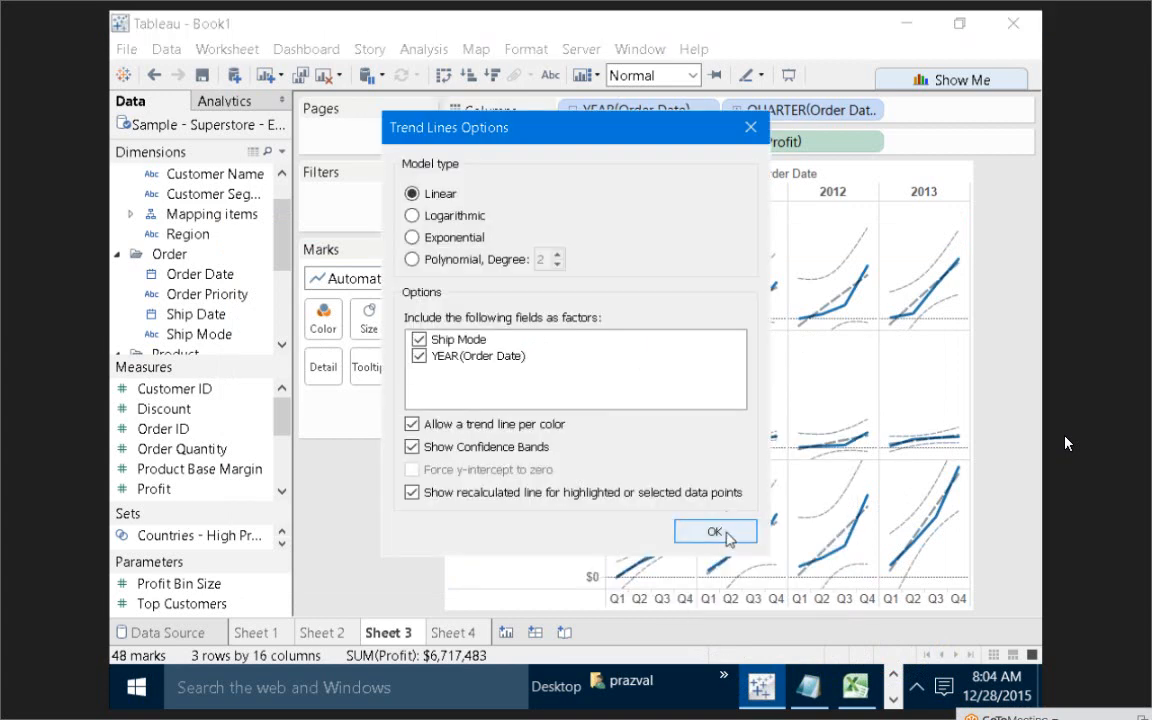
click(716, 532)
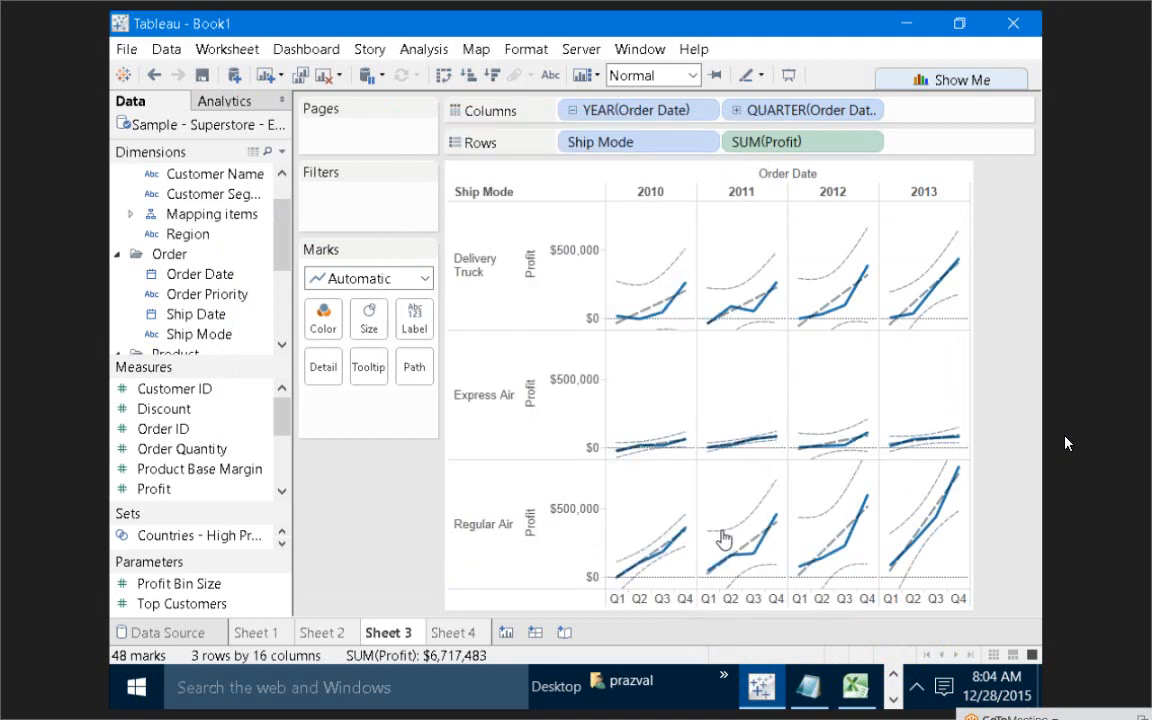
right_click(648, 380)
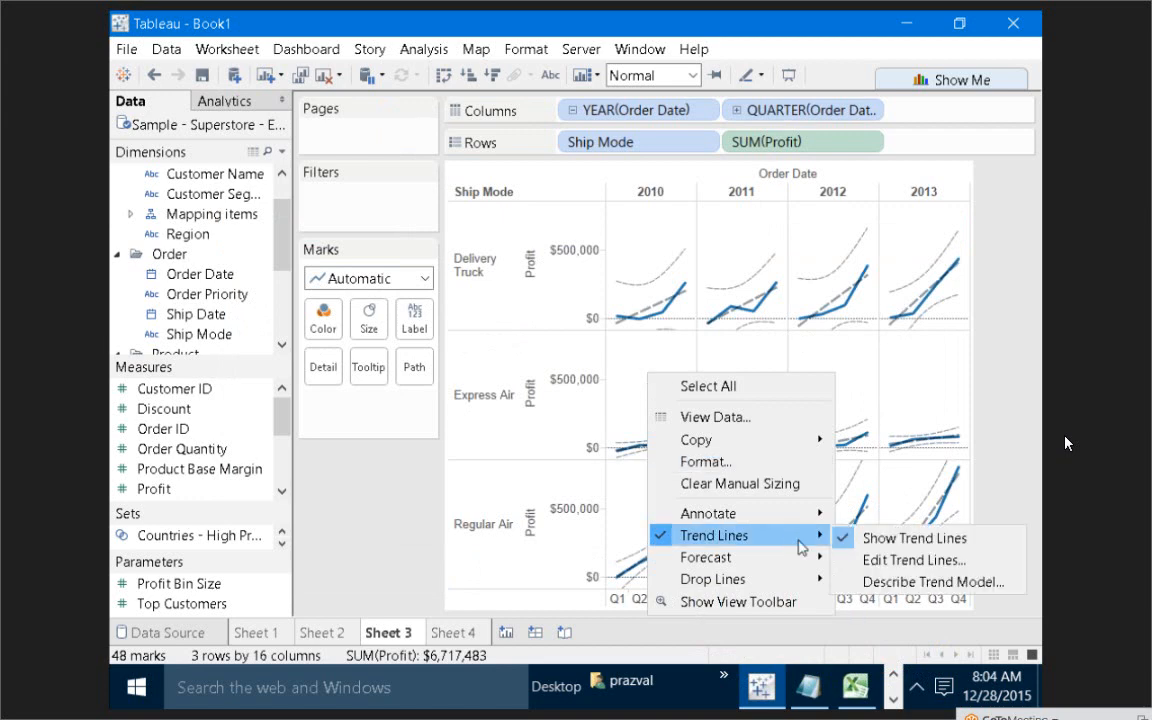
click(895, 587)
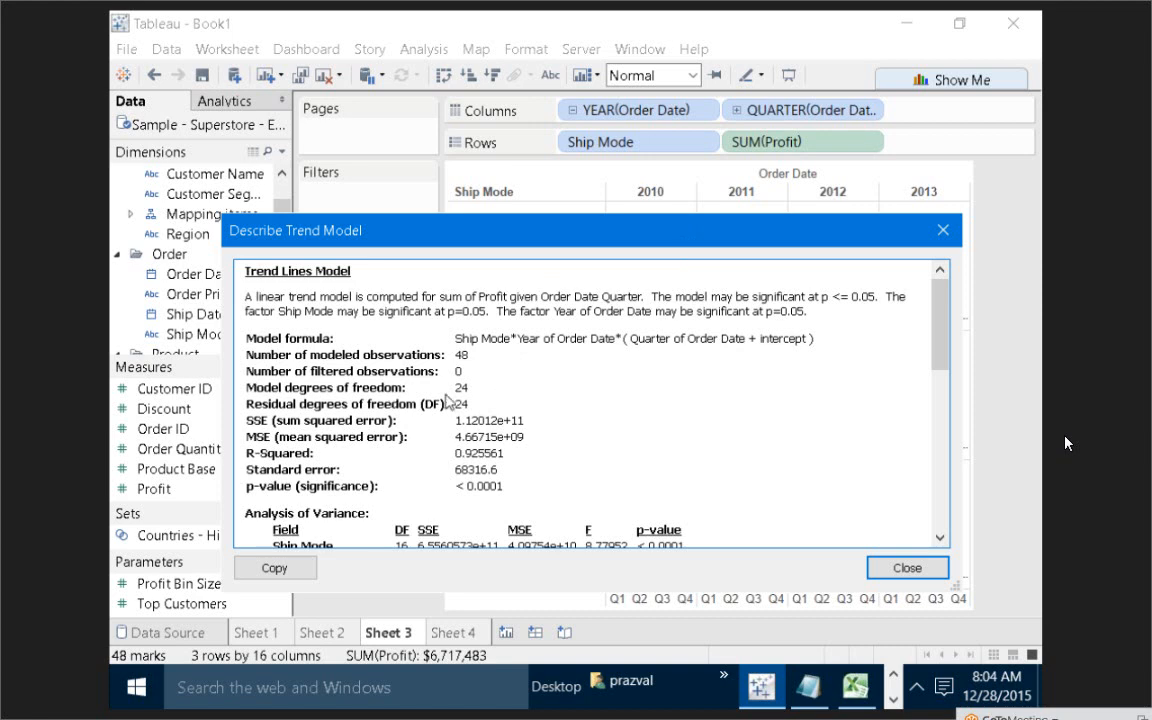
click(940, 231)
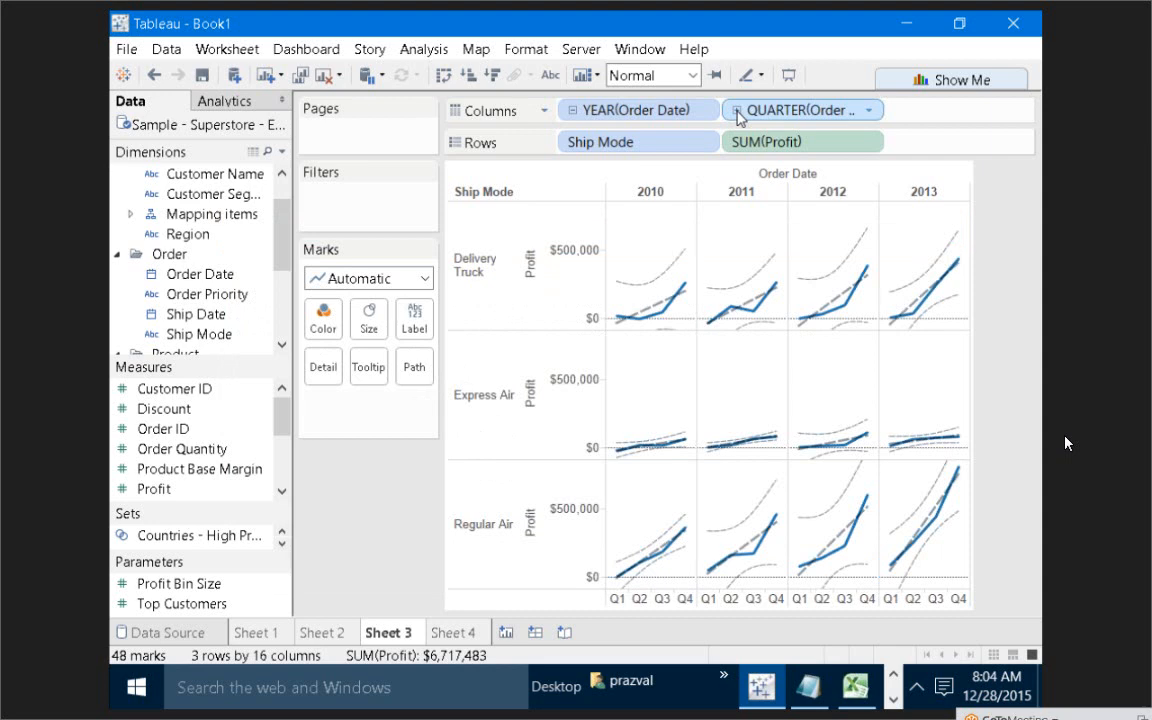
Drill the quarter of Order Date down to months and review the monthly trend model description
click(737, 111)
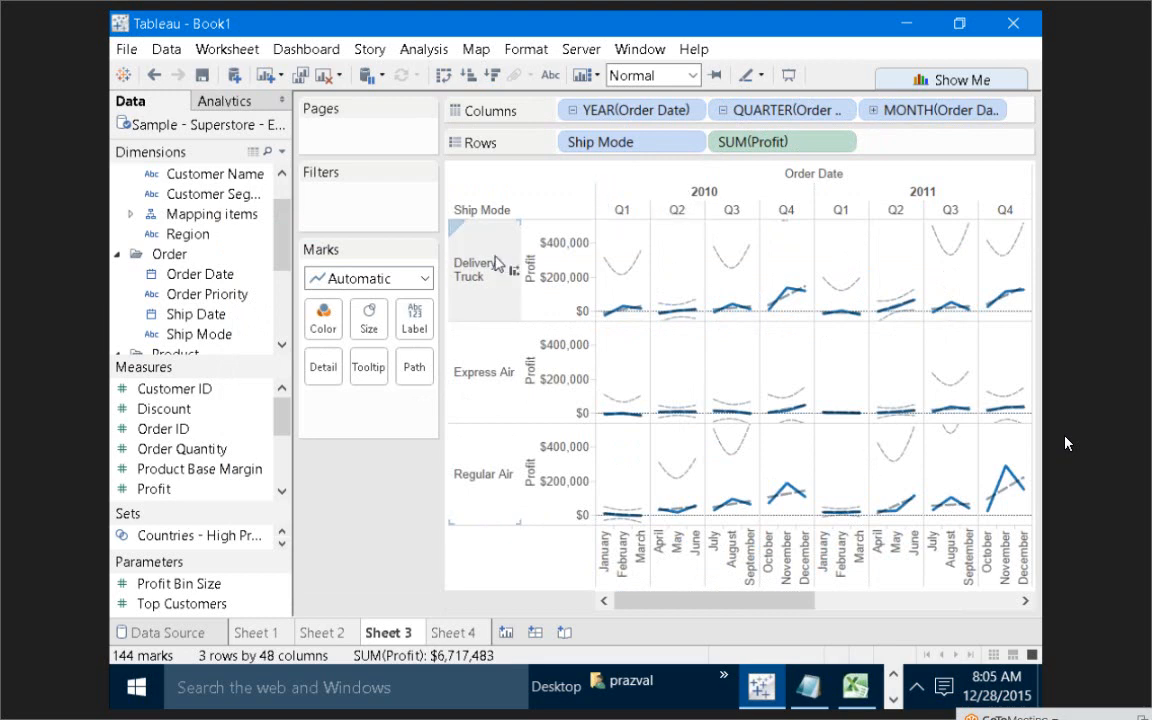
right_click(680, 268)
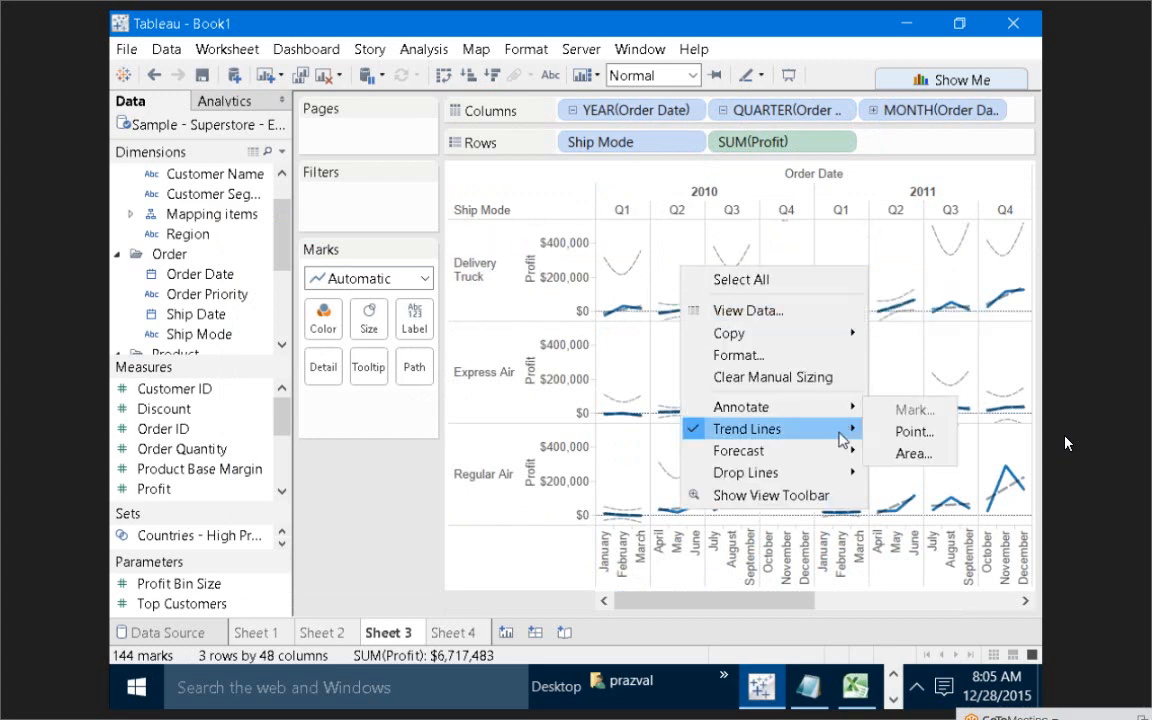
mouse_move(700, 429)
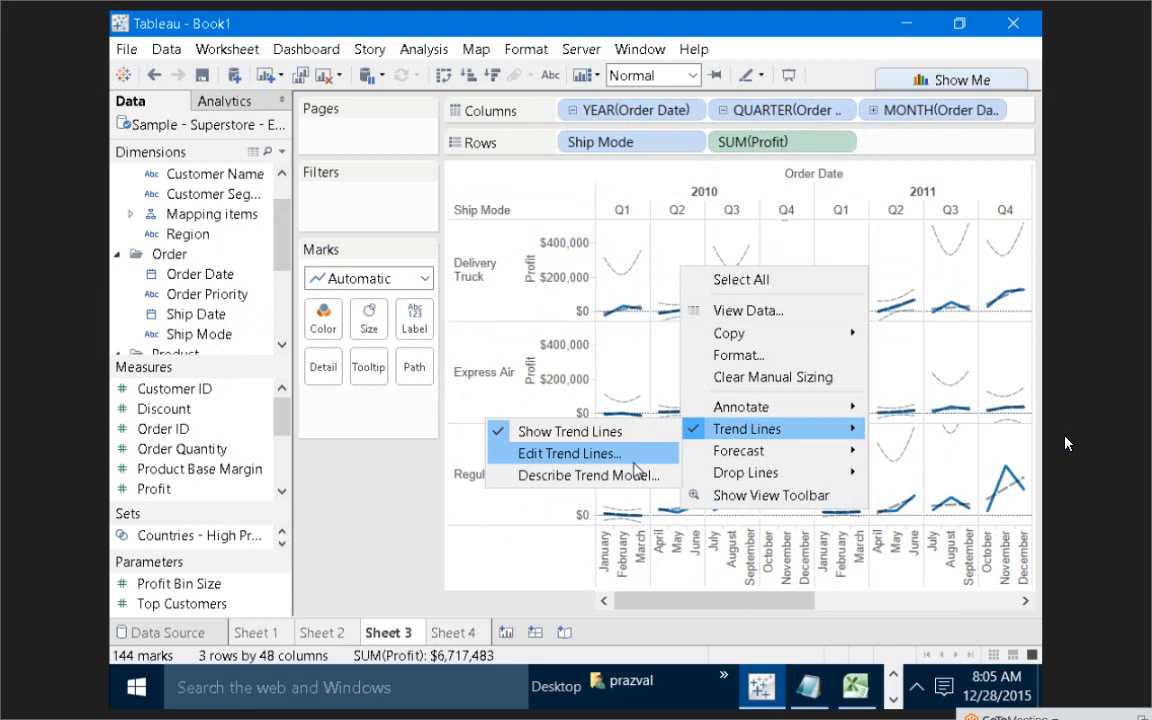
click(633, 477)
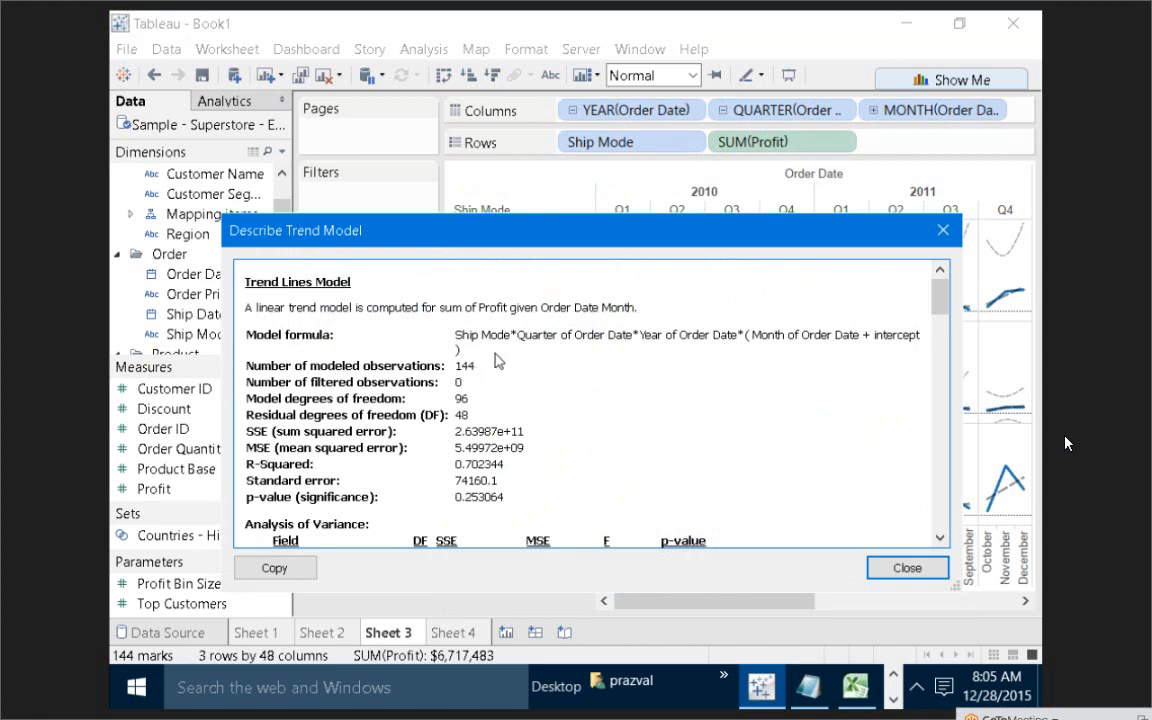
click(943, 233)
Highlight the Delivery Truck row, circle 2010, Q1 and January to trace its first data points, and clear the drawings and selection
click(490, 287)
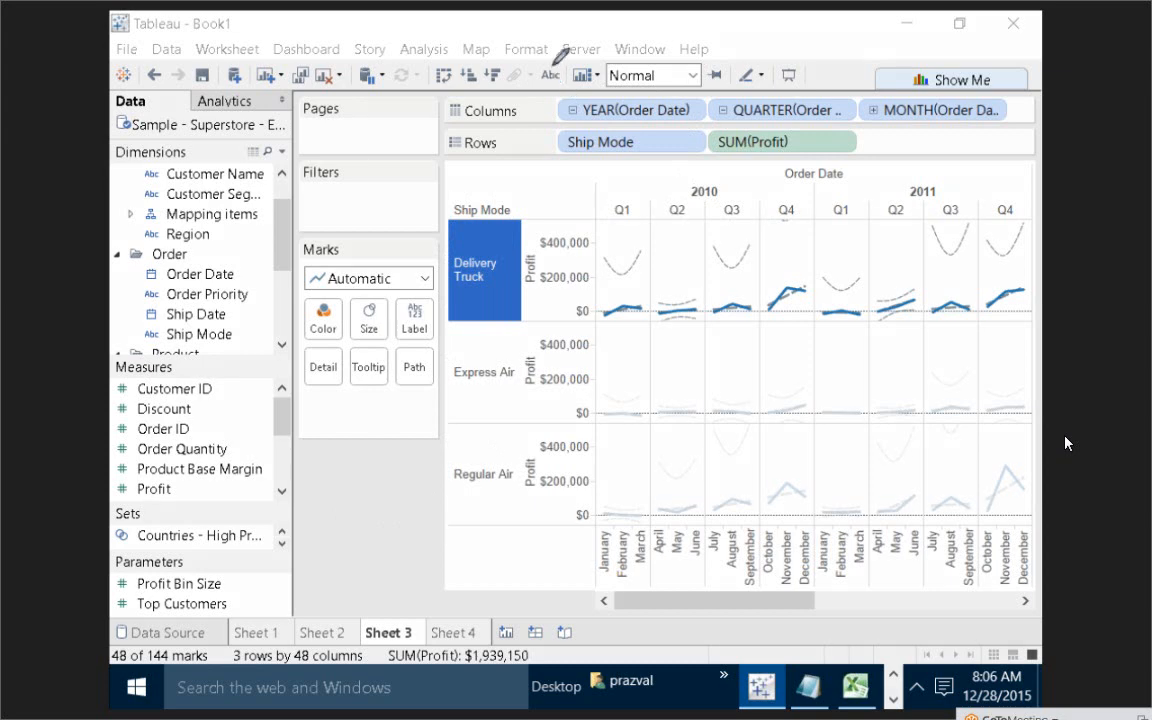
mouse_move(713, 183)
mouse_down()
mouse_move(686, 191)
mouse_move(724, 177)
mouse_move(716, 182)
mouse_up()
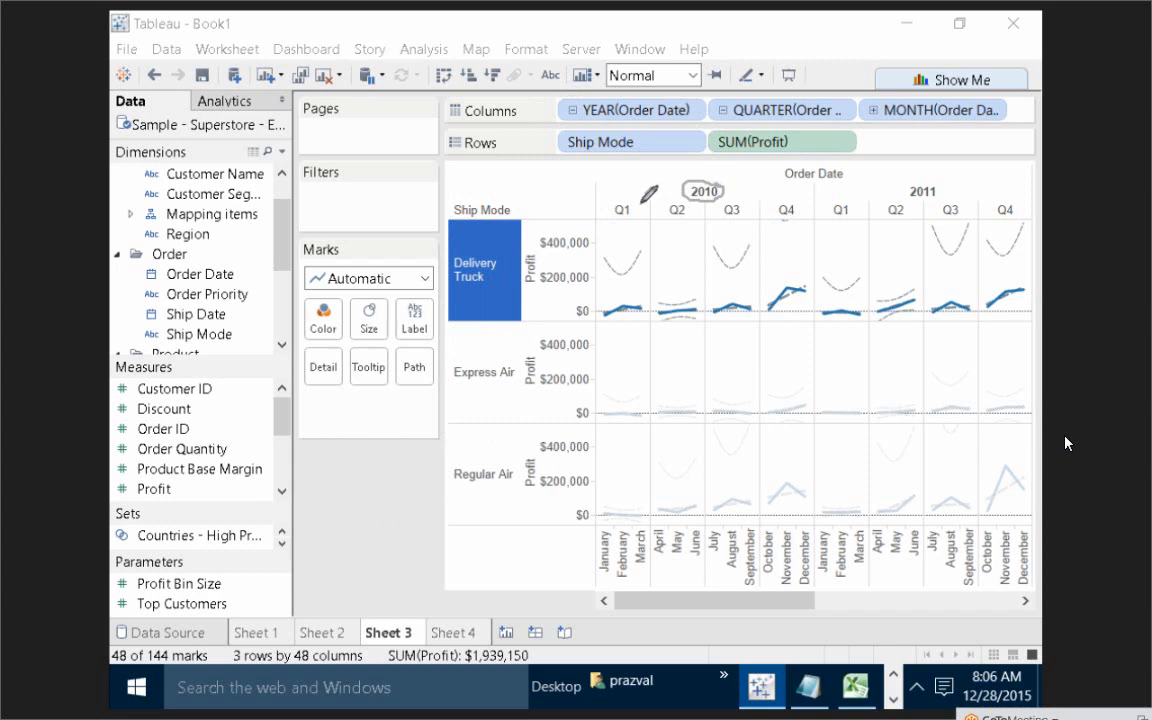
mouse_move(645, 200)
mouse_down()
mouse_move(612, 205)
mouse_move(625, 220)
mouse_move(633, 211)
mouse_up()
mouse_move(608, 529)
mouse_down()
mouse_move(602, 577)
mouse_move(616, 556)
mouse_move(608, 532)
mouse_up()
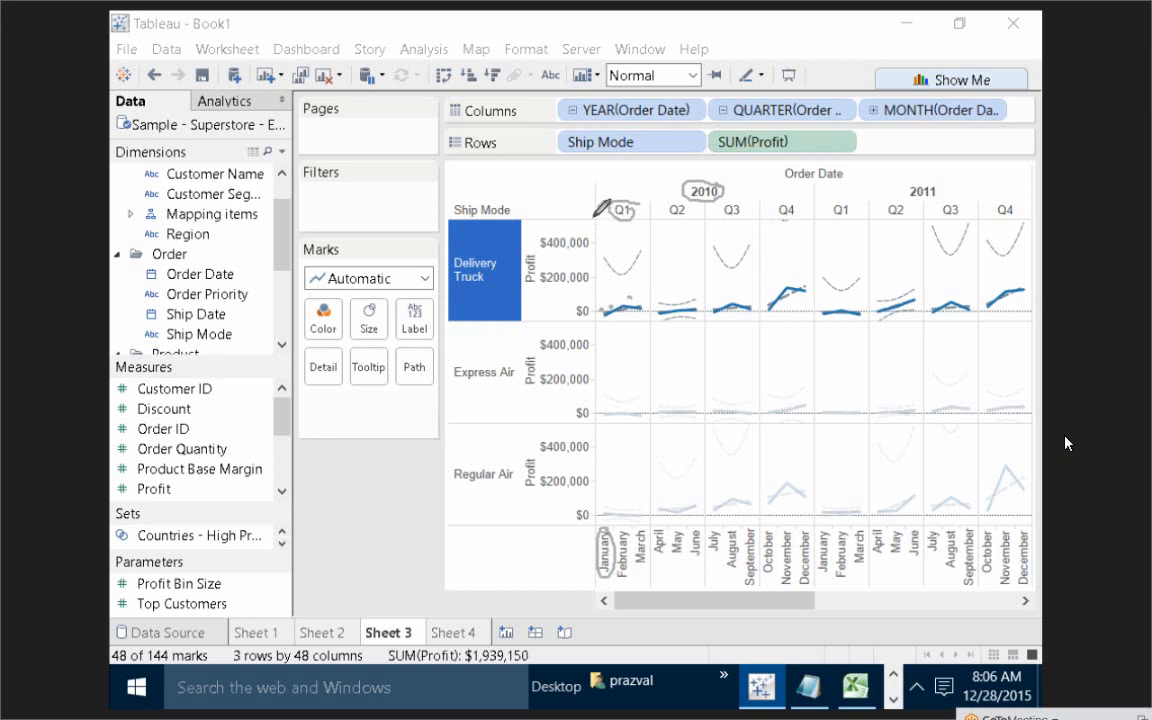
key(Escape)
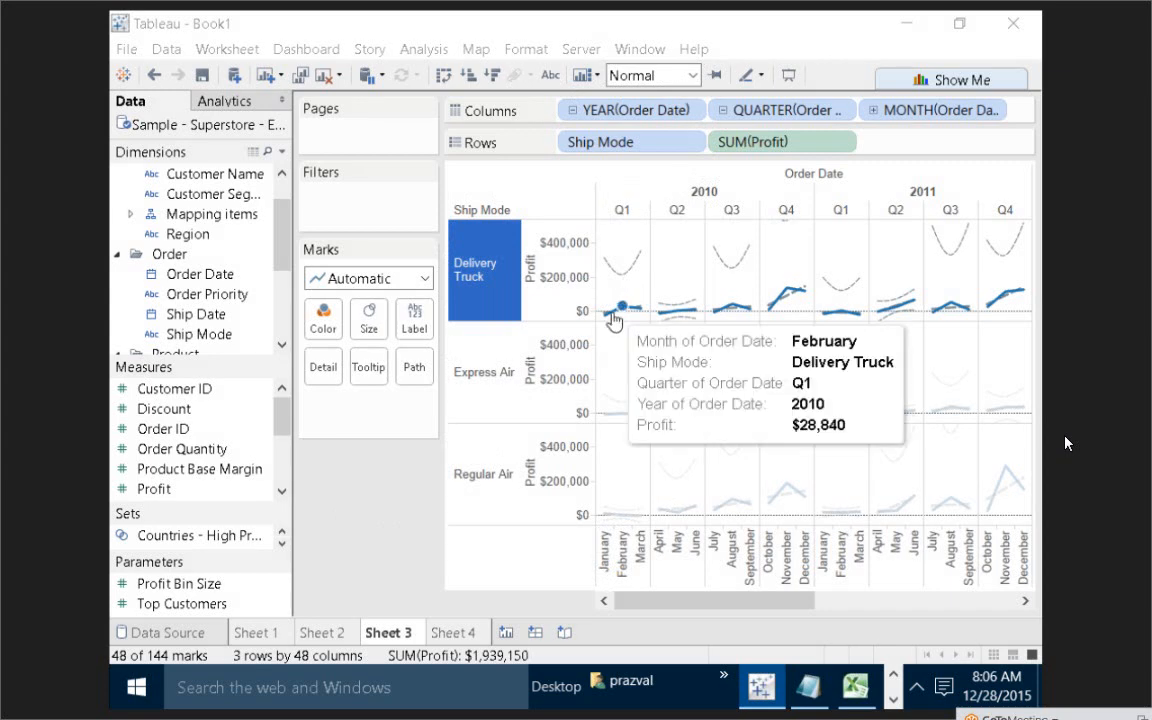
mouse_move(605, 318)
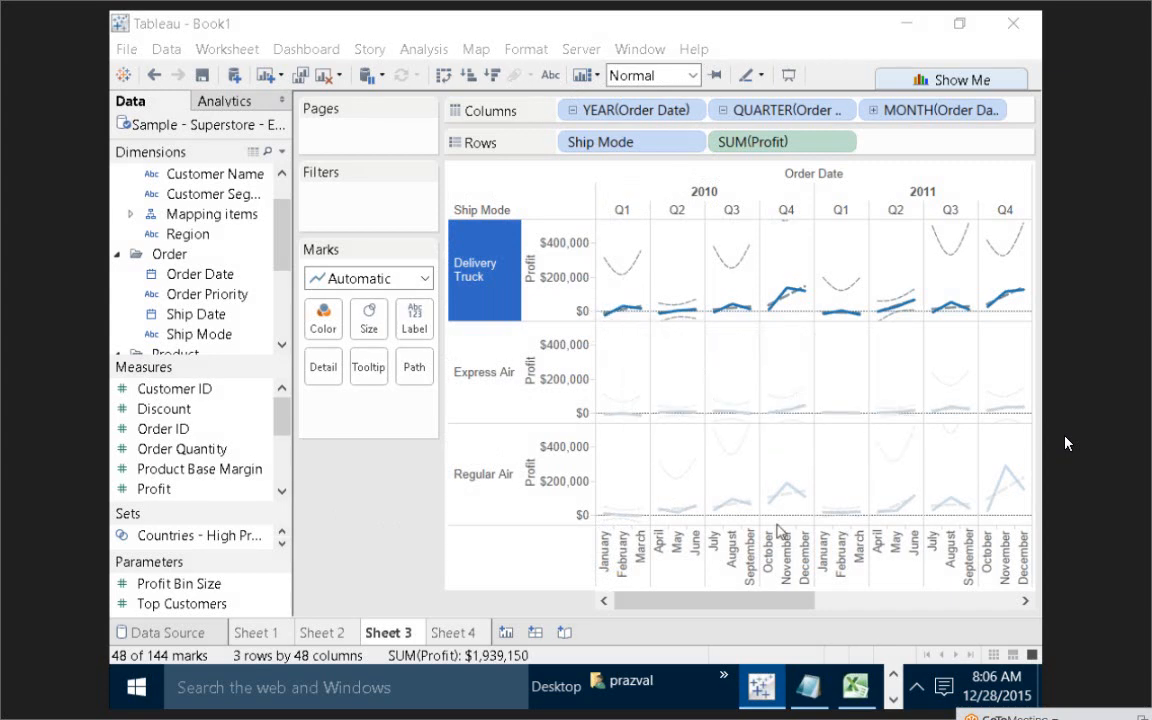
mouse_move(759, 464)
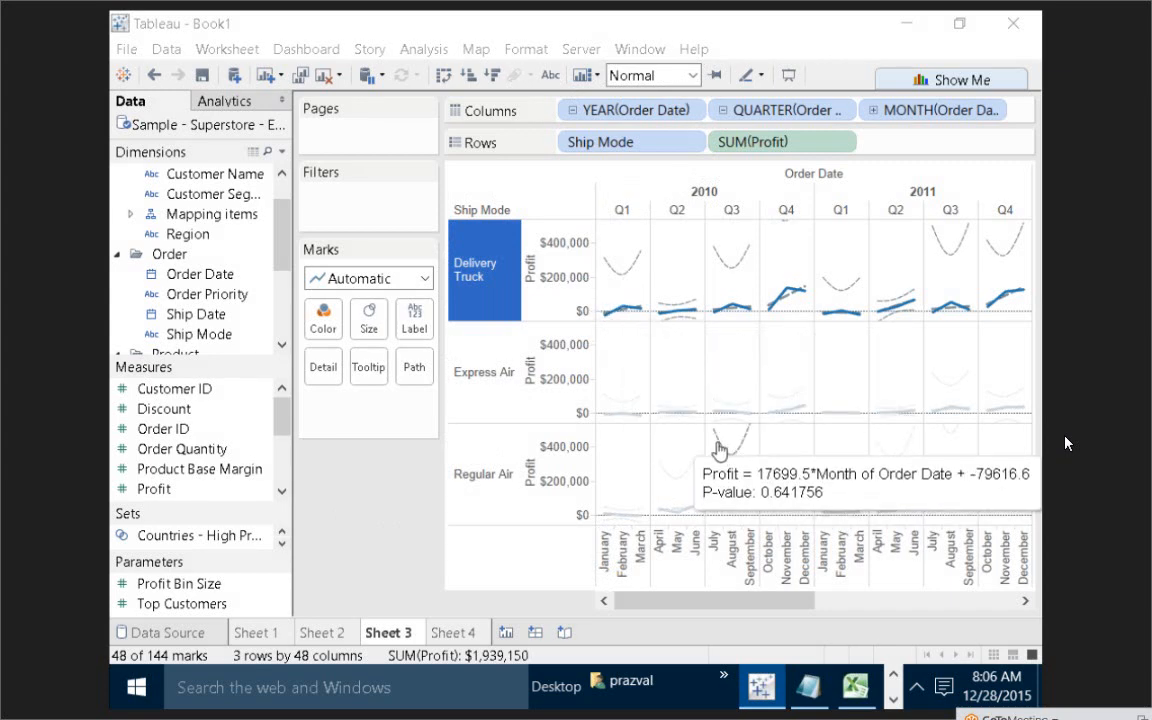
click(675, 457)
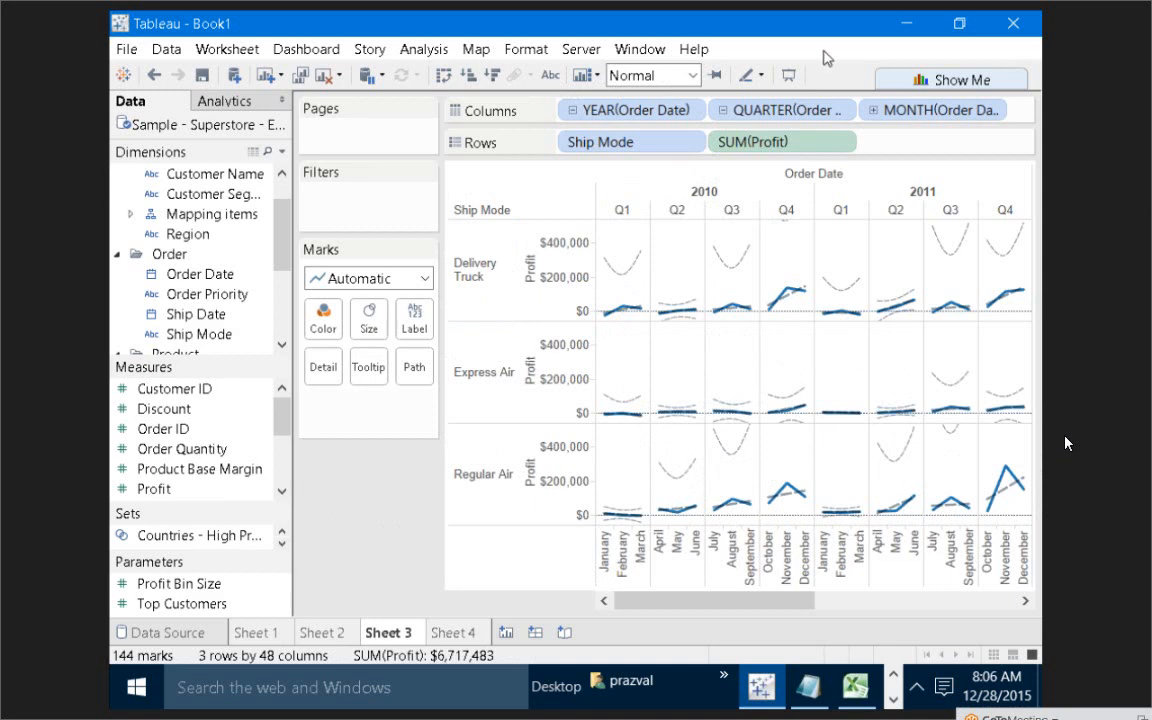
In presentation mode, highlight the 2012 columns and circle the 2010 header with its Q1 and Q2, clear the drawings and leave the mode
click(789, 77)
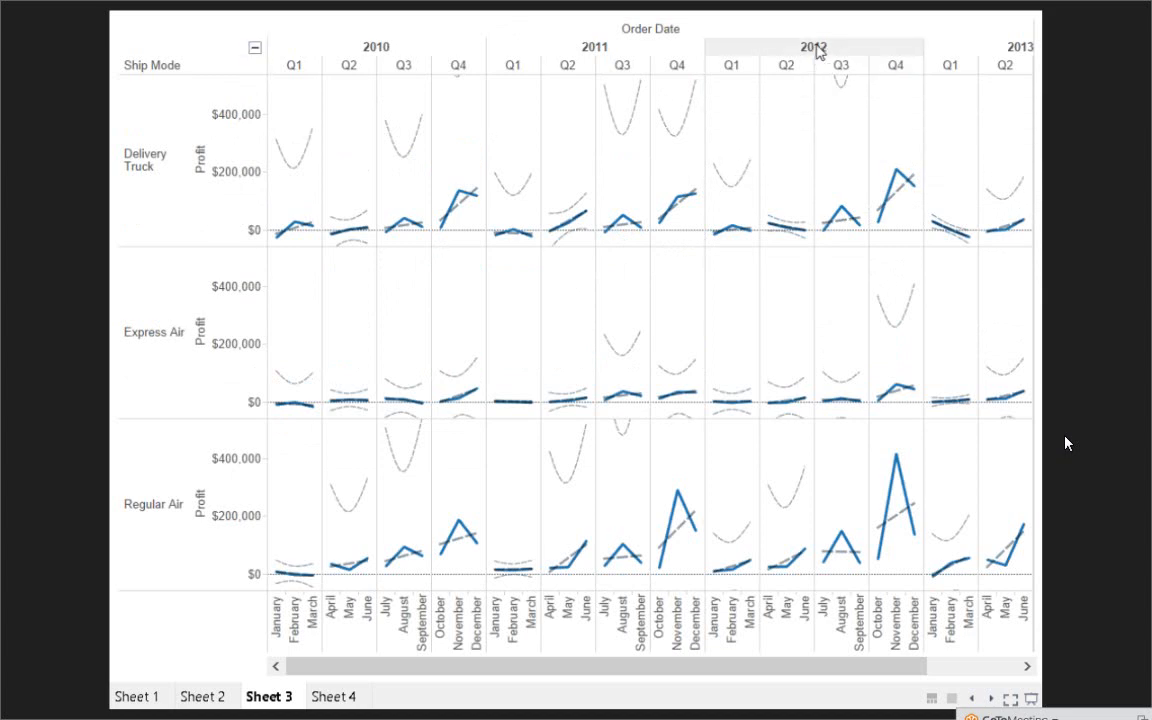
click(818, 50)
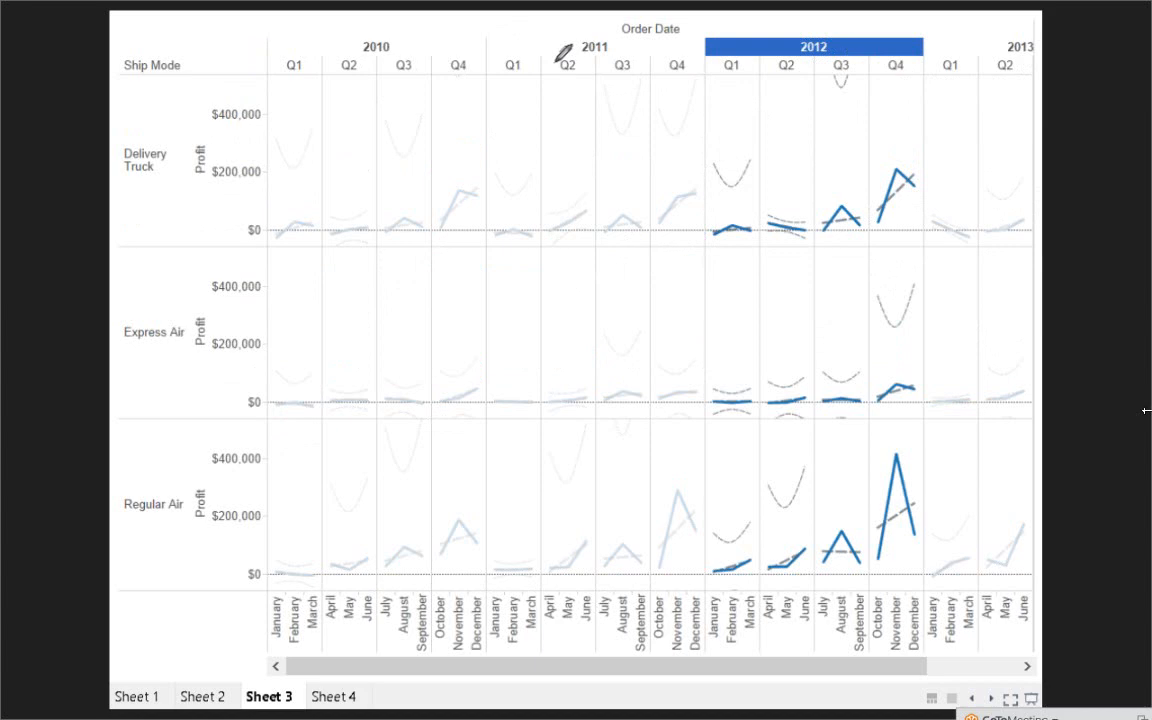
mouse_move(360, 45)
mouse_down()
mouse_move(290, 67)
mouse_move(388, 40)
mouse_move(372, 25)
mouse_move(350, 82)
mouse_up()
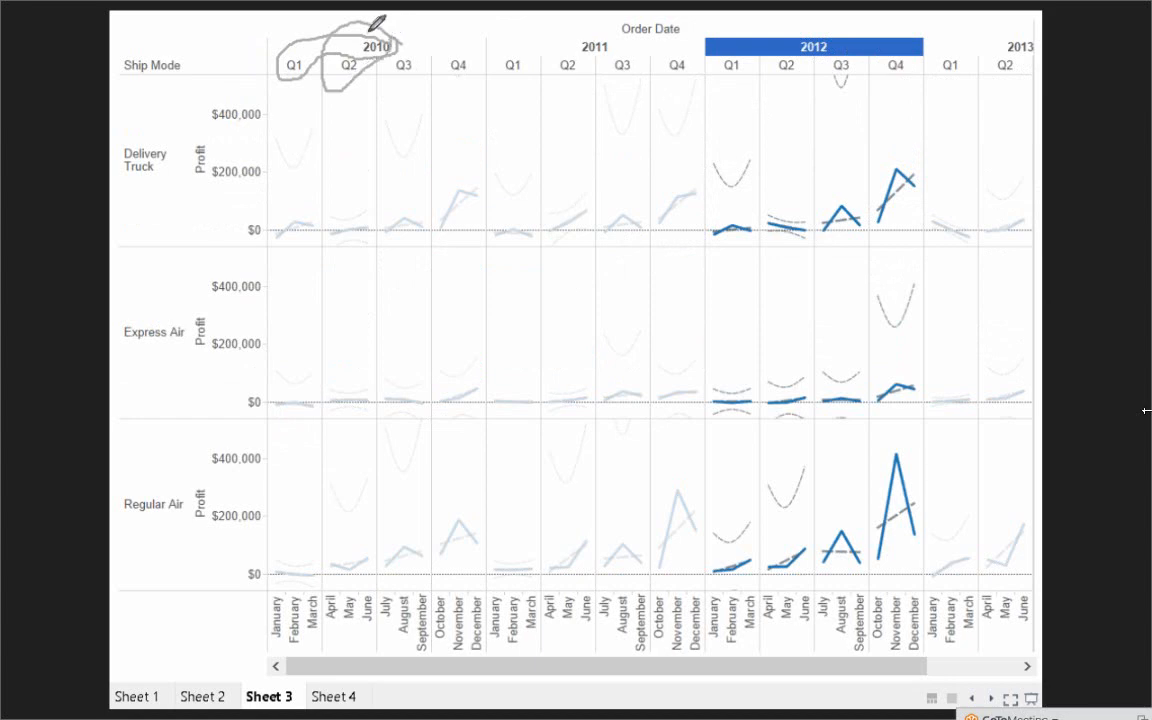
mouse_move(372, 29)
mouse_down()
mouse_move(366, 48)
mouse_move(418, 62)
mouse_move(362, 38)
mouse_move(466, 50)
mouse_move(356, 39)
mouse_up()
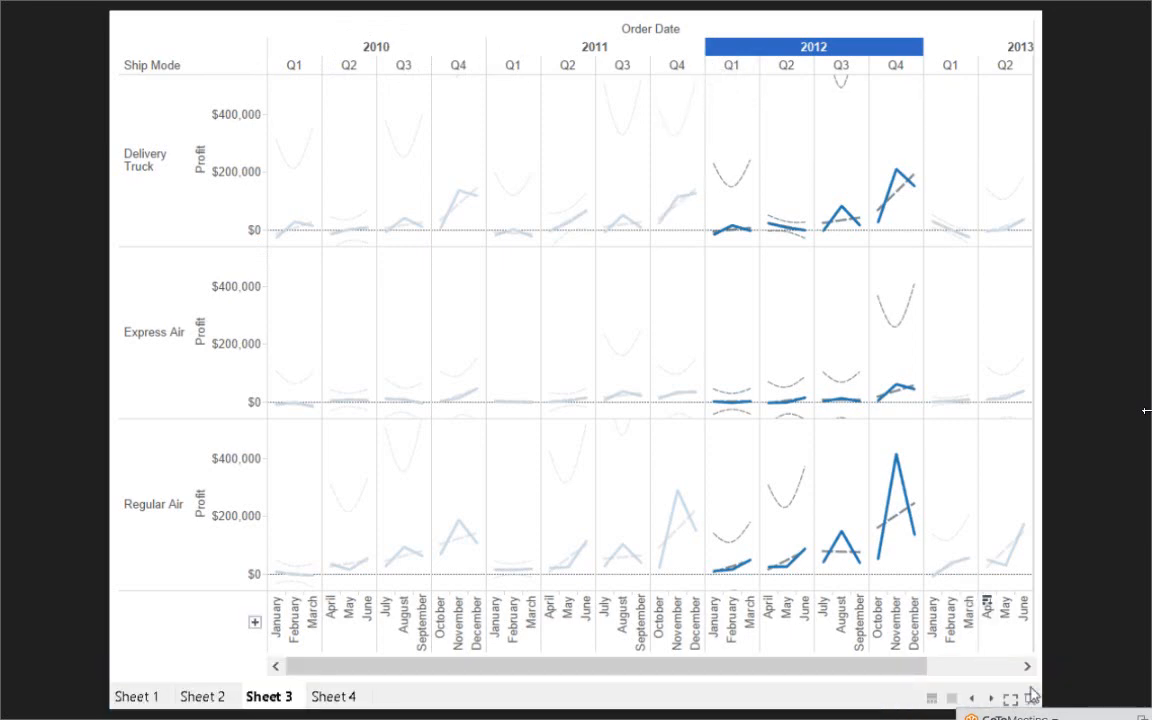
click(1031, 694)
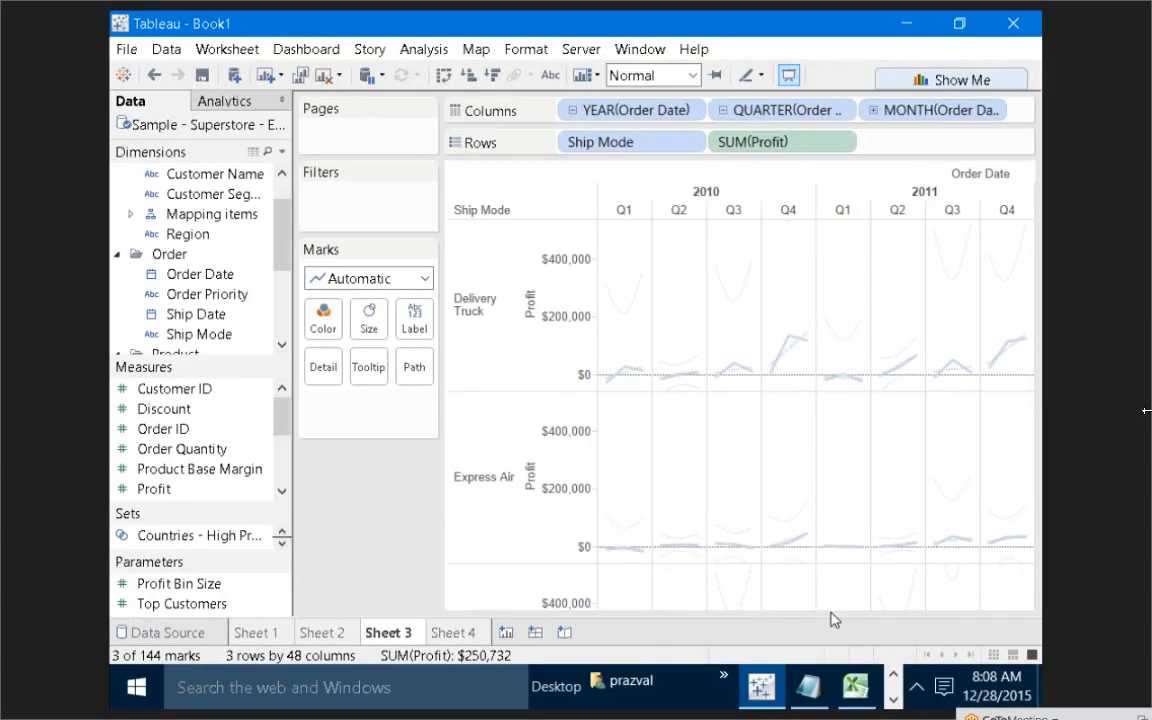
Review the model degrees of freedom in the monthly trend model description and close it
right_click(668, 257)
mouse_move(700, 409)
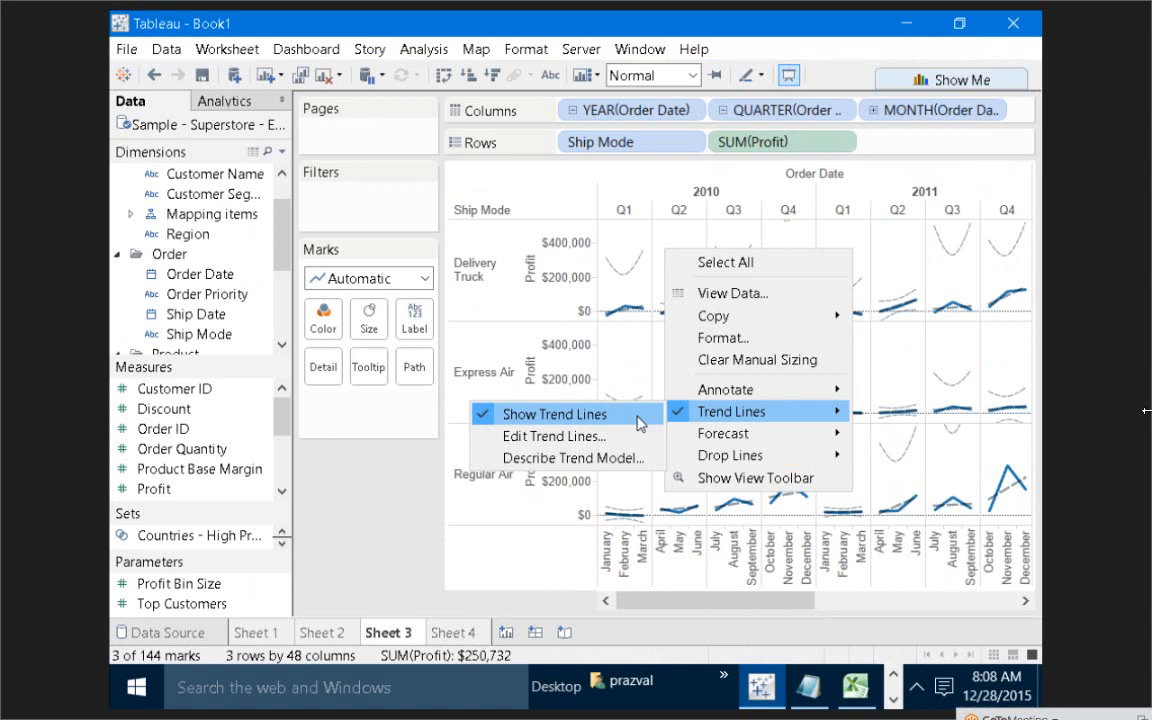
click(600, 455)
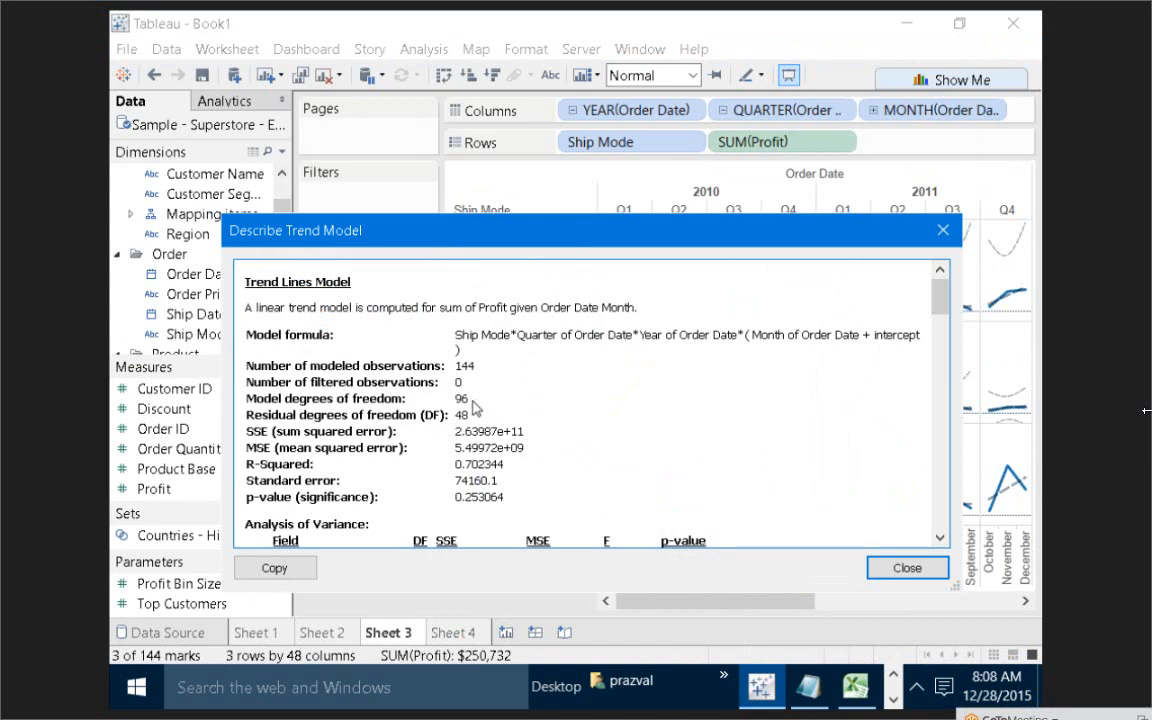
drag(473, 401, 458, 402)
click(907, 568)
Switch to Sheet 4, review the trend model description of the regional yearly profit chart, and close it
click(450, 634)
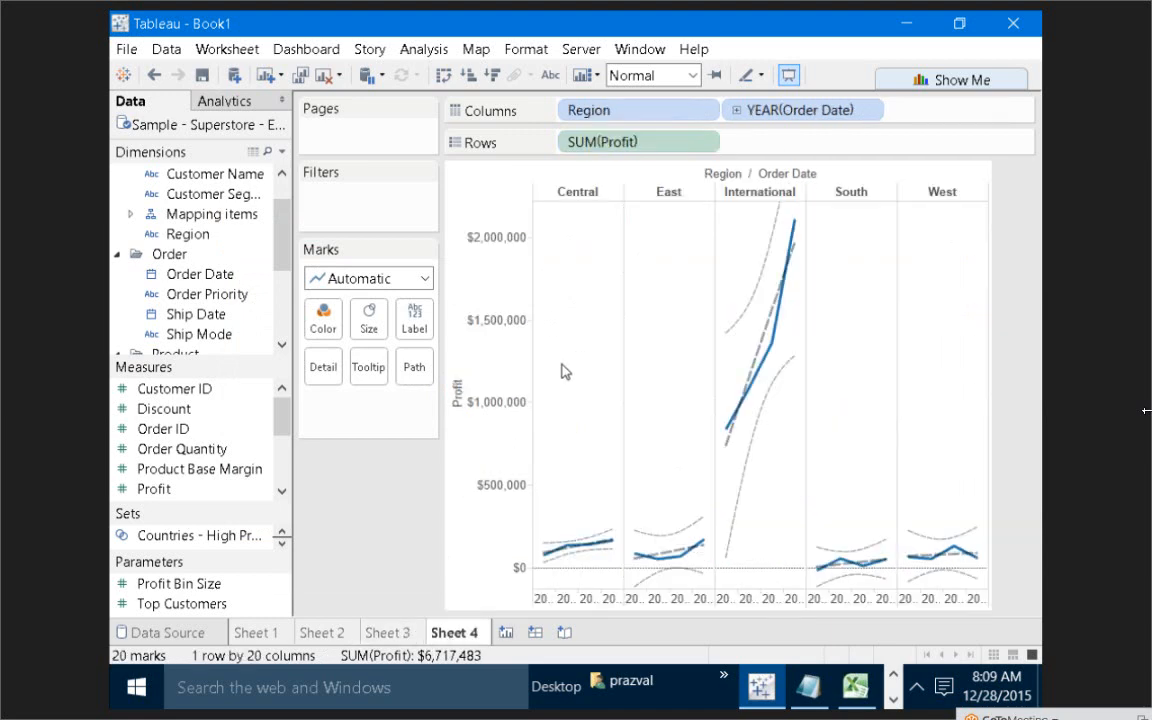
right_click(563, 374)
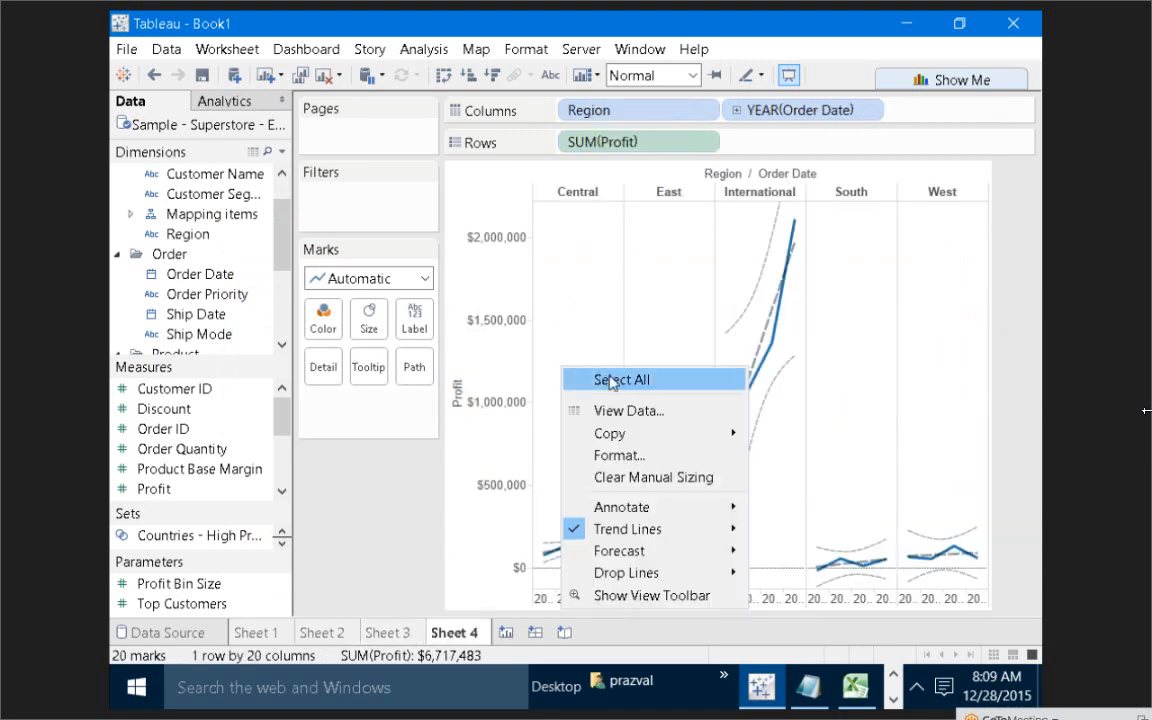
mouse_move(645, 529)
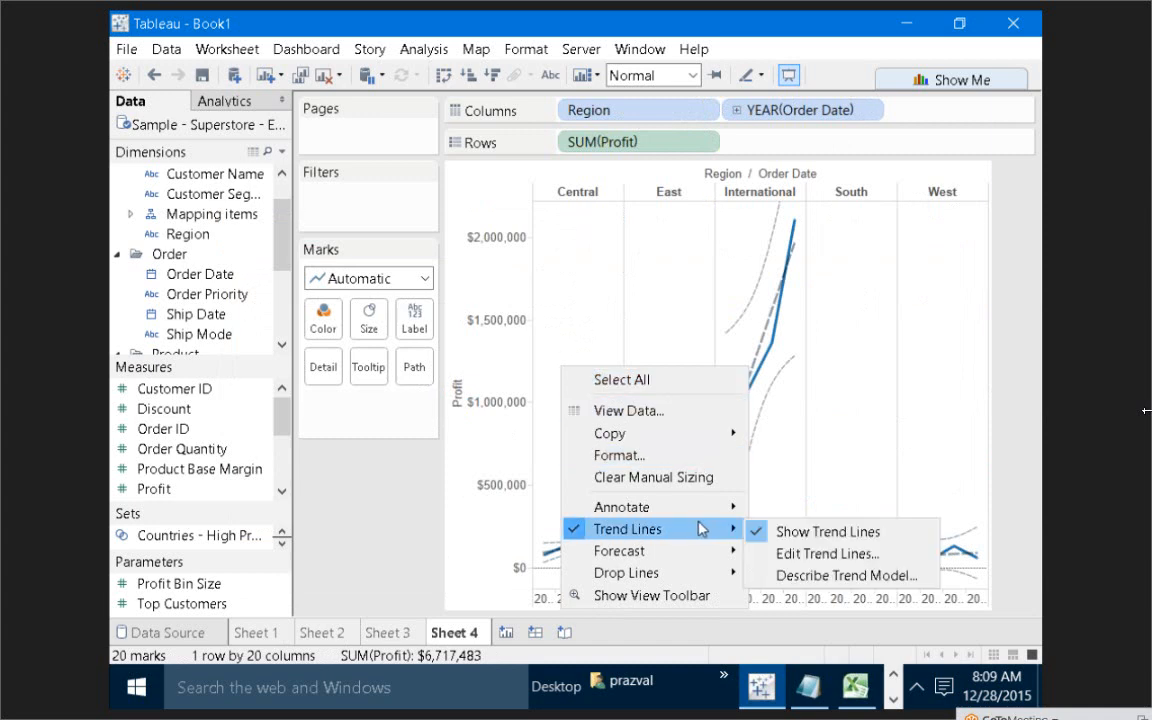
click(799, 556)
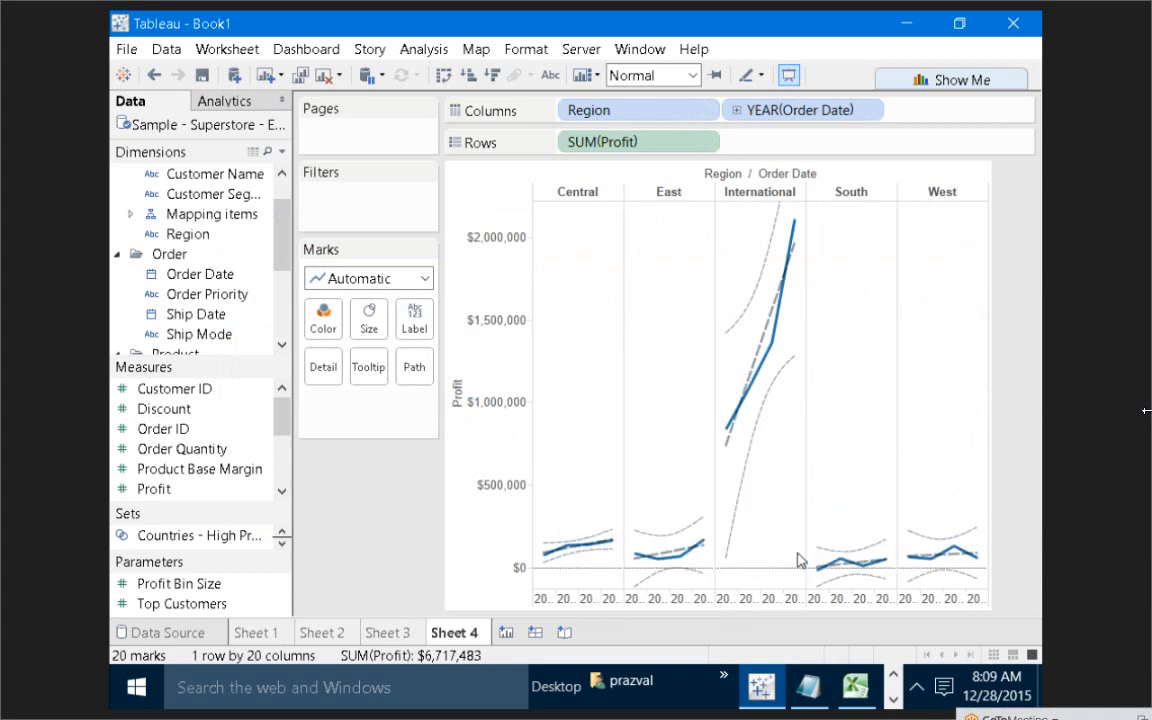
click(722, 535)
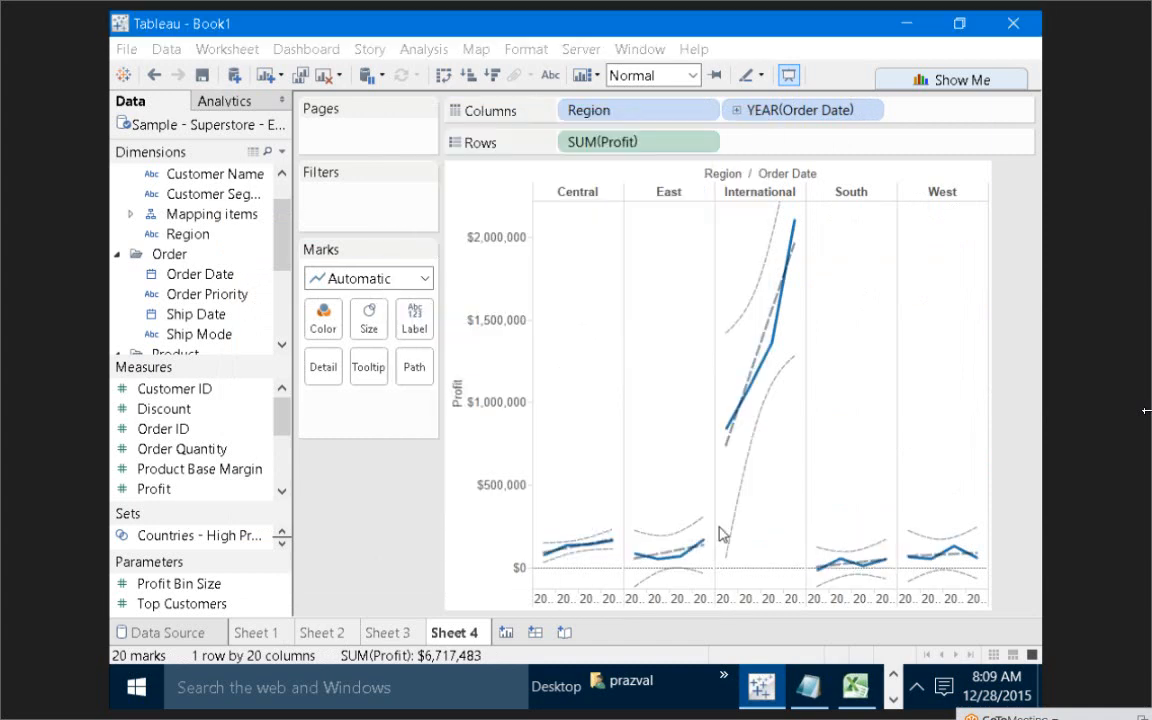
right_click(573, 320)
mouse_move(740, 477)
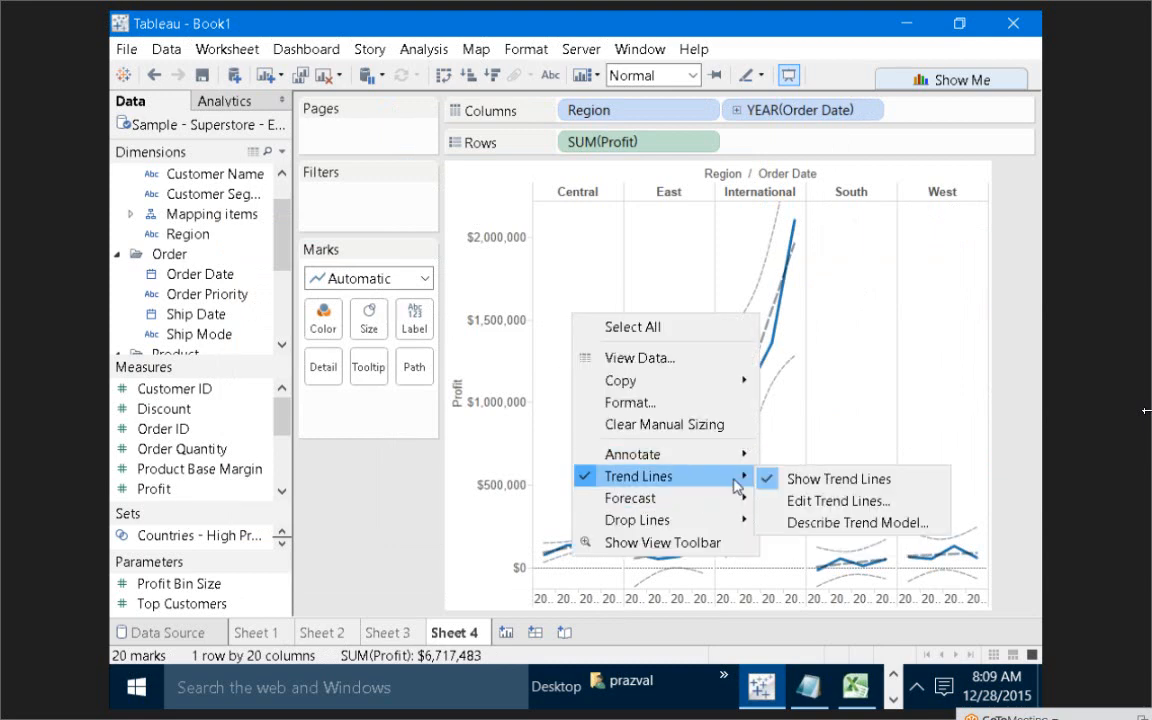
click(818, 522)
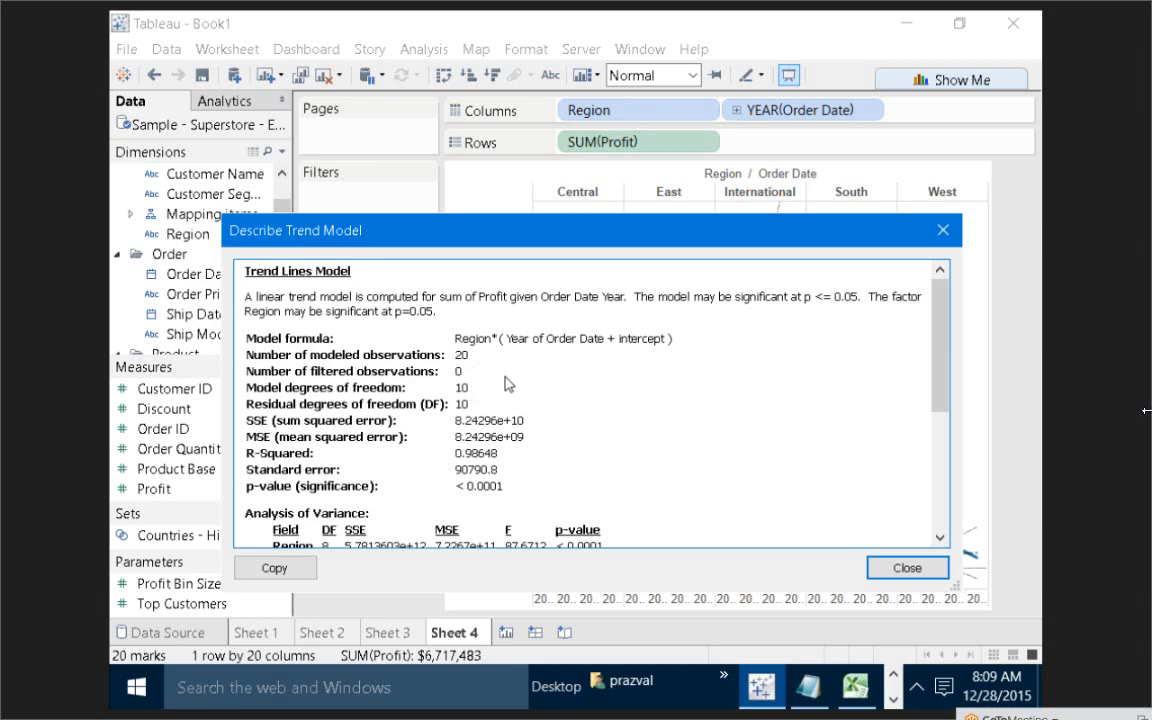
click(942, 230)
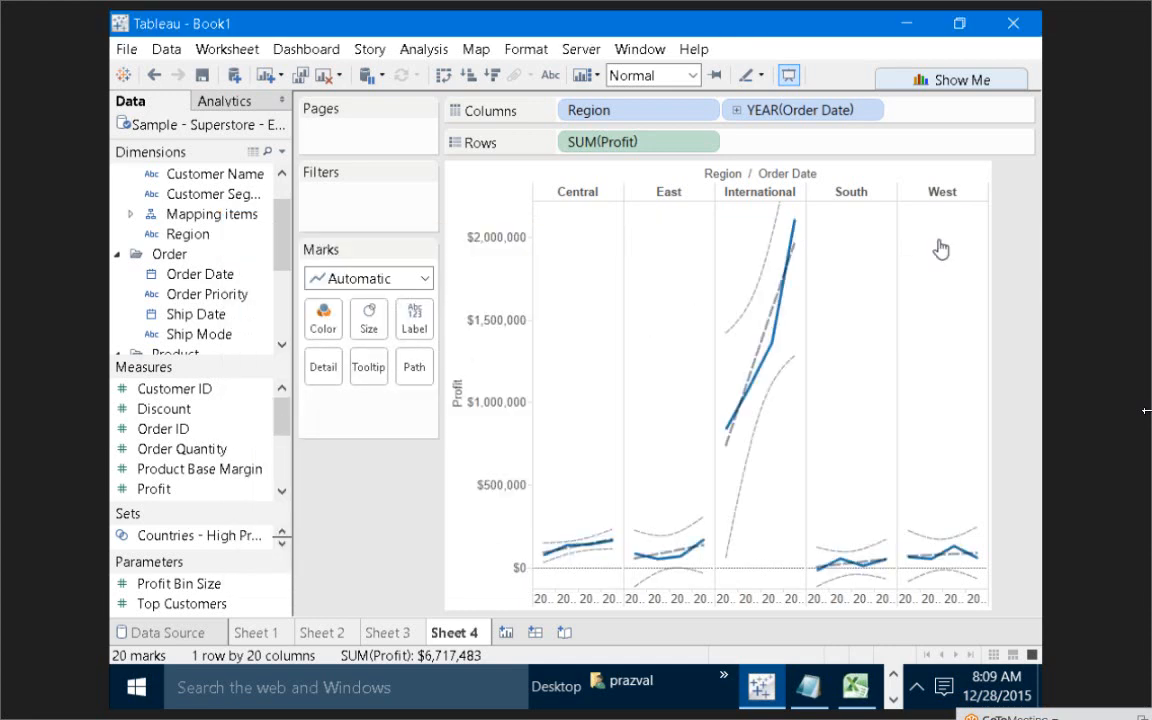
Create a new worksheet plotting average Product Base Margin on rows against the year of Order Date on columns
click(507, 640)
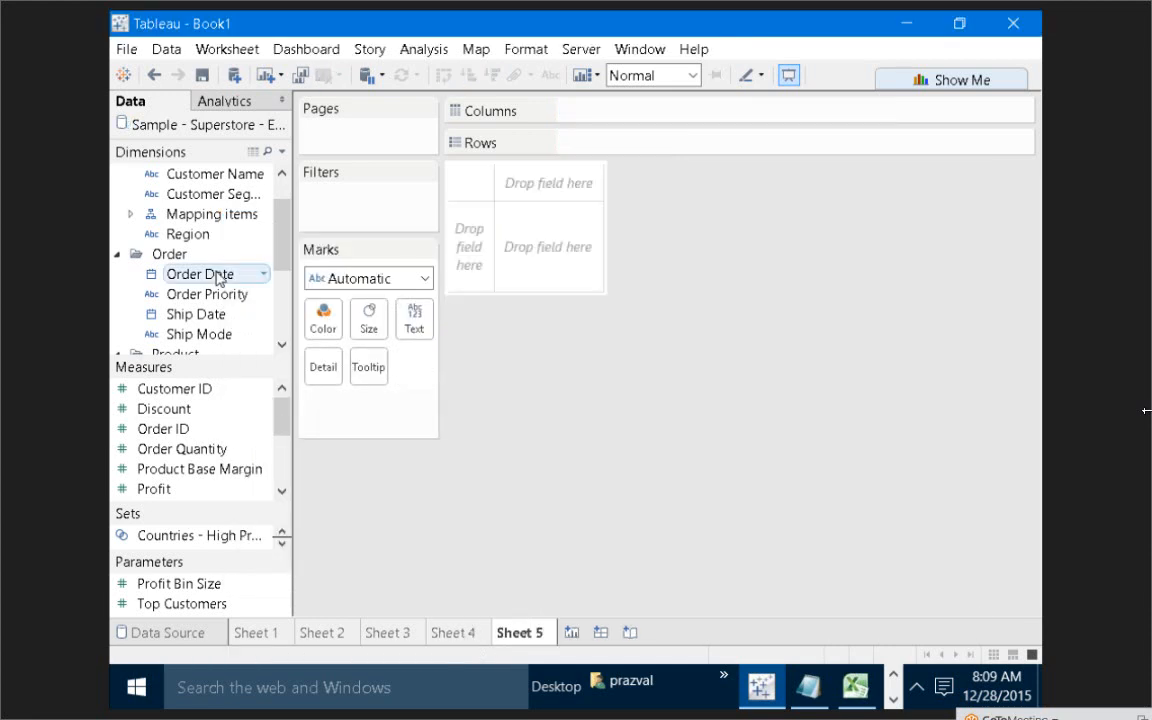
drag(218, 275, 630, 141)
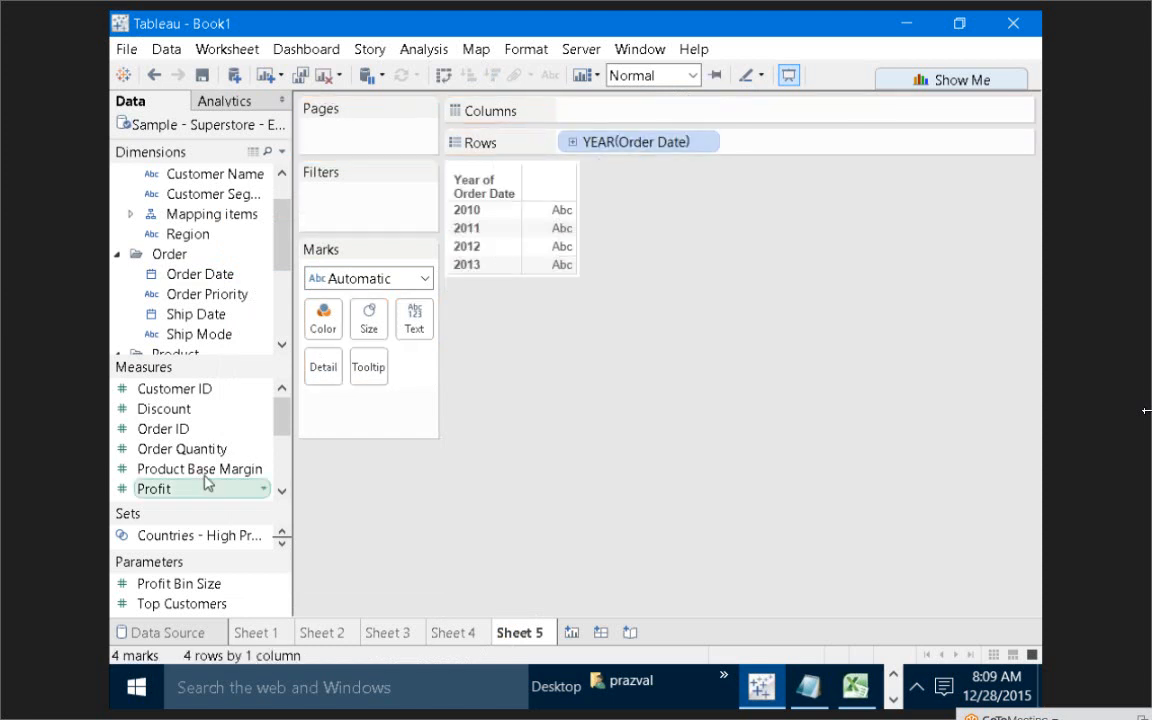
drag(203, 470, 478, 100)
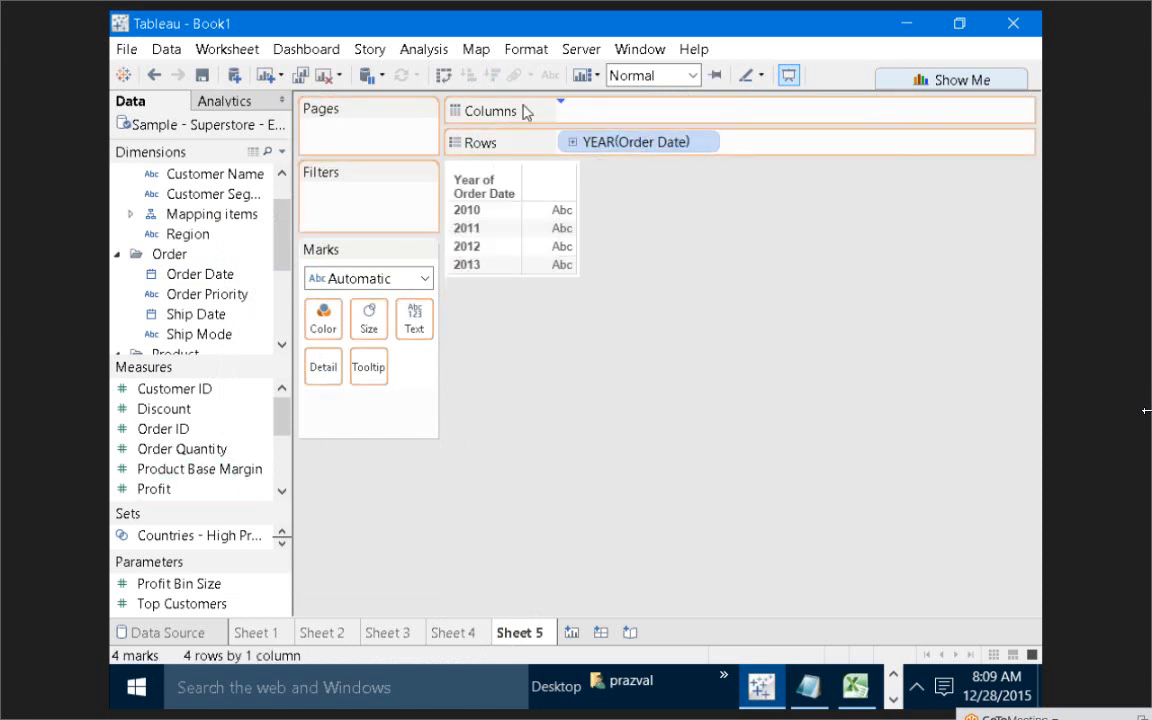
click(443, 75)
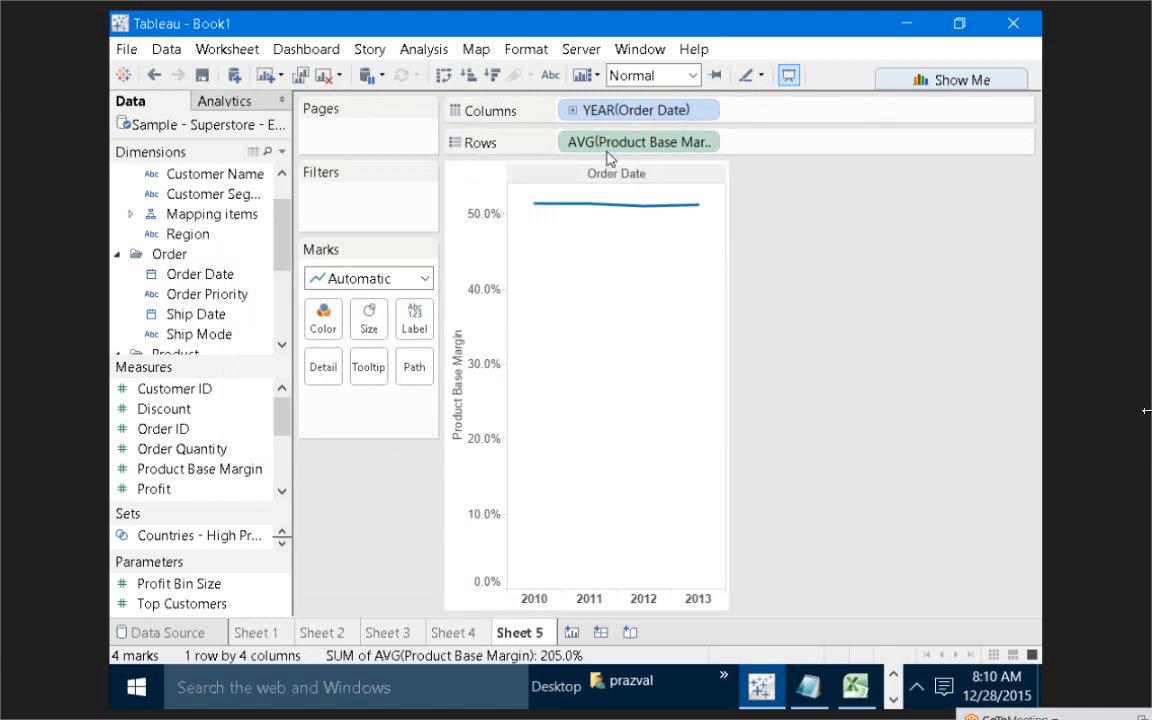
Replace Product Base Margin with Profit on rows and widen the yearly chart
drag(610, 146, 427, 388)
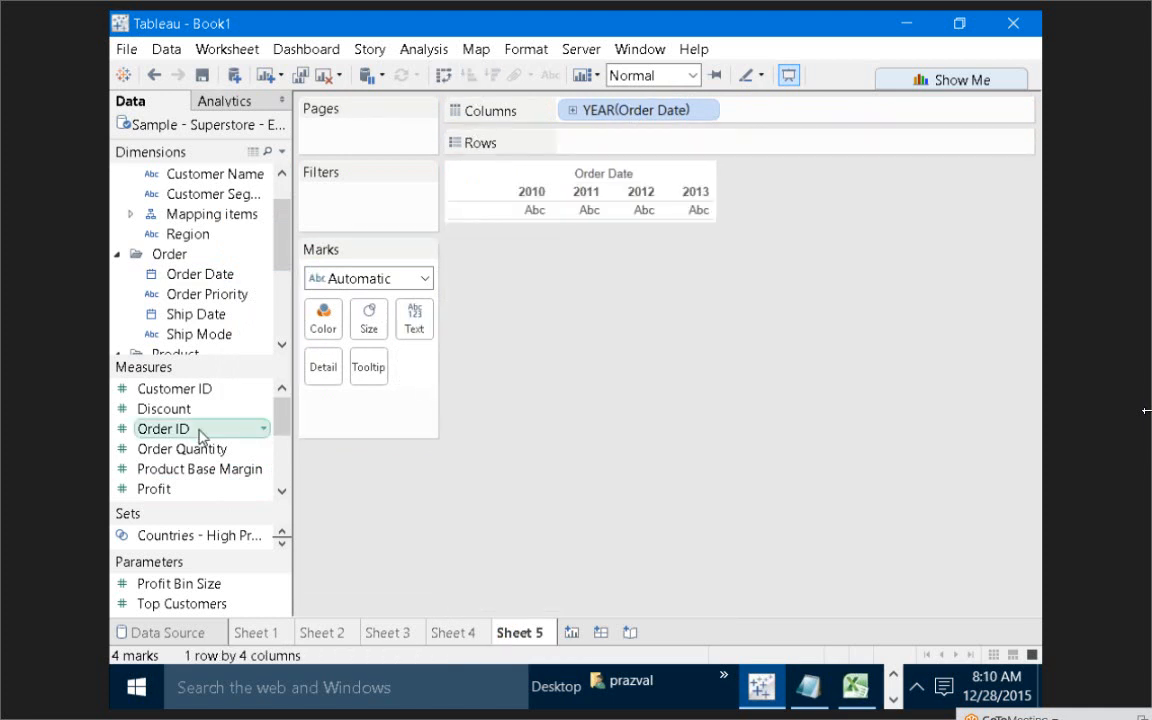
drag(154, 489, 609, 147)
drag(752, 275, 916, 233)
Show trend lines on the yearly Profit chart
right_click(620, 333)
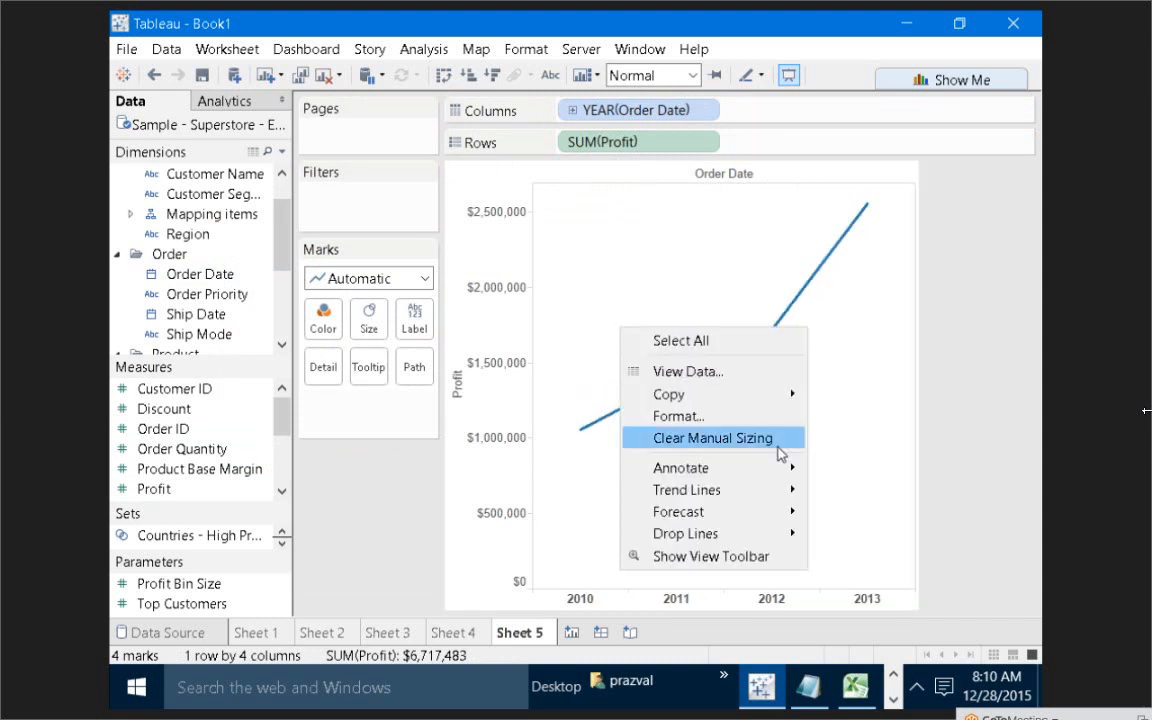
mouse_move(768, 489)
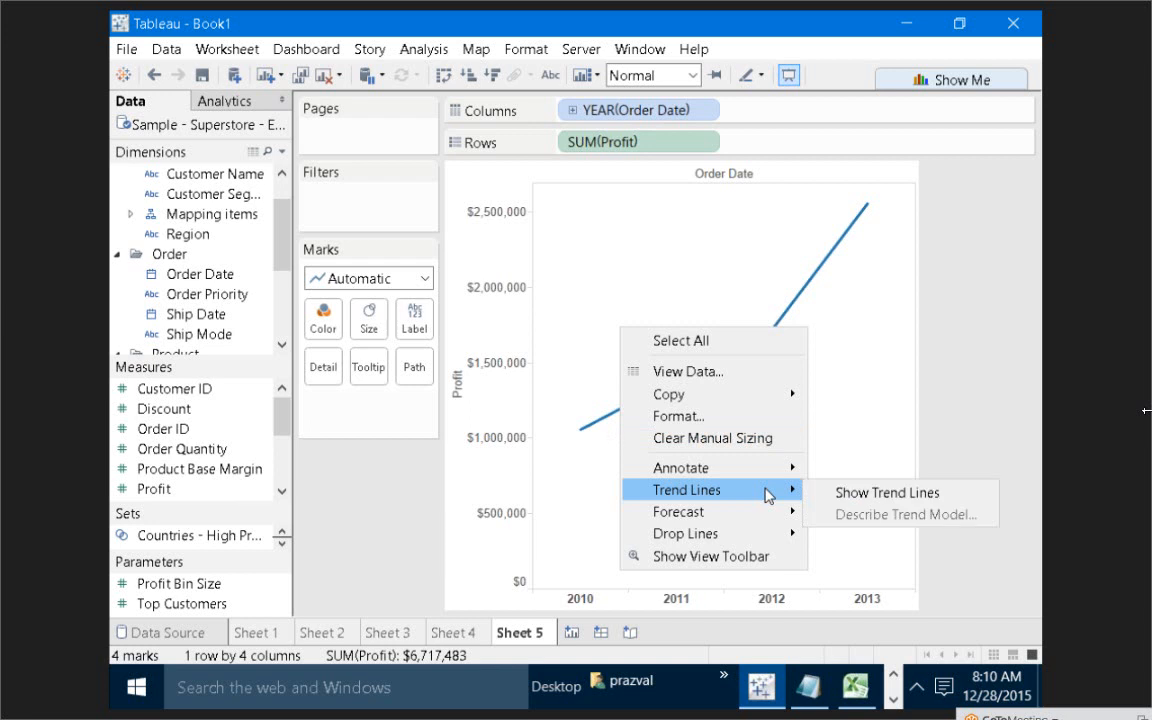
click(858, 500)
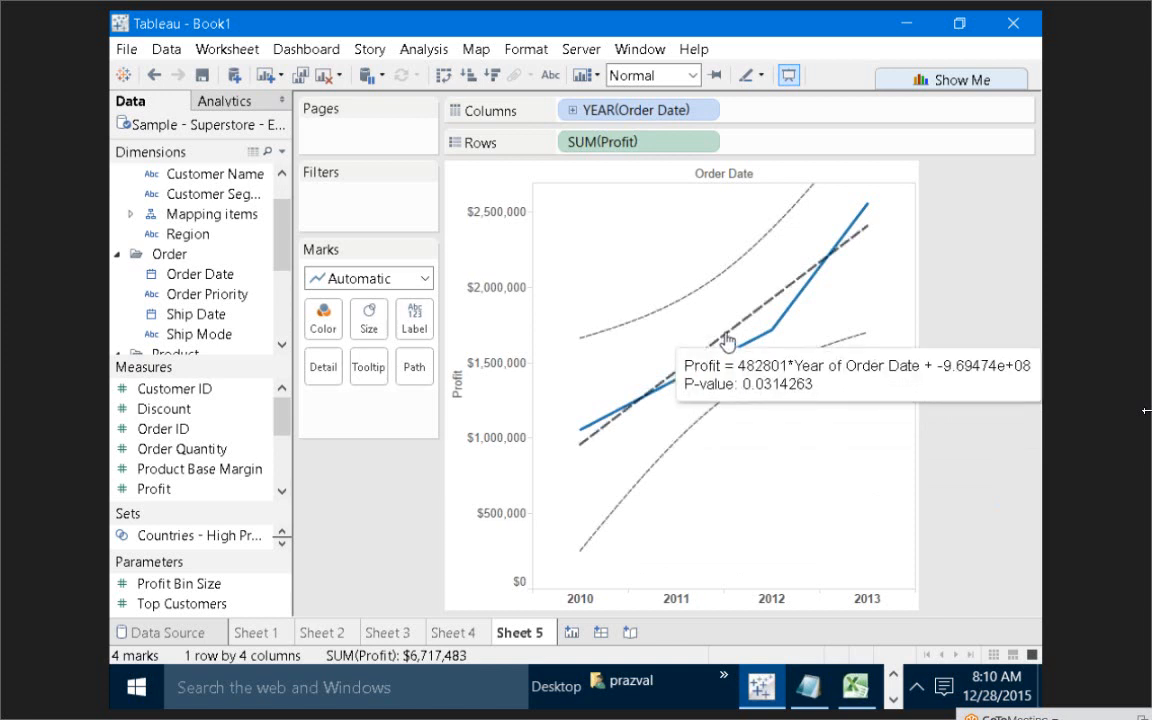
Examine the model degrees of freedom in the yearly Profit chart's trend model description and close it
right_click(598, 351)
mouse_move(740, 494)
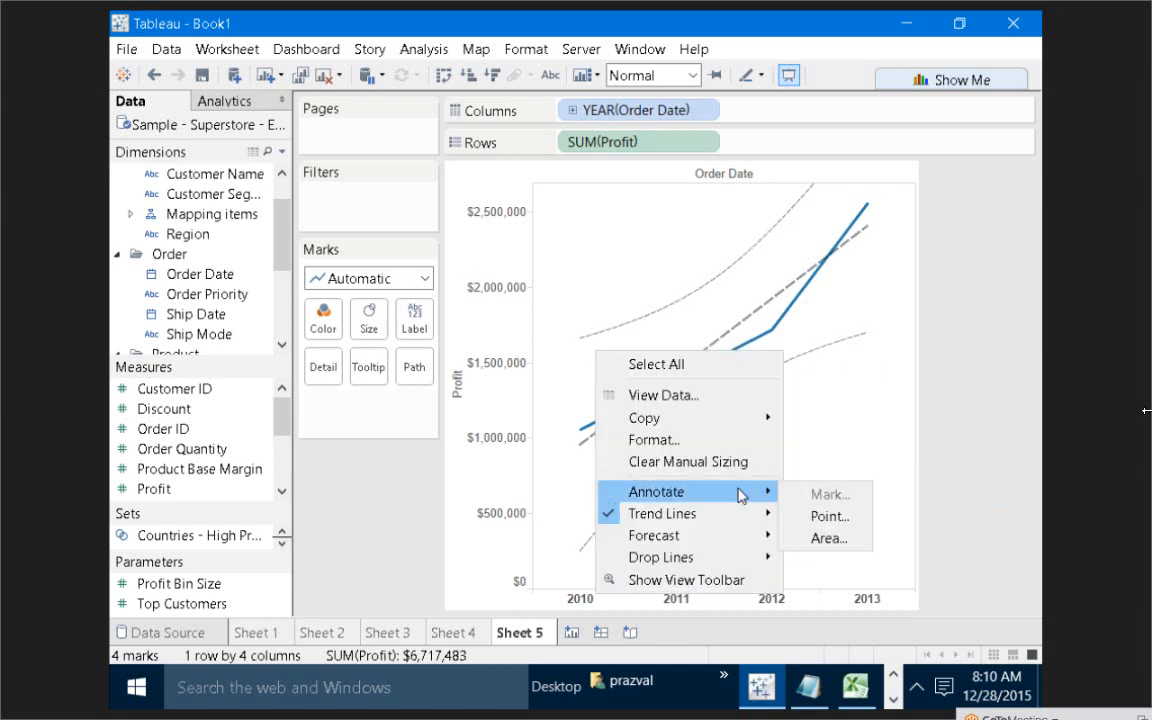
mouse_move(725, 515)
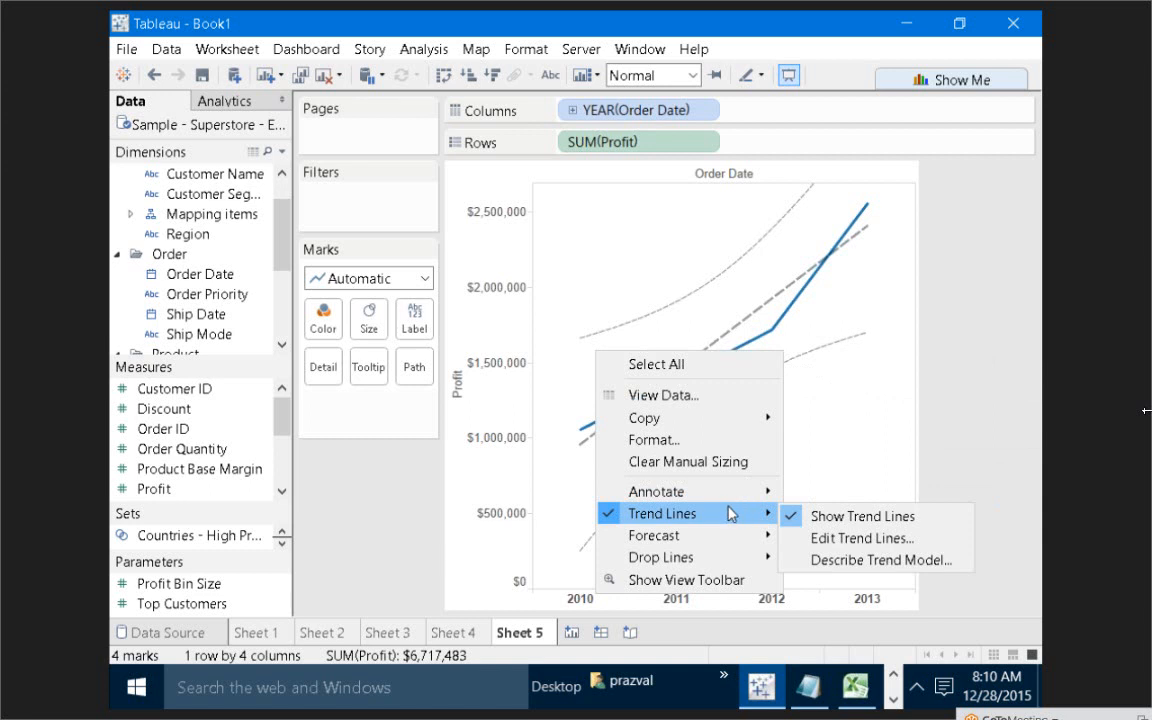
click(840, 562)
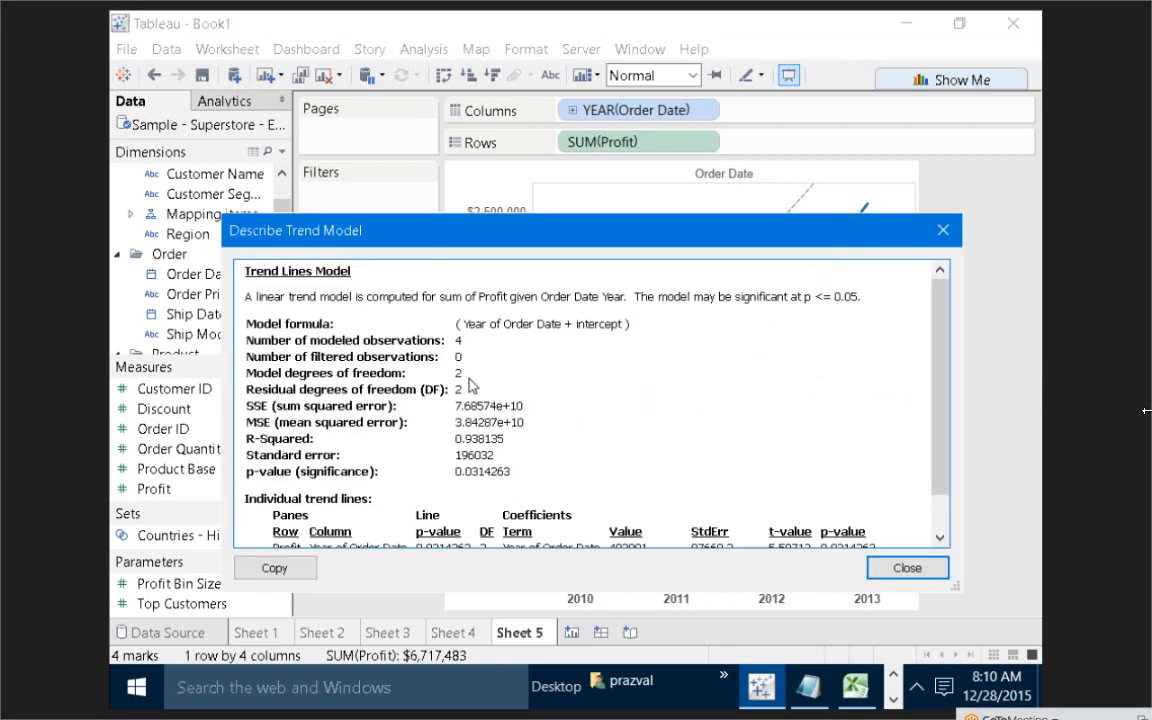
triple_click(455, 376)
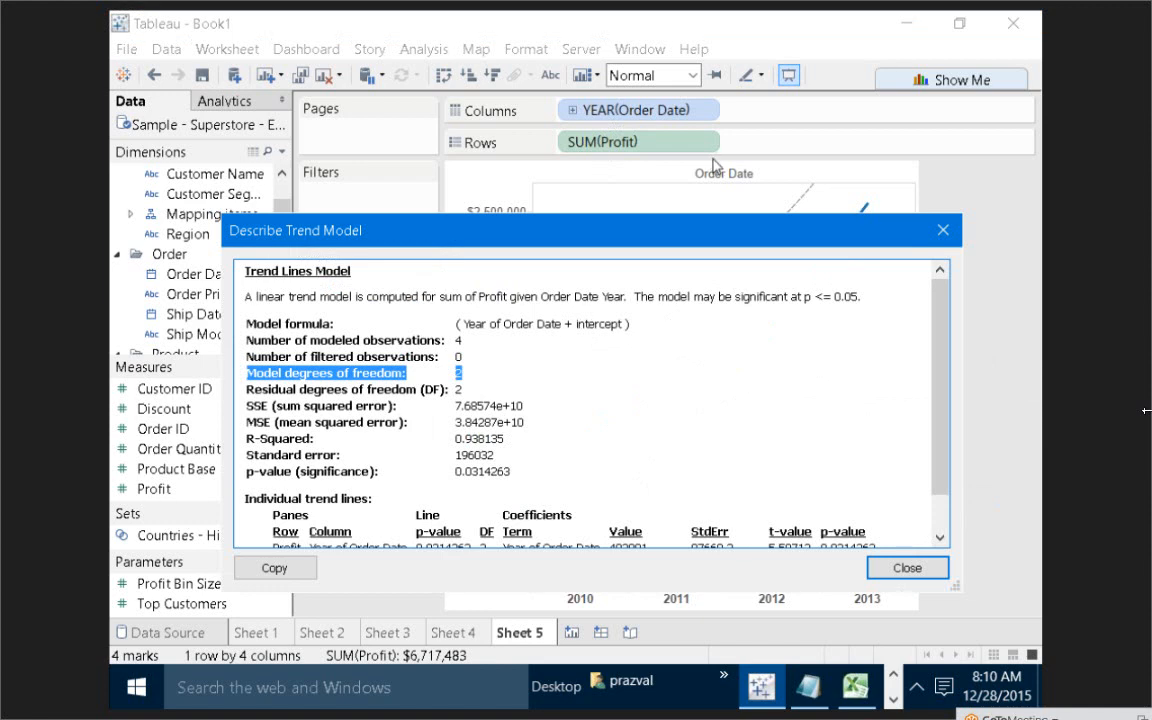
click(941, 231)
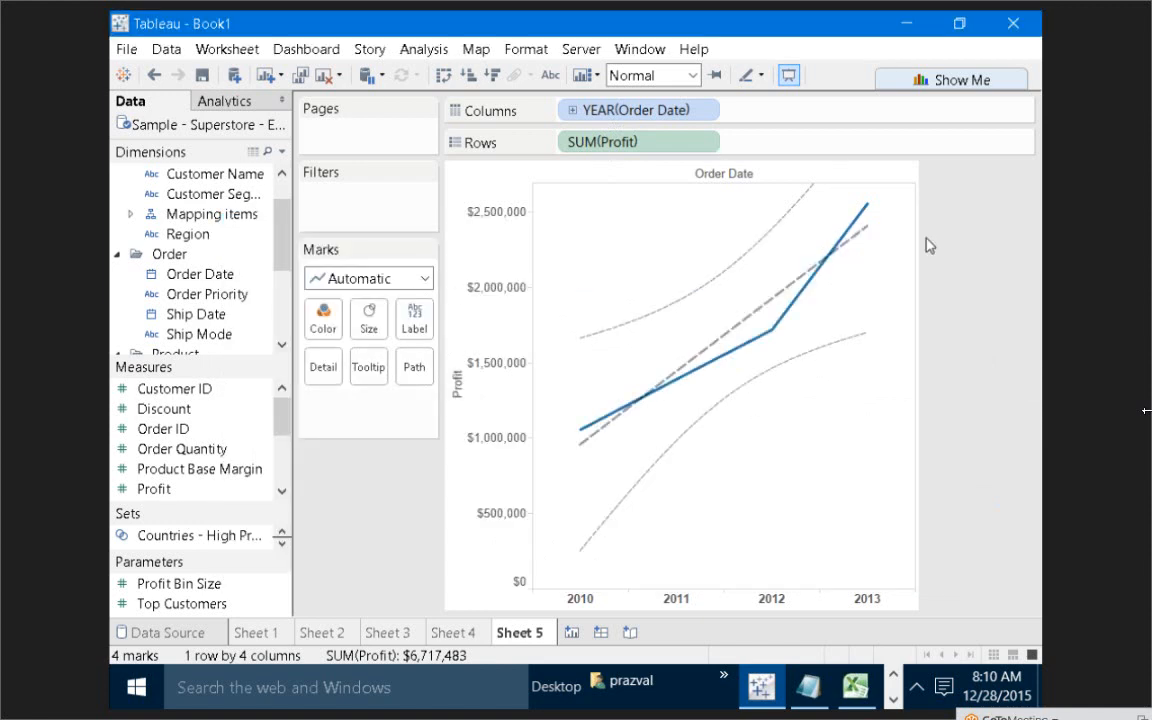
Return to Sheet 4, circle the five region headers, handwrite "5x2" beneath them, and clear the drawings
click(455, 632)
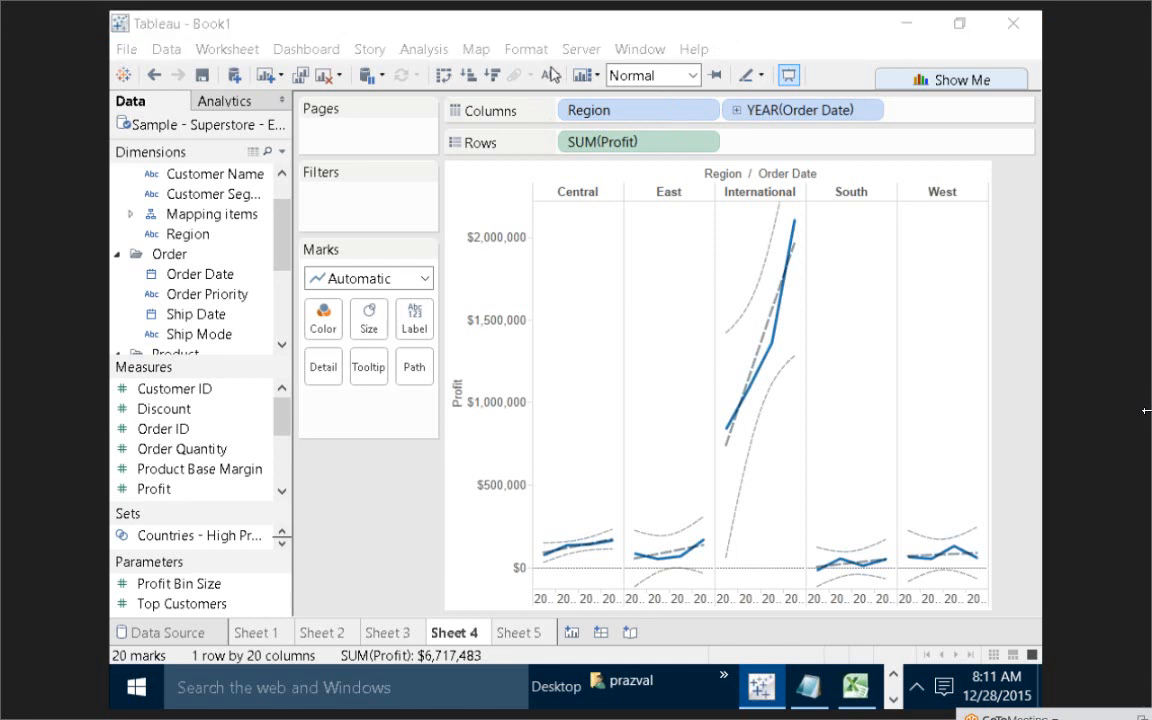
mouse_move(548, 176)
mouse_down()
mouse_move(655, 215)
mouse_move(969, 201)
mouse_move(935, 157)
mouse_move(725, 156)
mouse_move(545, 174)
mouse_up()
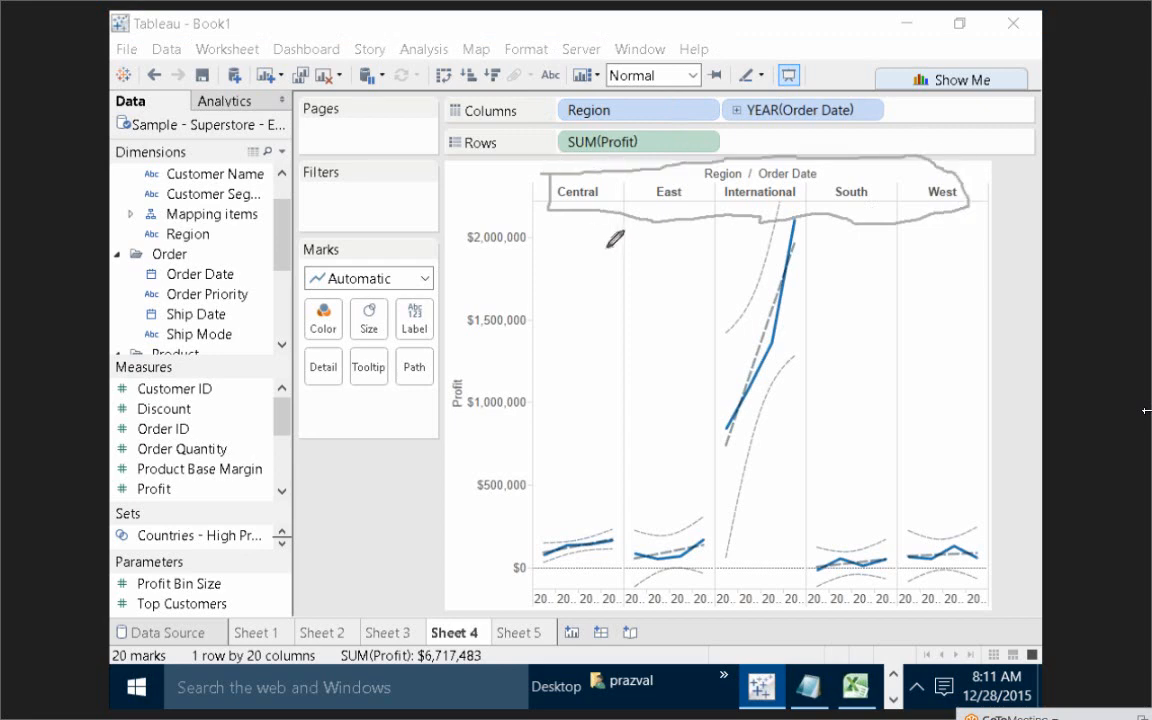
drag(592, 249, 582, 300)
mouse_move(627, 261)
mouse_down()
mouse_move(652, 271)
mouse_move(627, 298)
mouse_up()
drag(684, 232, 718, 283)
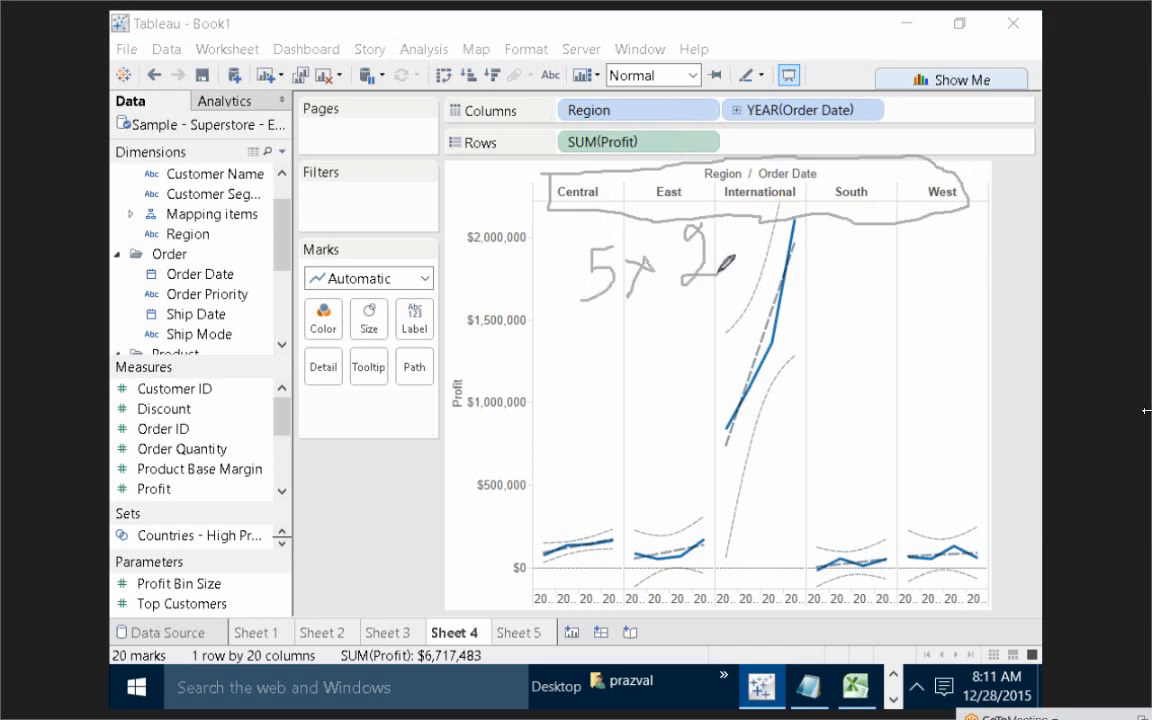
click(667, 66)
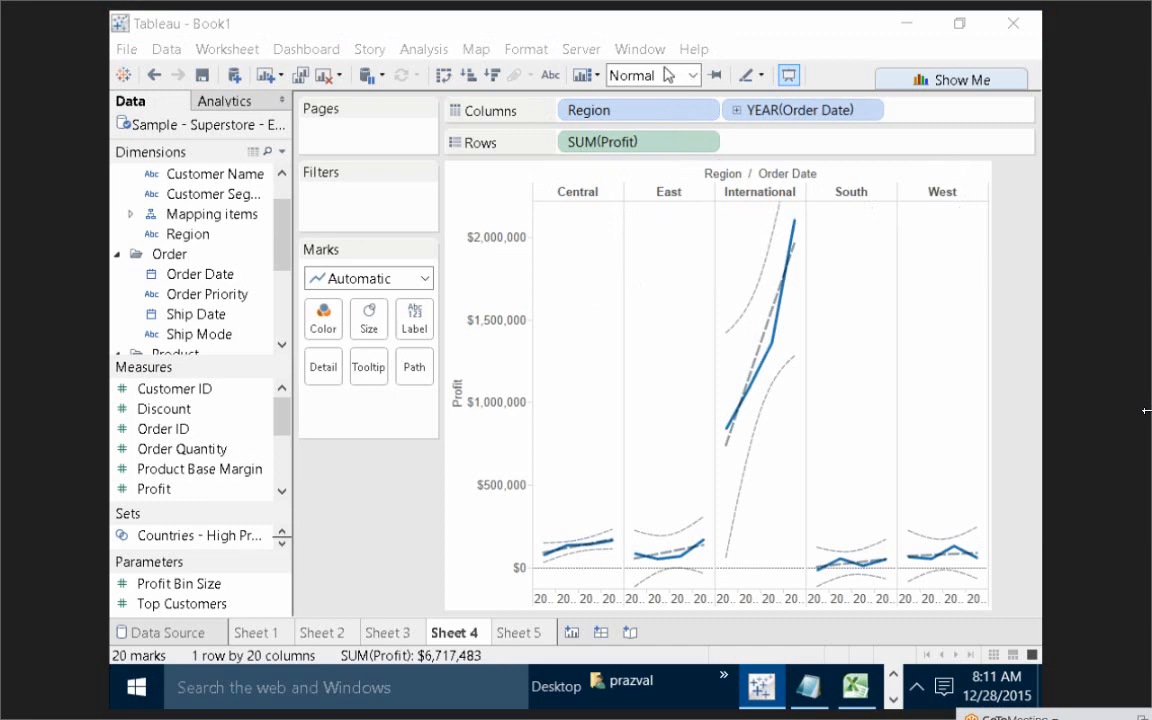
Open the trend model description for Sheet 4's regional profit chart again
right_click(580, 283)
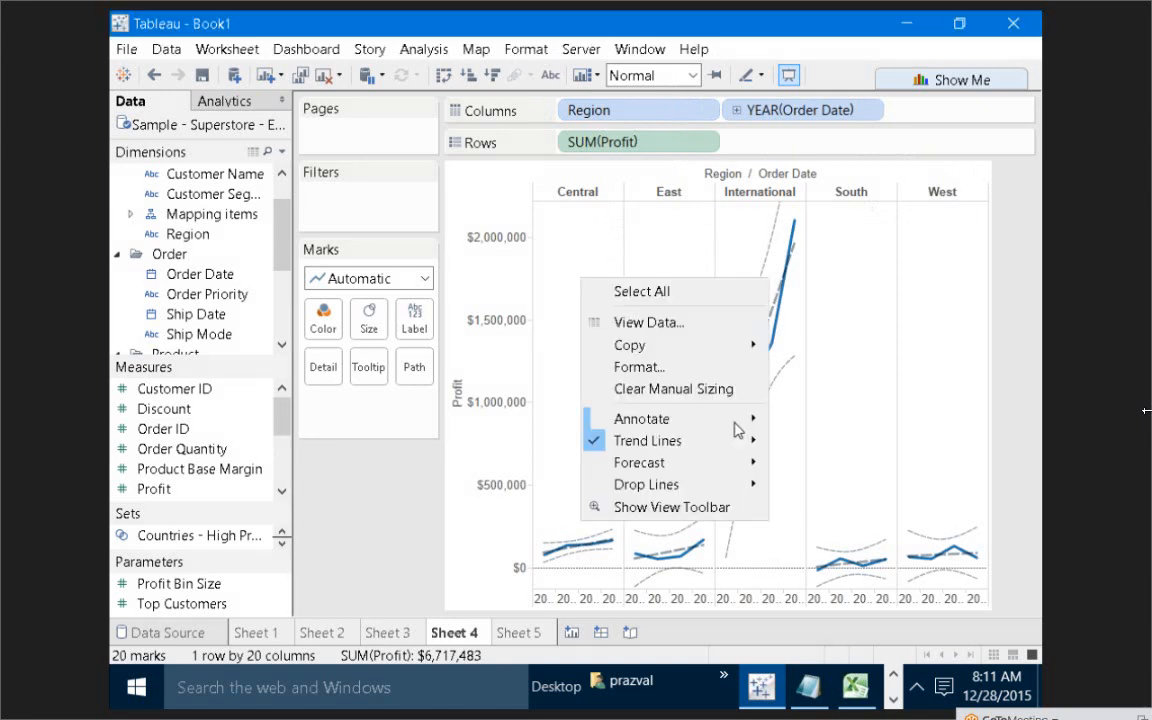
mouse_move(718, 447)
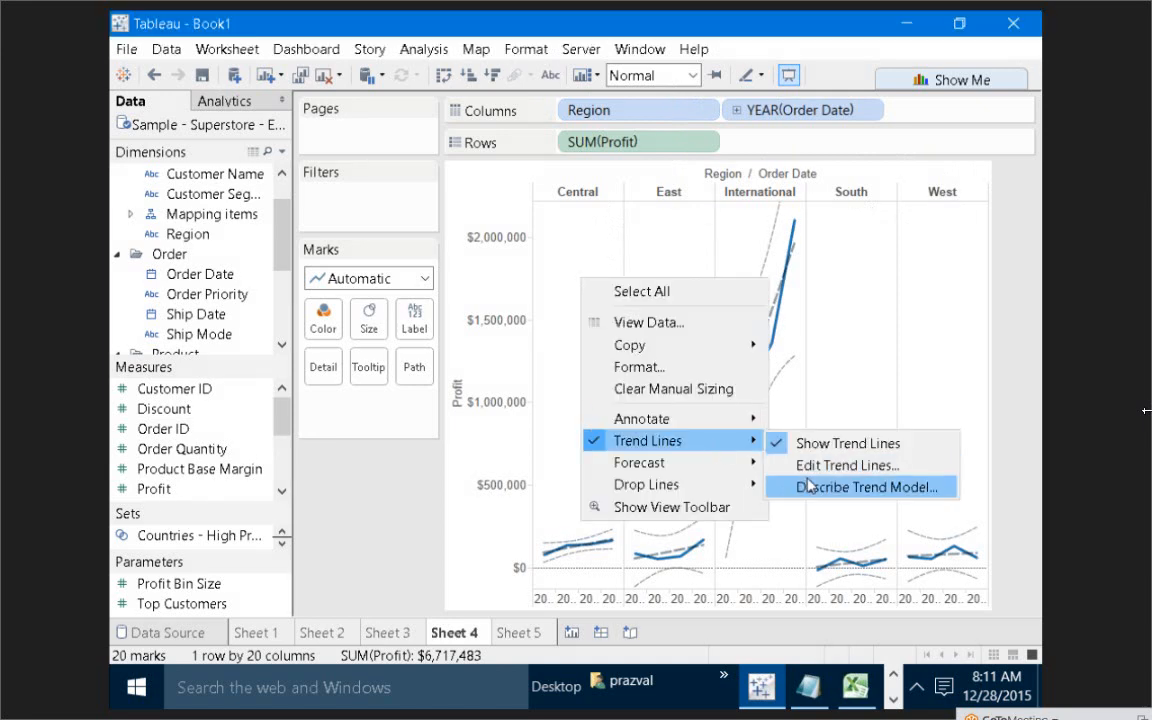
click(812, 486)
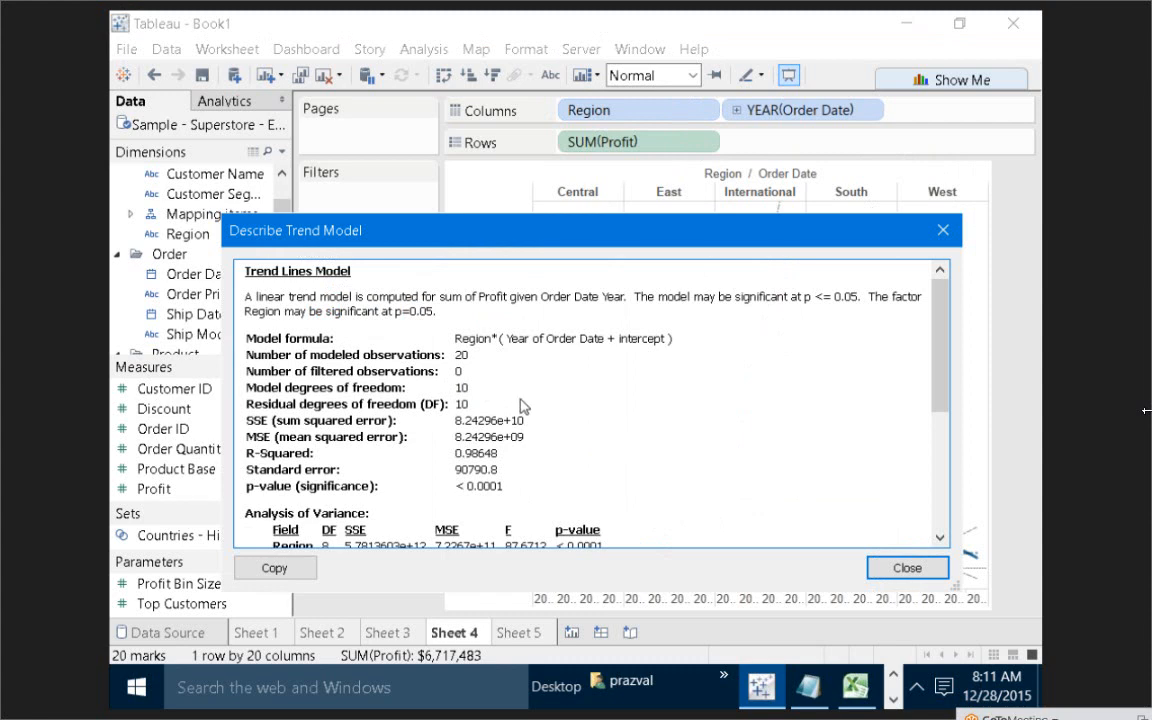
Highlight the model degrees of freedom value in Sheet 4's trend model description, close it and view Sheet 3
double_click(463, 388)
click(943, 230)
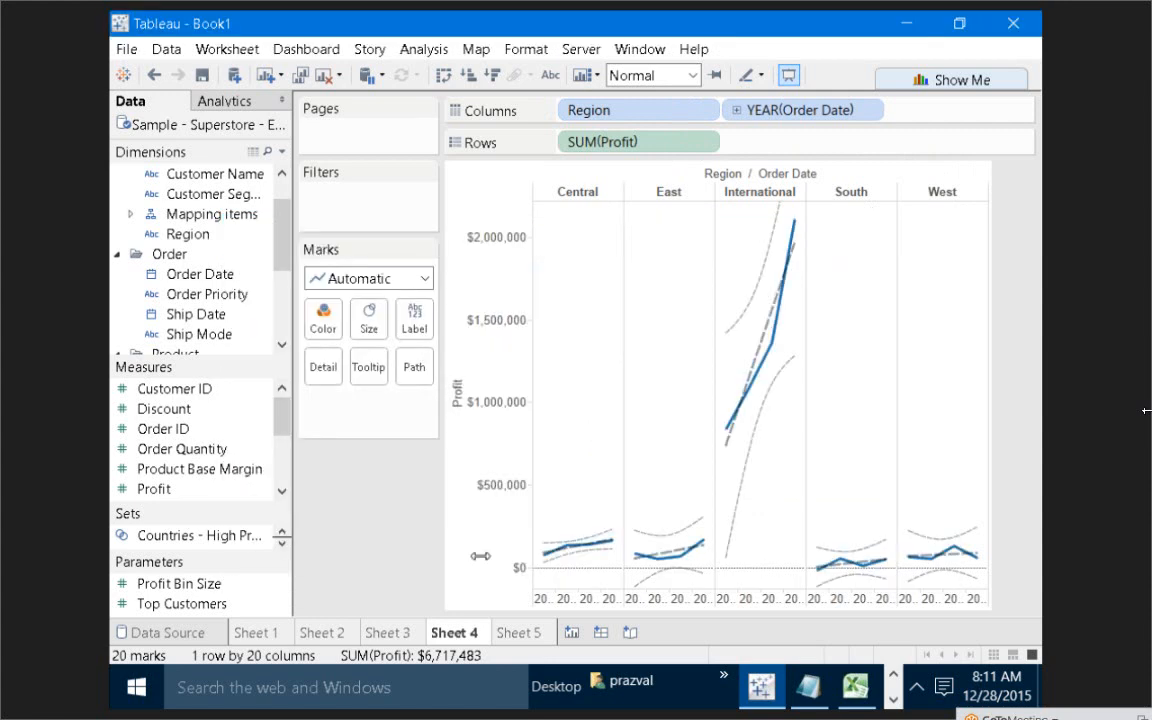
click(393, 630)
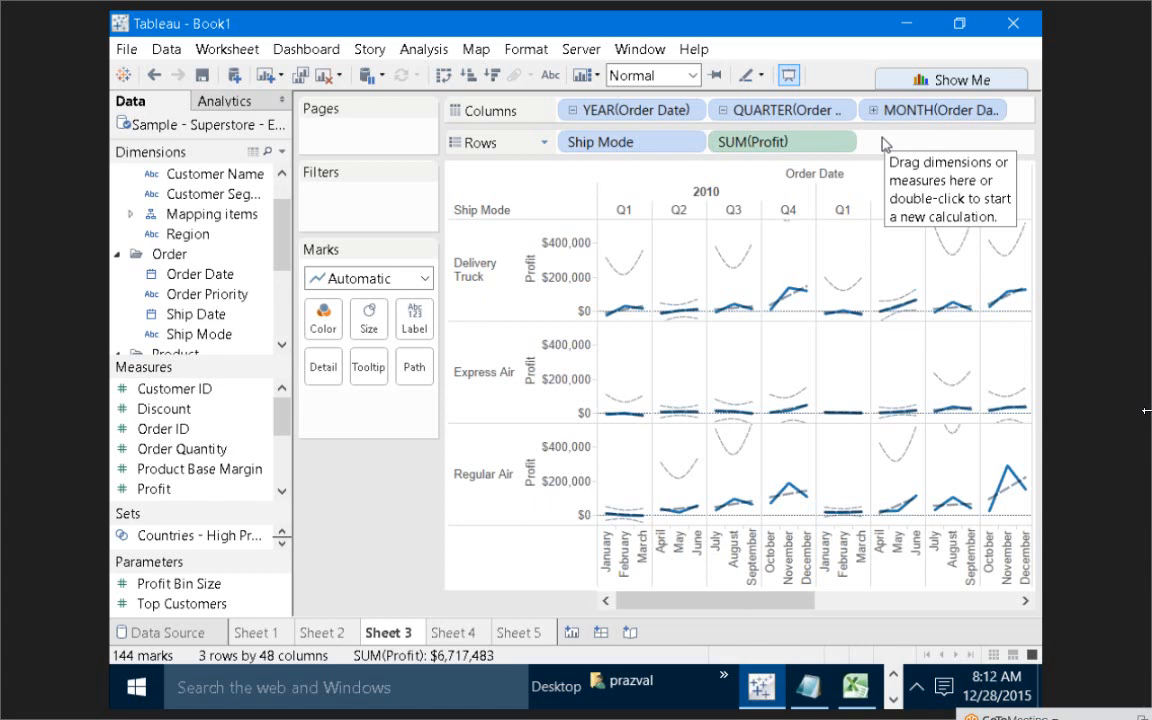
Create a new worksheet charting SUM(Profit) in rows against Order Date by discrete month in columns
click(572, 634)
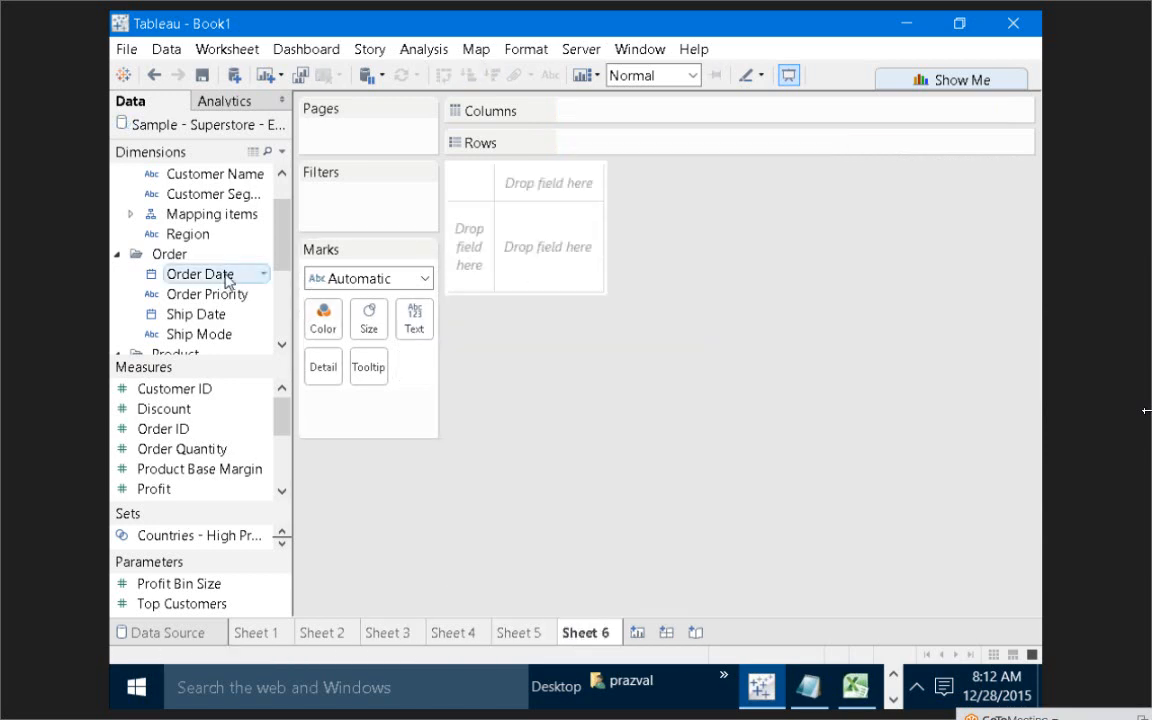
drag(255, 275, 619, 114)
right_click(620, 118)
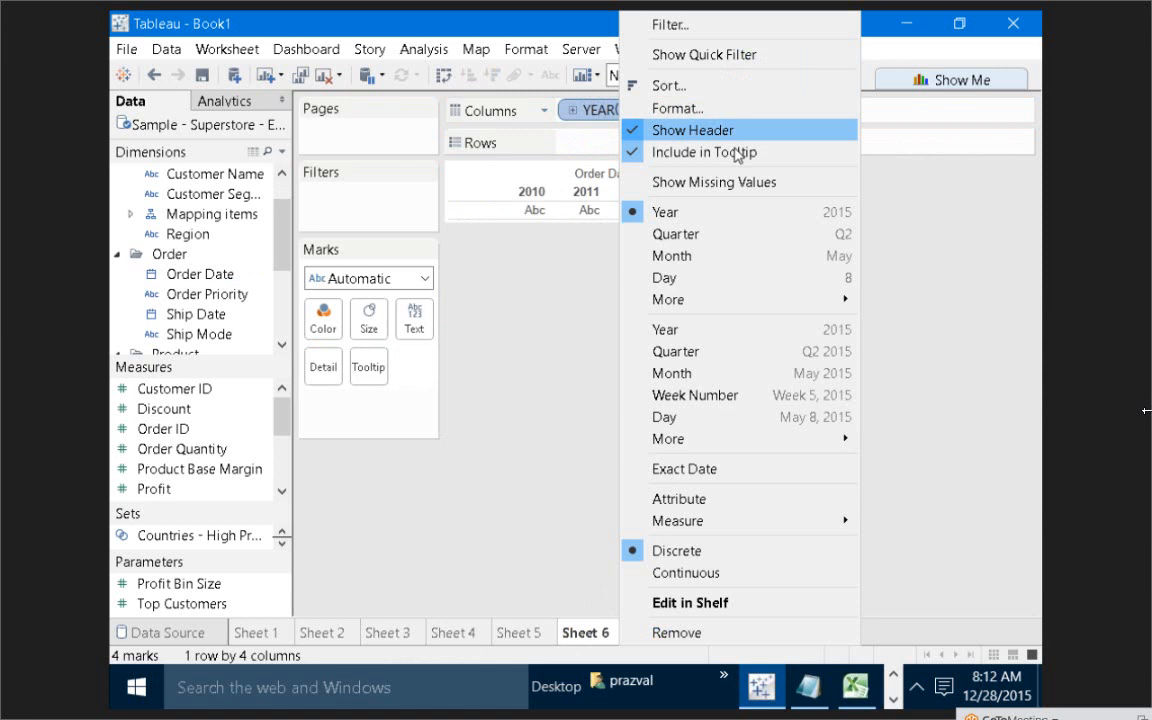
click(797, 259)
drag(155, 488, 643, 145)
Show trend lines on the new monthly Profit chart
right_click(639, 329)
mouse_move(774, 470)
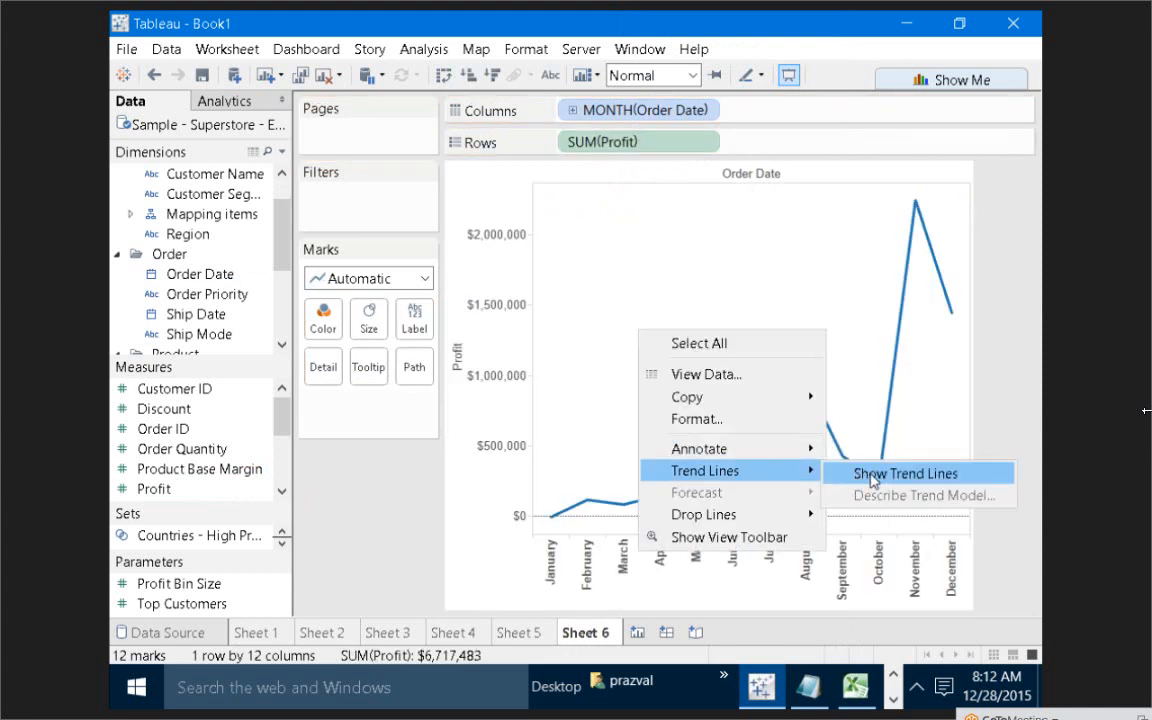
click(871, 480)
Open the monthly Profit chart's trend model description, highlight its model degrees of freedom, and close it
right_click(682, 347)
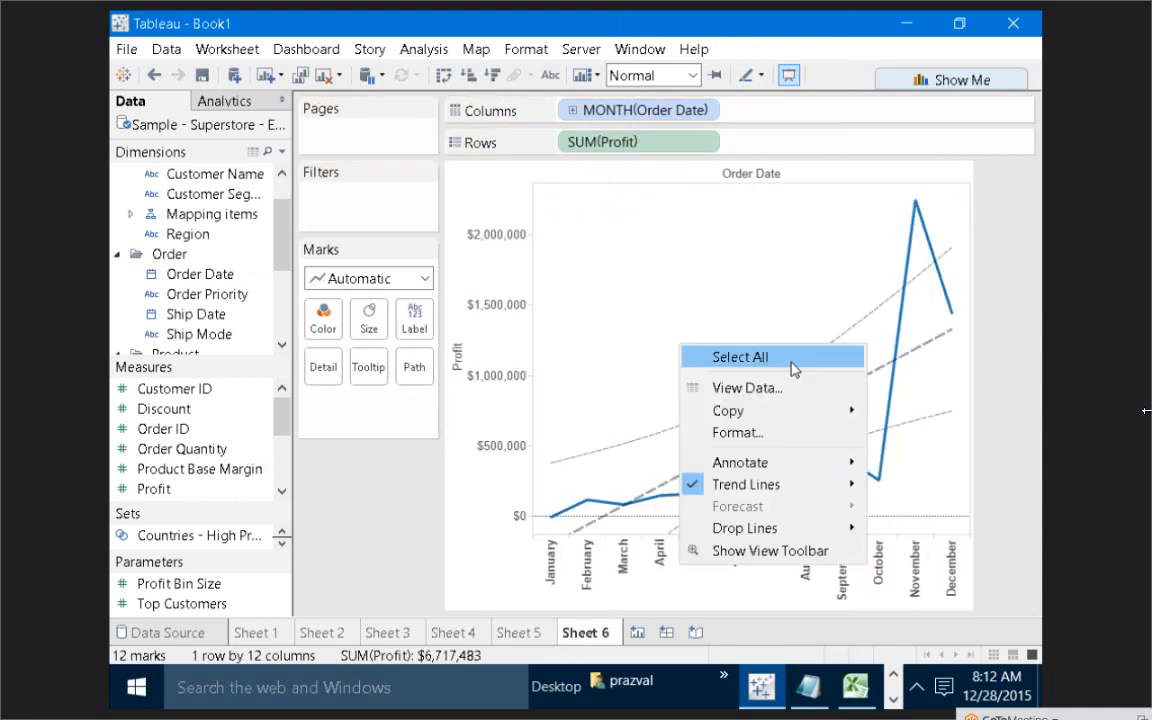
mouse_move(830, 486)
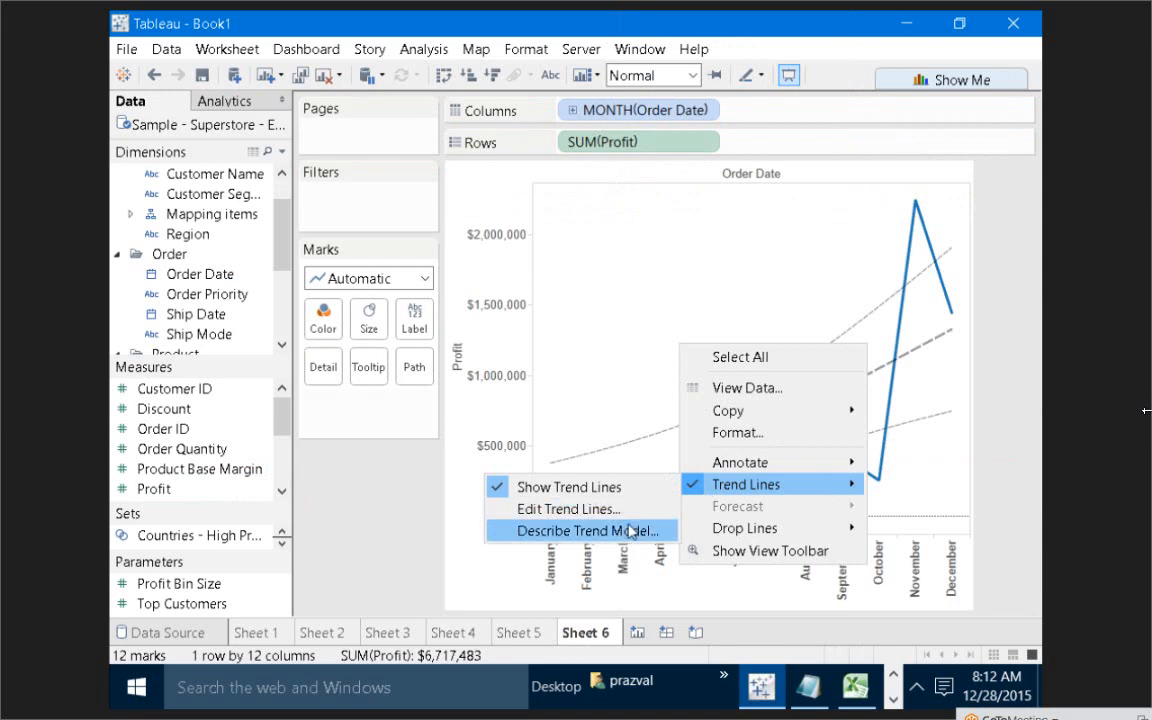
click(626, 532)
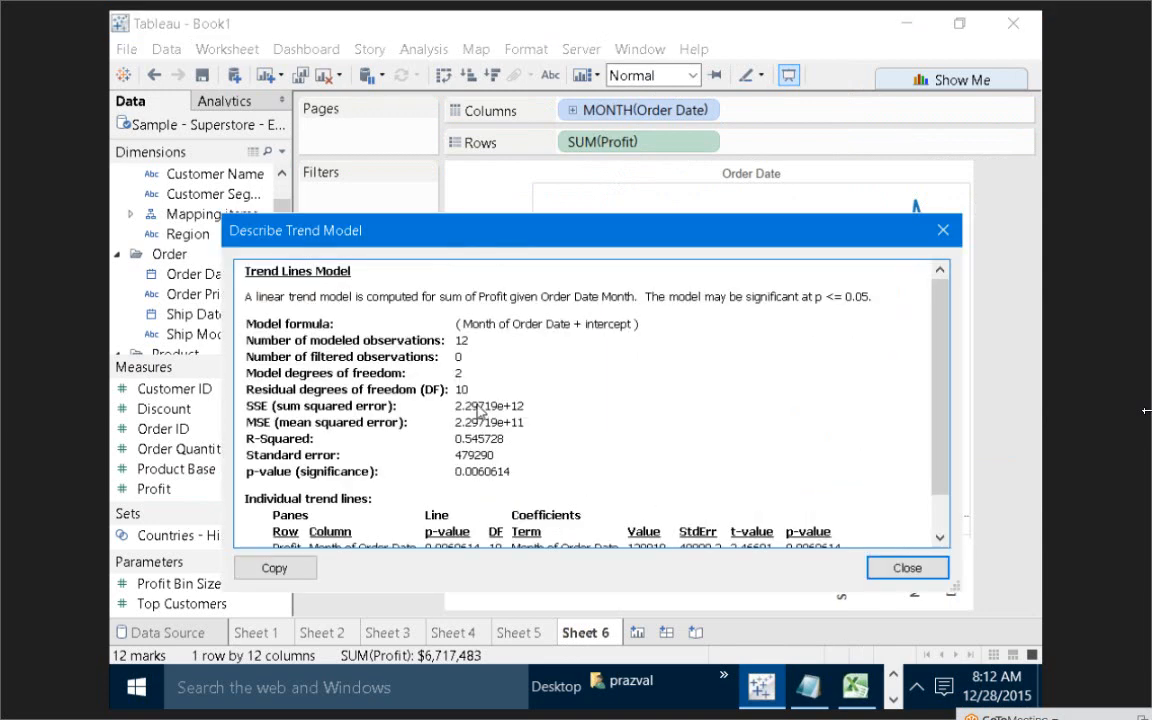
triple_click(456, 374)
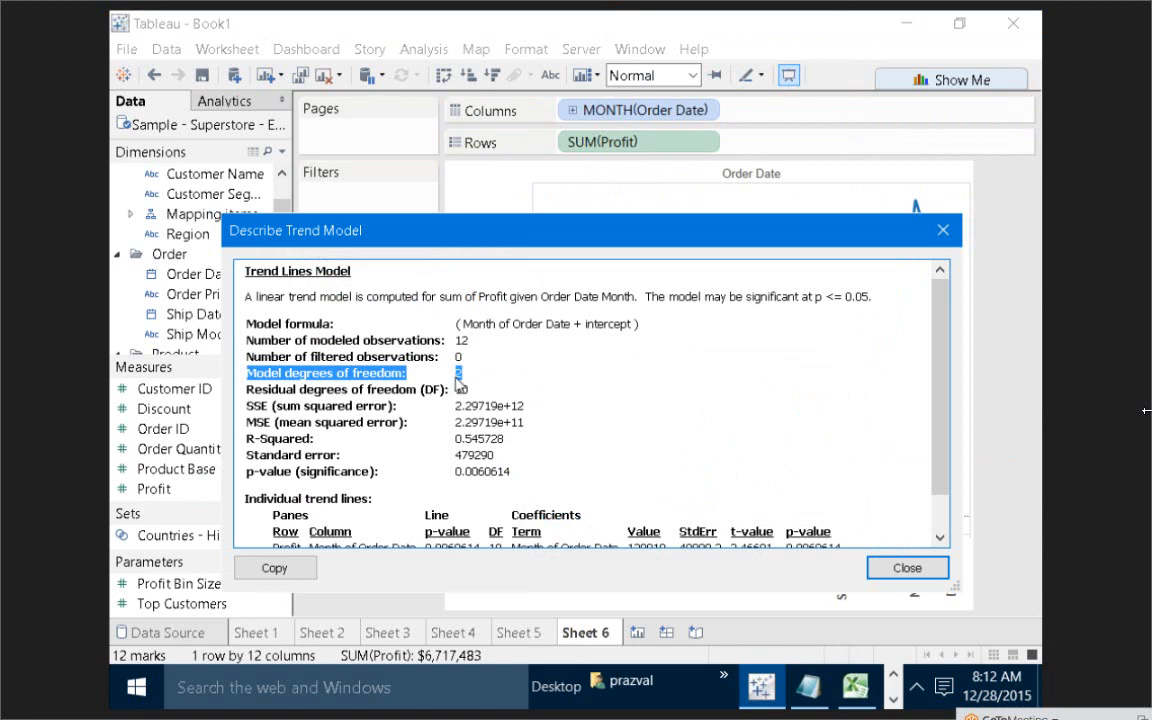
click(941, 232)
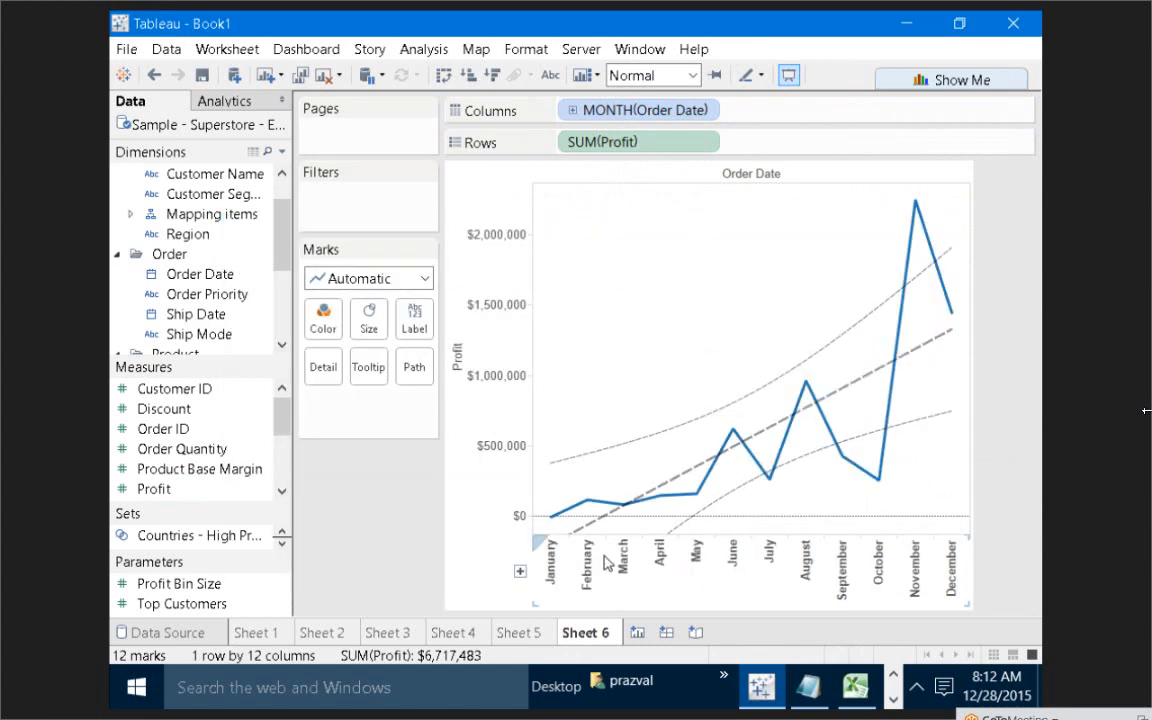
Return to Sheet 3 and examine the model formula and degrees of freedom in its trend model description
click(513, 632)
click(447, 632)
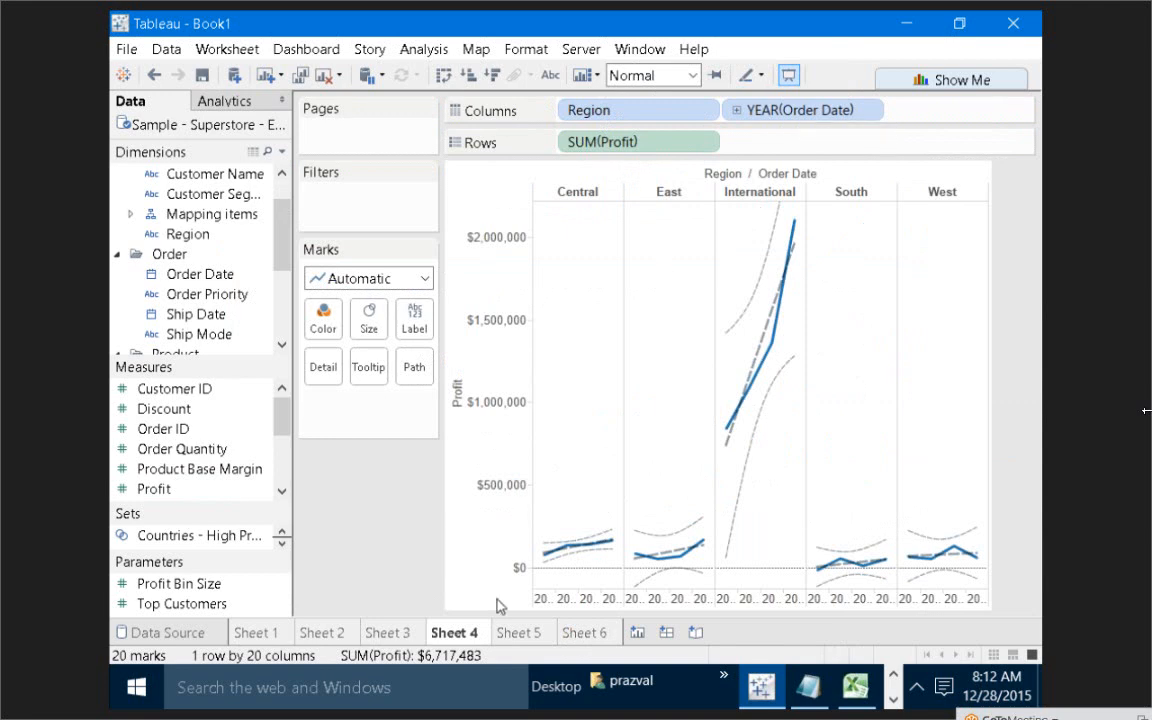
click(410, 630)
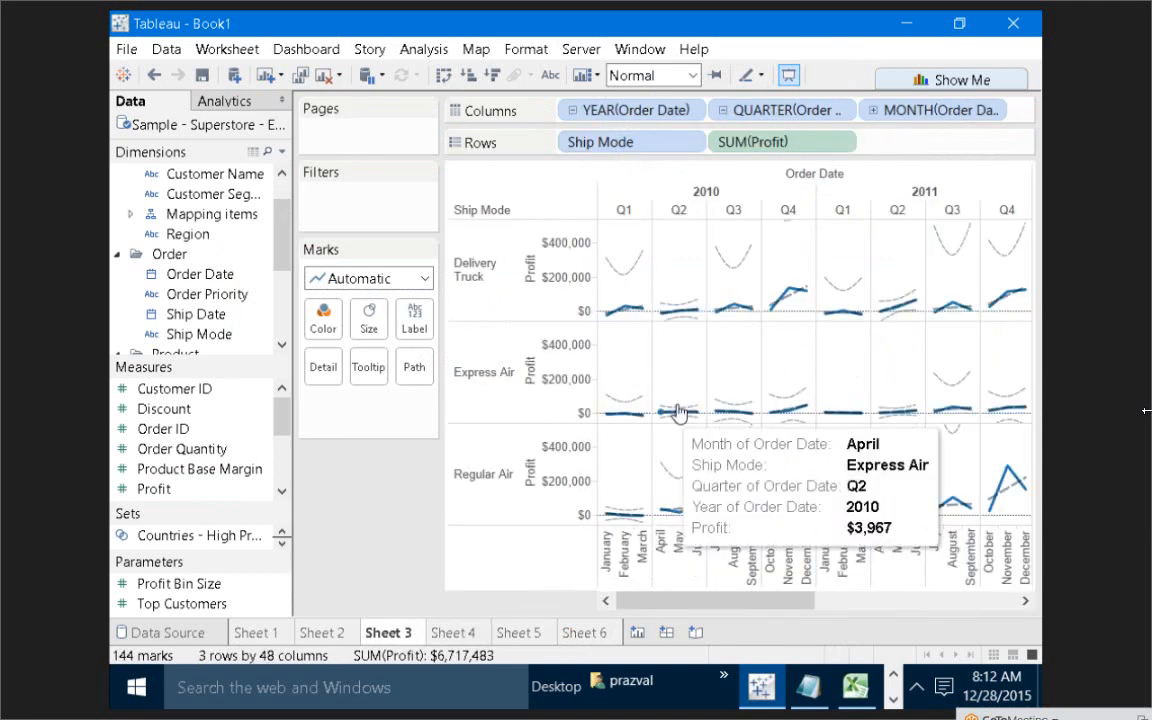
right_click(621, 352)
mouse_move(746, 514)
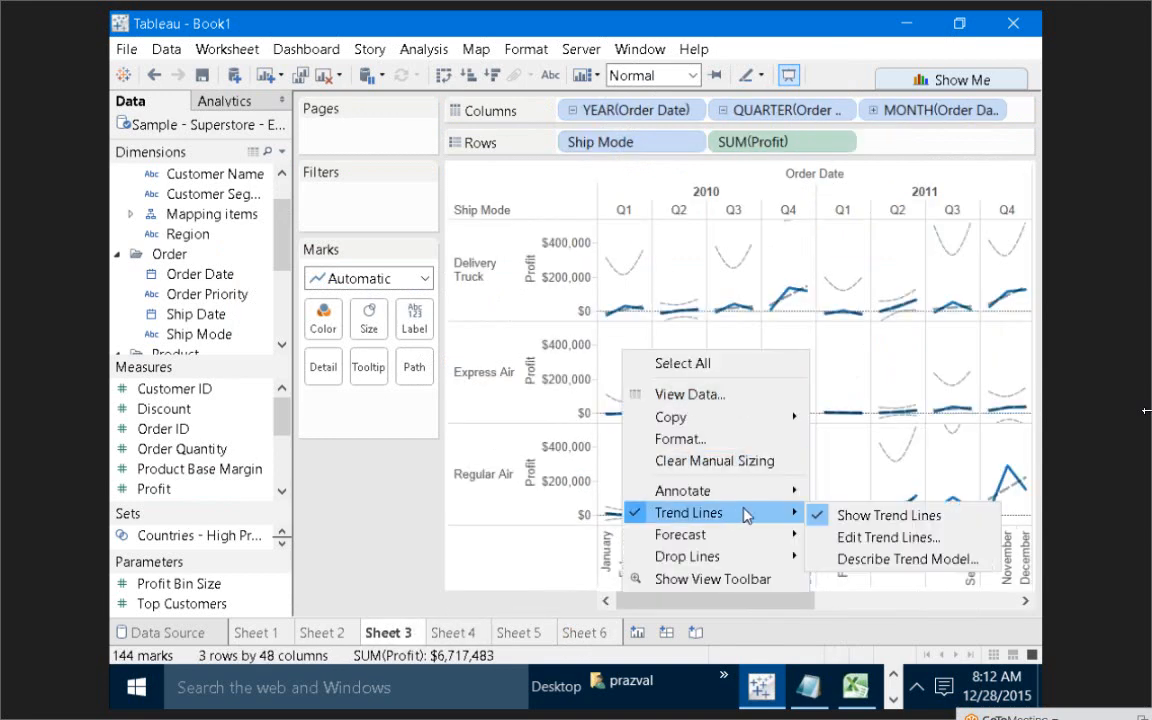
click(873, 560)
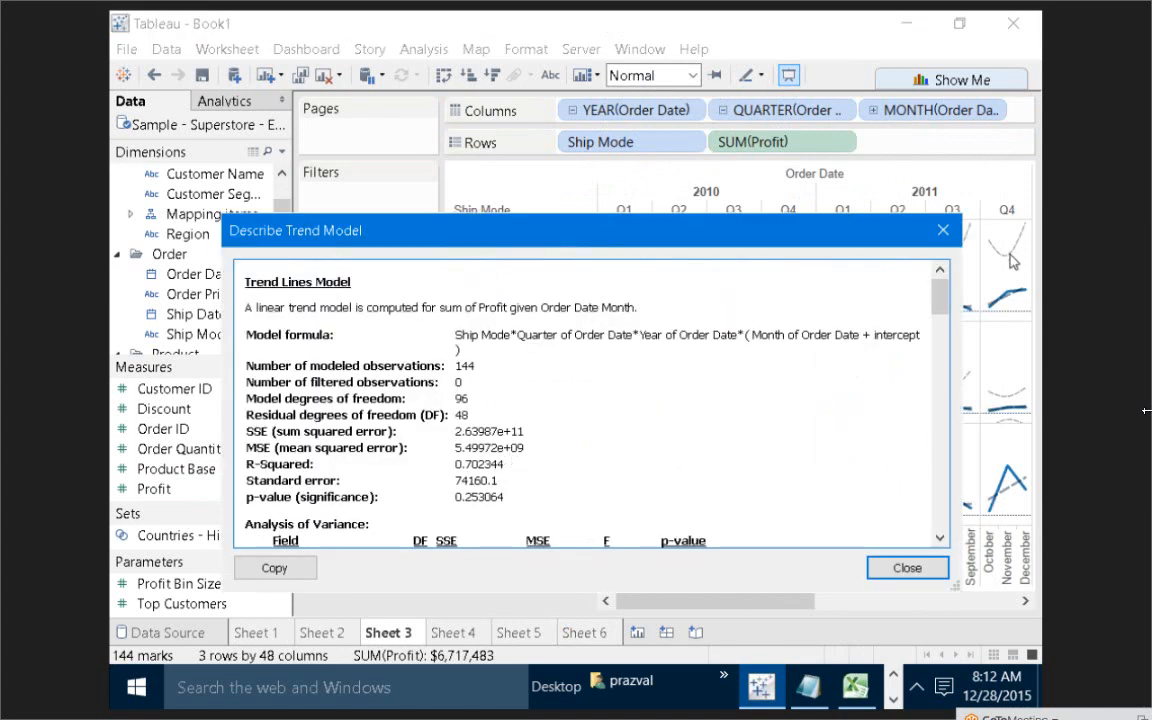
click(941, 234)
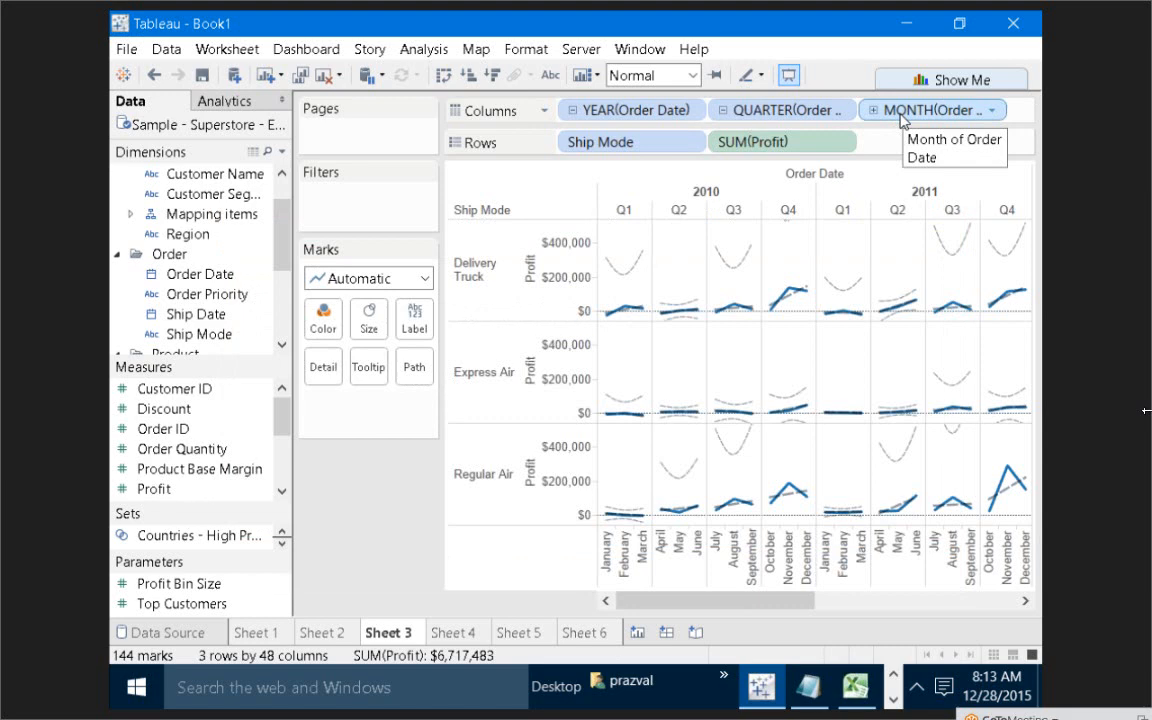
Return to Sheet 6 and recheck the model degrees of freedom in its trend model description
click(520, 633)
click(584, 633)
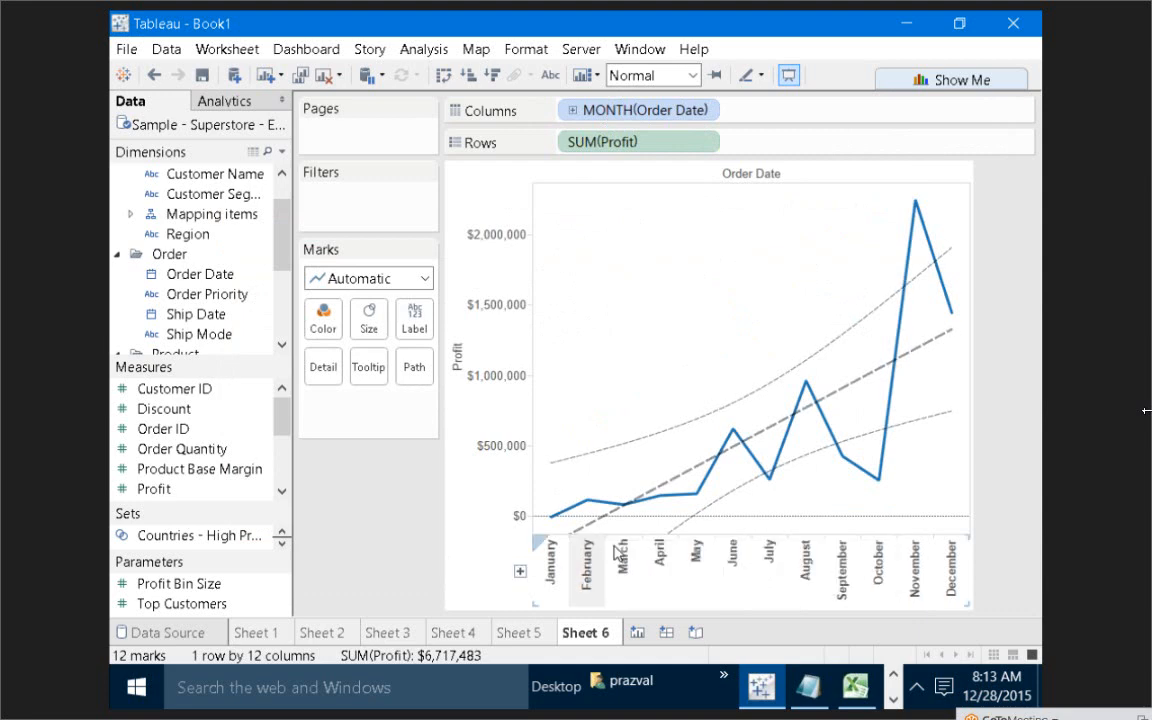
mouse_move(595, 527)
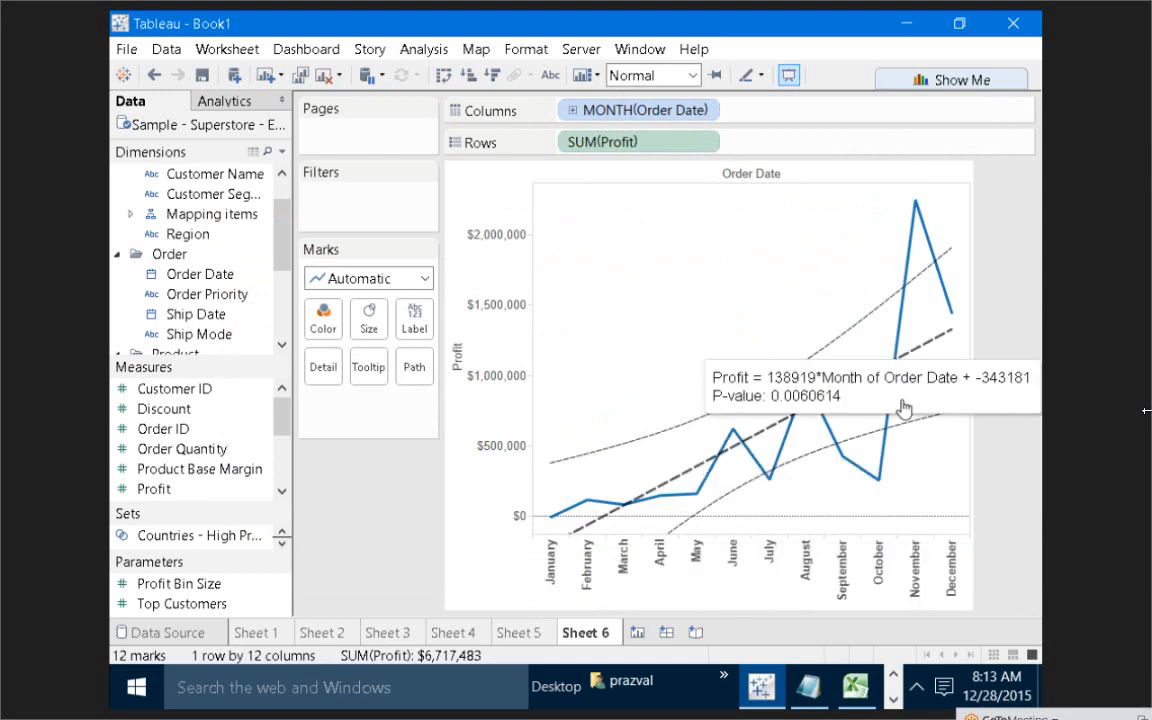
right_click(656, 288)
mouse_move(817, 432)
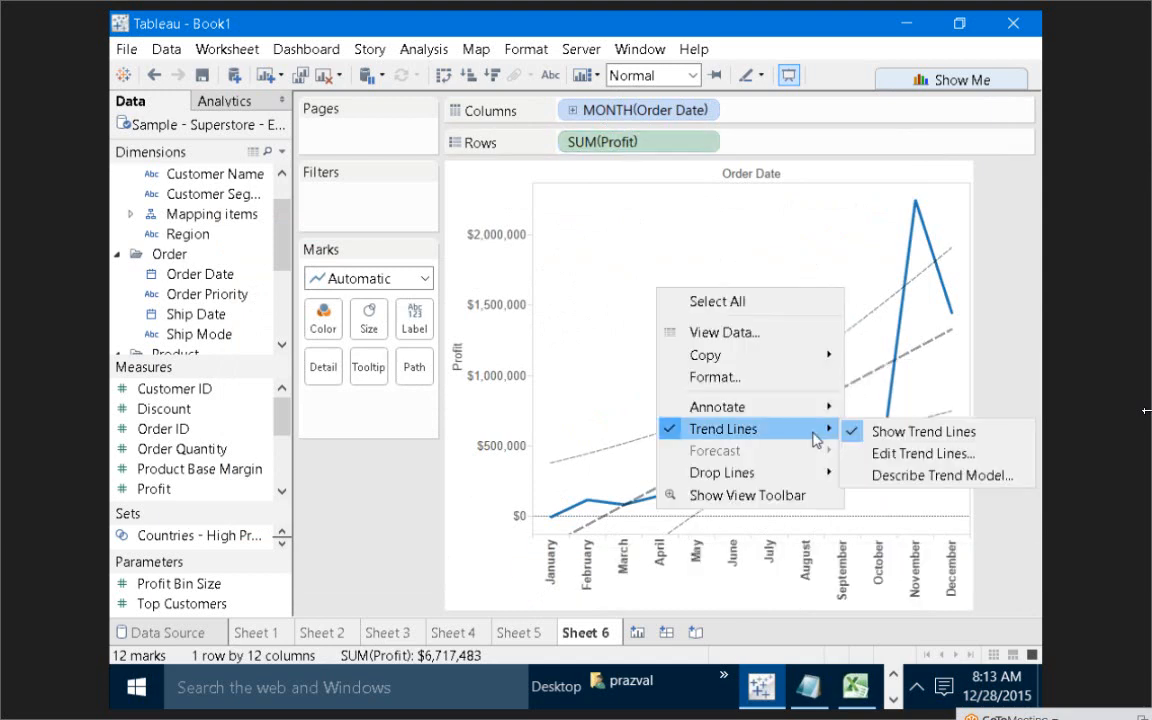
click(893, 476)
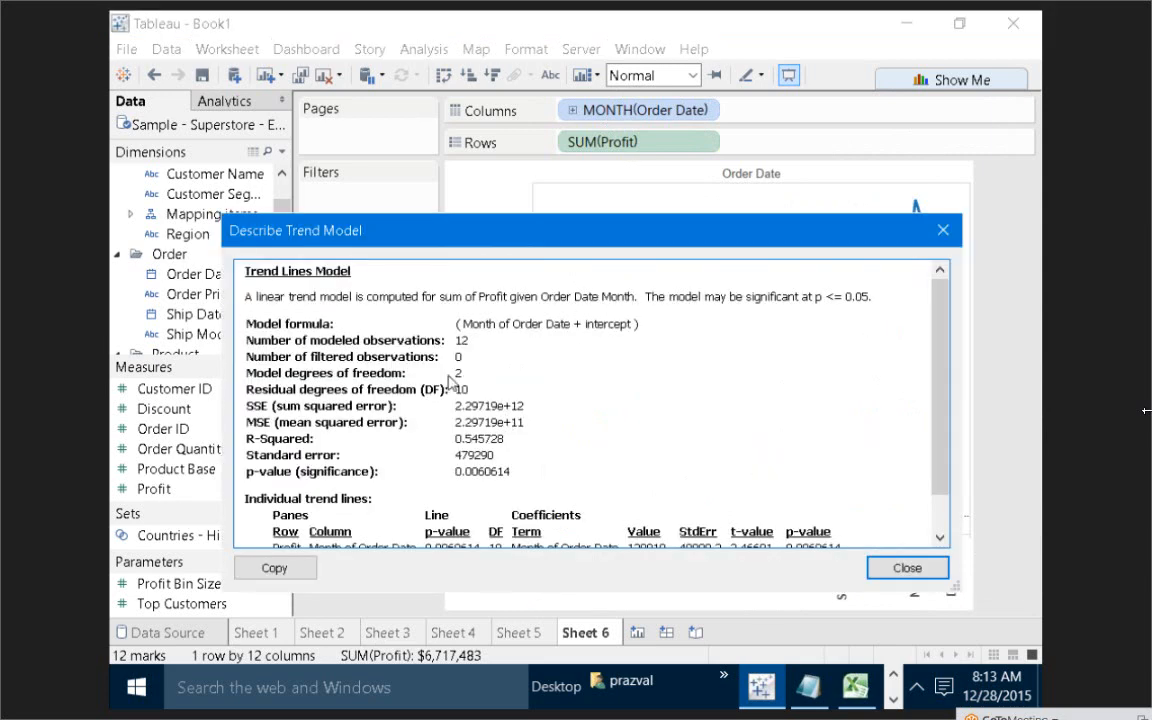
click(943, 230)
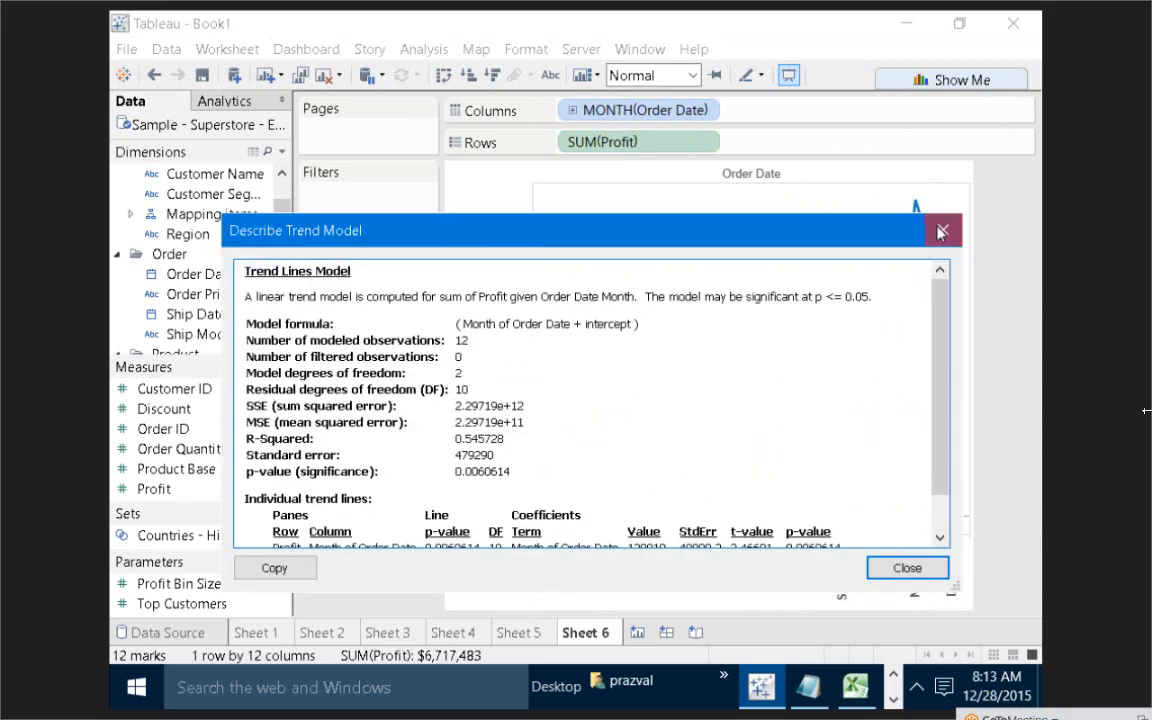
Go back to Sheet 3 and reopen the trend model description for its Ship Mode profit chart
click(468, 633)
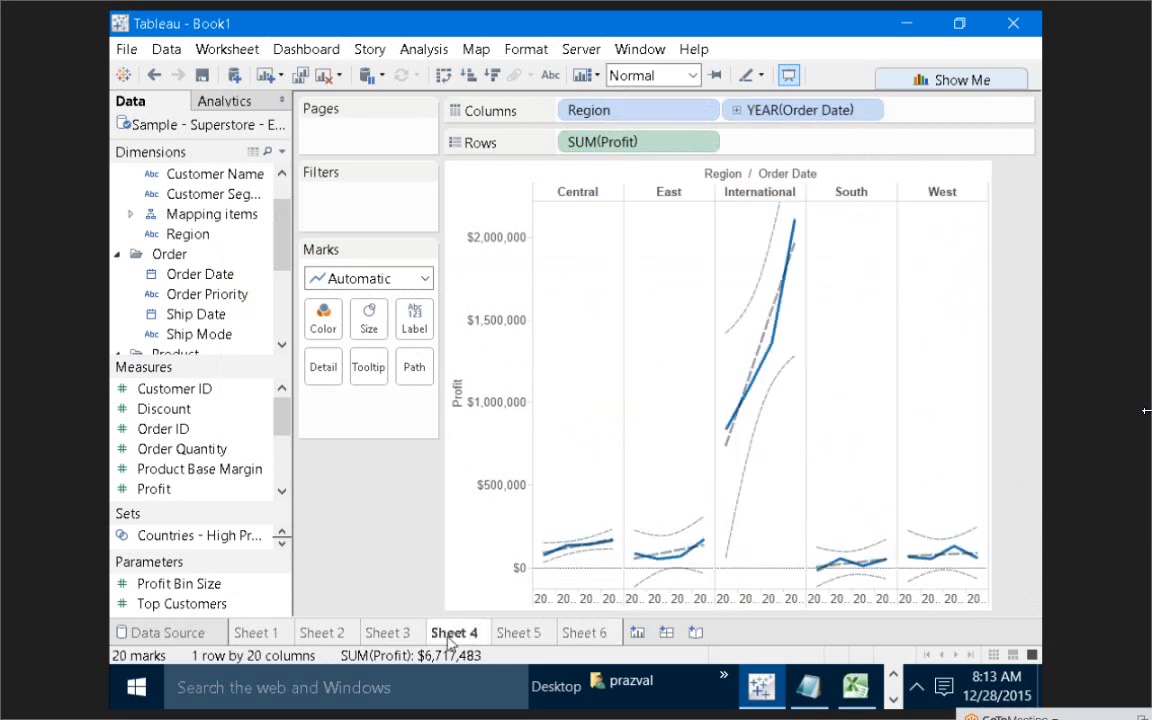
click(388, 633)
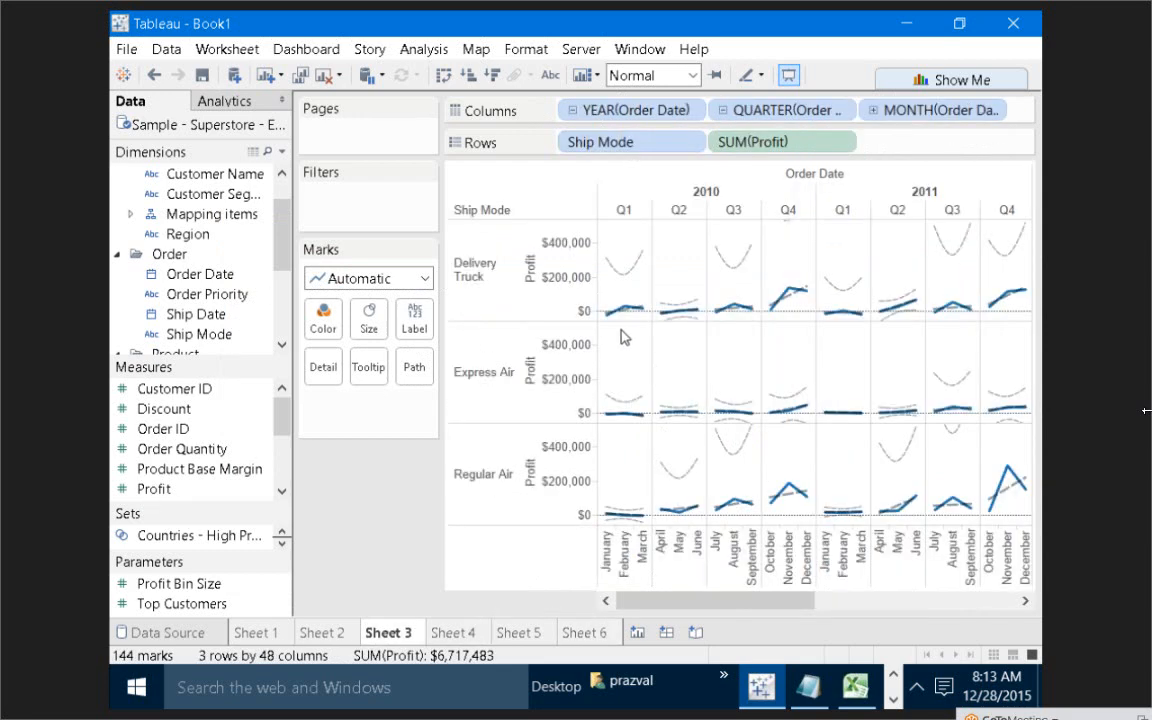
right_click(620, 337)
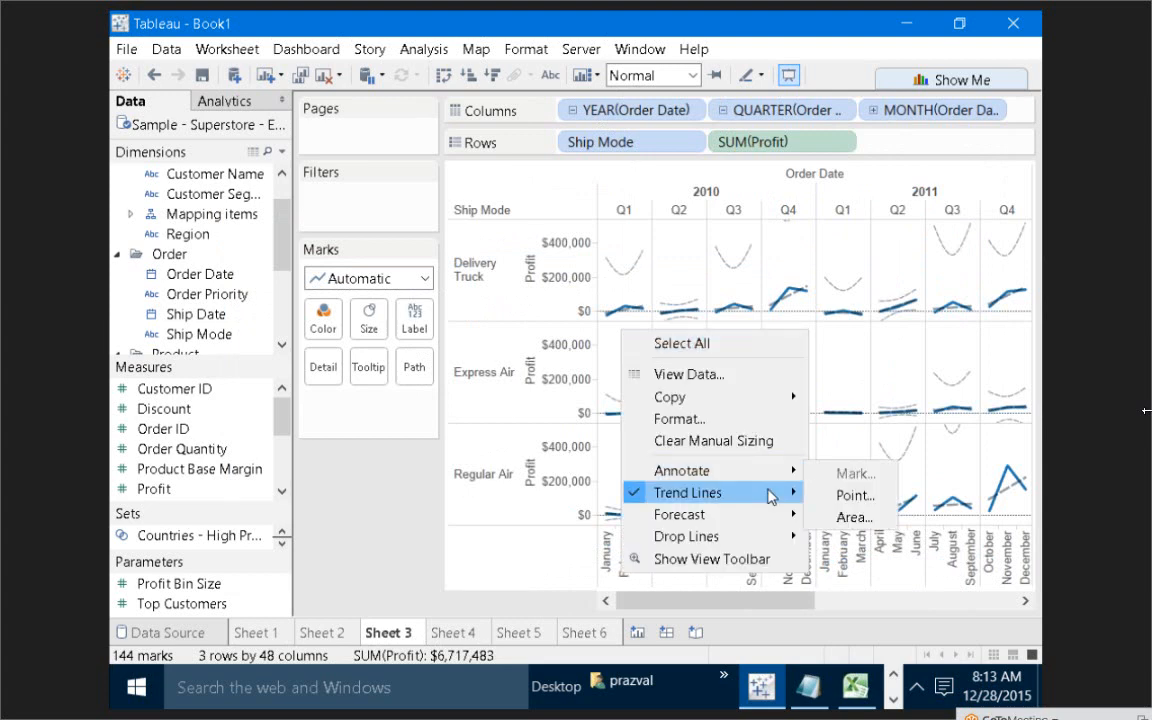
mouse_move(688, 492)
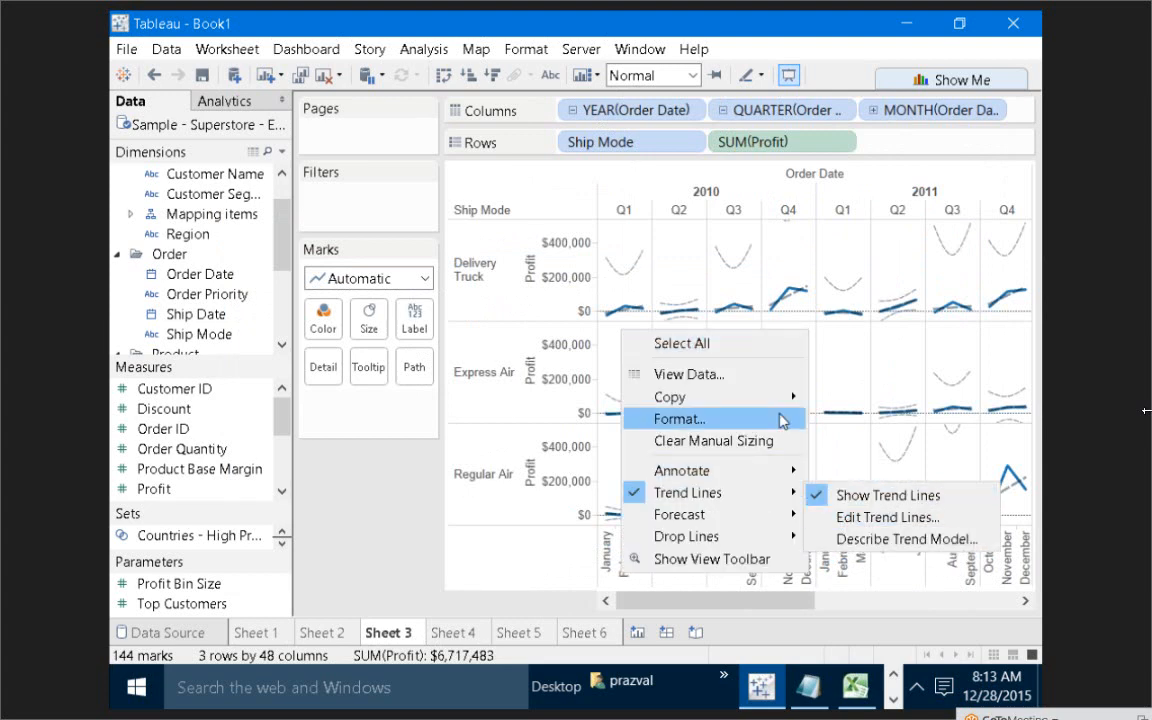
click(654, 269)
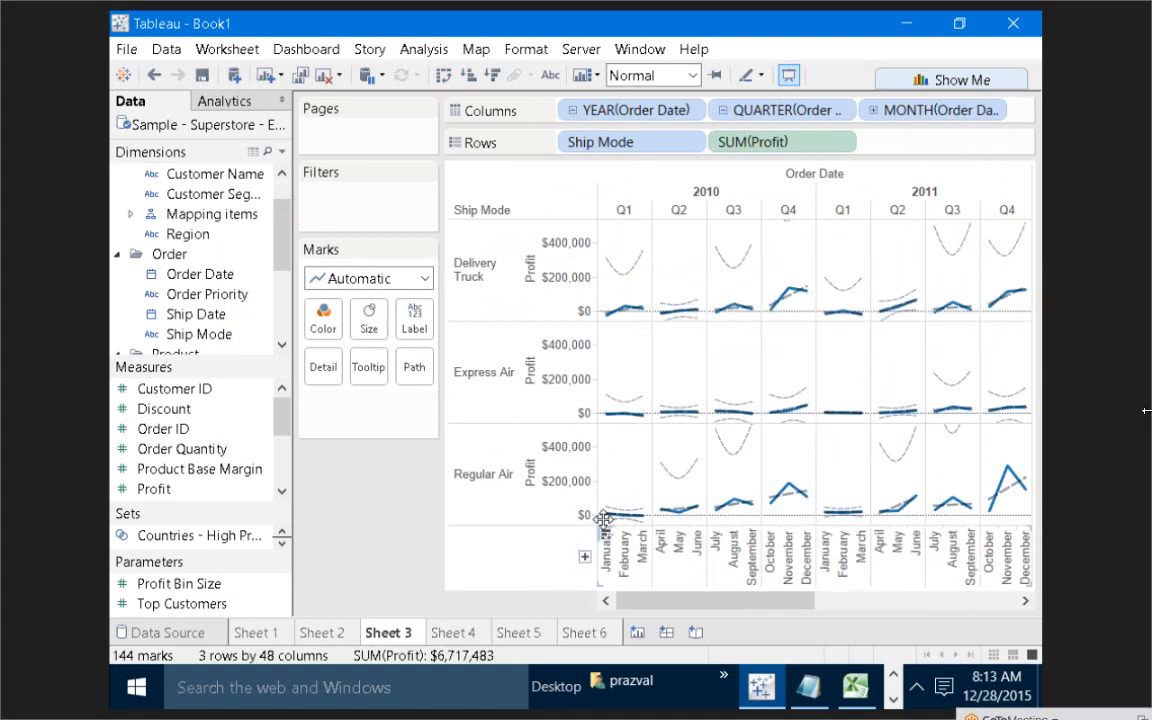
right_click(631, 346)
mouse_move(778, 500)
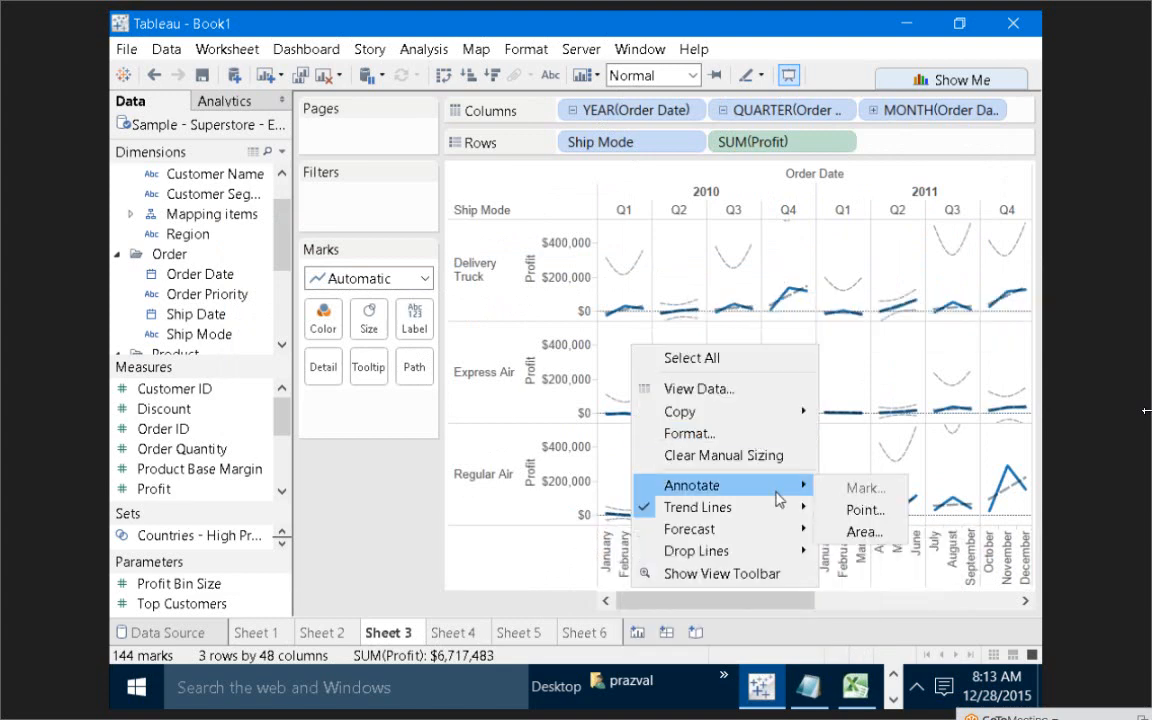
click(850, 552)
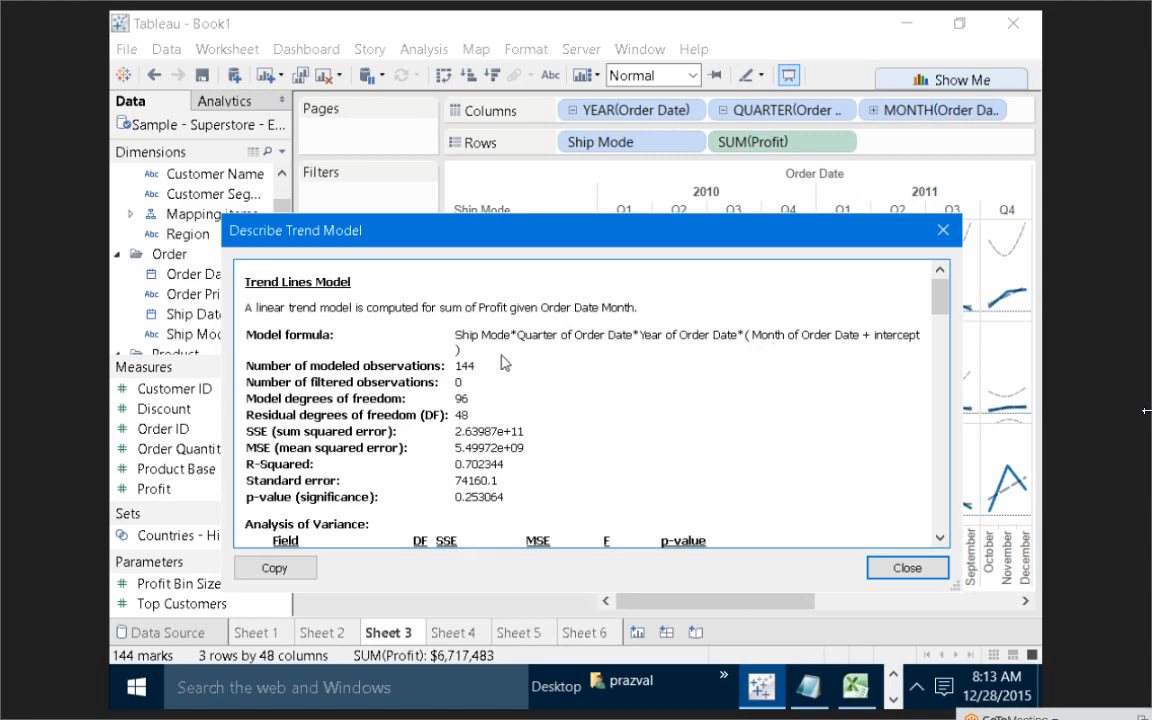
Handwrite "3x4x4x2" beneath the model formula and "2" under its month term, clear the drawings, and close the trend model description
click(556, 67)
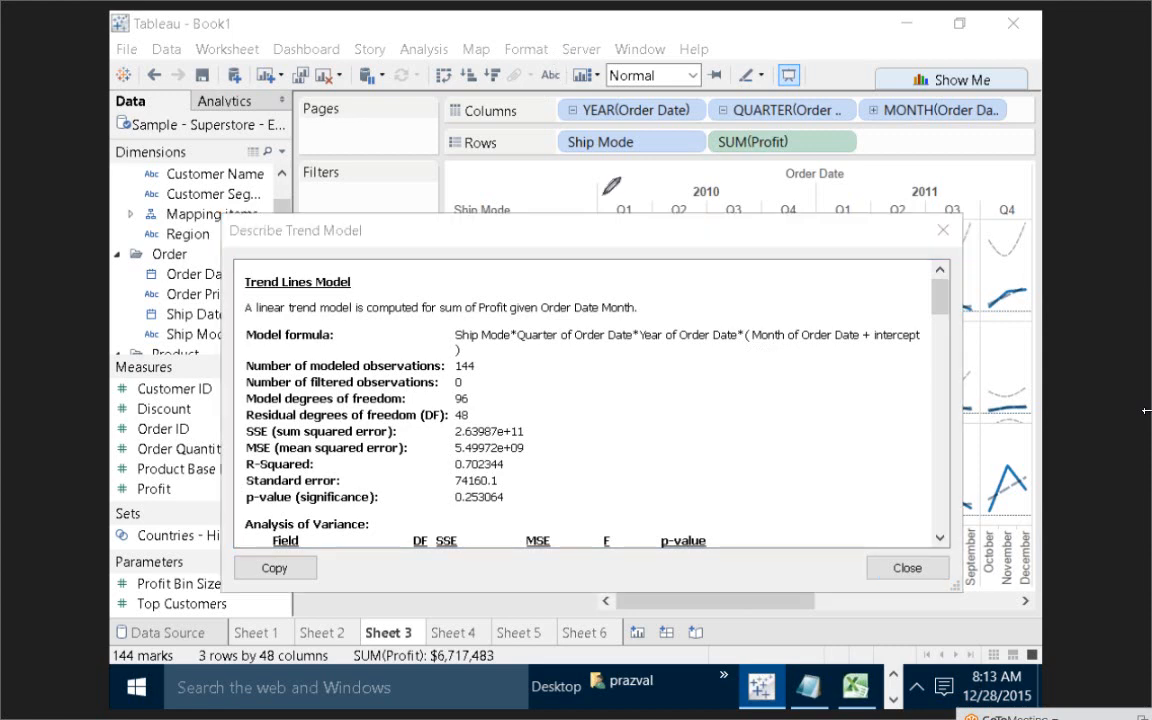
mouse_move(506, 364)
mouse_down()
mouse_move(508, 377)
mouse_move(540, 366)
mouse_move(529, 370)
mouse_move(560, 367)
mouse_move(559, 377)
mouse_move(584, 358)
mouse_move(583, 372)
mouse_move(602, 378)
mouse_move(630, 370)
mouse_move(616, 384)
mouse_move(662, 375)
mouse_up()
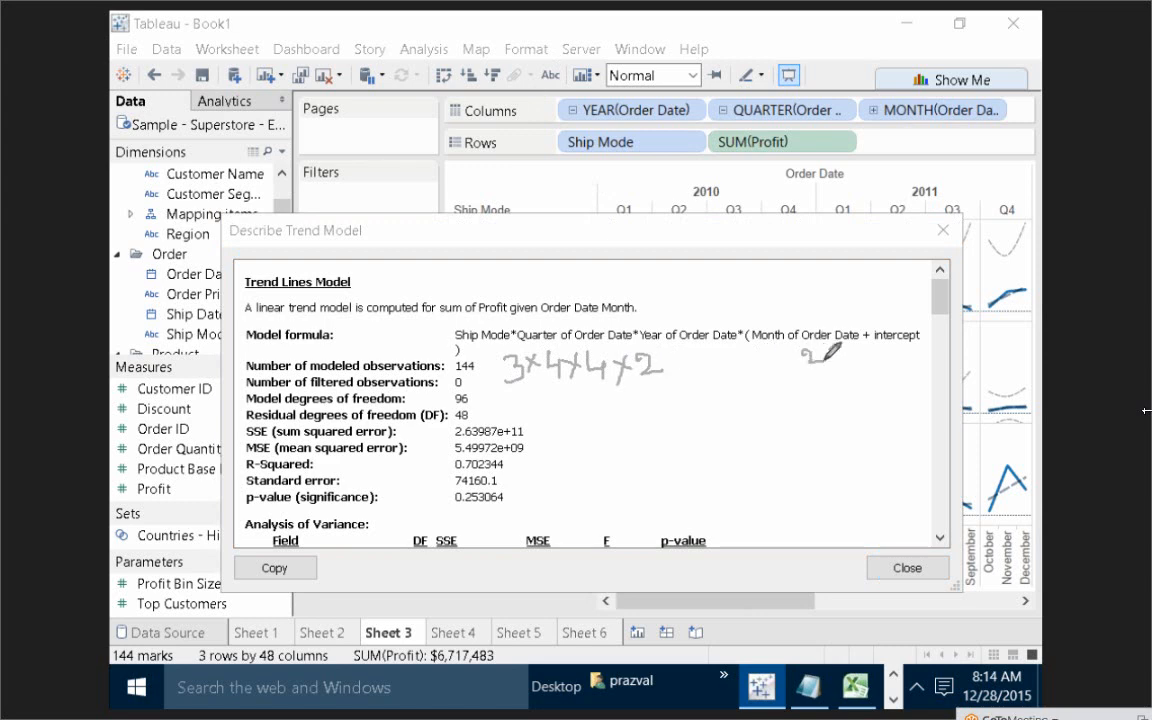
drag(802, 351, 825, 362)
drag(583, 386, 606, 384)
click(679, 69)
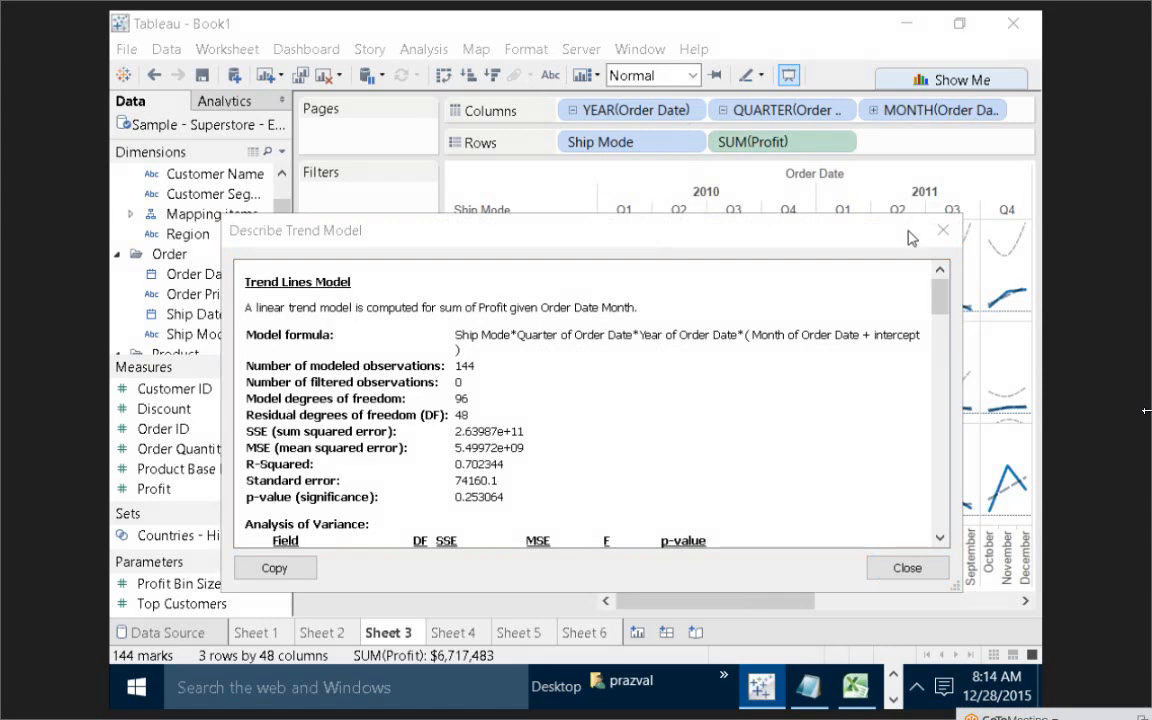
click(942, 231)
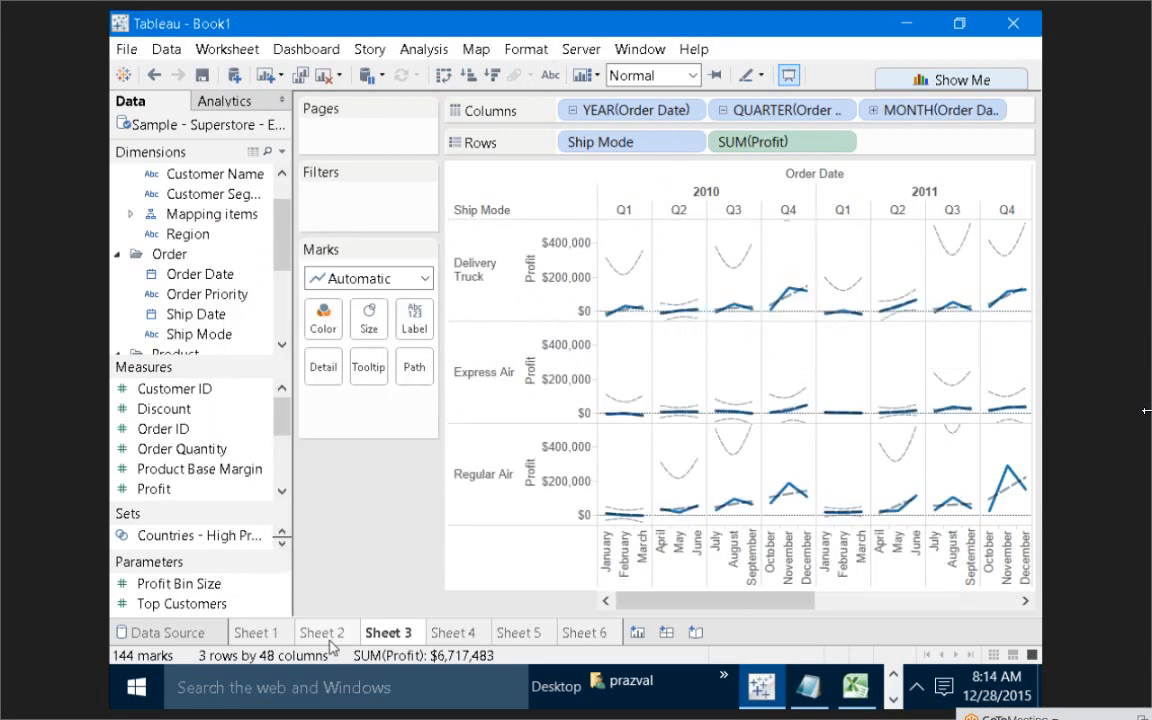
Glance at Sheet 2, return to Sheet 3 and drill its Order Date columns down from month to day
click(325, 636)
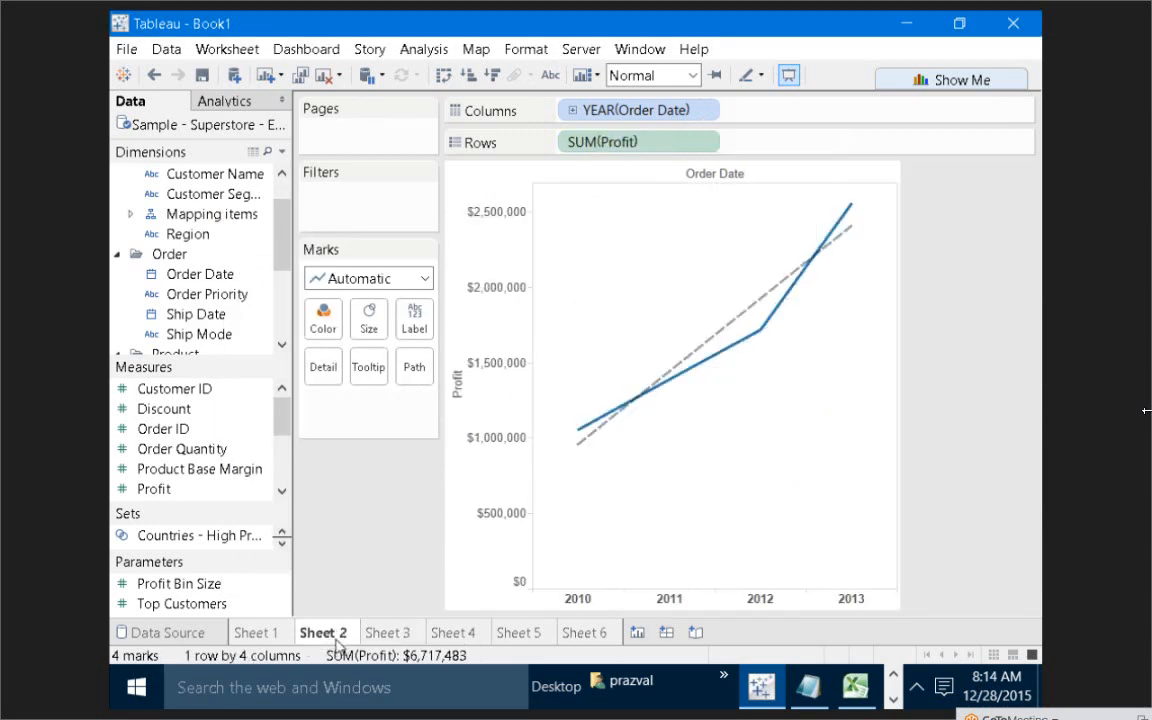
click(387, 633)
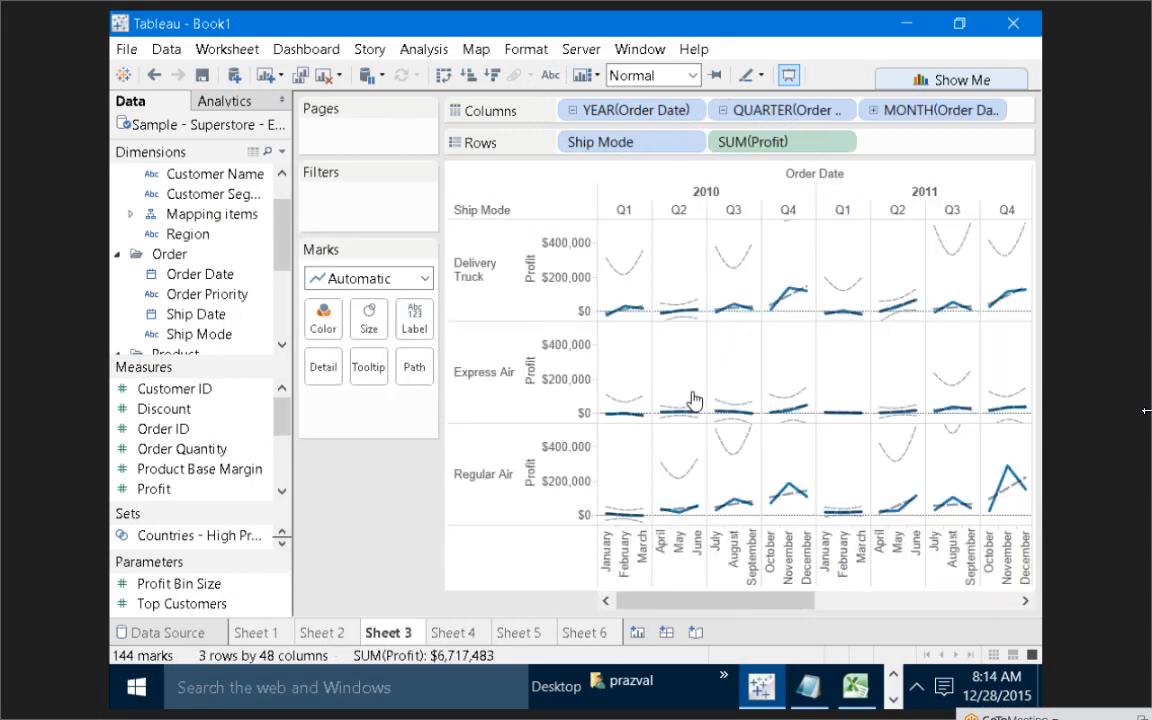
click(874, 111)
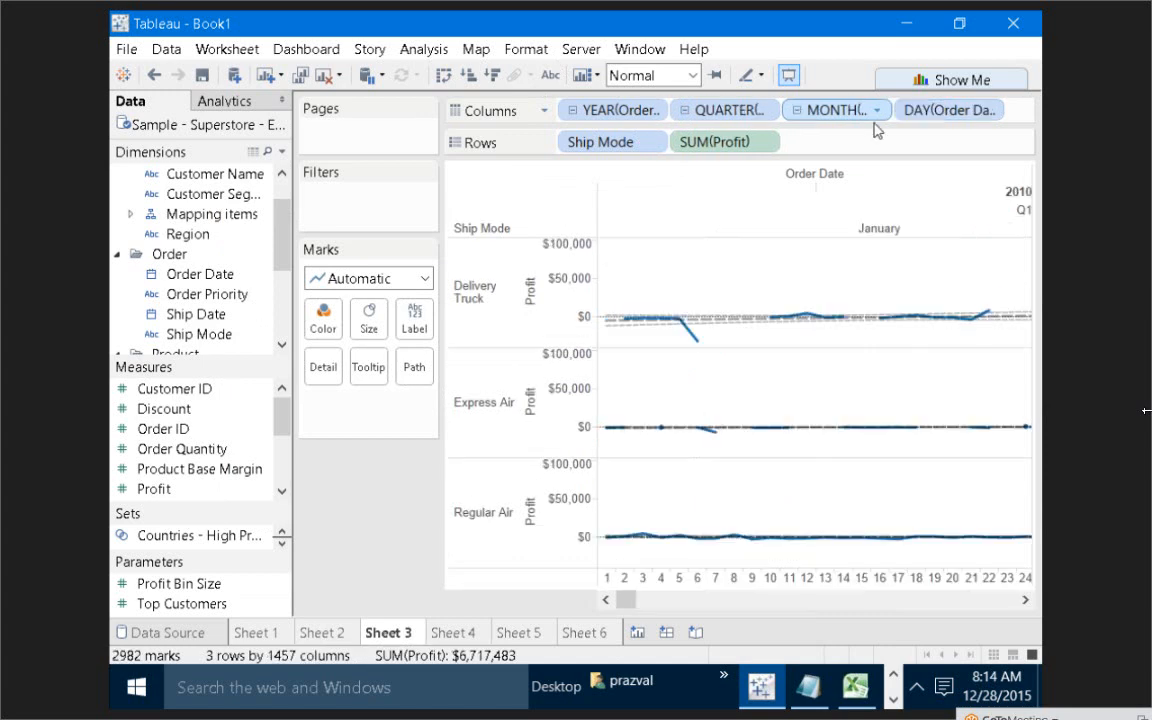
Examine the trend model description for Sheet 3's day-level profit chart and close it
right_click(659, 298)
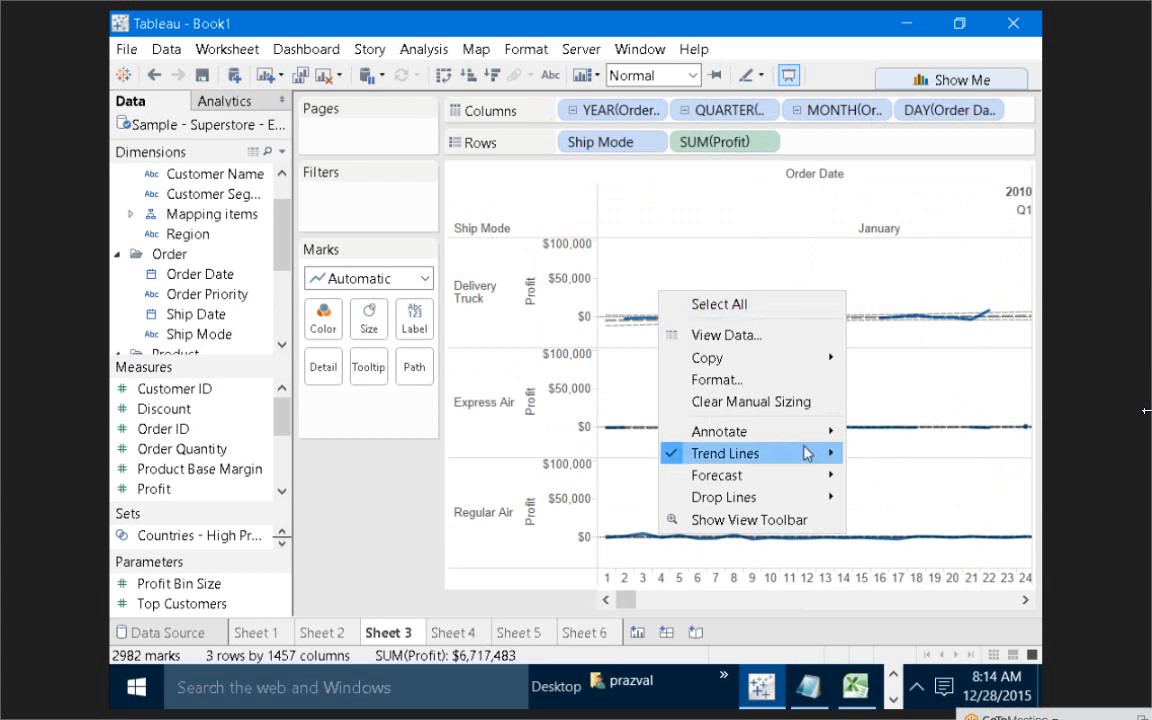
mouse_move(803, 455)
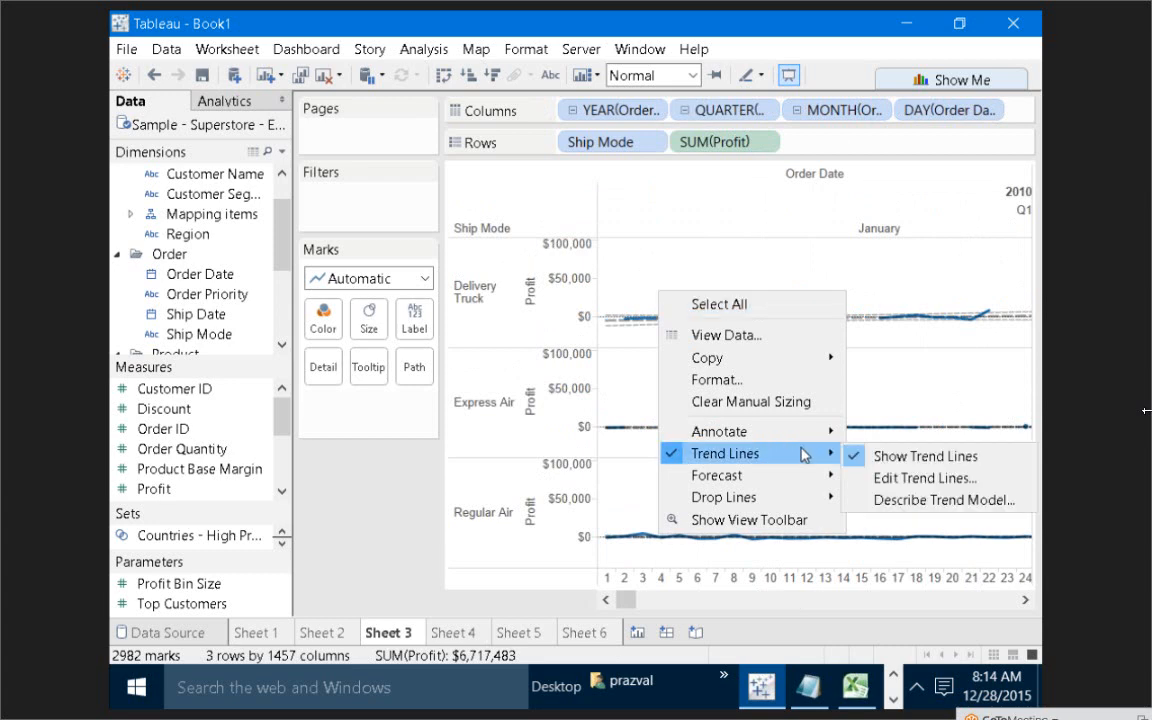
click(889, 500)
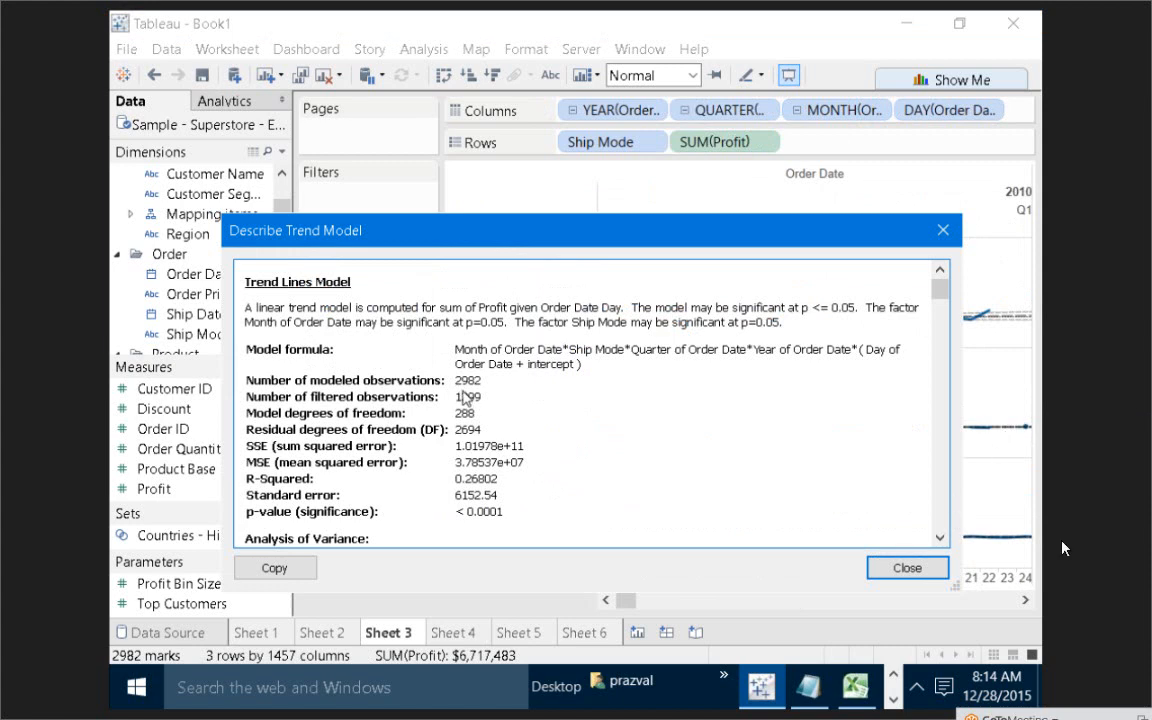
click(940, 229)
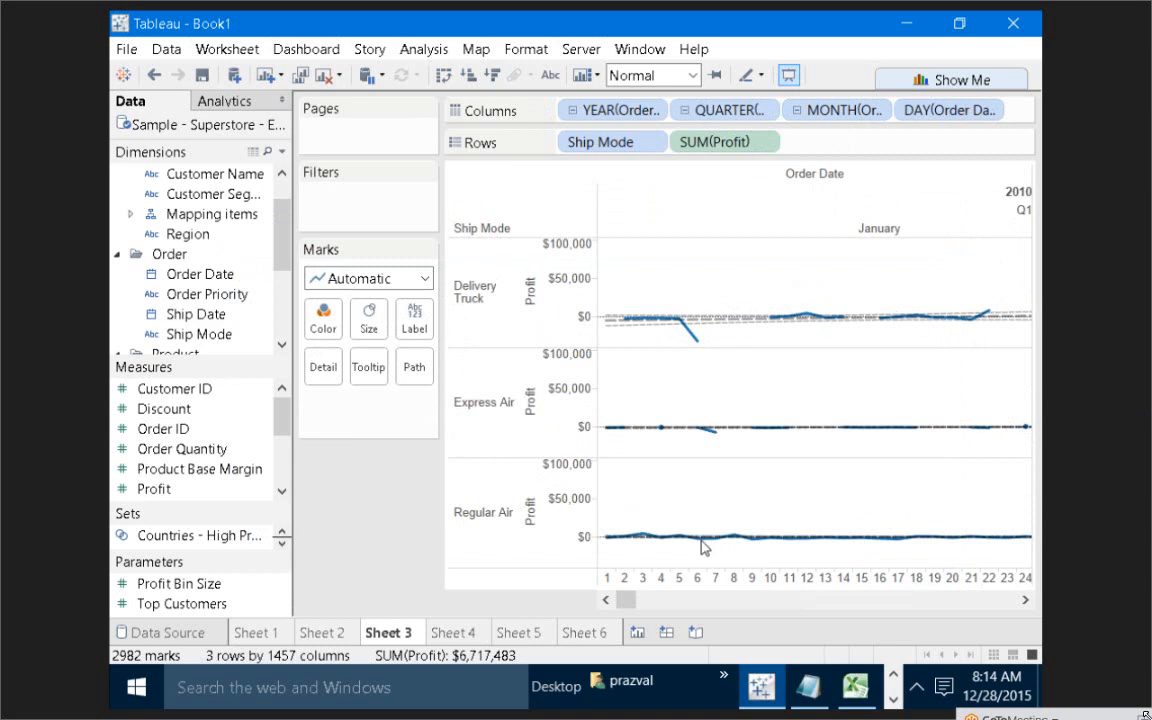
Reopen the trend model description for Sheet 3's day-level Ship Mode chart
drag(630, 605, 561, 570)
right_click(642, 399)
mouse_move(812, 553)
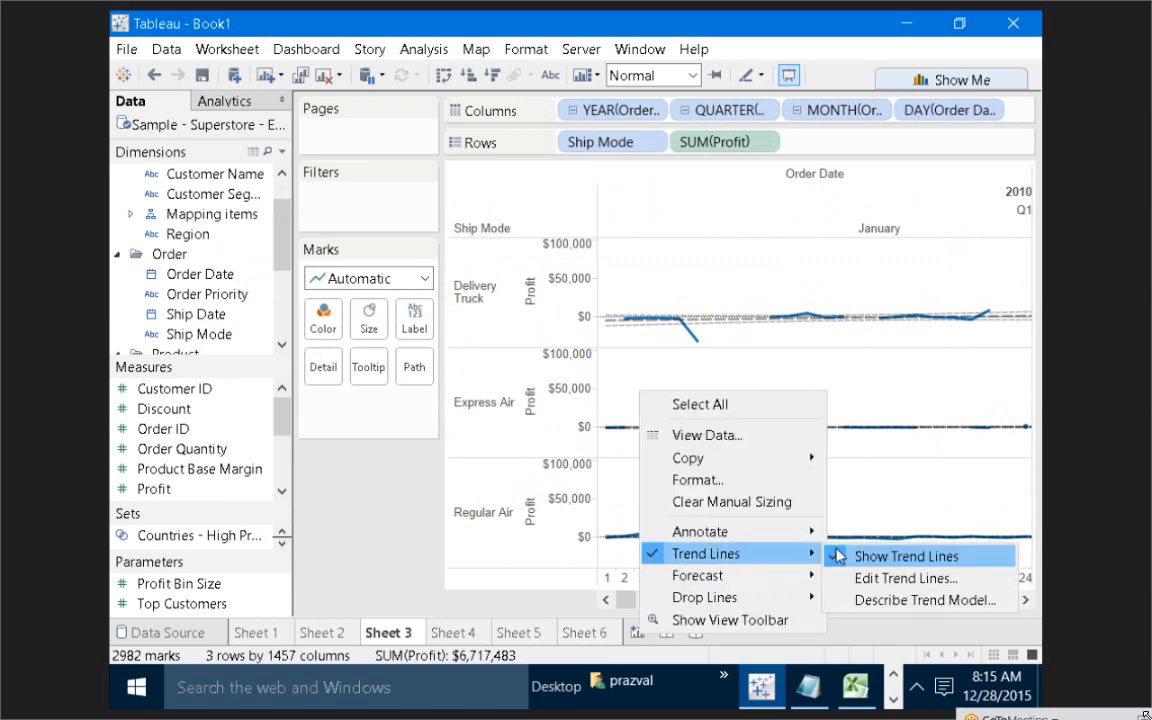
click(866, 602)
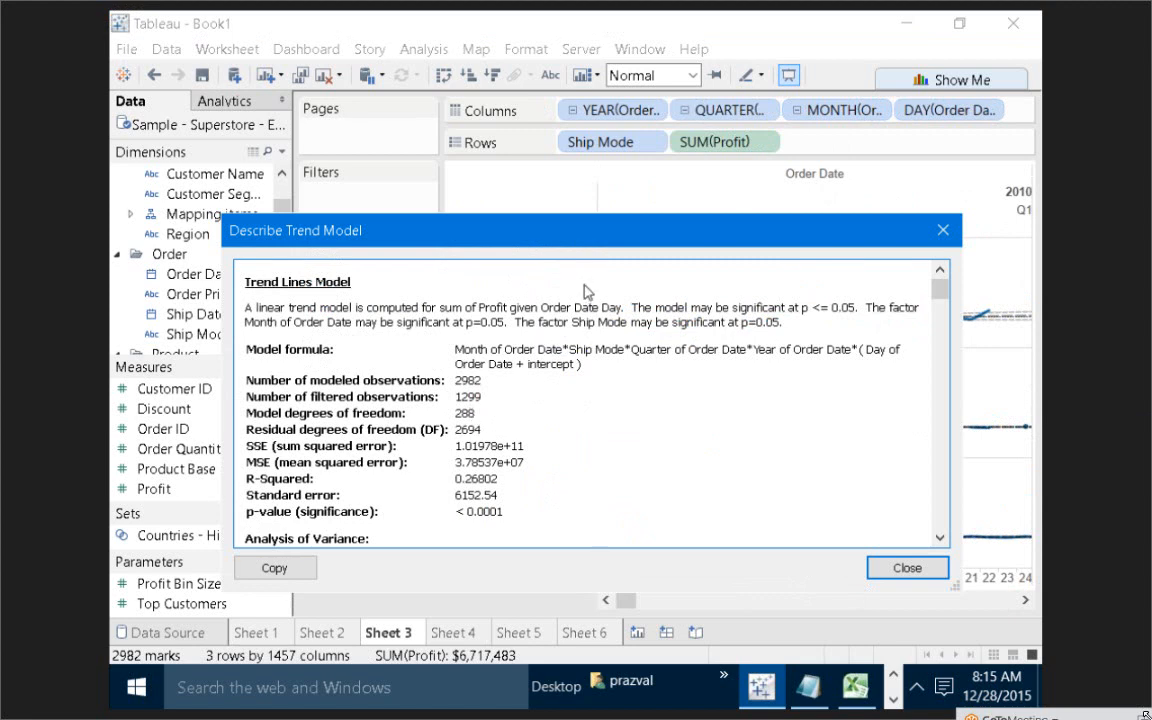
Handwrite "3x4x4x2" beneath the model formula and underline its numbers
click(556, 71)
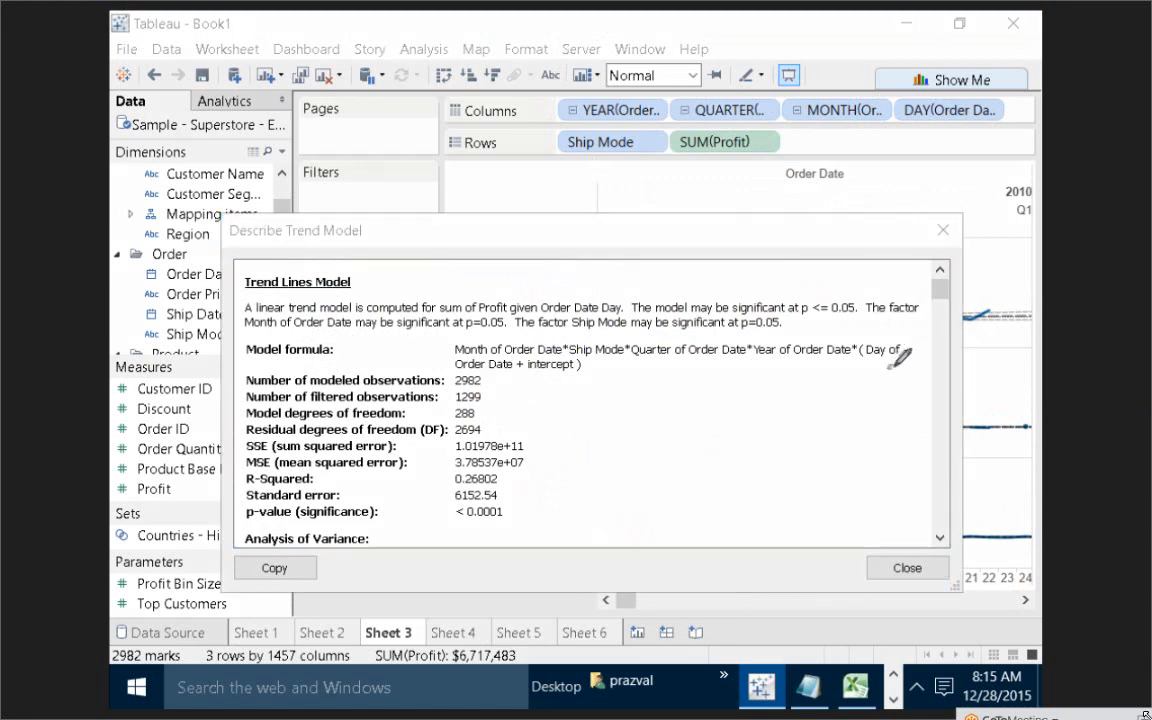
drag(889, 367, 909, 376)
mouse_move(826, 367)
mouse_down()
mouse_move(826, 384)
mouse_move(854, 384)
mouse_move(758, 388)
mouse_move(758, 401)
mouse_move(728, 390)
mouse_move(712, 415)
mouse_up()
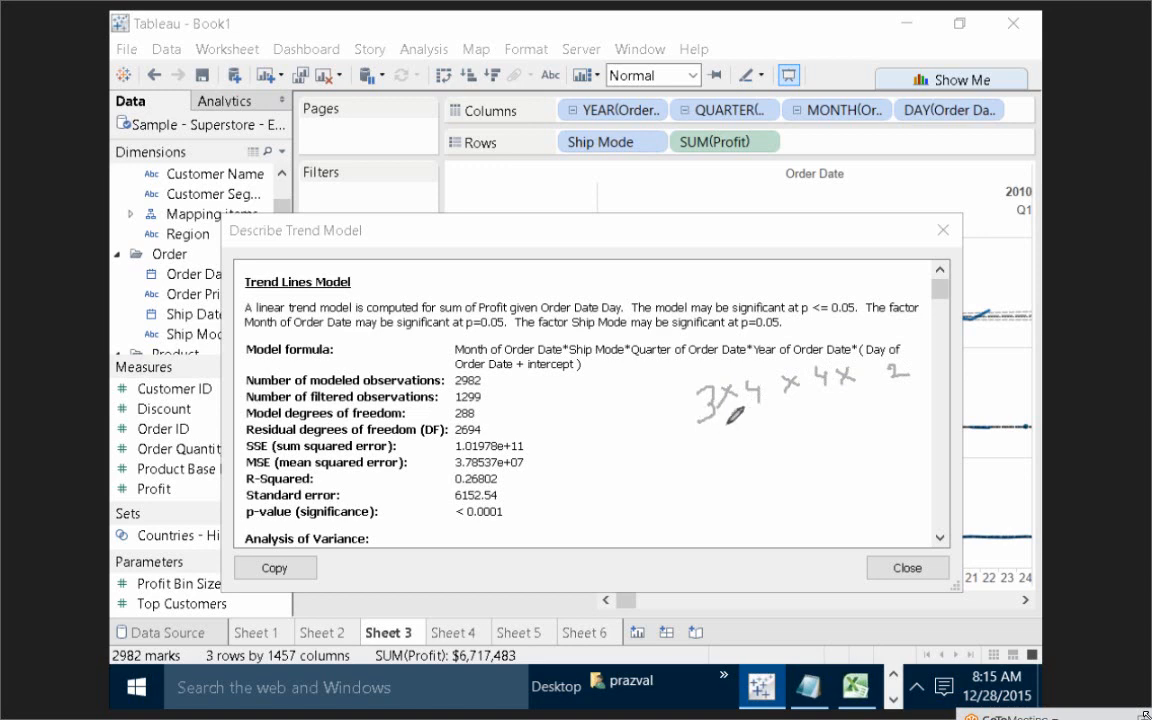
drag(699, 428, 757, 419)
drag(804, 411, 838, 402)
drag(896, 395, 914, 390)
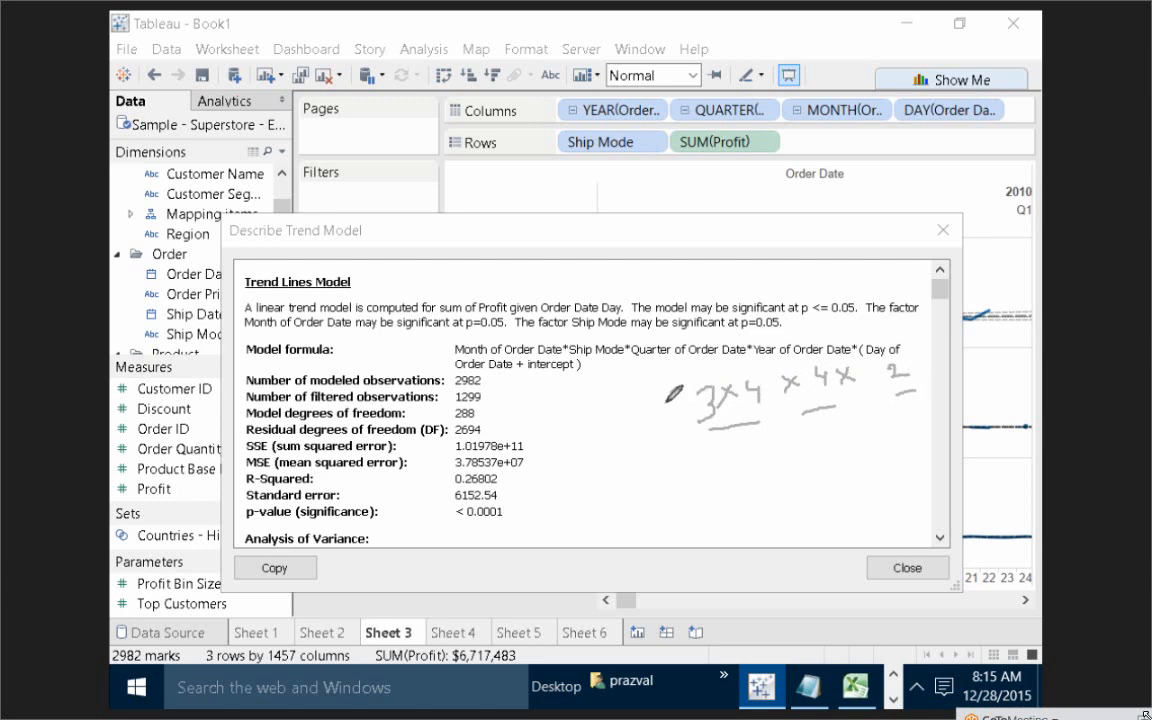
Prefix the handwritten product with "12x", circle the 12, and write "1152" beneath it
mouse_move(665, 398)
mouse_down()
mouse_move(685, 414)
mouse_move(629, 434)
mouse_move(652, 428)
mouse_up()
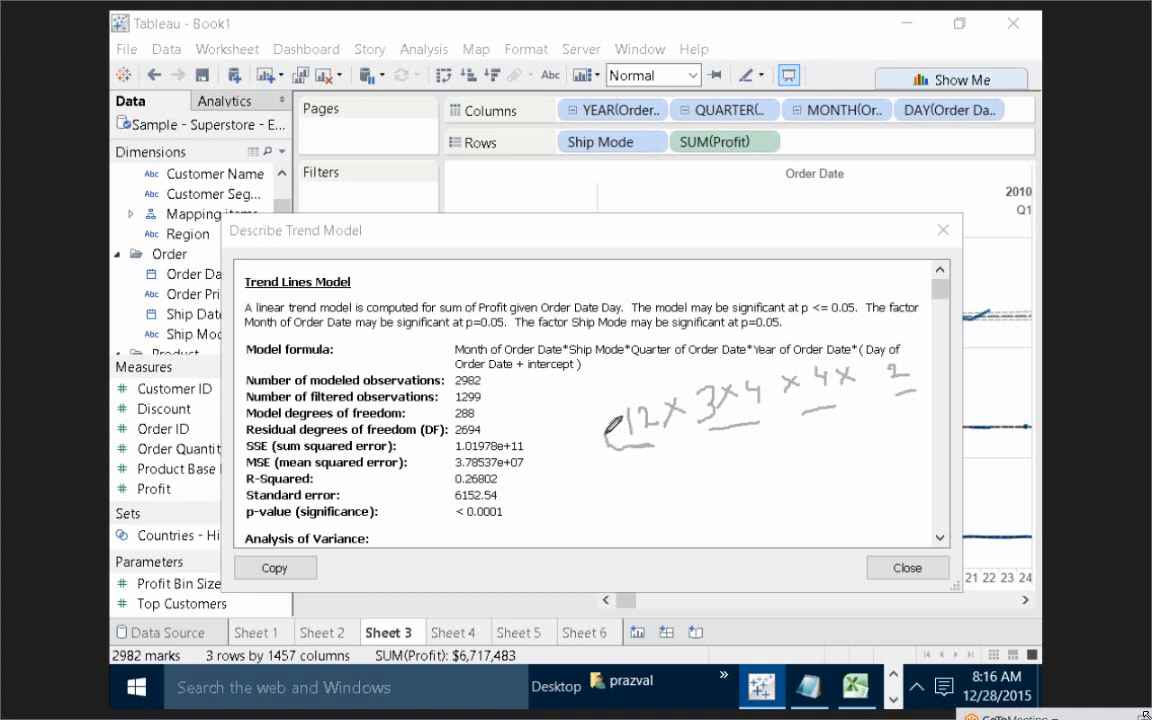
mouse_move(609, 412)
mouse_down()
mouse_move(625, 400)
mouse_move(655, 405)
mouse_move(662, 432)
mouse_move(651, 445)
mouse_up()
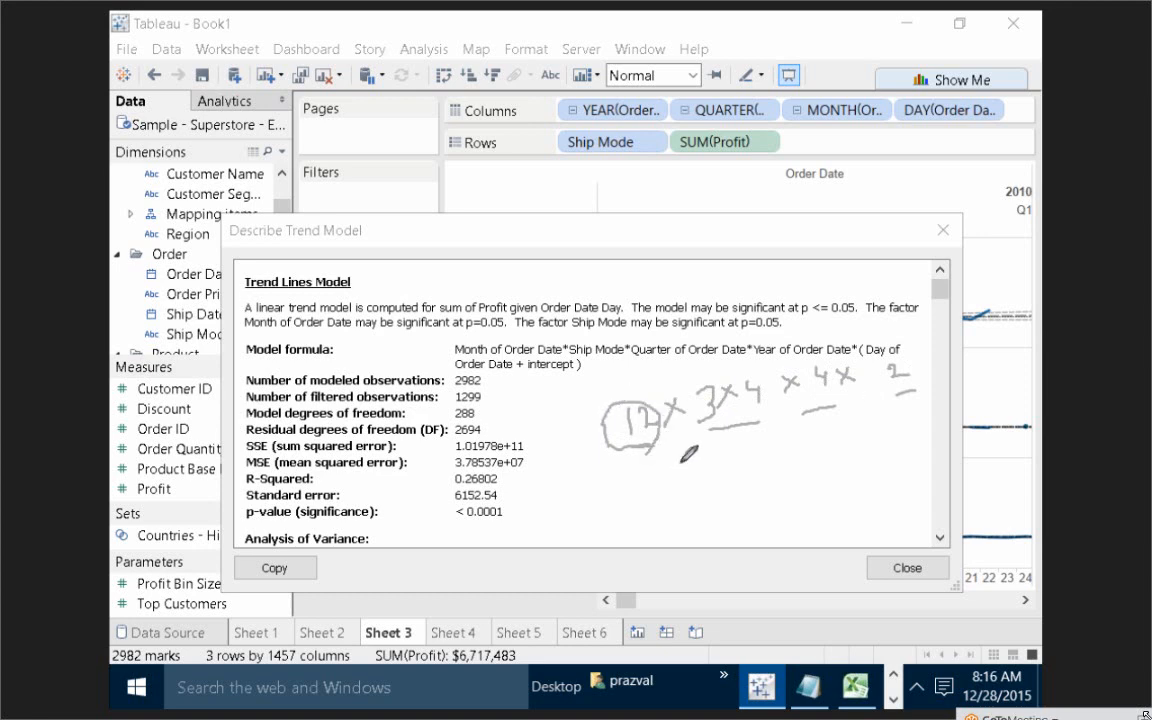
mouse_move(680, 462)
mouse_down()
mouse_move(678, 477)
mouse_move(708, 476)
mouse_up()
drag(717, 471, 733, 483)
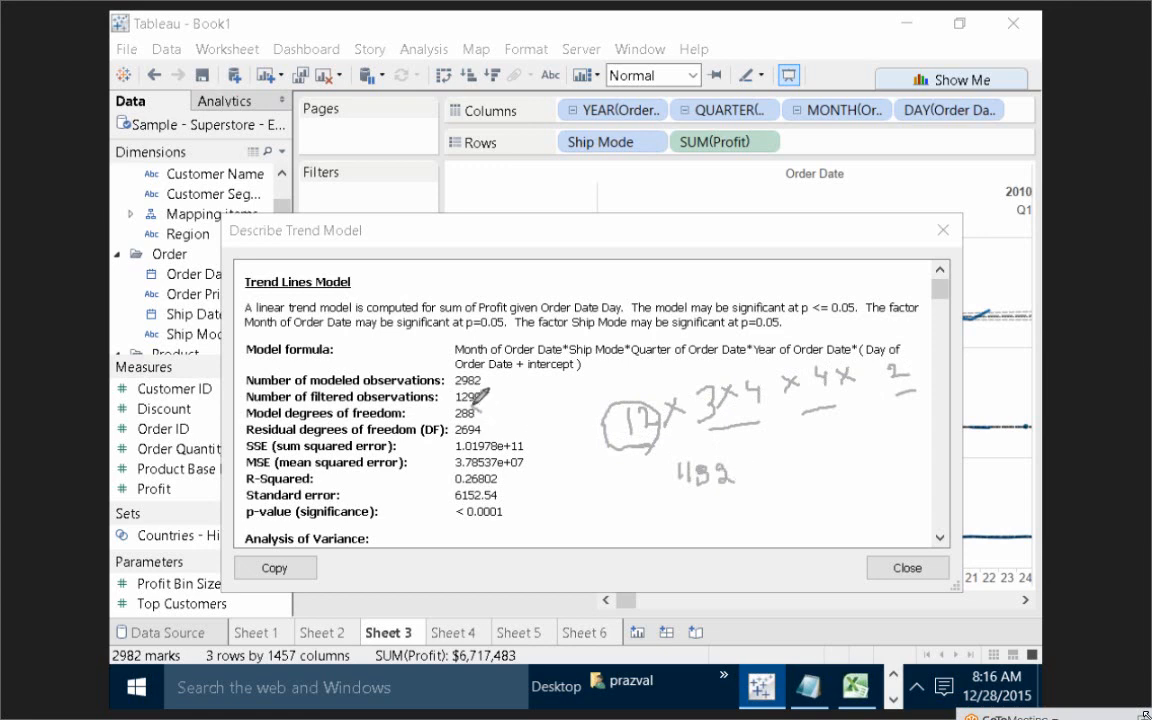
Circle and tick the model degrees of freedom, circle "Month of Order Date" in the formula, and clear all drawings
mouse_move(478, 402)
mouse_down()
mouse_move(465, 410)
mouse_move(478, 405)
mouse_up()
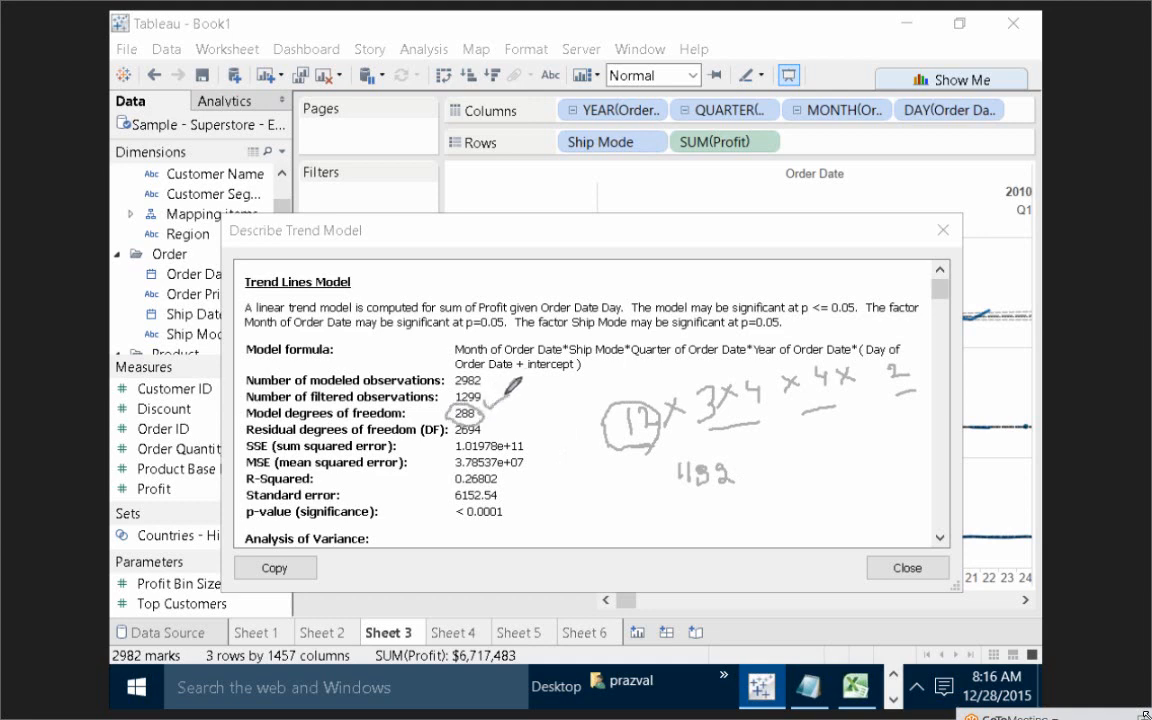
drag(485, 400, 508, 395)
mouse_move(456, 356)
mouse_down()
mouse_move(520, 338)
mouse_move(560, 354)
mouse_move(489, 358)
mouse_up()
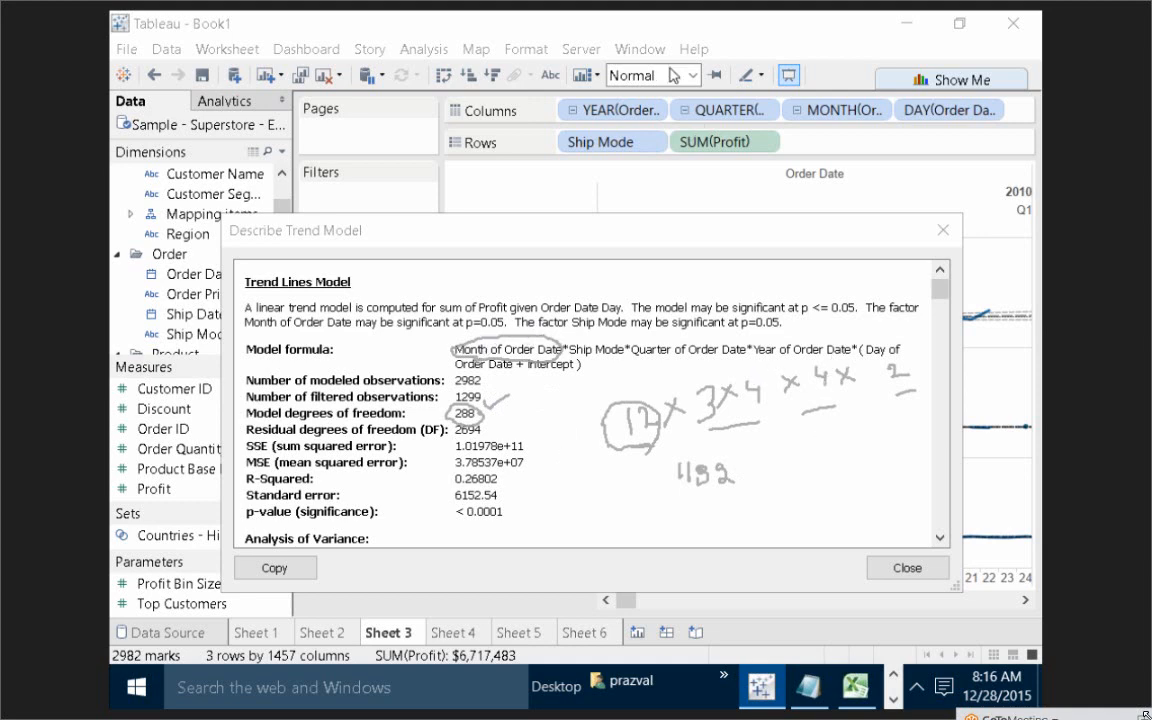
click(582, 86)
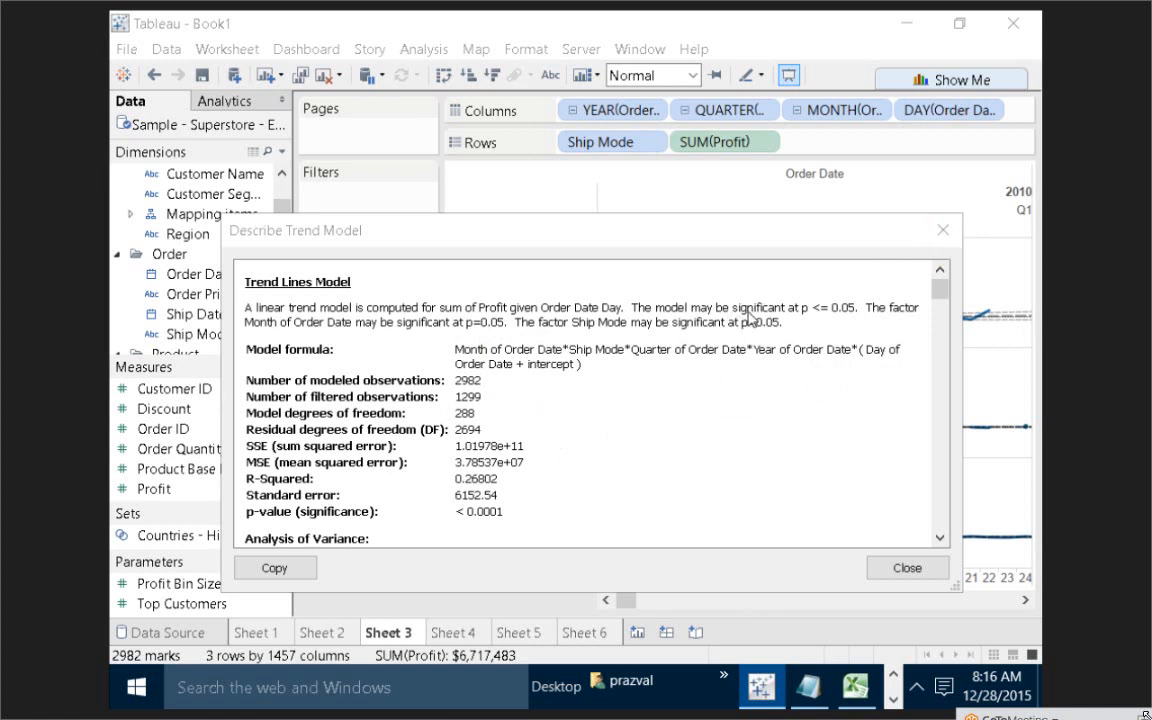
Highlight the number of modeled observations while reviewing the trend model description, and close the description
triple_click(482, 386)
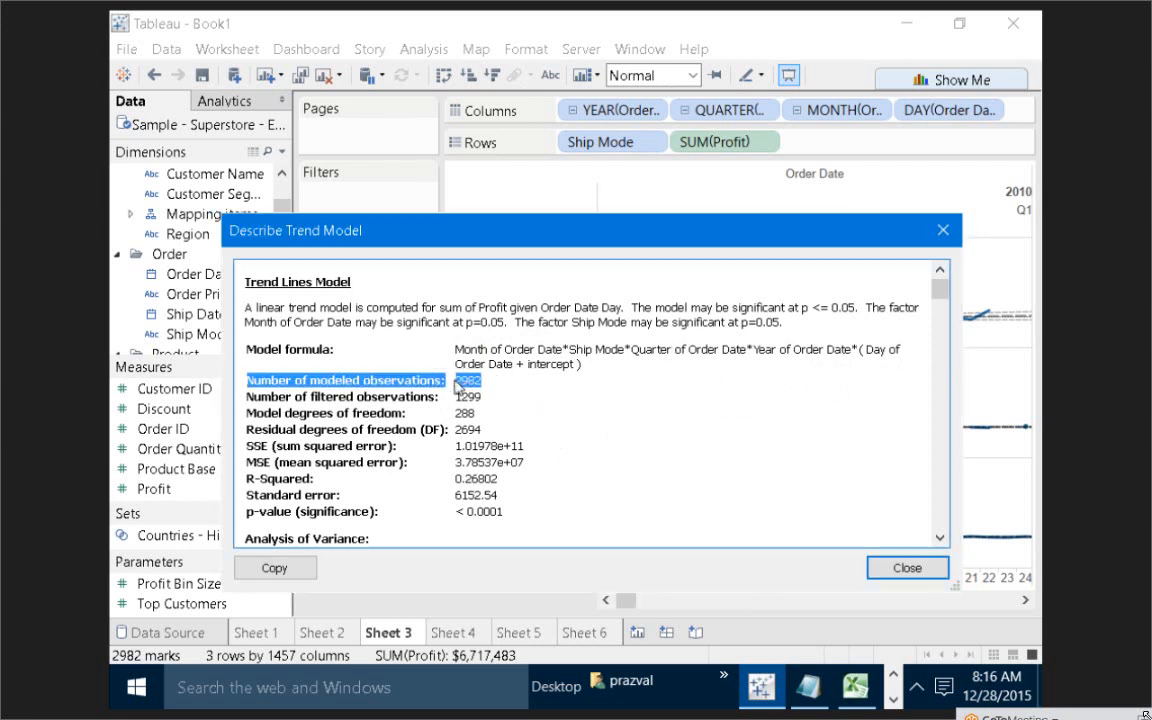
click(477, 395)
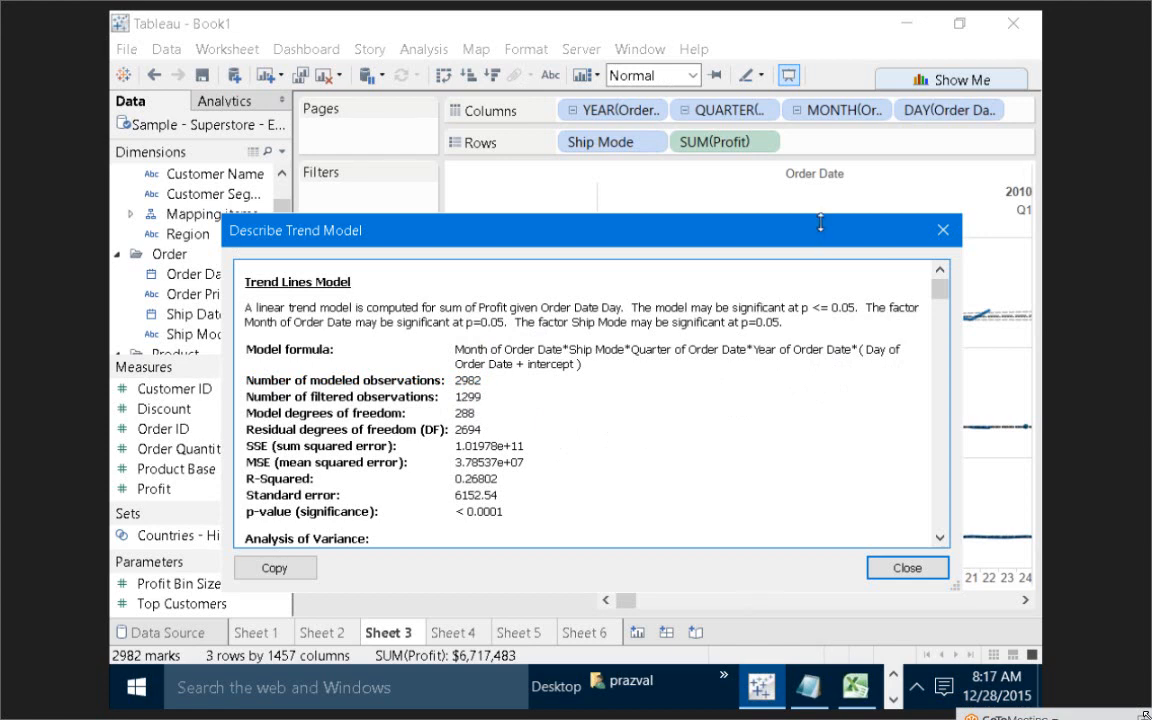
key(Escape)
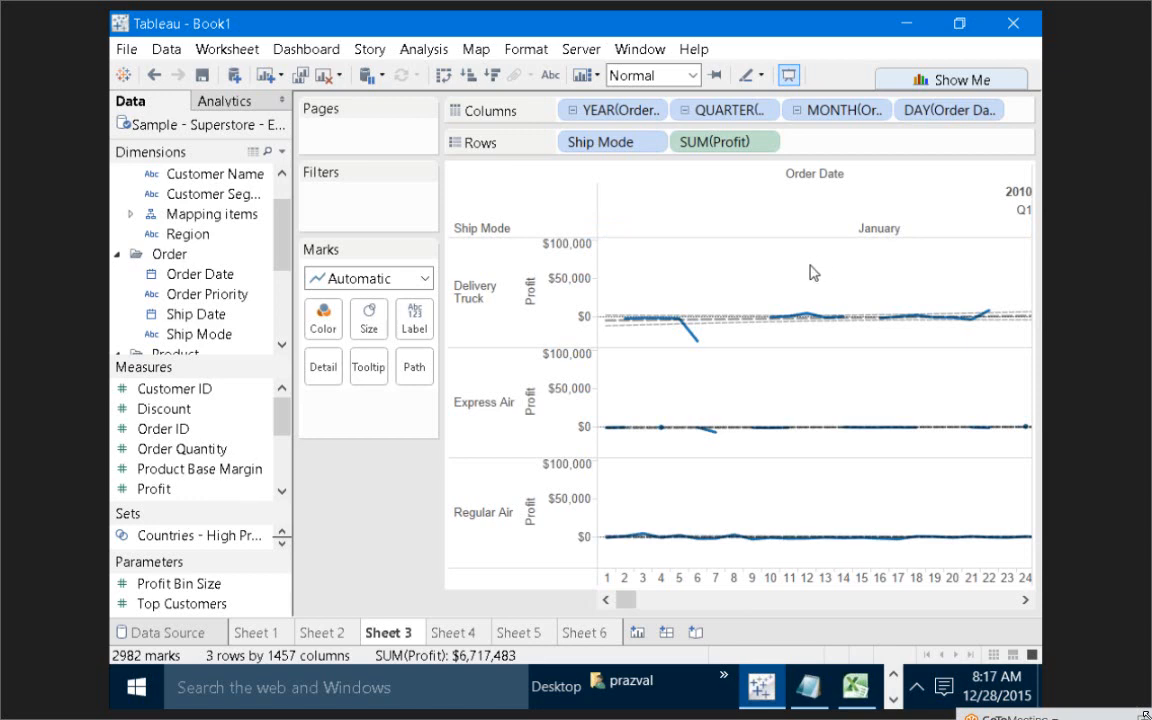
Compare the monthly profit charts on Sheet 6 and Sheet 5, ending on Sheet 6
click(587, 634)
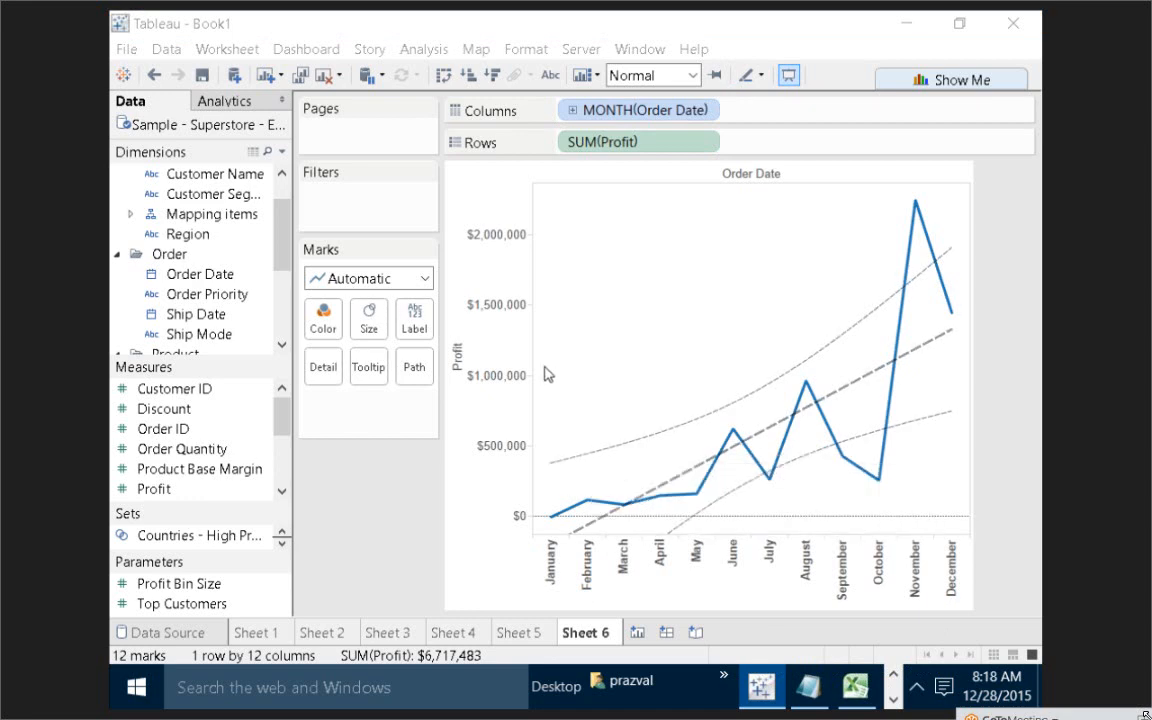
click(519, 632)
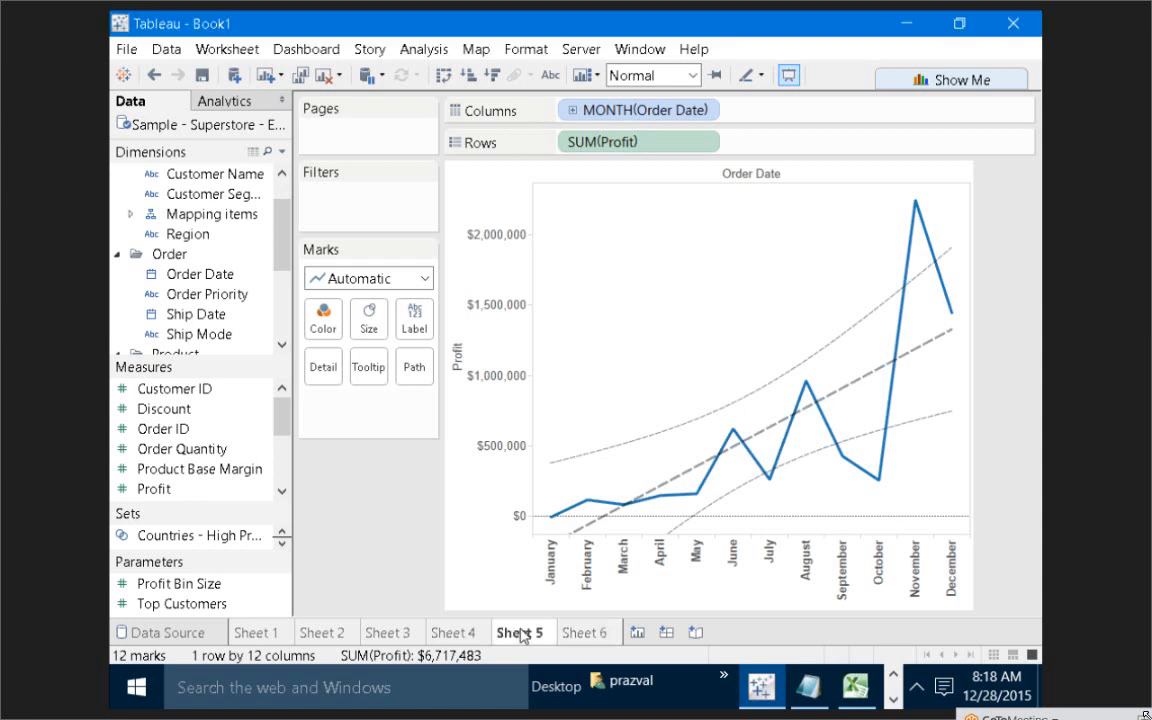
click(582, 633)
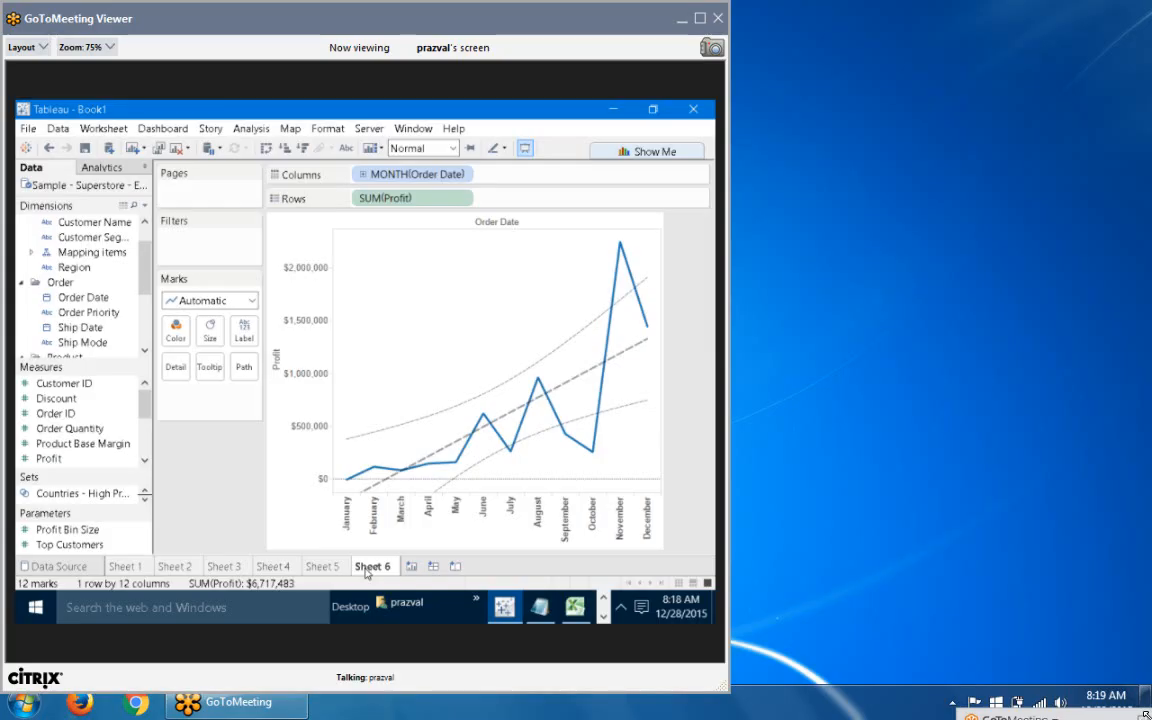
click(953, 705)
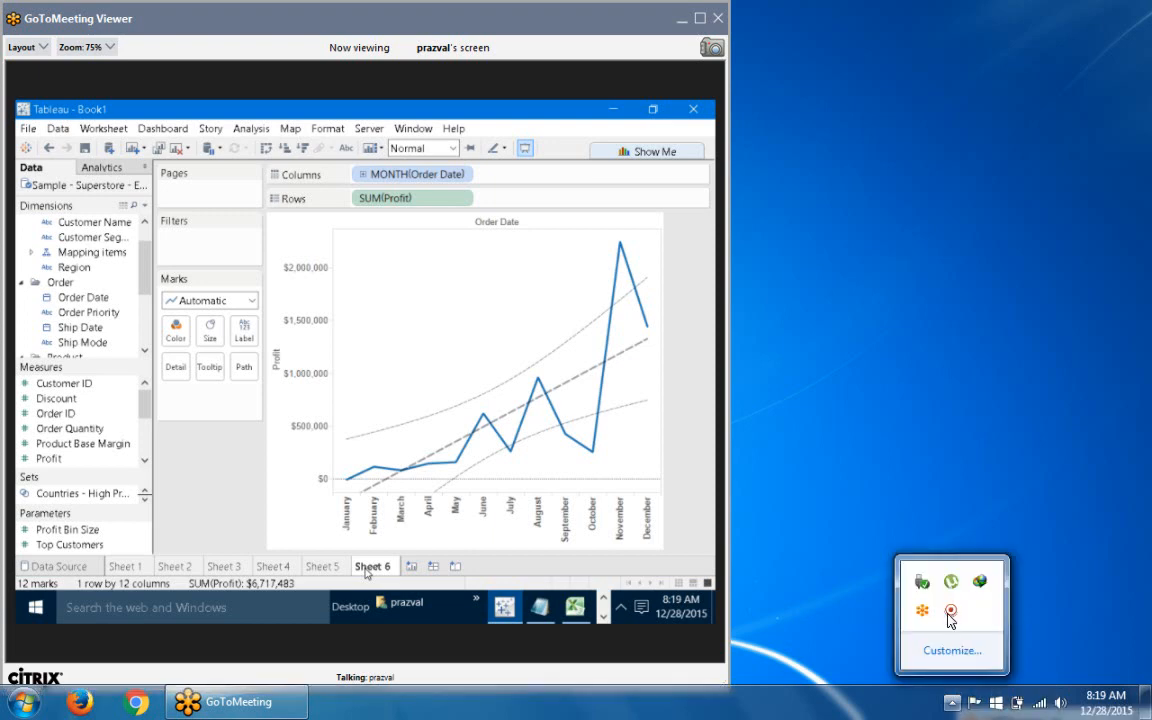
click(950, 612)
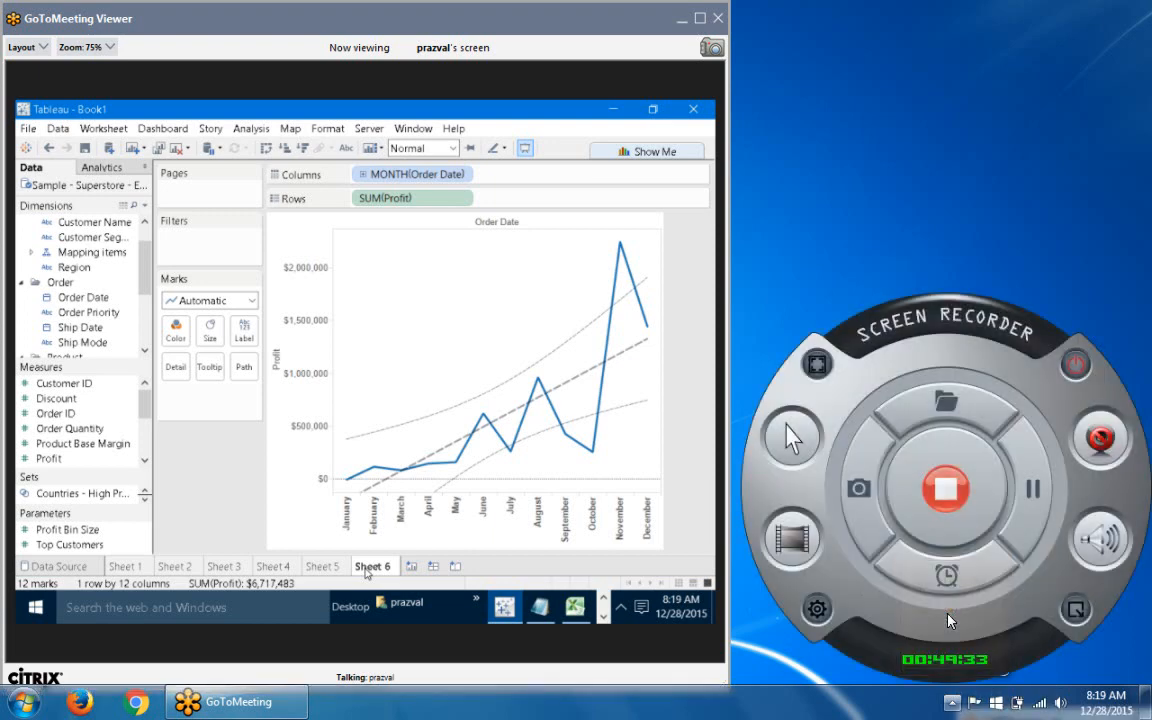